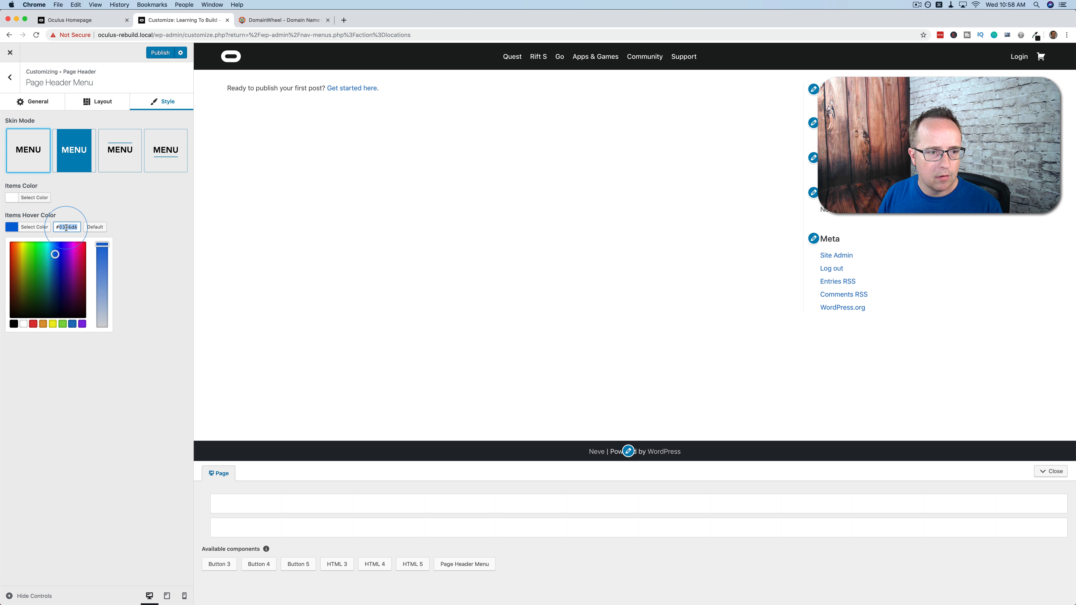
Paste the copied color code as the Page Header Menu's items hover color.
key("super+v")
left_click(161, 220)
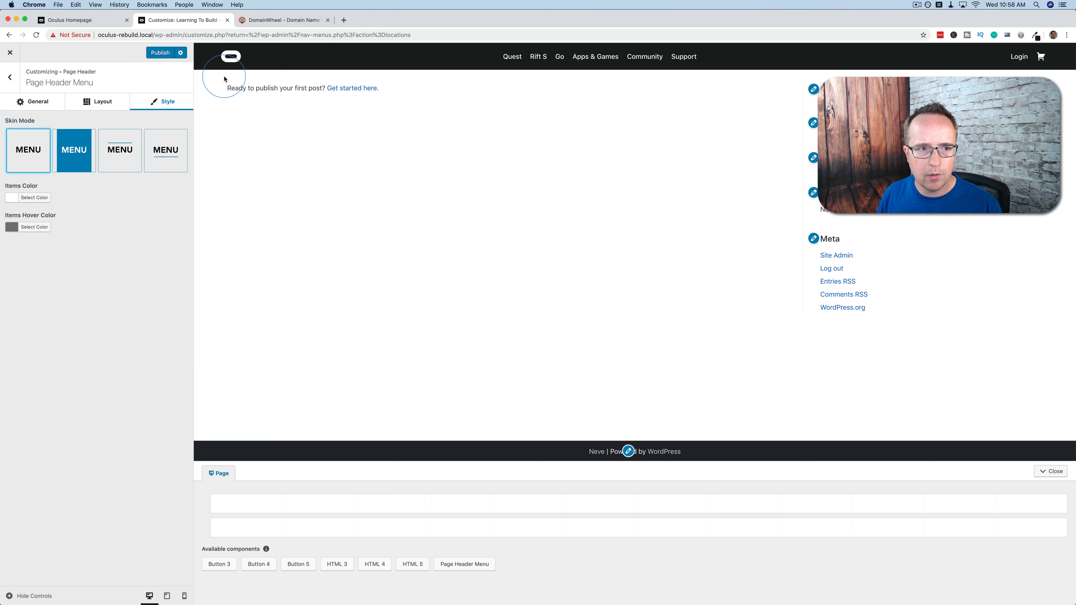
Set the font size in the general typography settings to 14 px.
left_click(11, 77)
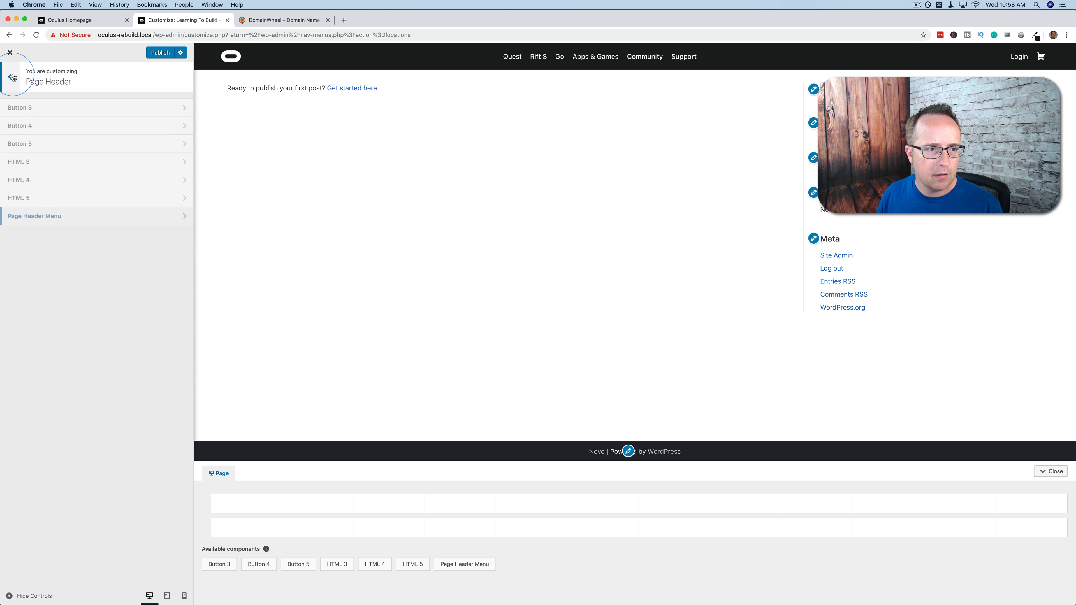
left_click(11, 77)
left_click(50, 231)
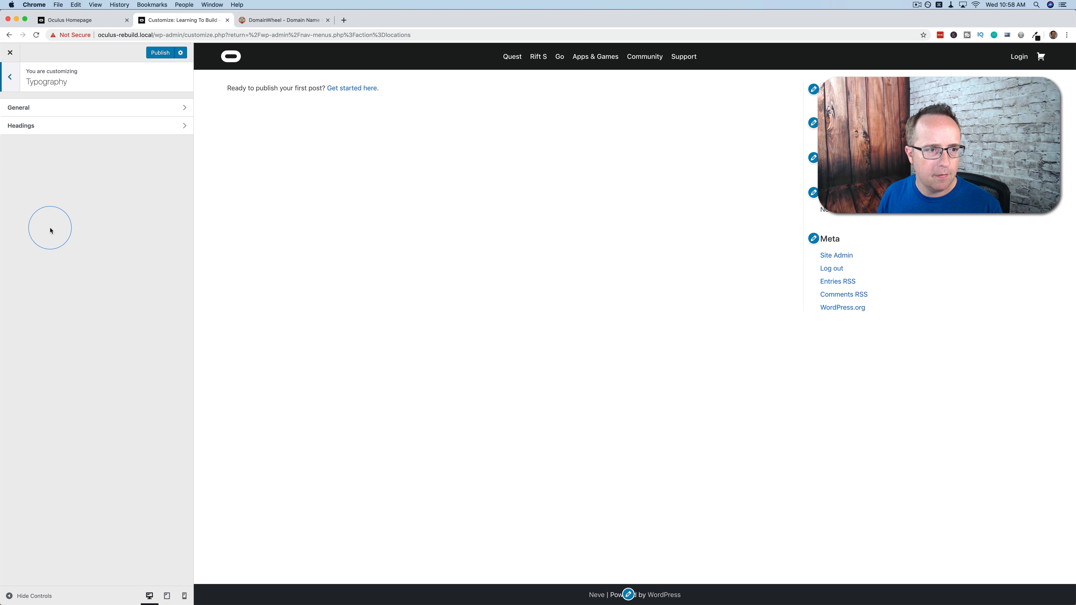
left_click(59, 111)
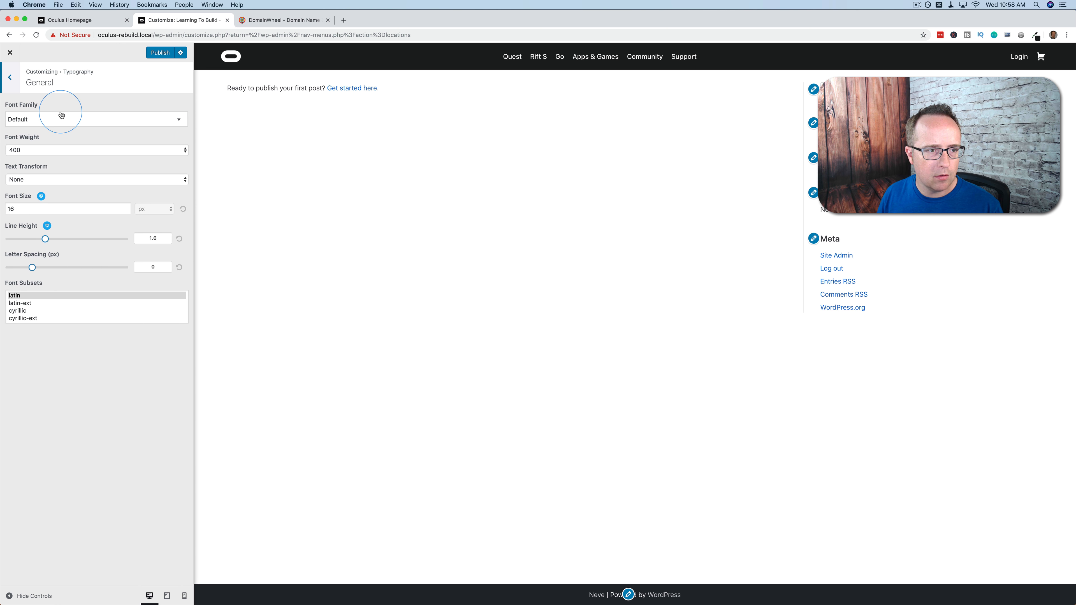
left_click(126, 211)
left_click(126, 210)
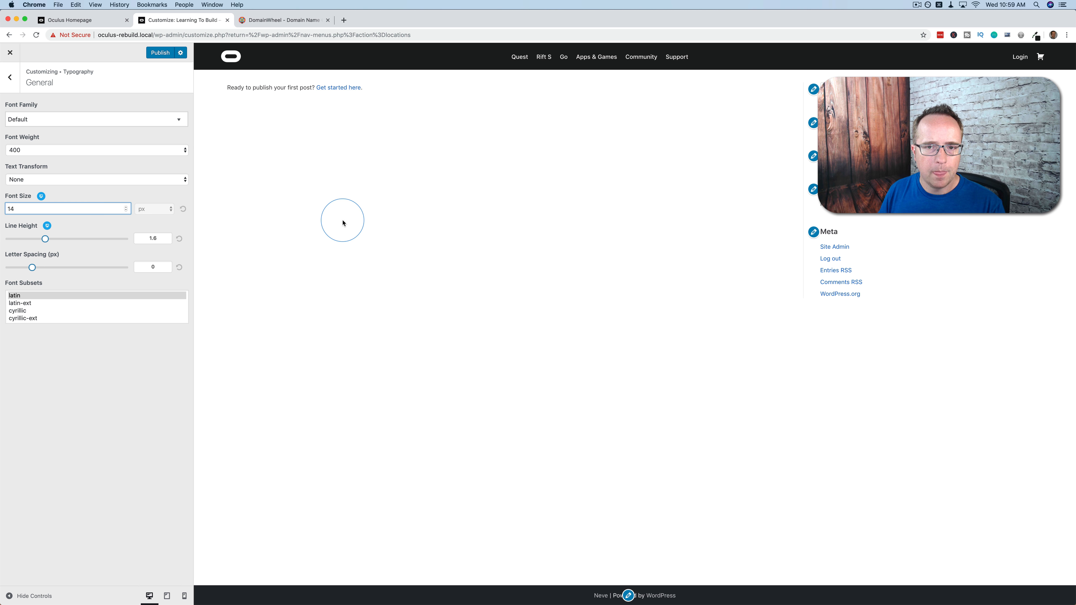
Examine the original Oculus homepage down to its footer.
left_click(104, 25)
scroll(204, 248, "down", 15)
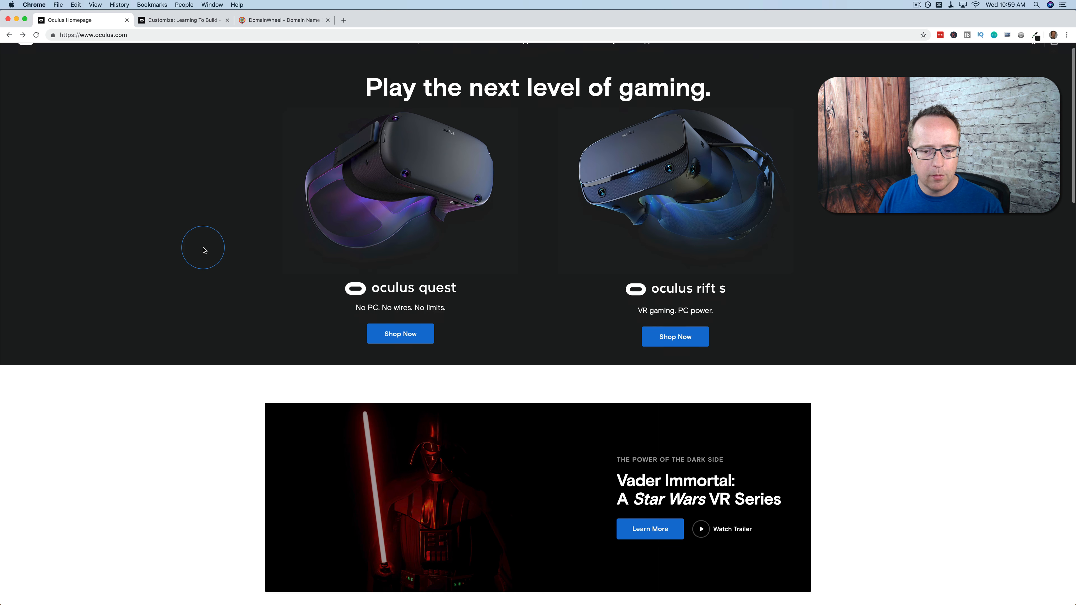
scroll(204, 249, "down", 15)
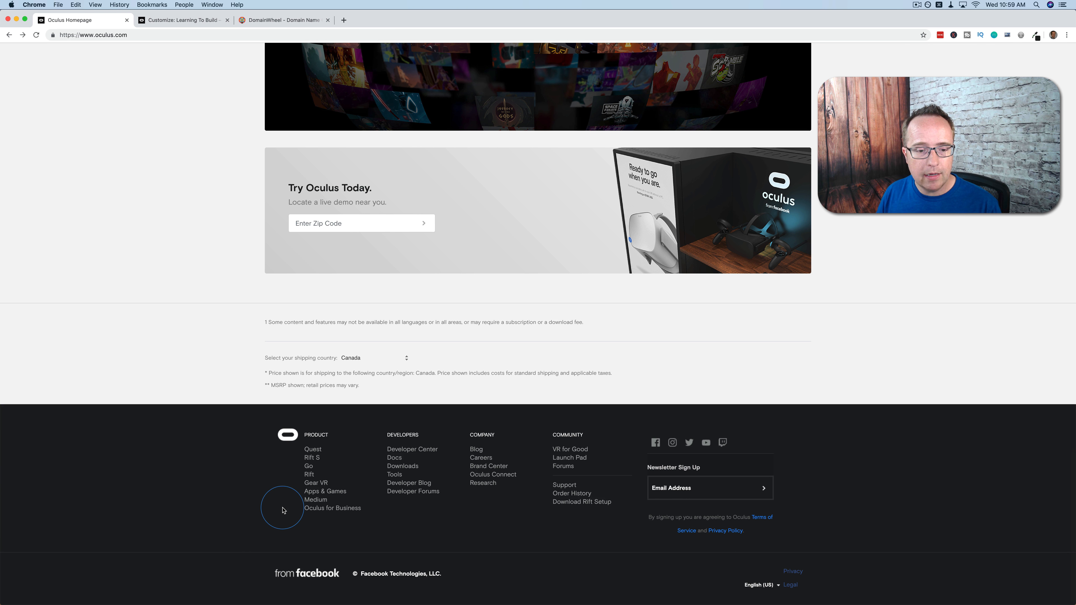
Return to the site's customizer, publish the changes and close it.
key("ctrl+Tab")
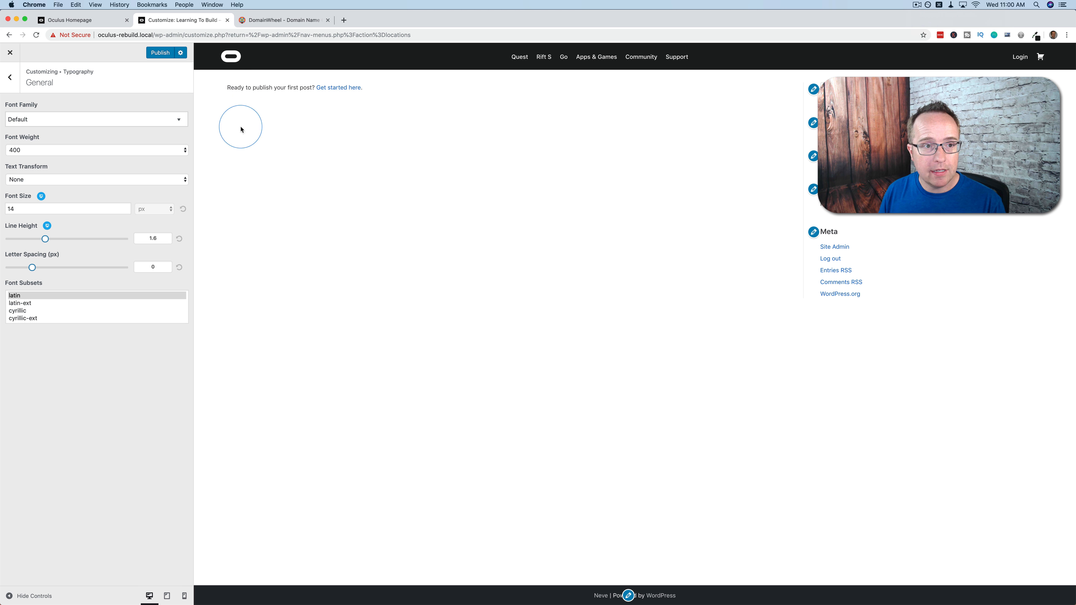
left_click(161, 52)
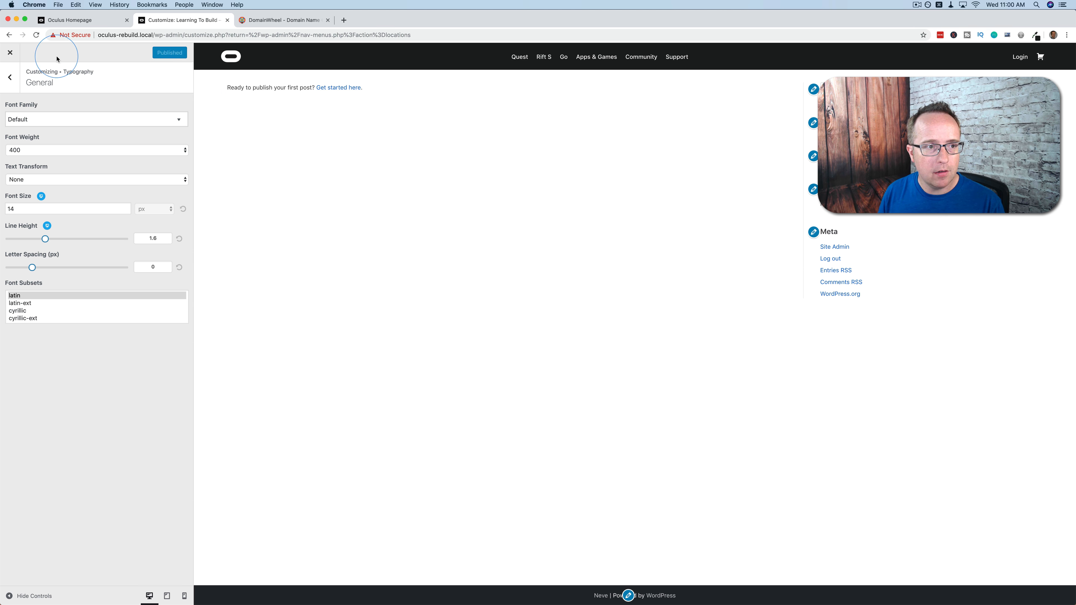
left_click(10, 53)
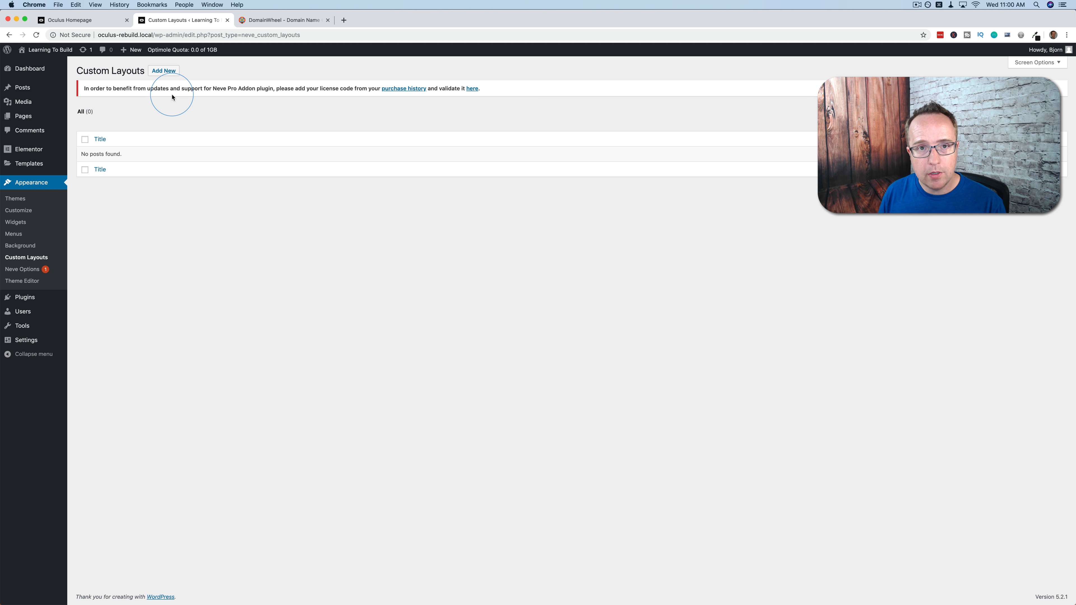
Add a new custom layout and set its layout type to Footer.
left_click(163, 72)
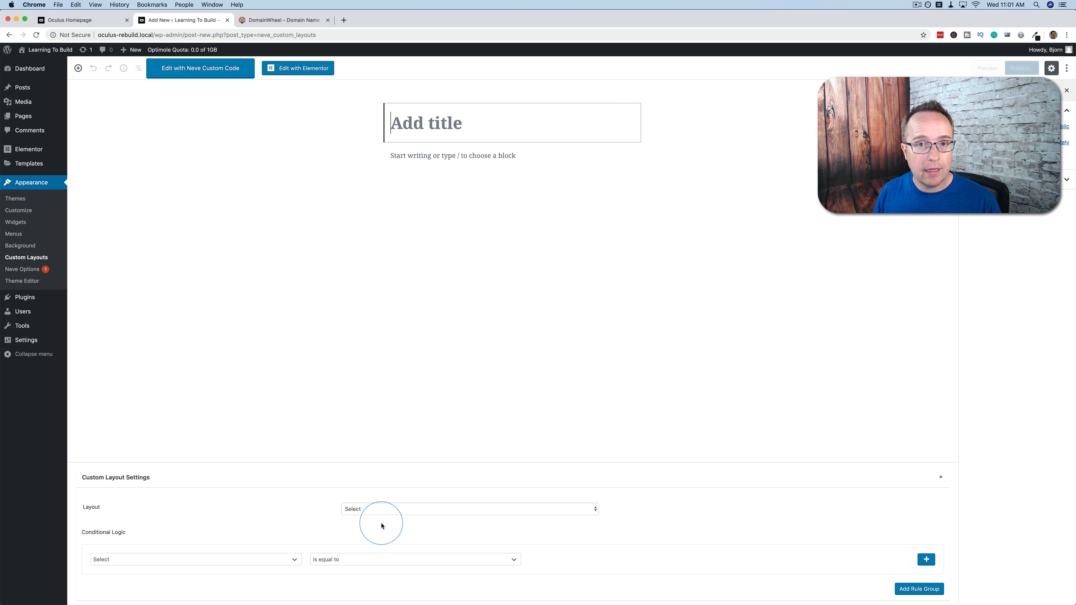
left_click(388, 510)
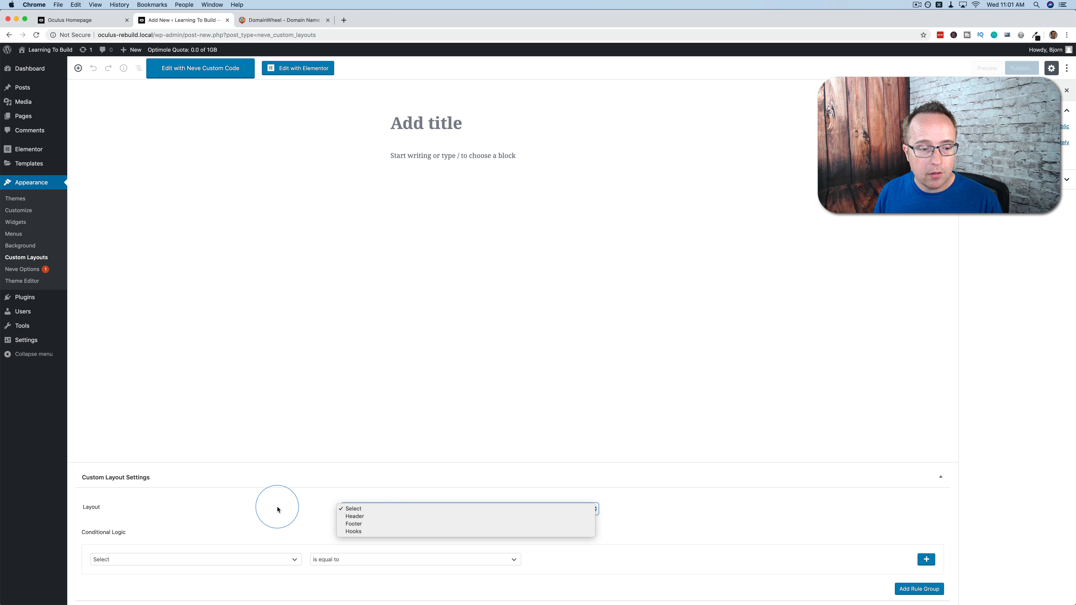
left_click(351, 525)
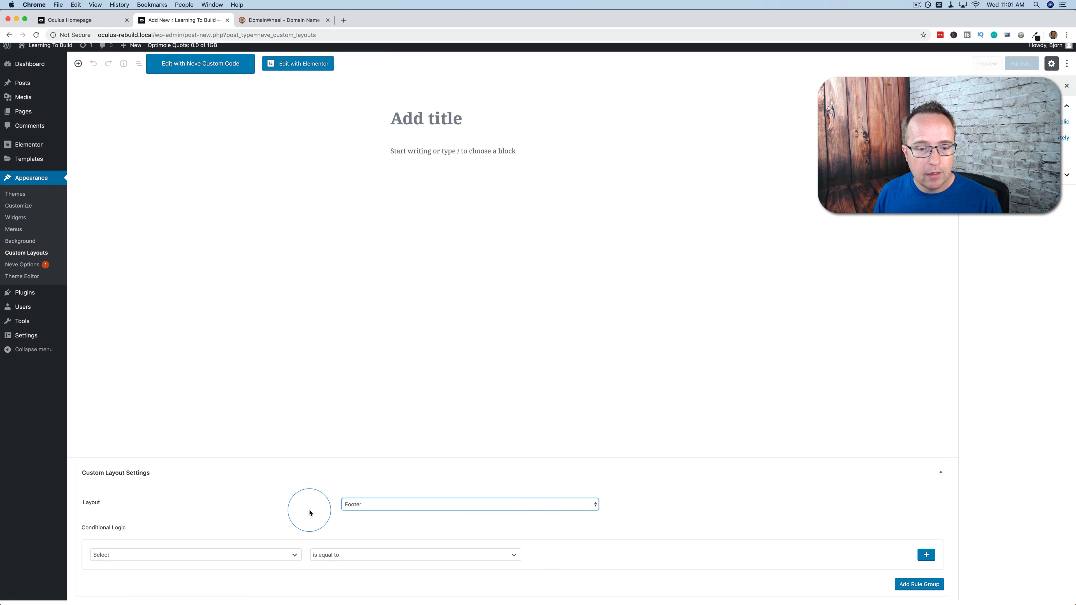
Look through the condition types offered for the footer layout's conditional logic without choosing one.
left_click(206, 562)
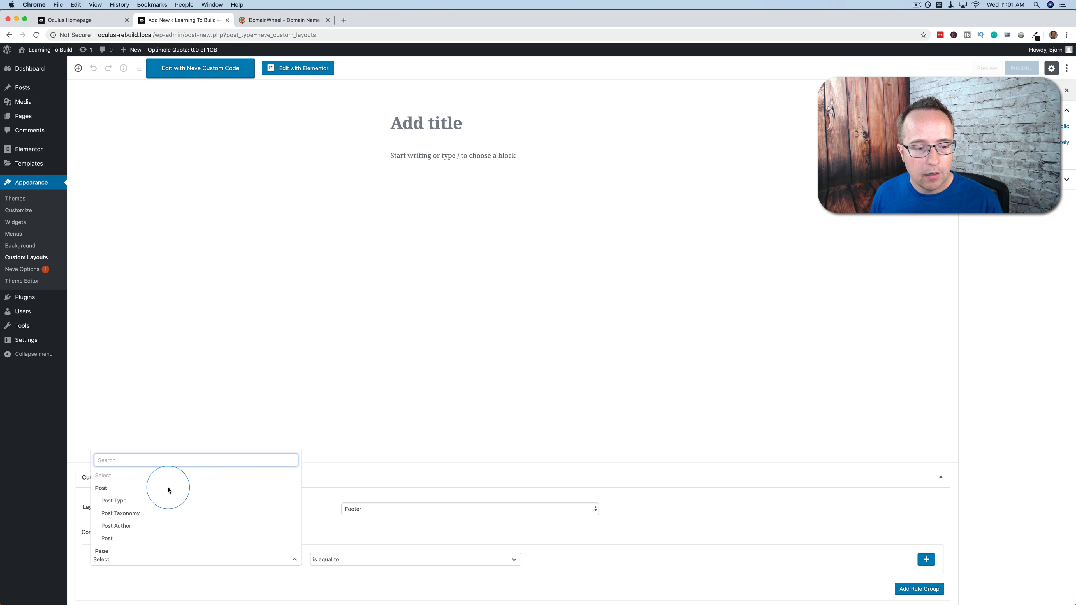
scroll(169, 490, "down", 3)
scroll(168, 490, "down", 5)
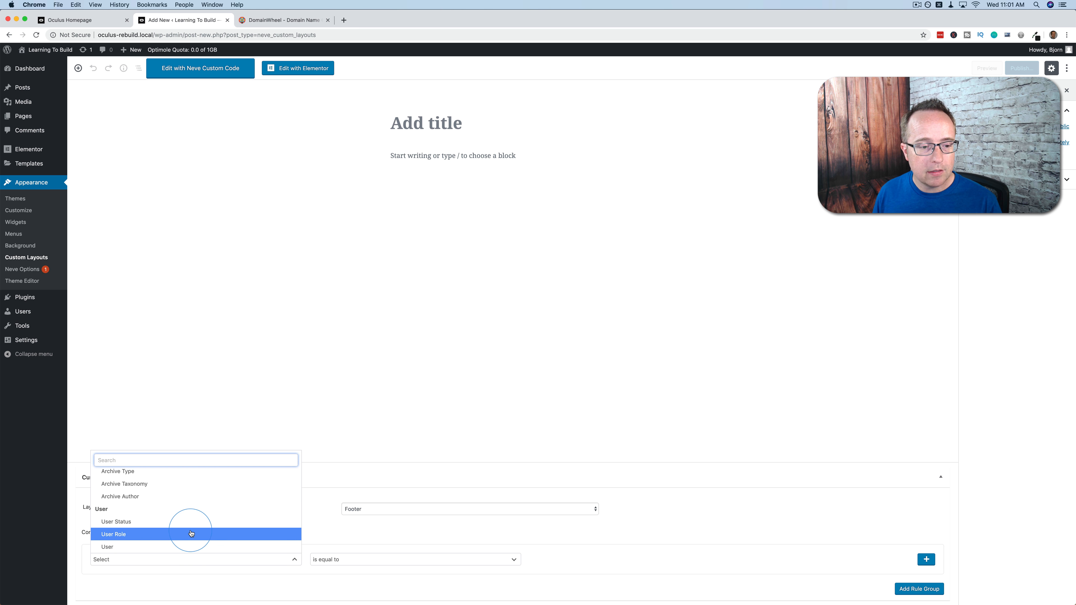
scroll(191, 535, "up", 8)
left_click(660, 534)
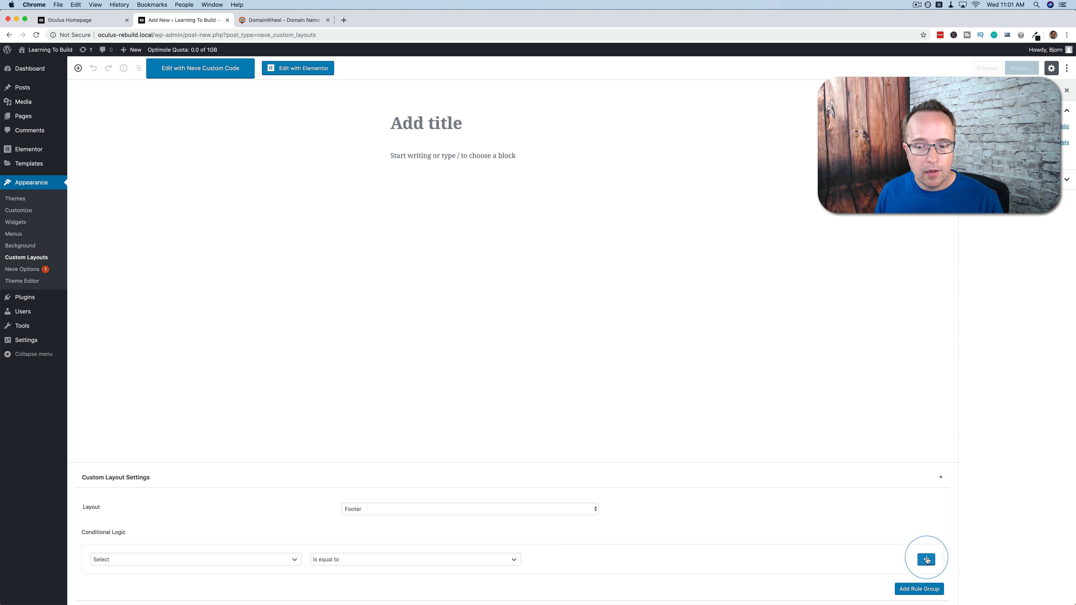
Try adding five AND conditions to the conditional logic and browse the second condition's options.
left_click(926, 560)
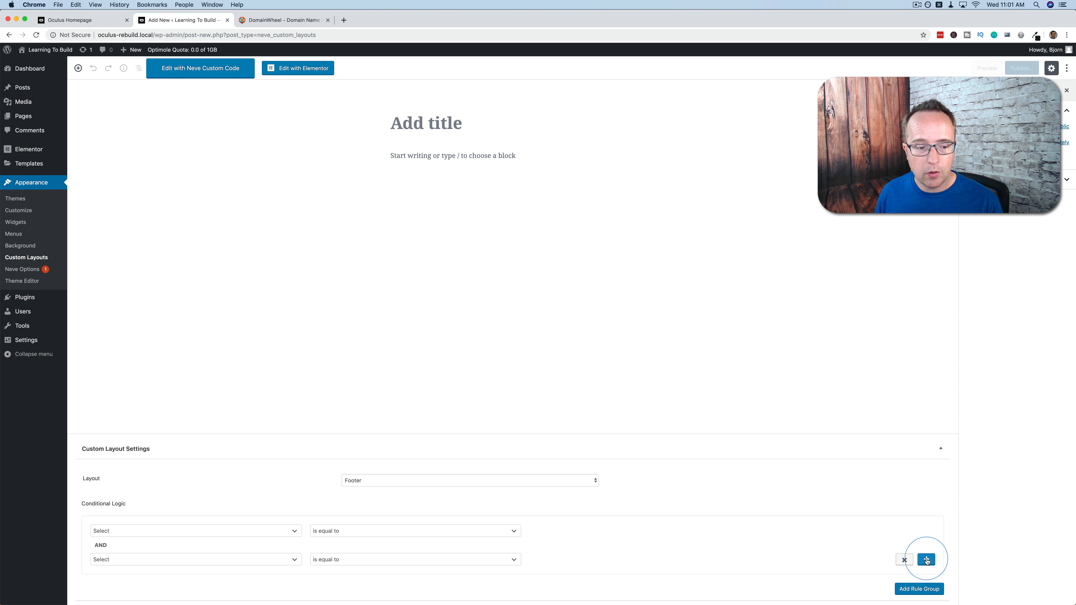
left_click(926, 560)
left_click(926, 560)
left_click(926, 560)
left_click(926, 560)
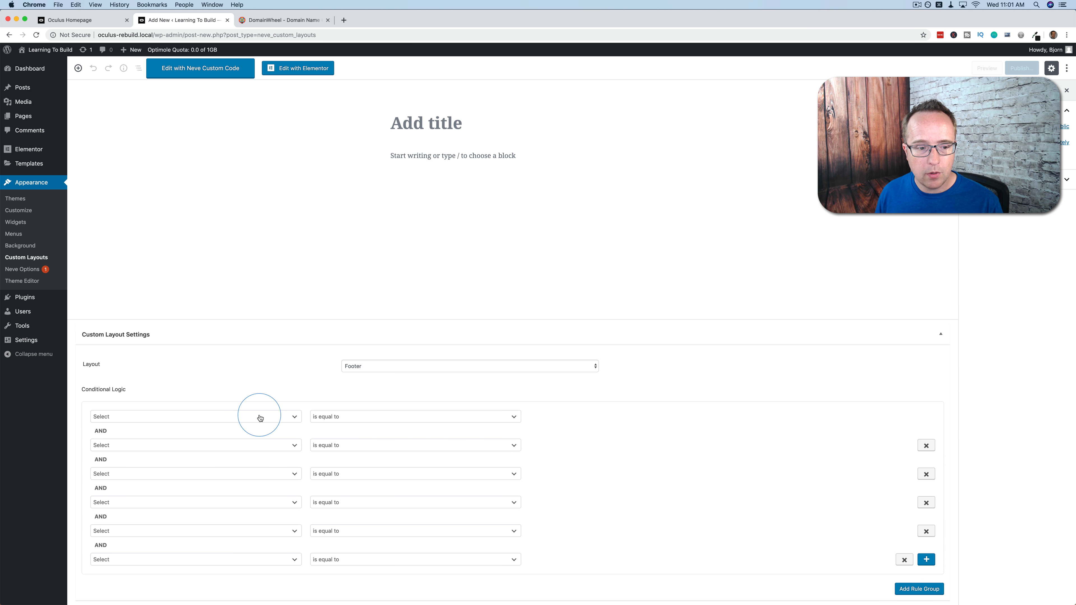
left_click(293, 448)
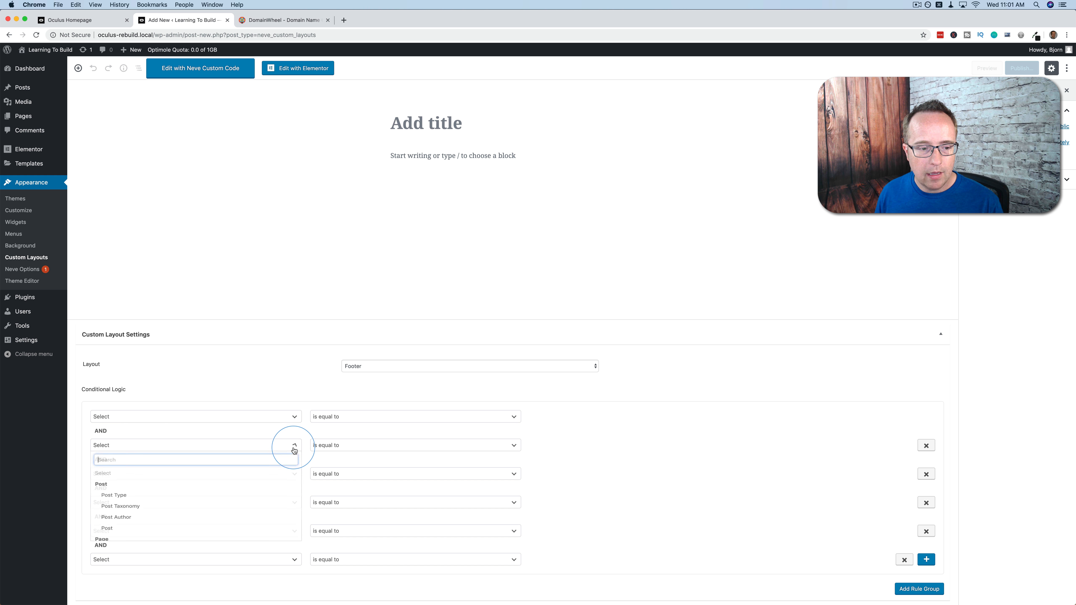
scroll(281, 487, "down", 3)
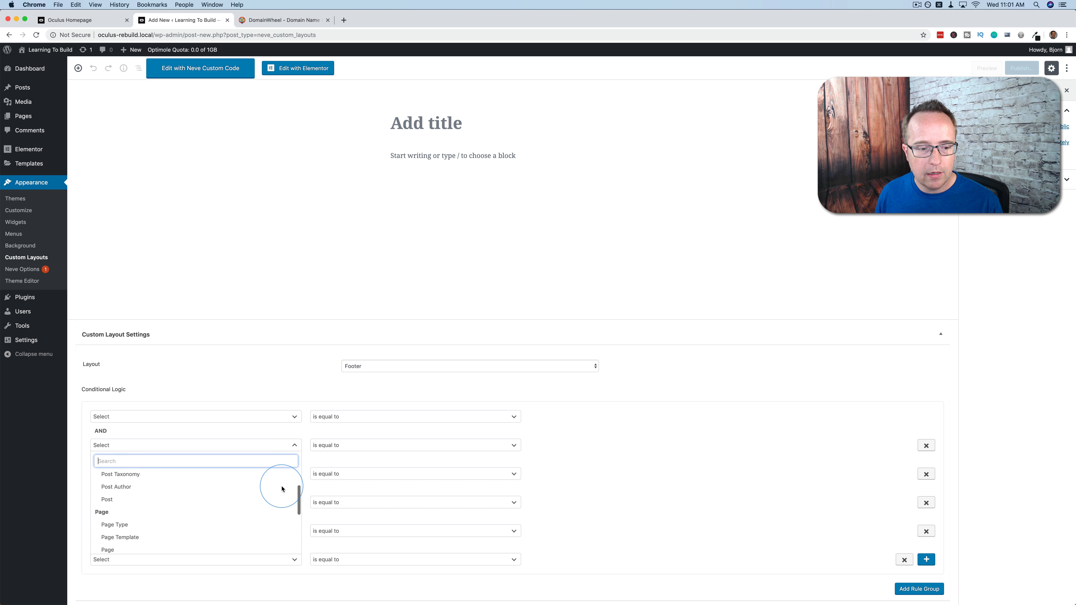
left_click(295, 443)
Remove the five extra AND conditions from the conditional logic.
left_click(904, 560)
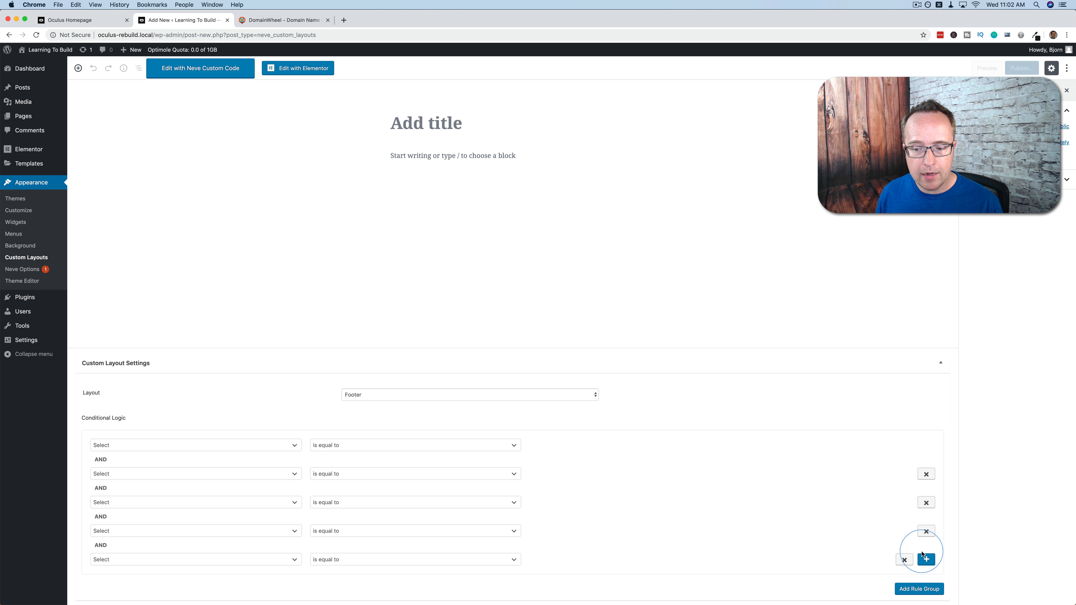
left_click(903, 559)
left_click(904, 559)
left_click(904, 560)
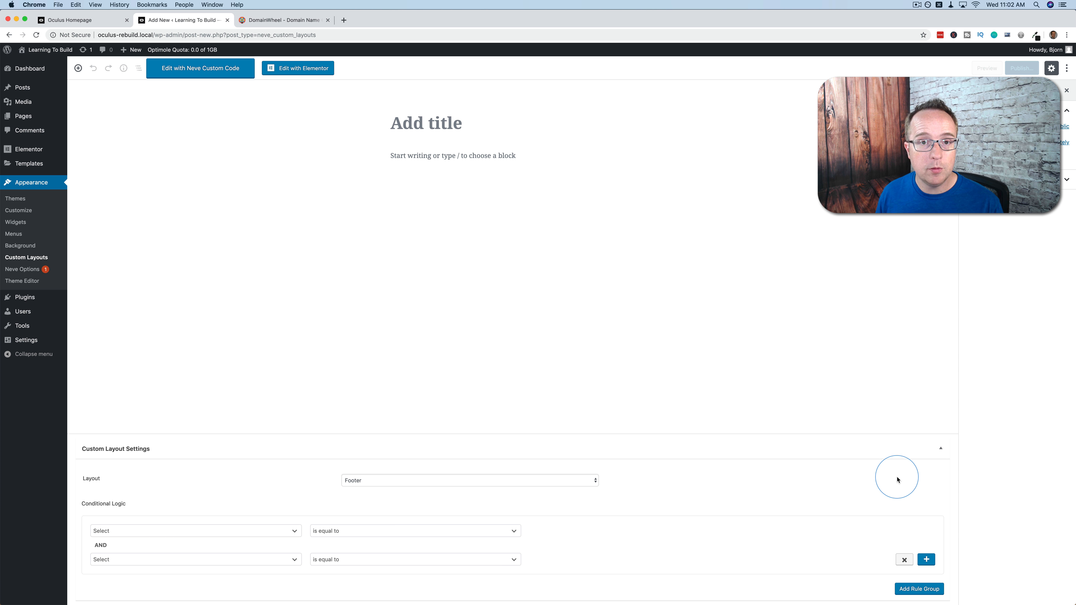
left_click(903, 559)
Title the custom layout "Footer" and publish it.
left_click(428, 96)
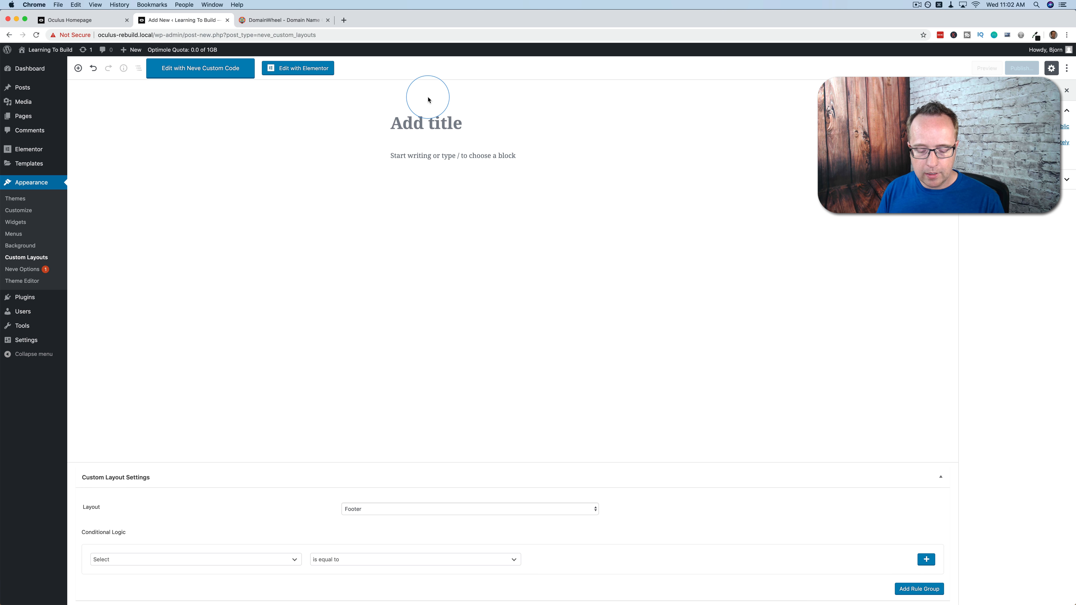
type("Footer")
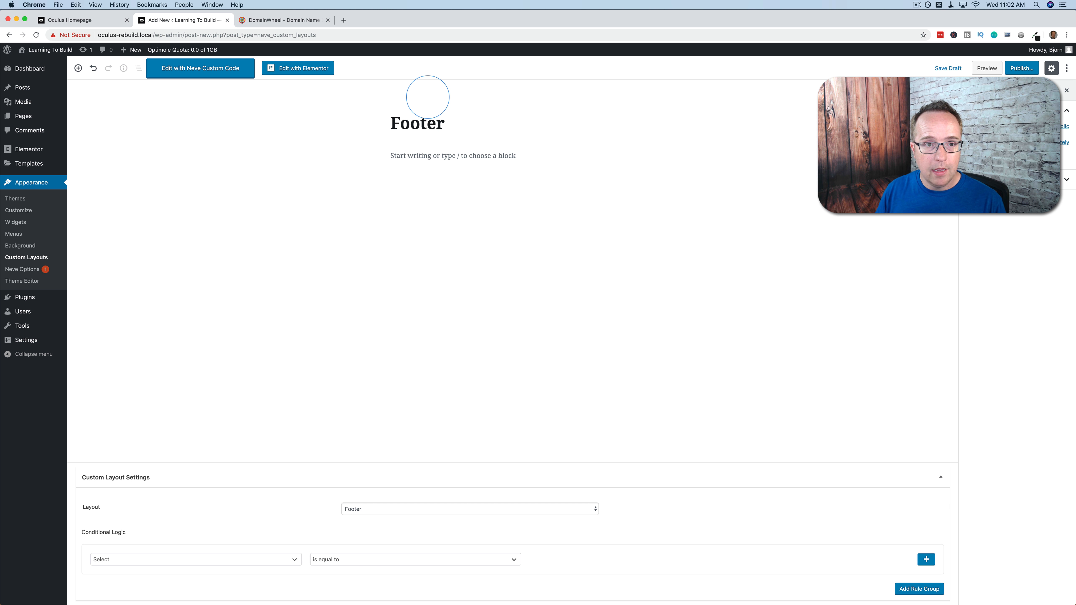
left_click(1012, 64)
left_click(1016, 66)
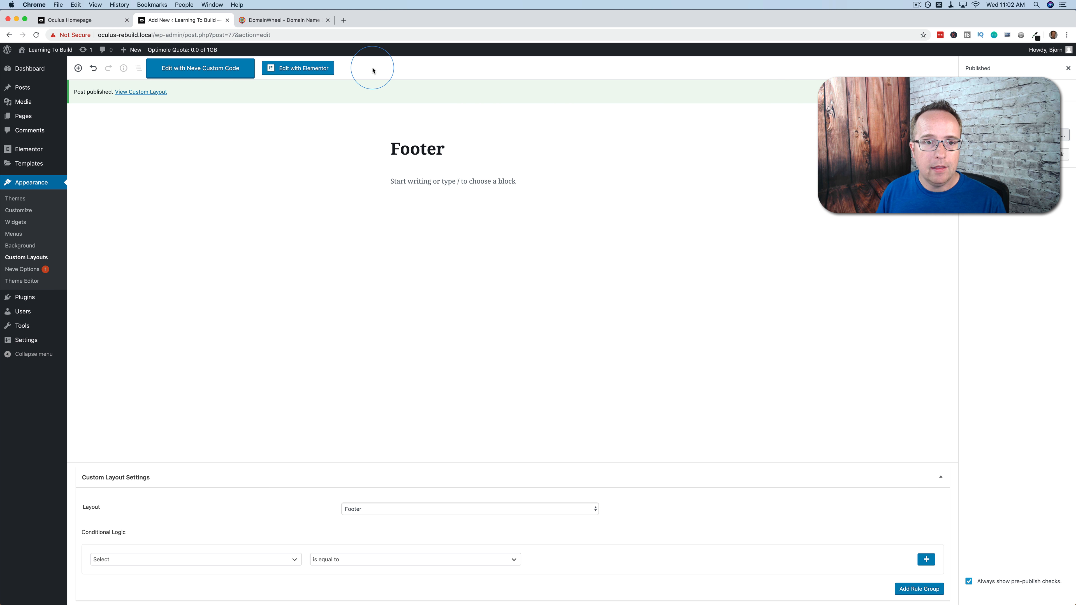
Open the Footer custom layout for editing in Elementor.
left_click(288, 69)
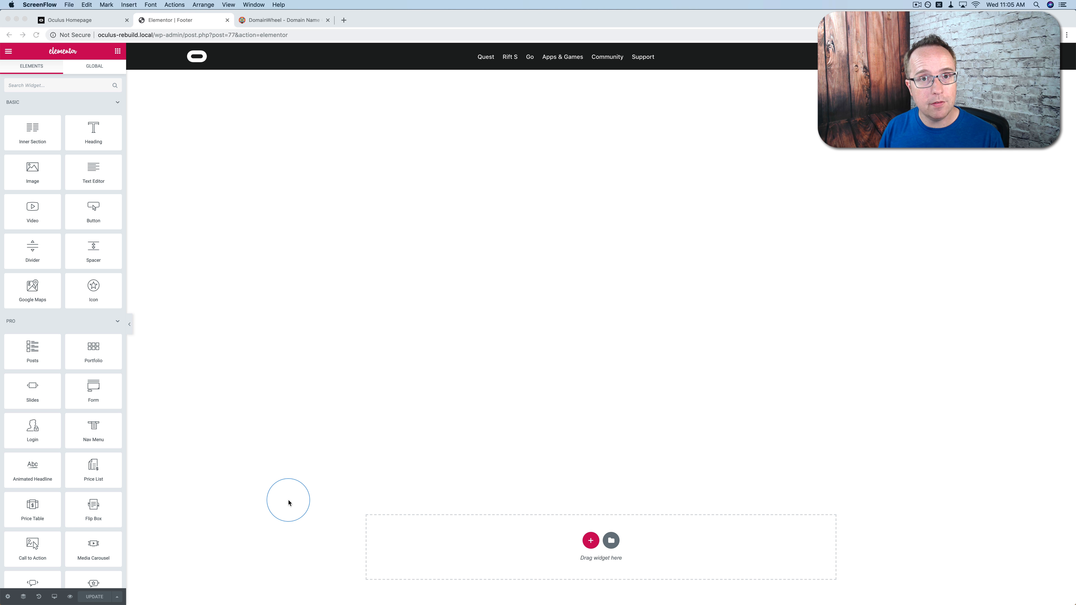
left_click(289, 503)
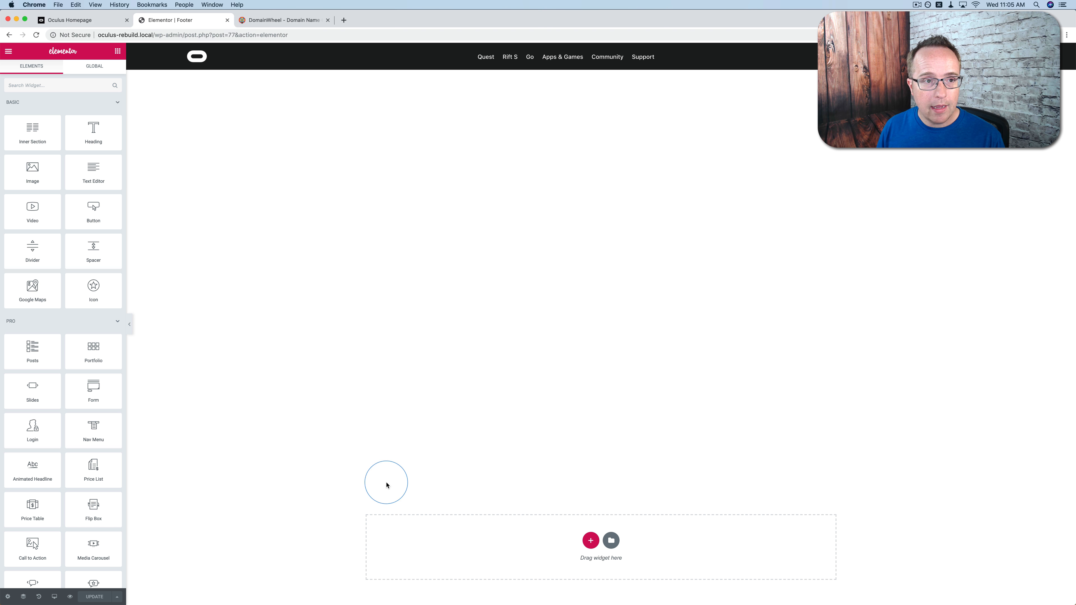
Detach the Oculus homepage into its own window with its footer in view, and shorten the Elementor window so it sits above that footer.
left_click(79, 21)
left_click_drag(80, 21, 122, 57)
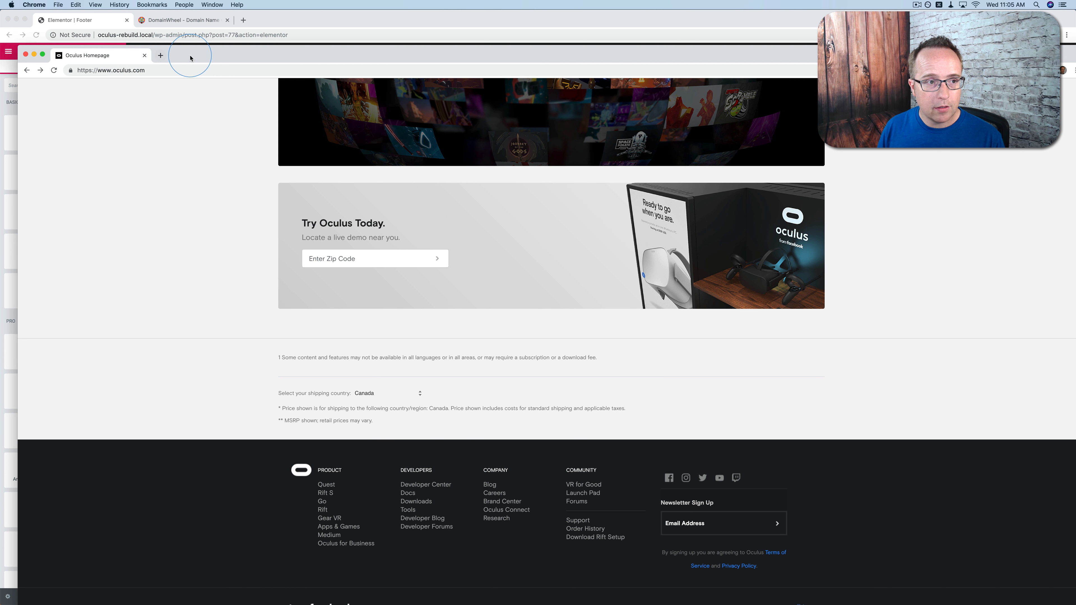
left_click_drag(190, 58, 181, 38)
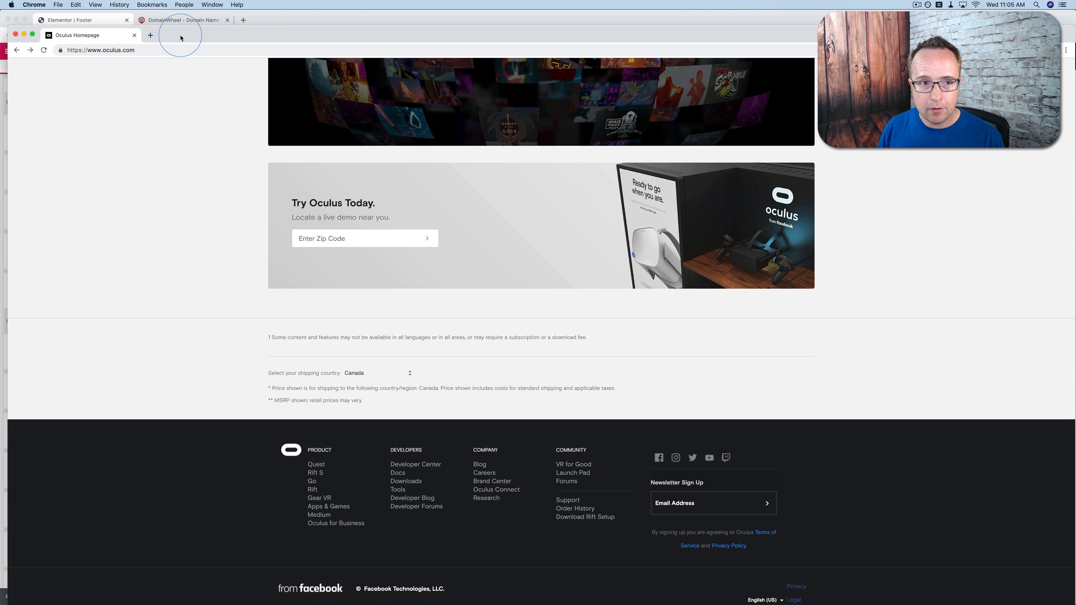
left_click_drag(258, 26, 242, 344)
scroll(250, 404, "down", 15)
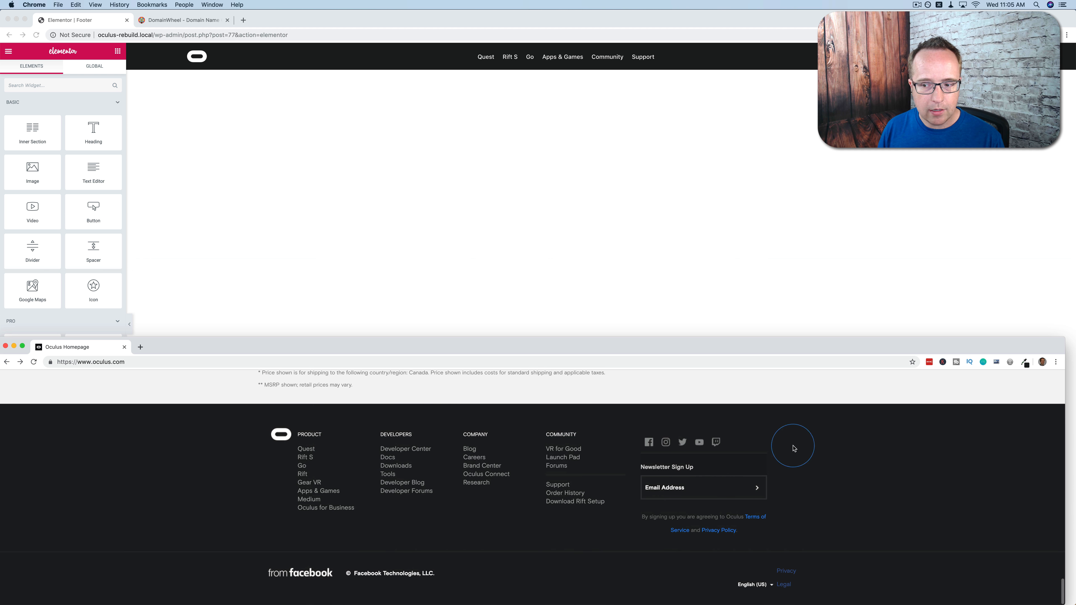
left_click_drag(1065, 459, 1075, 458)
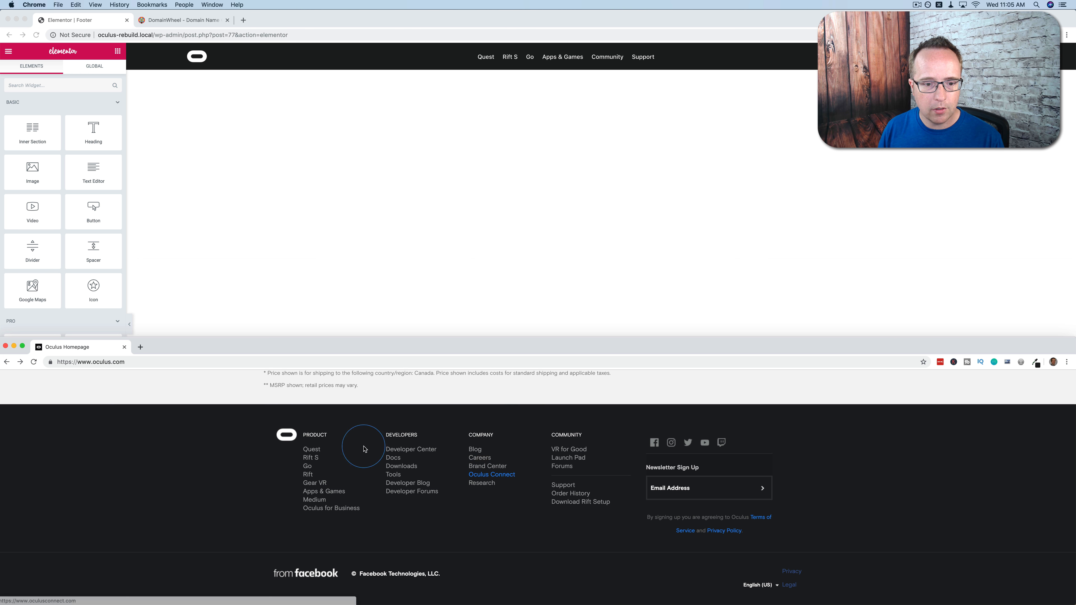
left_click(300, 281)
left_click_drag(290, 601, 324, 396)
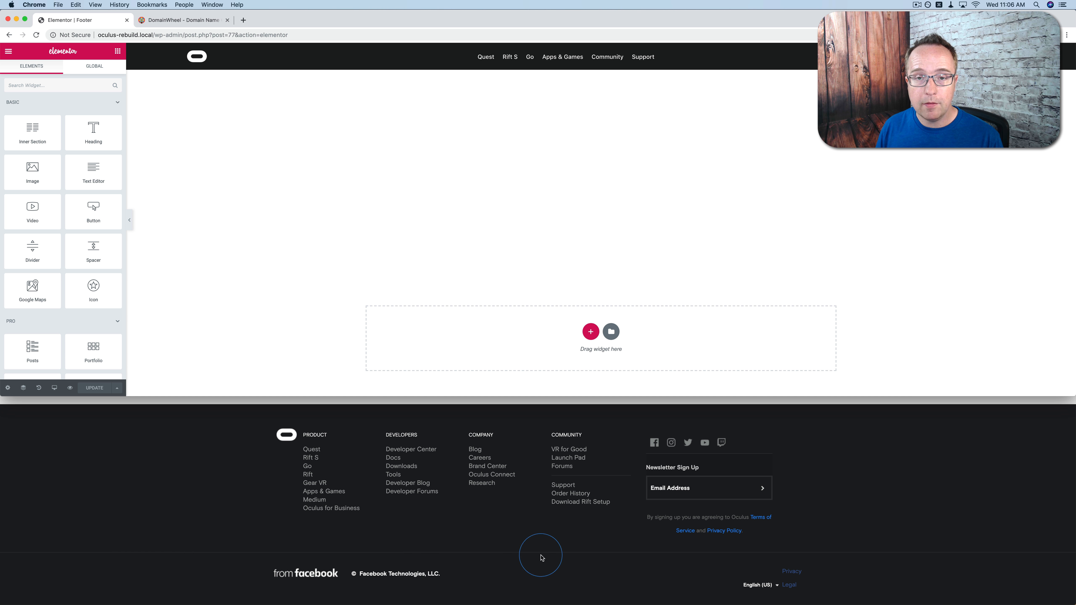
Add a new section with five equal columns to the footer layout.
left_click(590, 331)
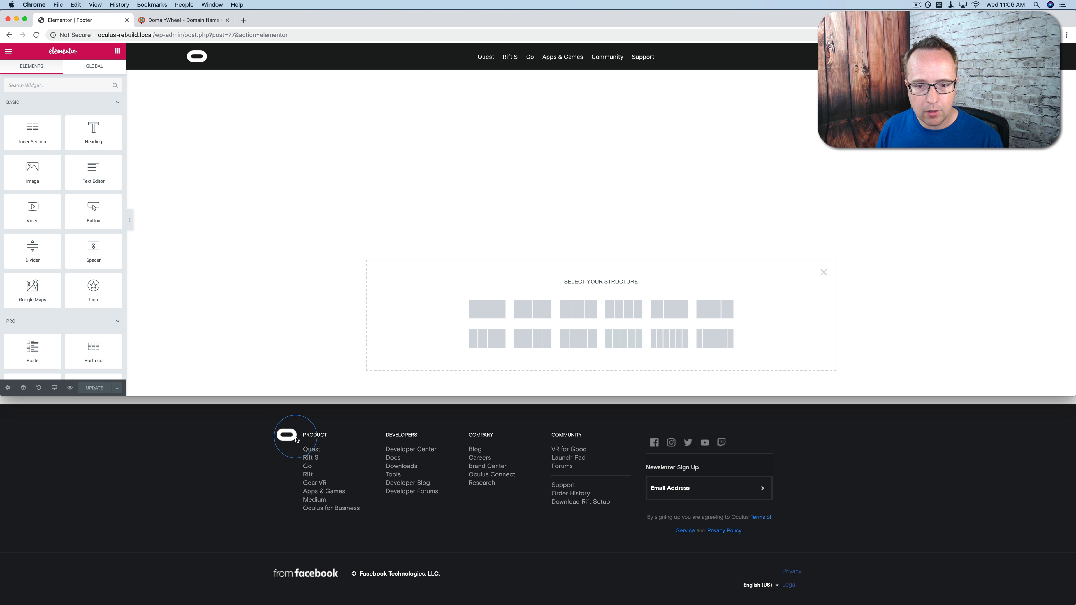
left_click(632, 345)
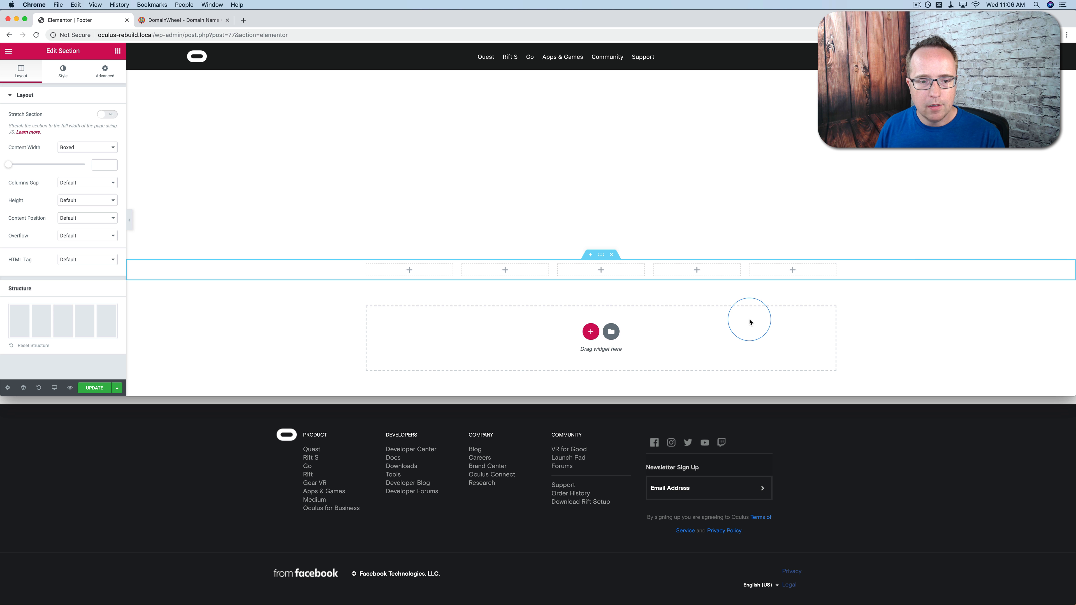
Copy the Oculus footer's dark colour #1d1f20 with the Eye Dropper extension and apply it as the five-column section's classic background colour.
left_click(823, 468)
left_click(1034, 363)
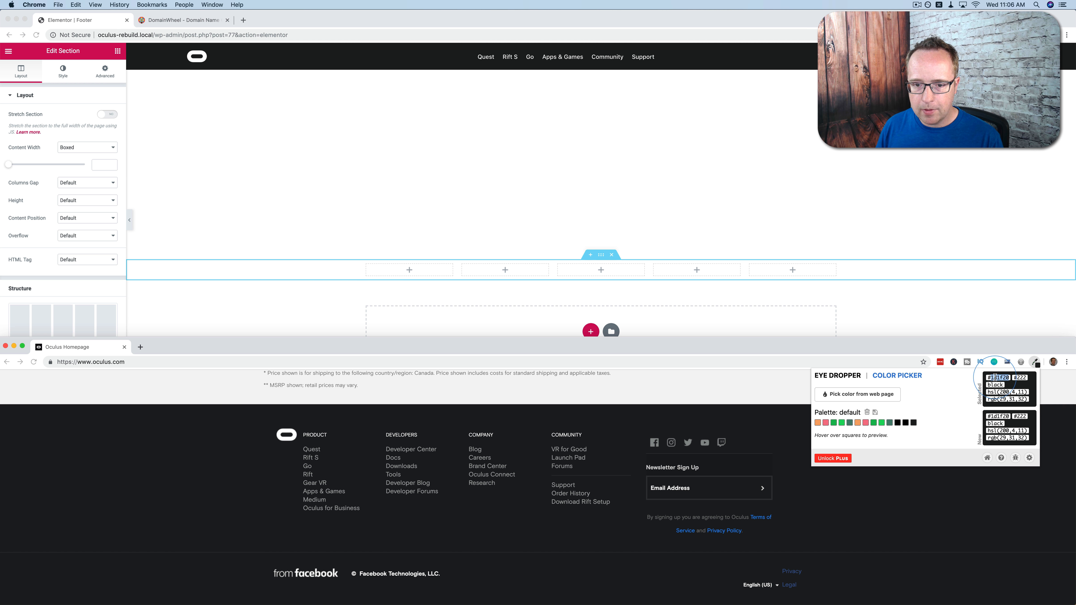
left_click(741, 221)
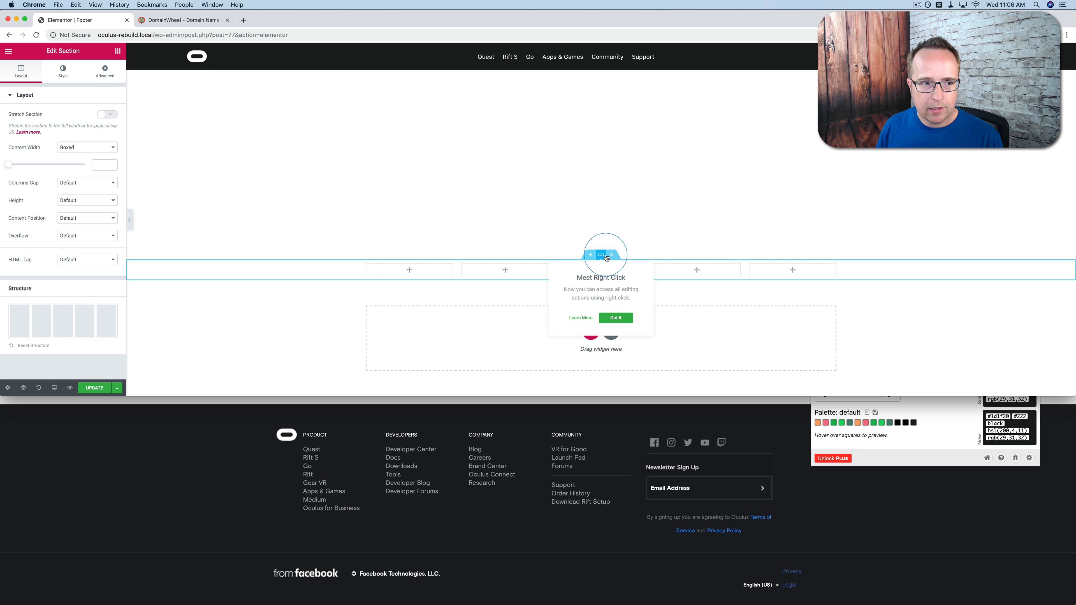
left_click(616, 317)
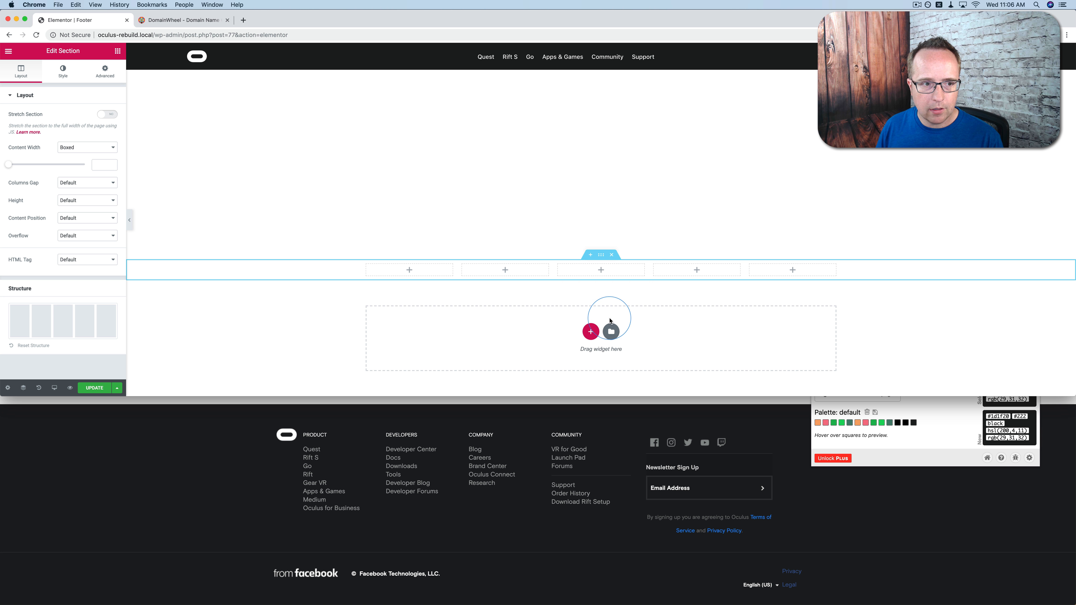
left_click(112, 77)
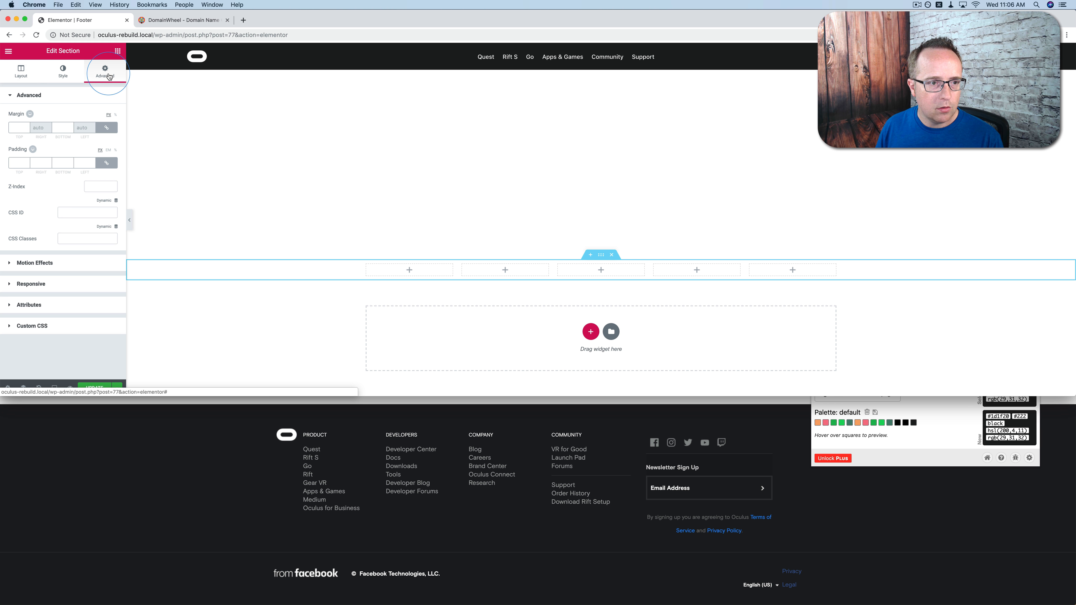
left_click(62, 77)
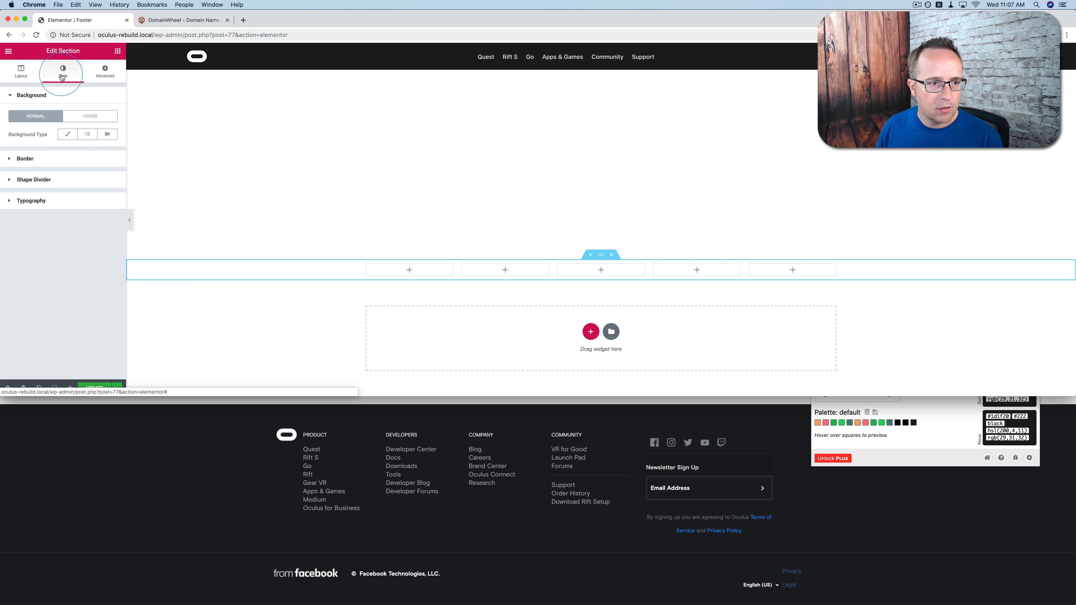
left_click(68, 134)
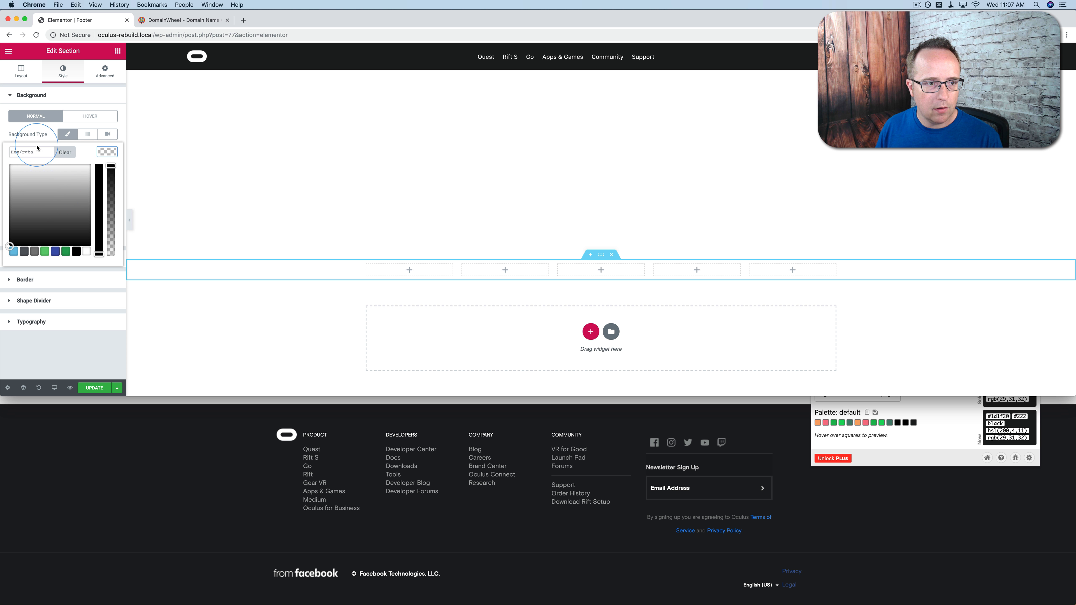
type("#1d1f20")
left_click(268, 211)
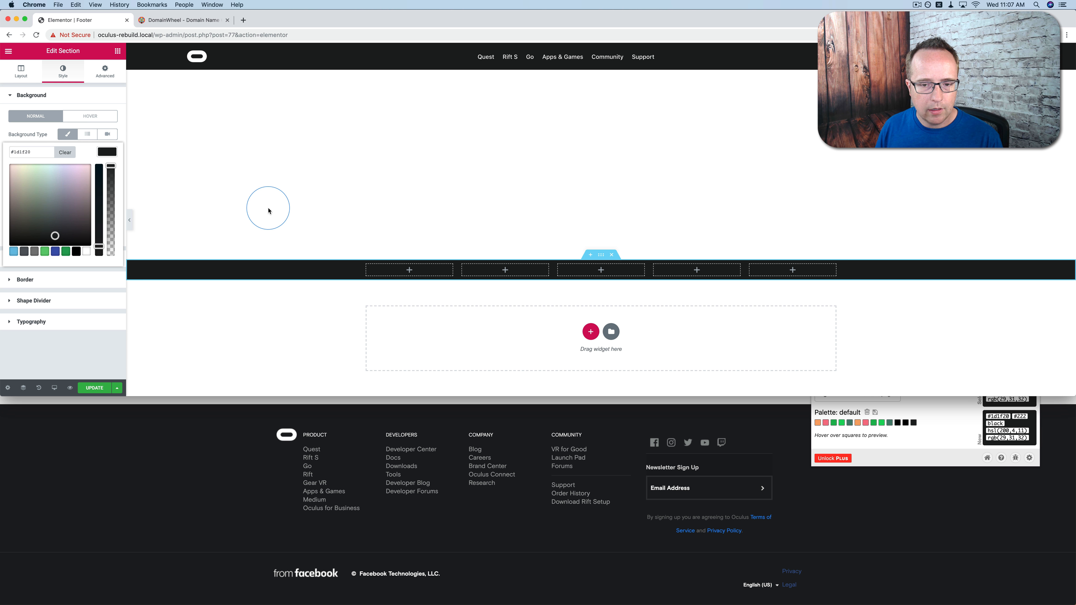
Add a Heading widget to the first footer column and set its text to "Product".
left_click(503, 284)
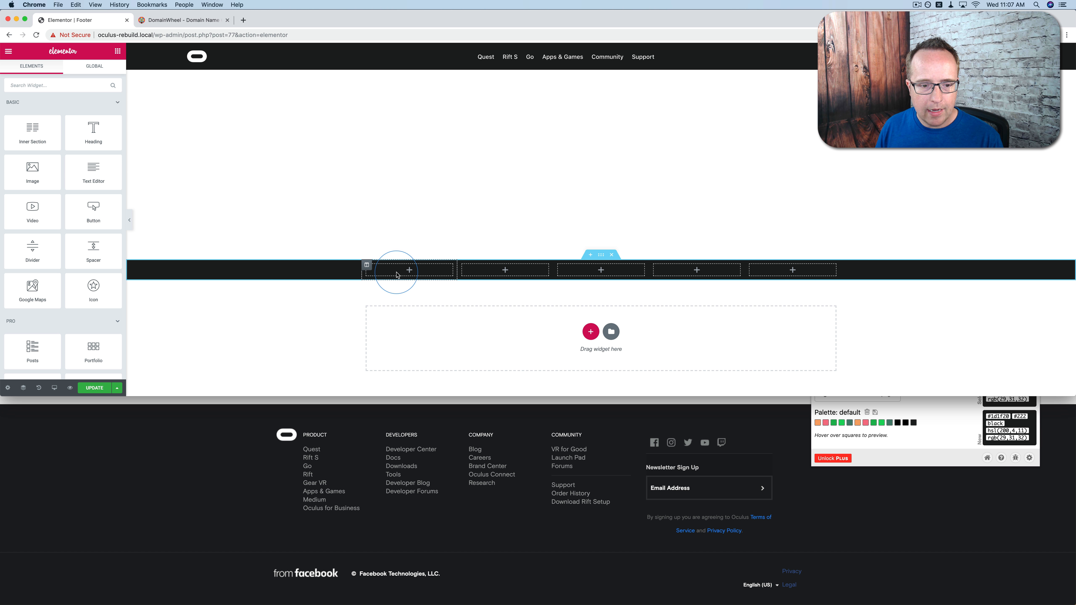
left_click_drag(94, 132, 408, 270)
triple_click(383, 266)
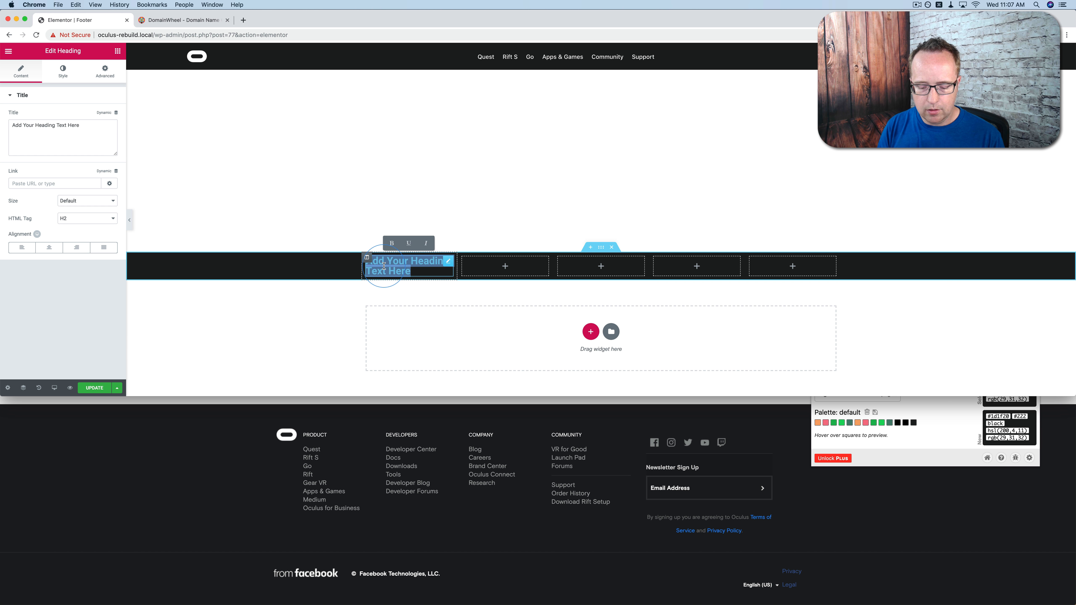
type("rro")
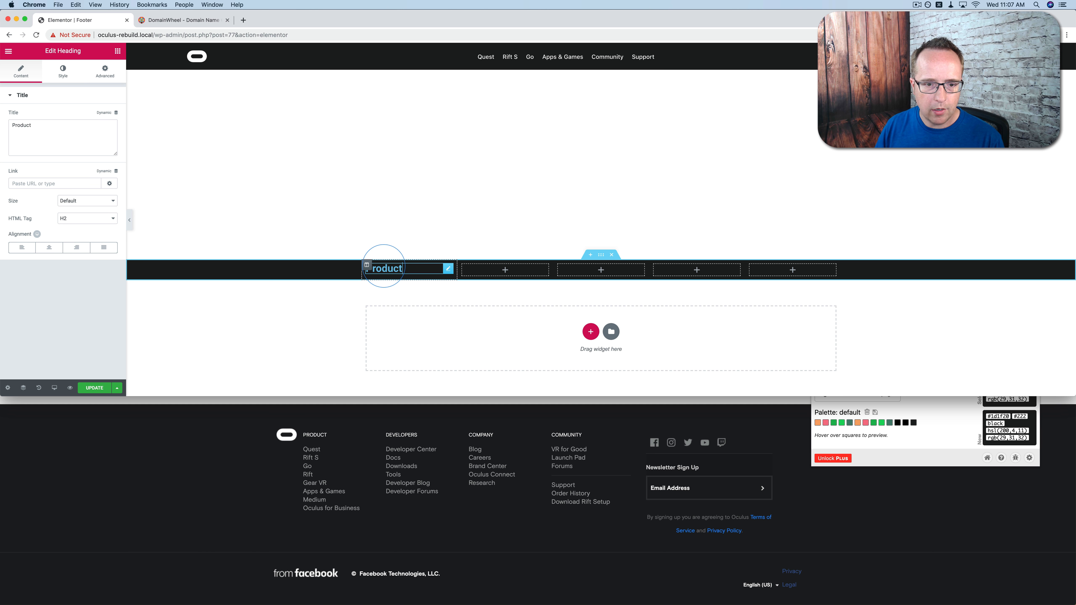
Set the Product heading's HTML tag to H4.
left_click(102, 224)
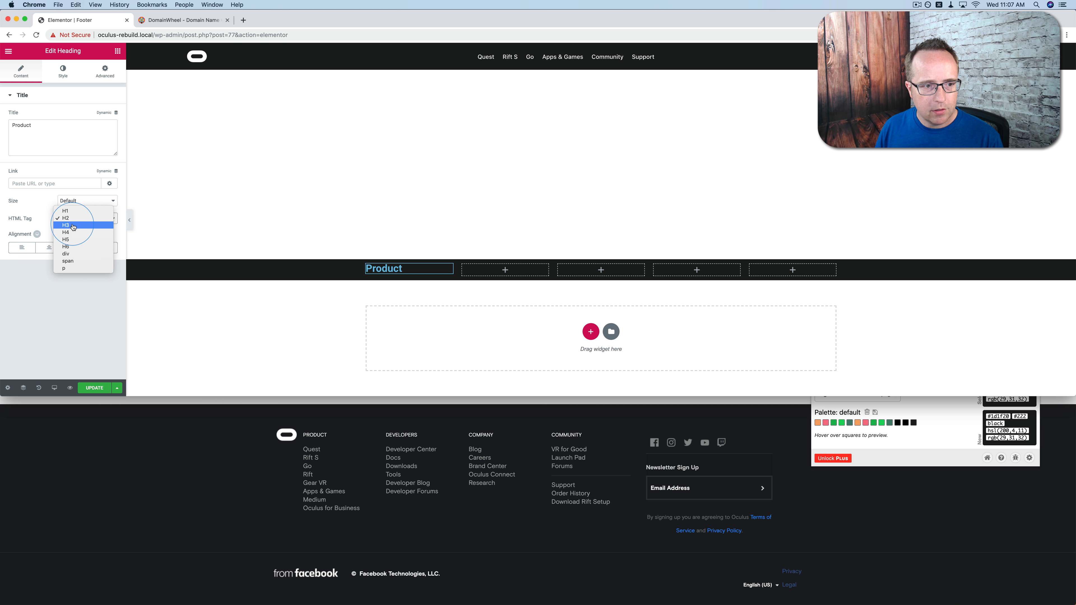
left_click(73, 226)
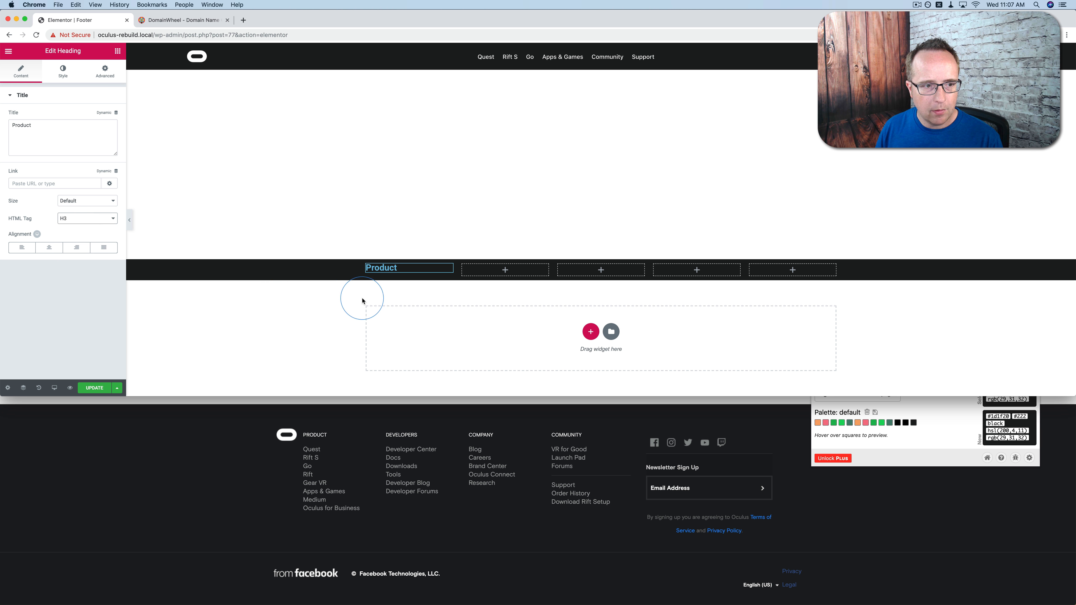
left_click(90, 219)
left_click(90, 226)
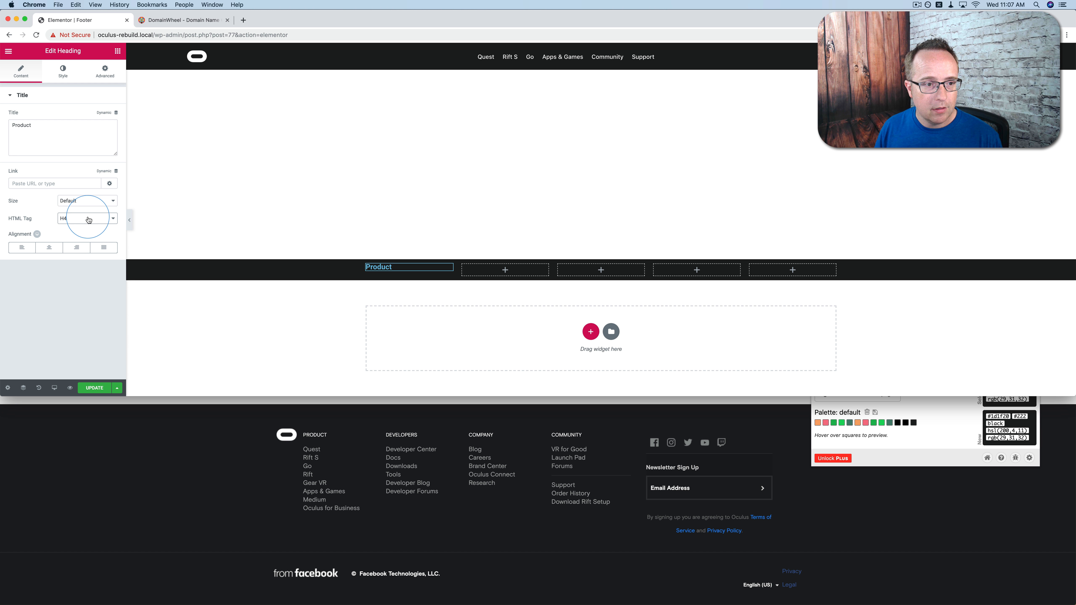
Set the Product heading's text colour to white.
left_click(70, 75)
left_click(107, 115)
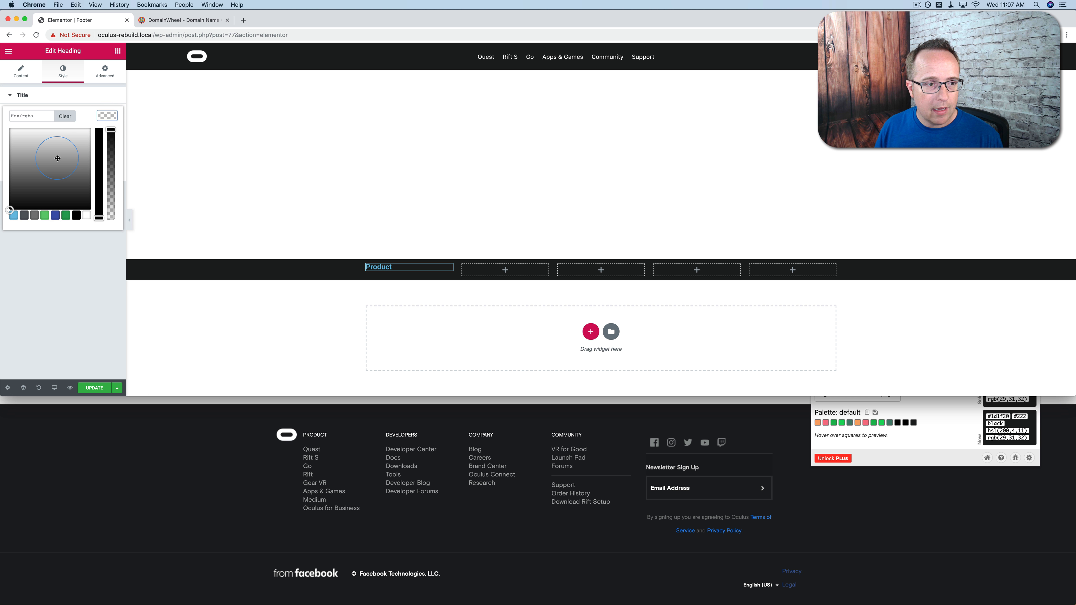
left_click_drag(58, 159, 9, 121)
left_click(108, 118)
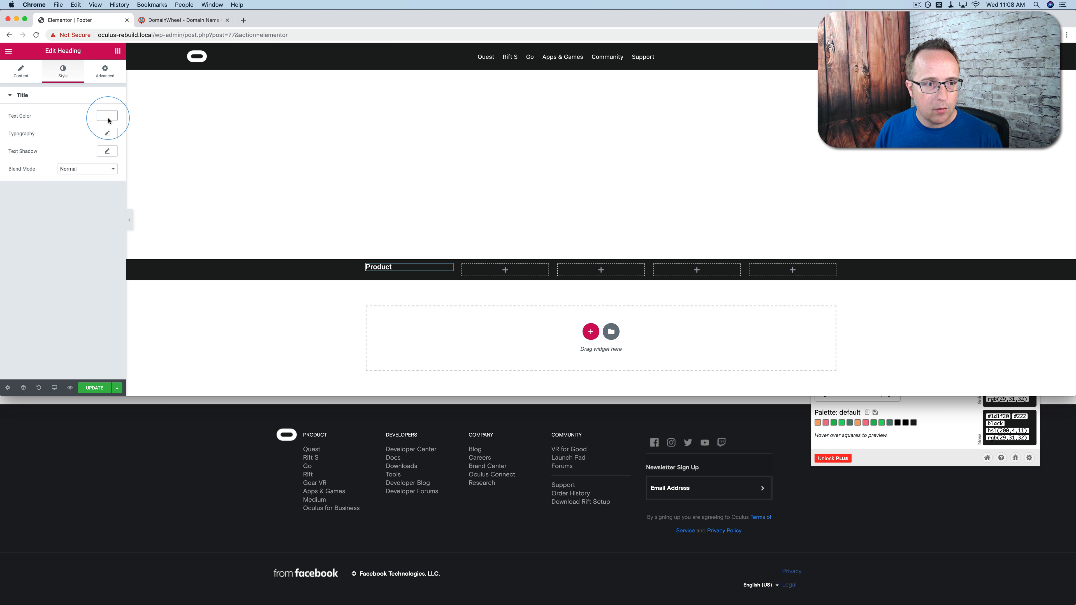
Set the Product heading's typography to Normal weight, Uppercase transform and a size of 13 px.
left_click(107, 133)
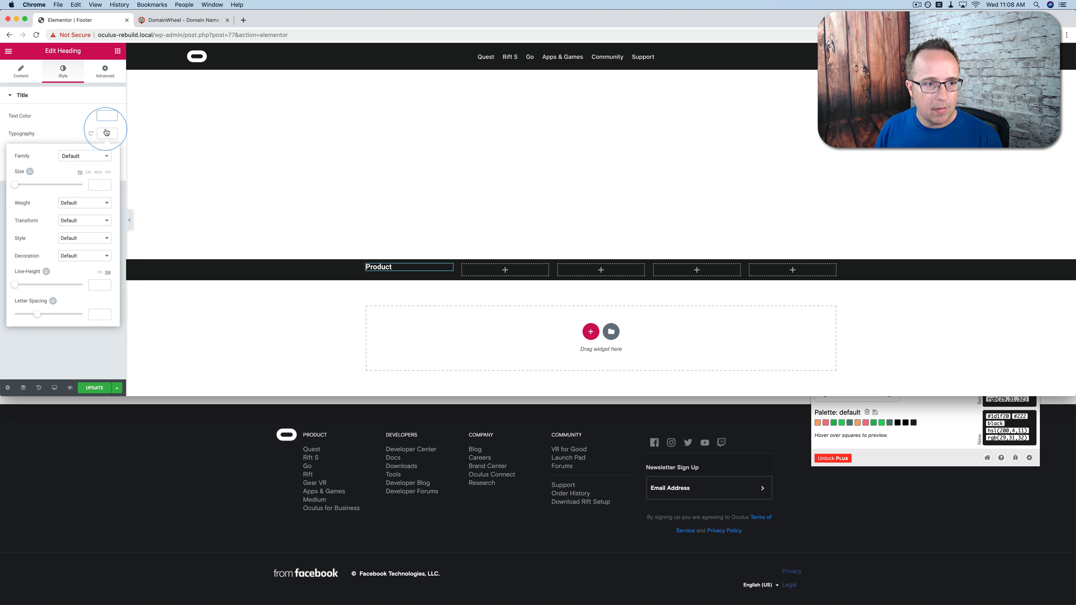
left_click(76, 209)
left_click(70, 209)
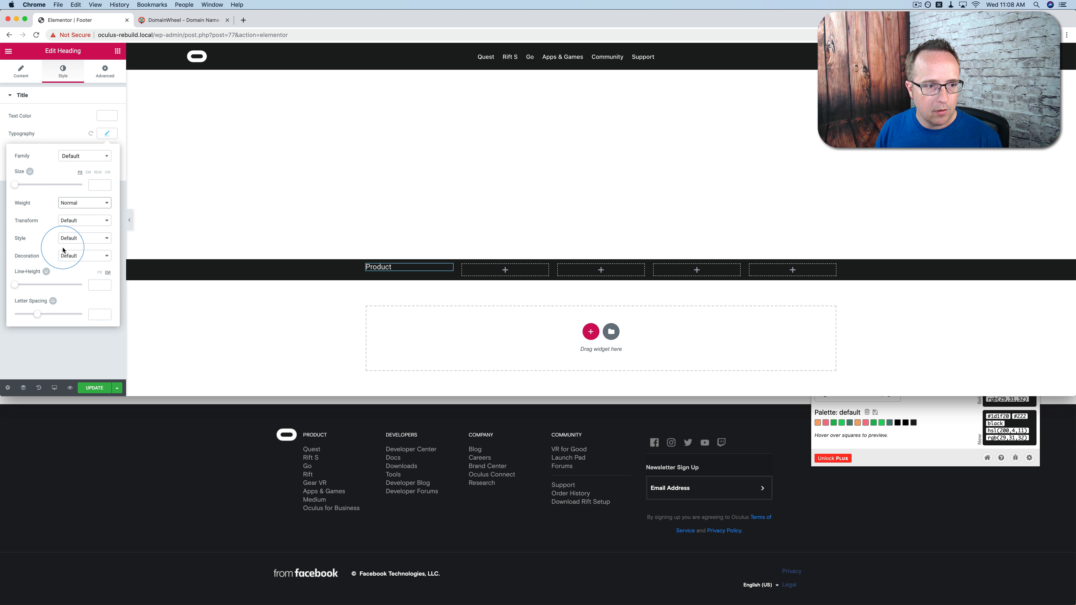
left_click(96, 220)
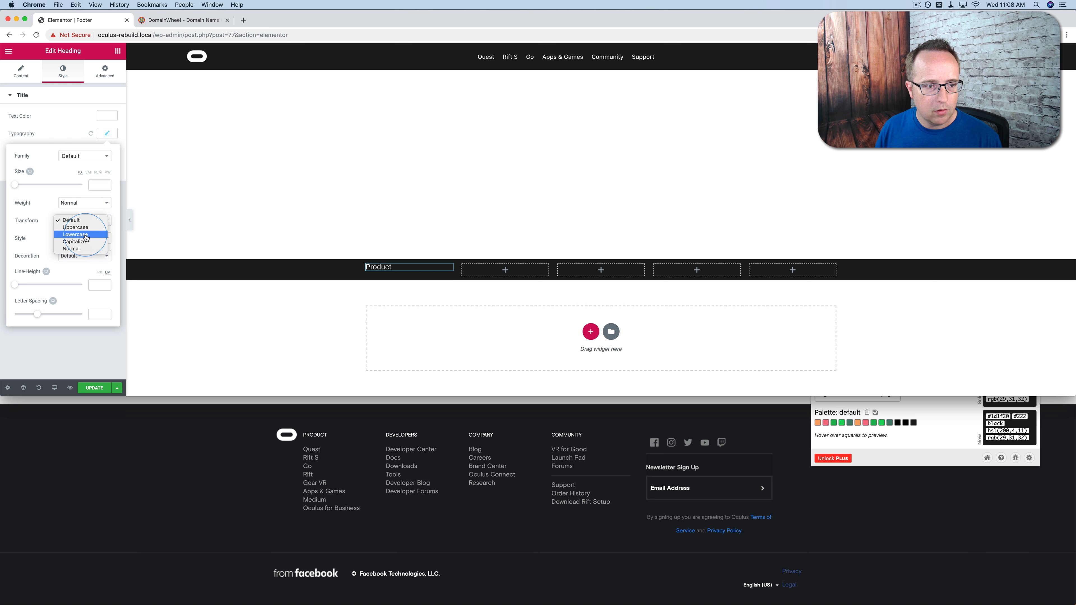
left_click(76, 227)
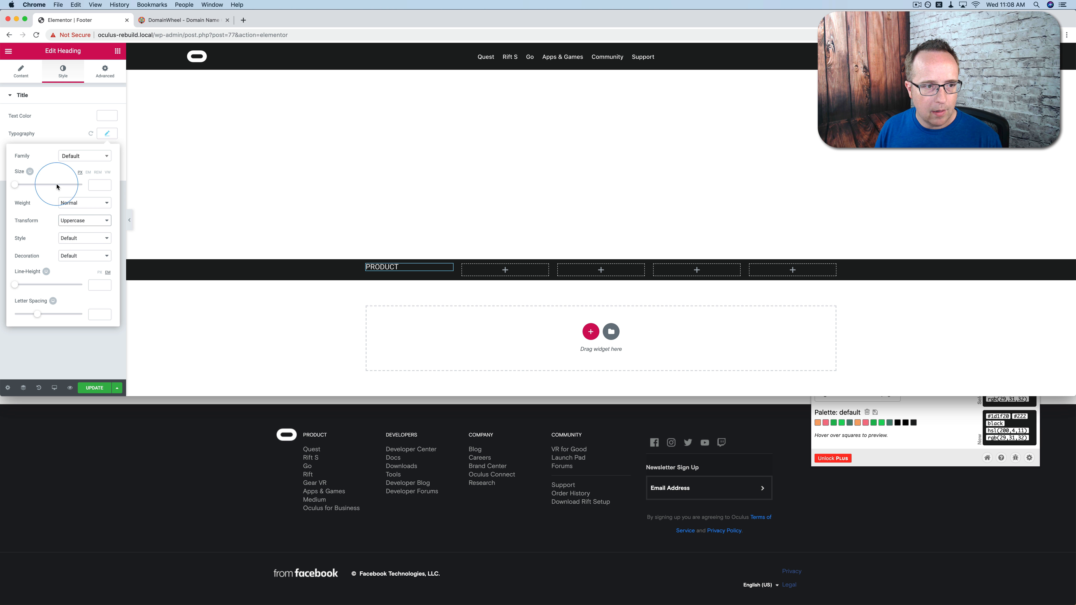
left_click_drag(58, 187, 19, 188)
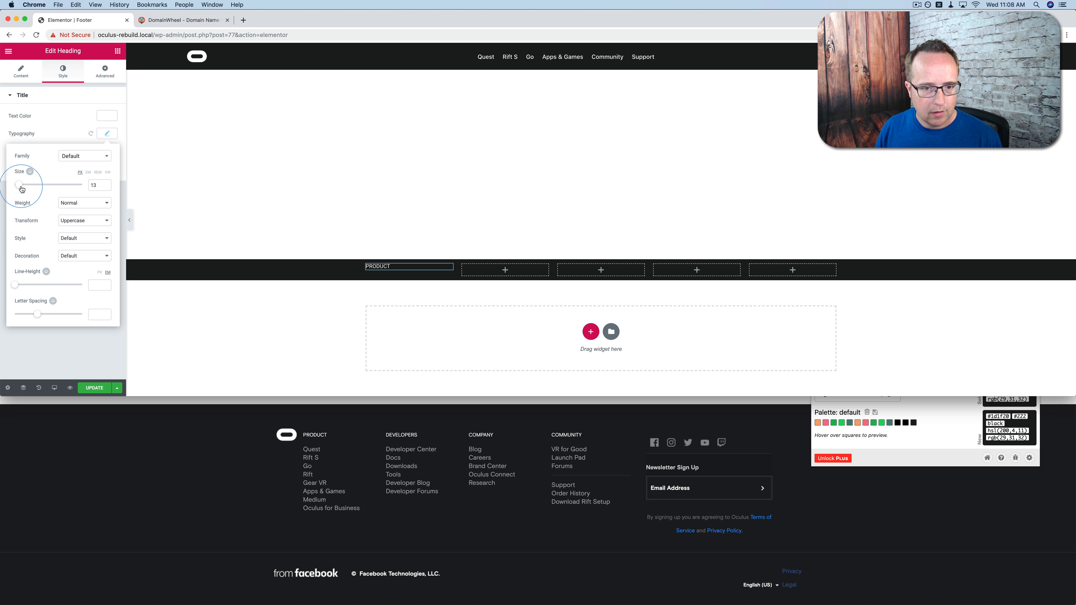
Inspect the CSS of the PRODUCT heading in the original Oculus footer for its font size and weight, then close the inspector.
right_click(316, 437)
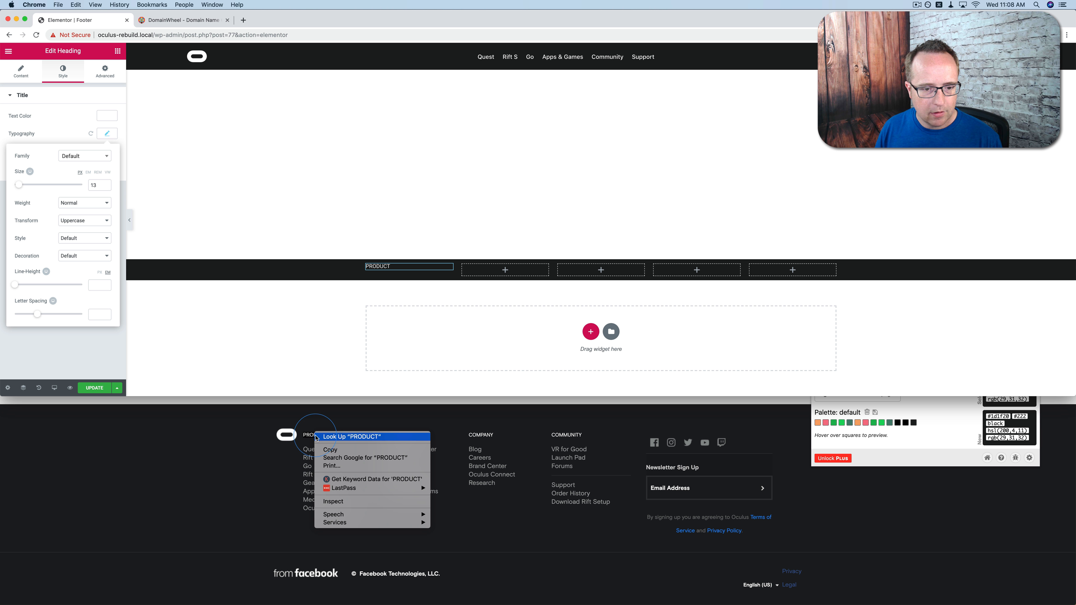
left_click(309, 435)
left_click(317, 435)
right_click(317, 436)
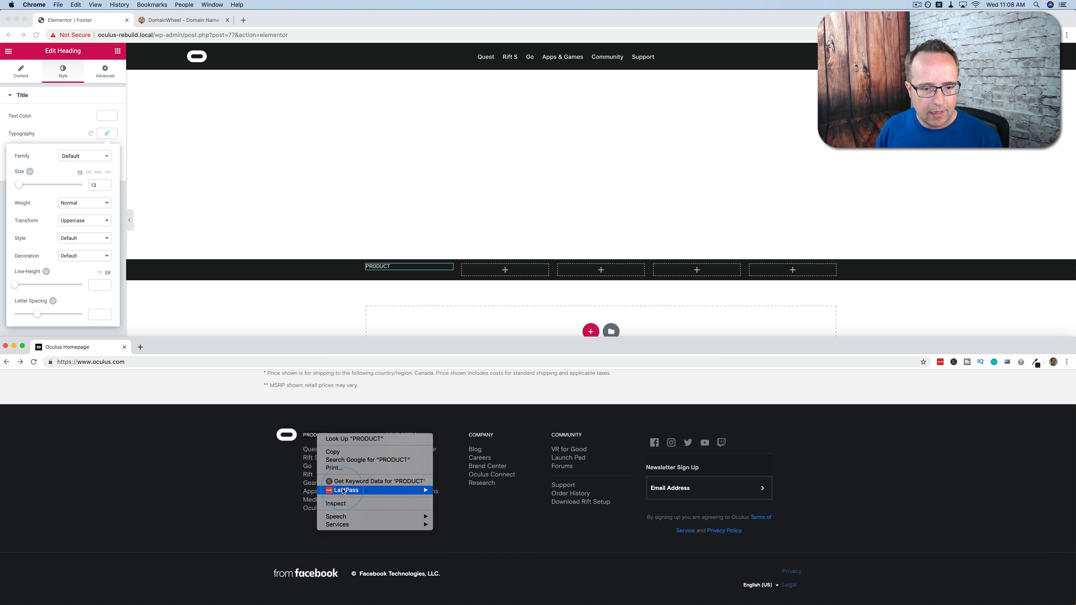
left_click(337, 503)
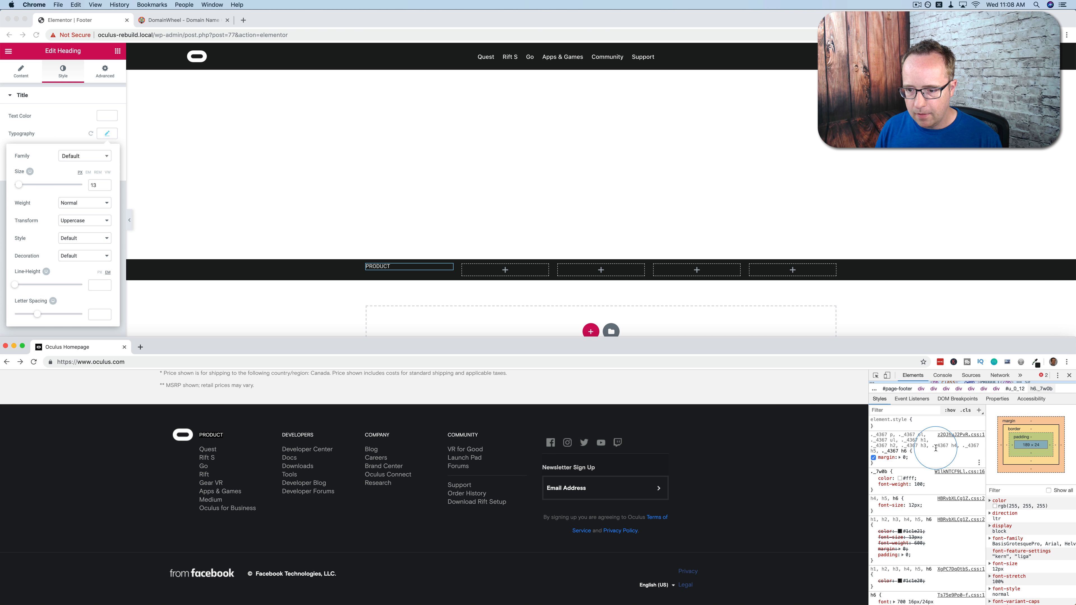
scroll(932, 447, "down", 2)
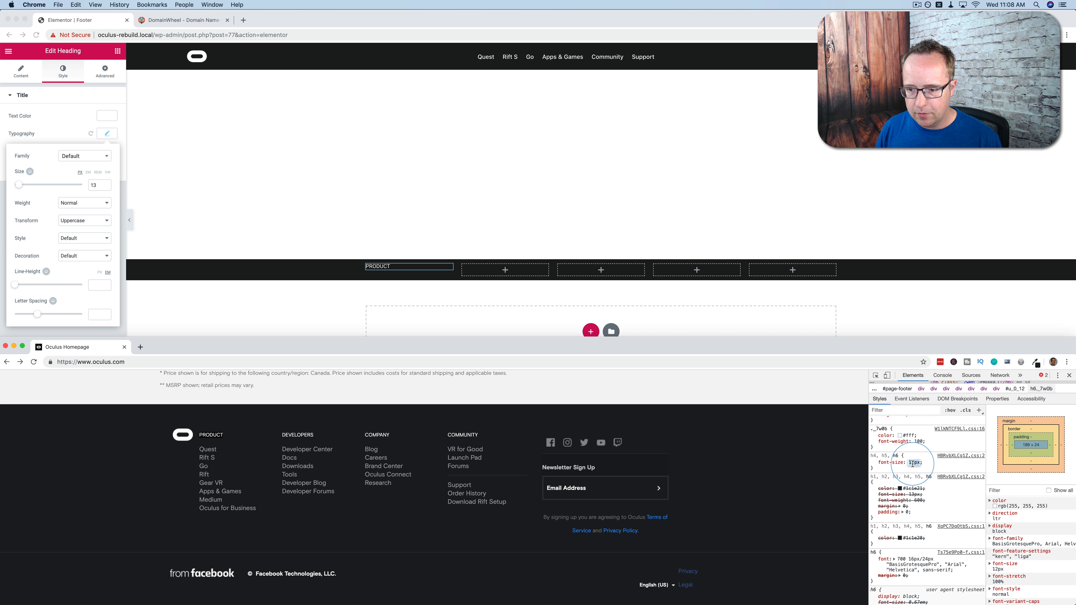
scroll(950, 482, "up", 1)
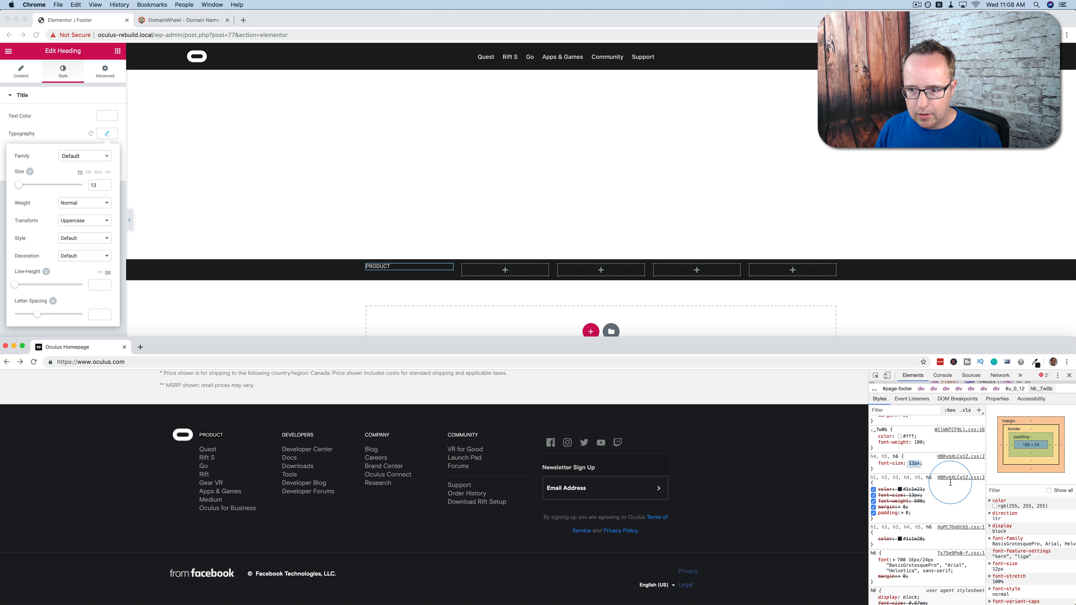
scroll(950, 482, "up", 2)
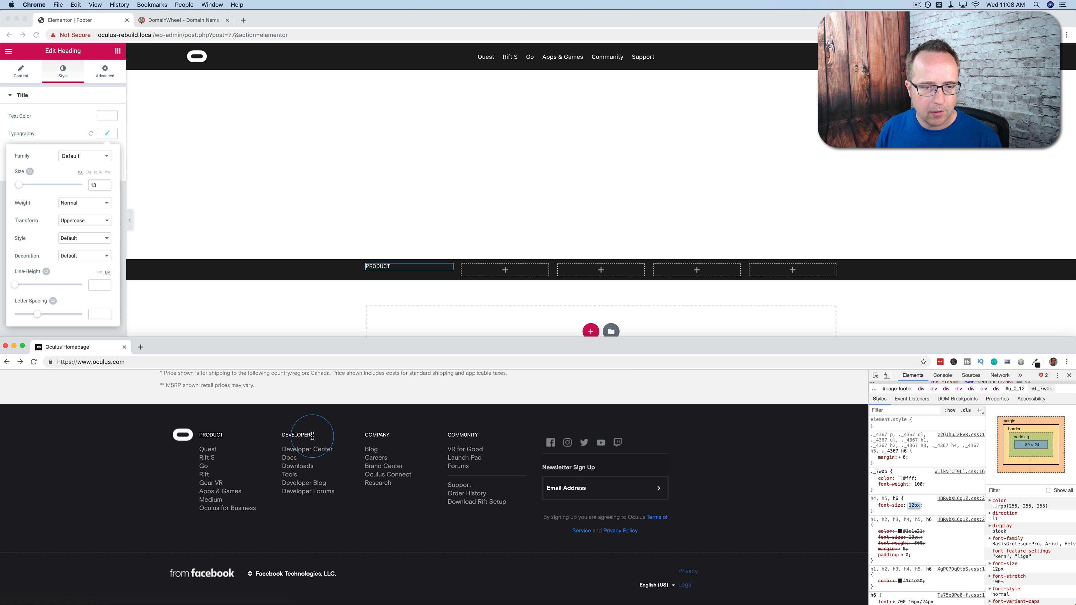
left_click(1069, 375)
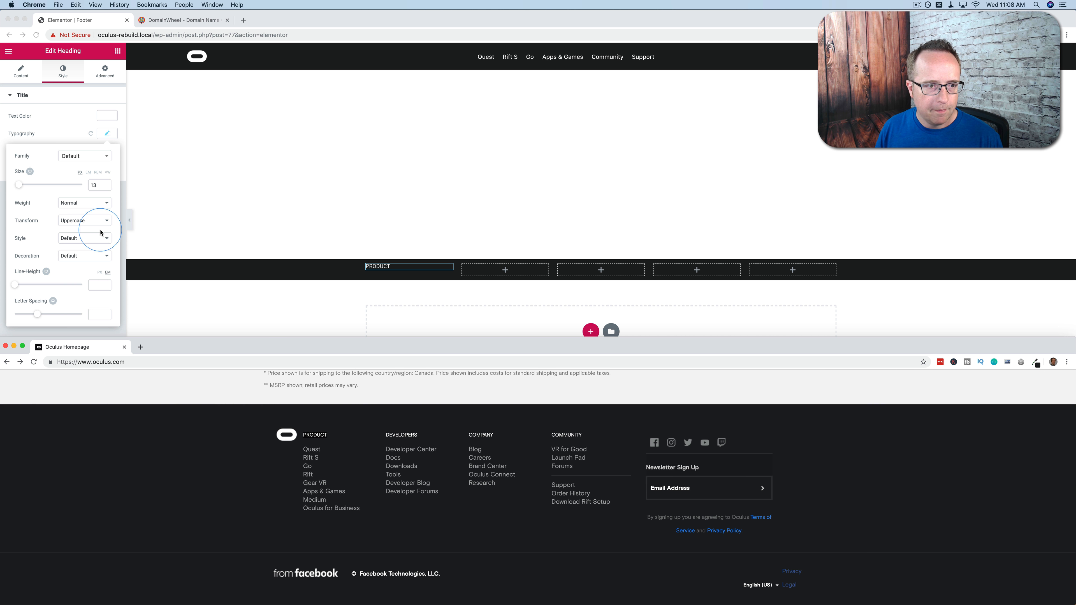
Set the Product heading's font size to 12 px and its weight to 100.
left_click(95, 187)
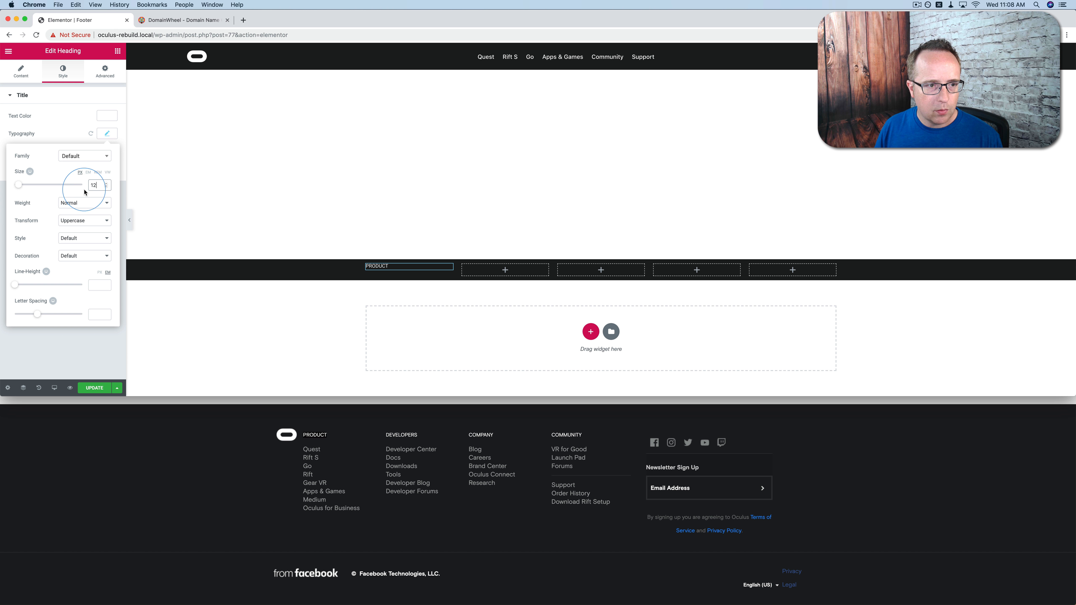
left_click(74, 203)
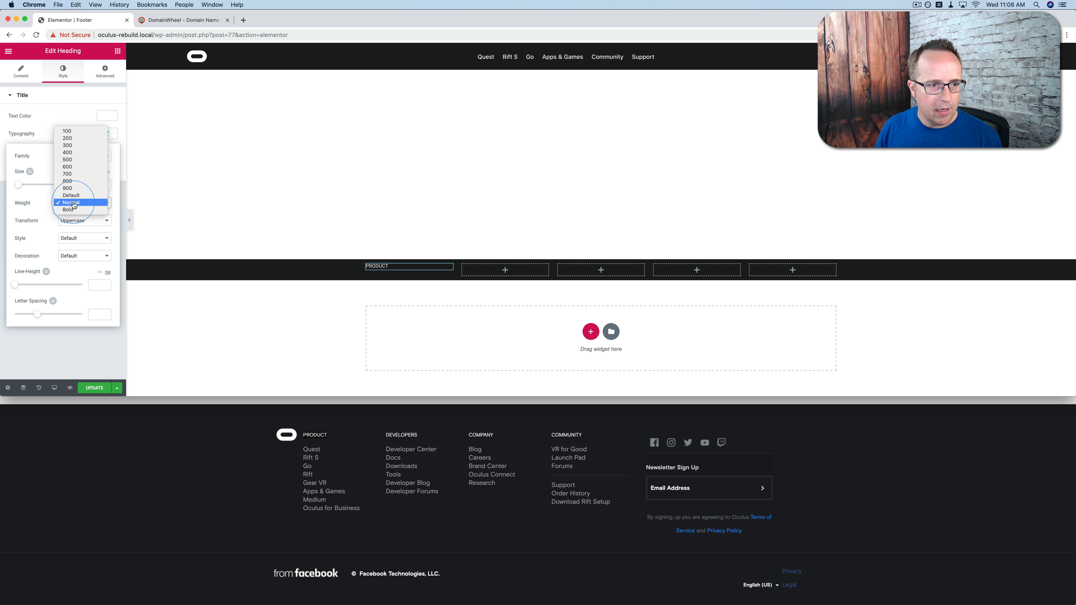
left_click(67, 132)
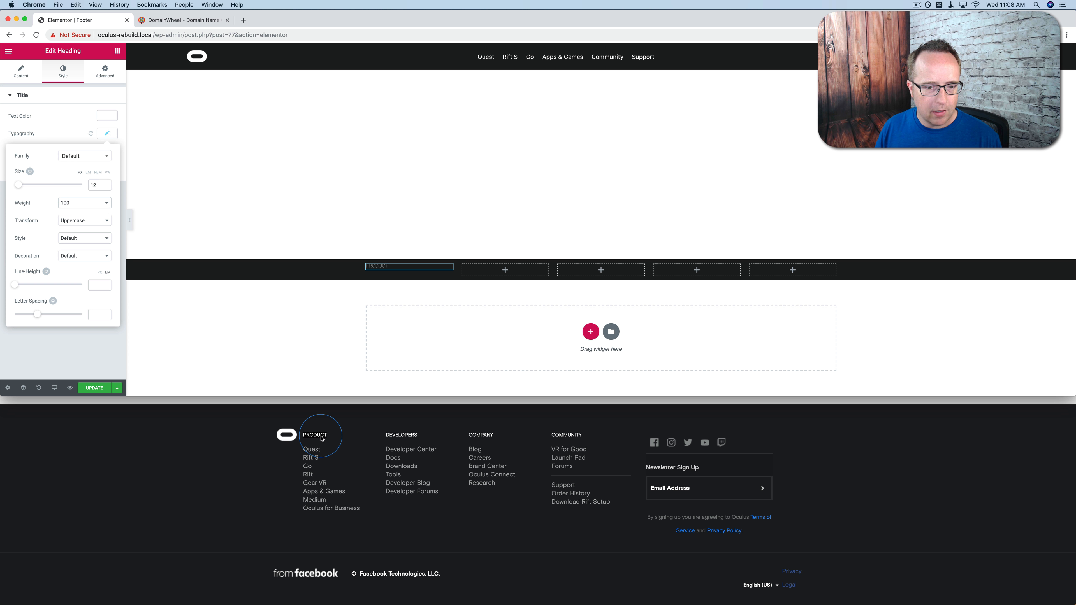
Inspect the PRODUCT heading in the original Oculus footer and read its CSS rules for the font family.
right_click(312, 433)
left_click(330, 503)
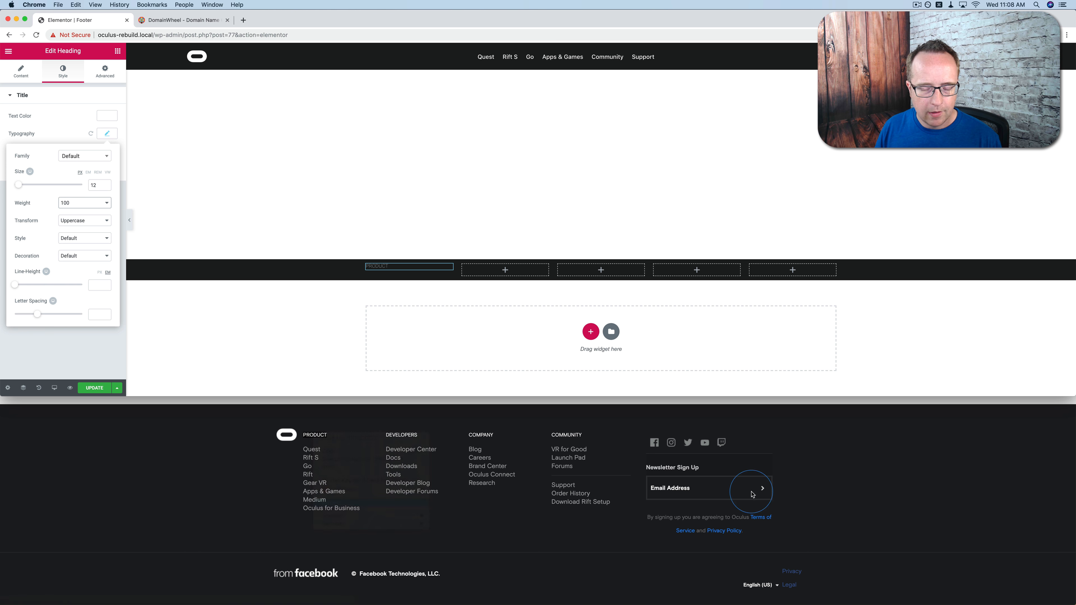
scroll(901, 468, "down", 1)
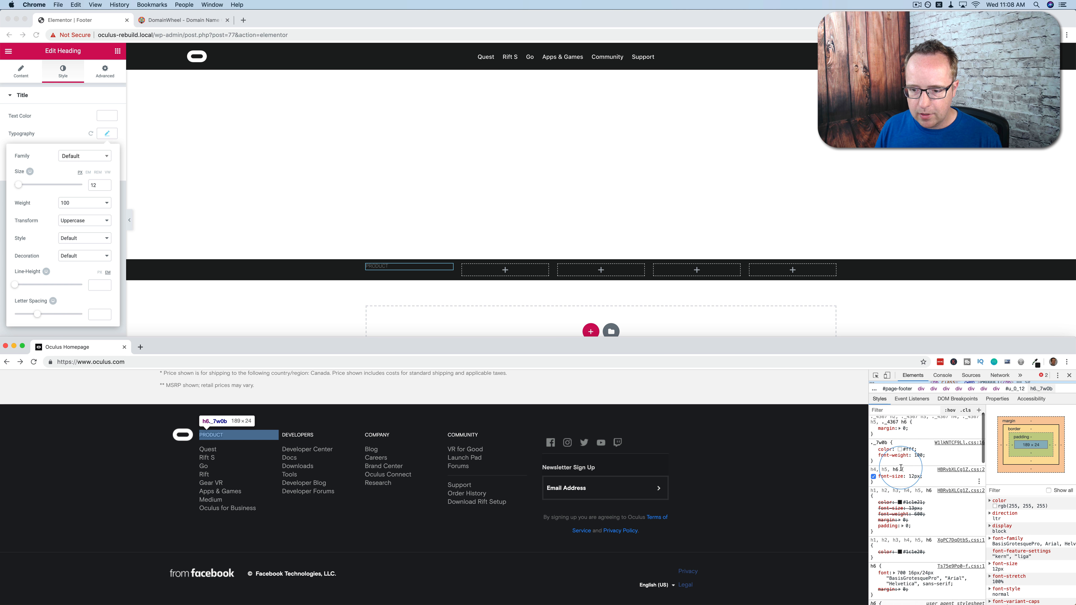
scroll(901, 468, "down", 3)
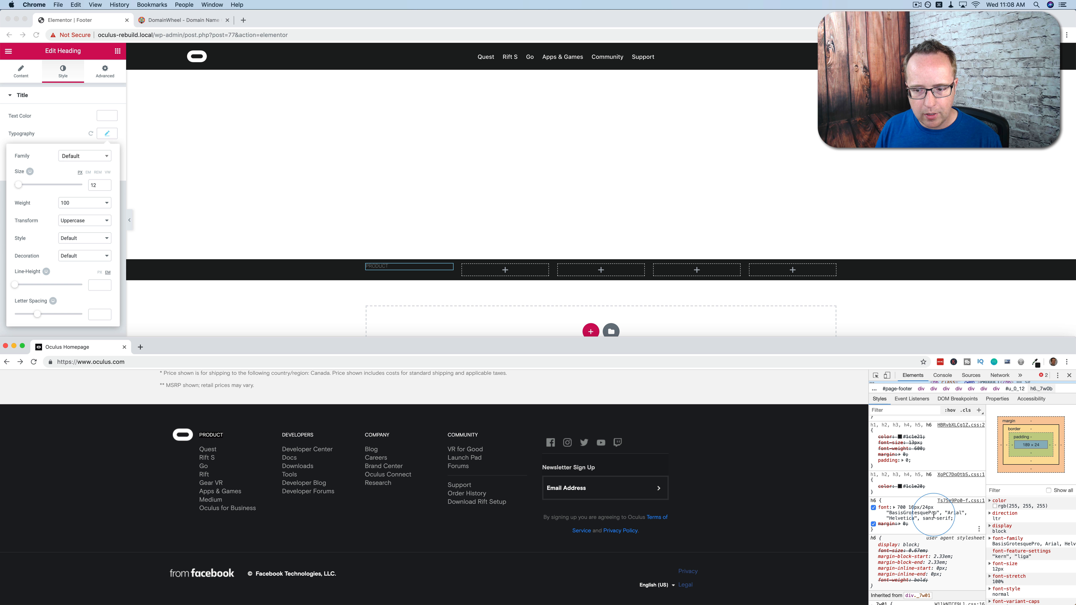
Search the Product heading's font families for "basis" and set the family to Arial.
left_click(104, 308)
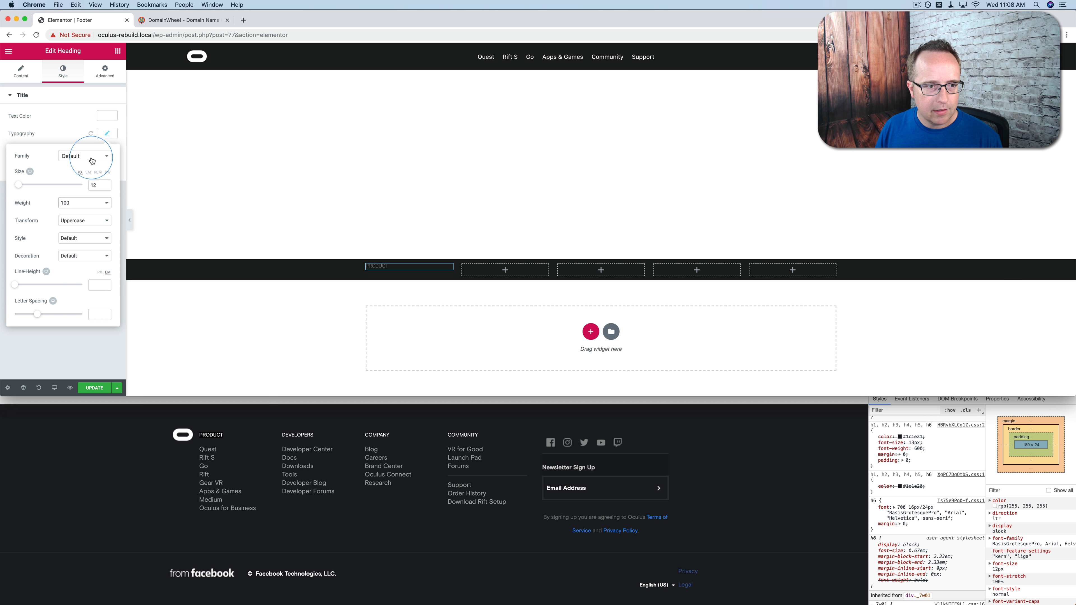
left_click(87, 157)
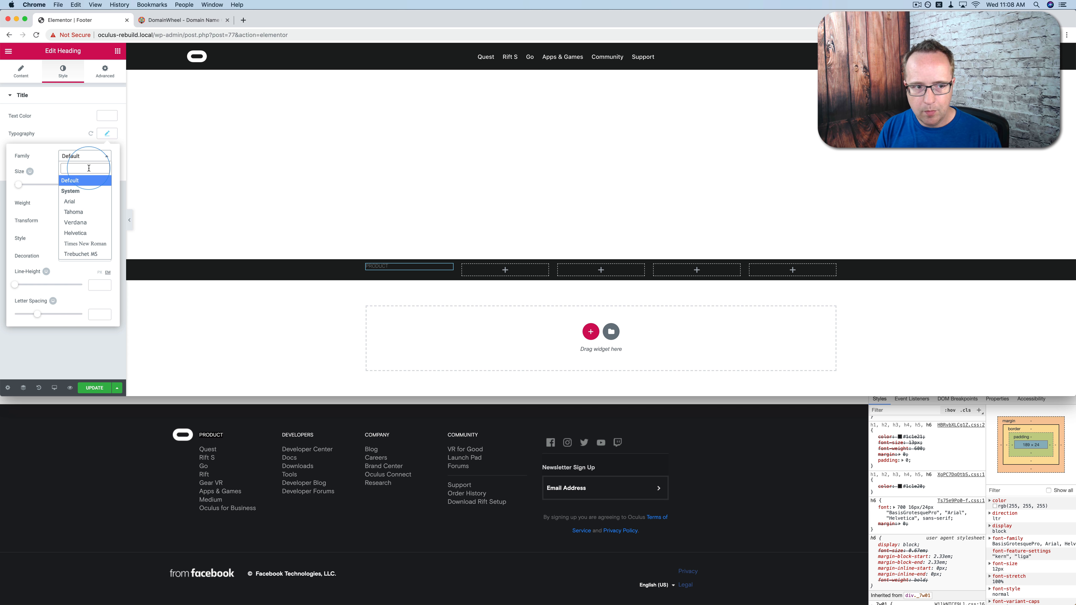
type("basis")
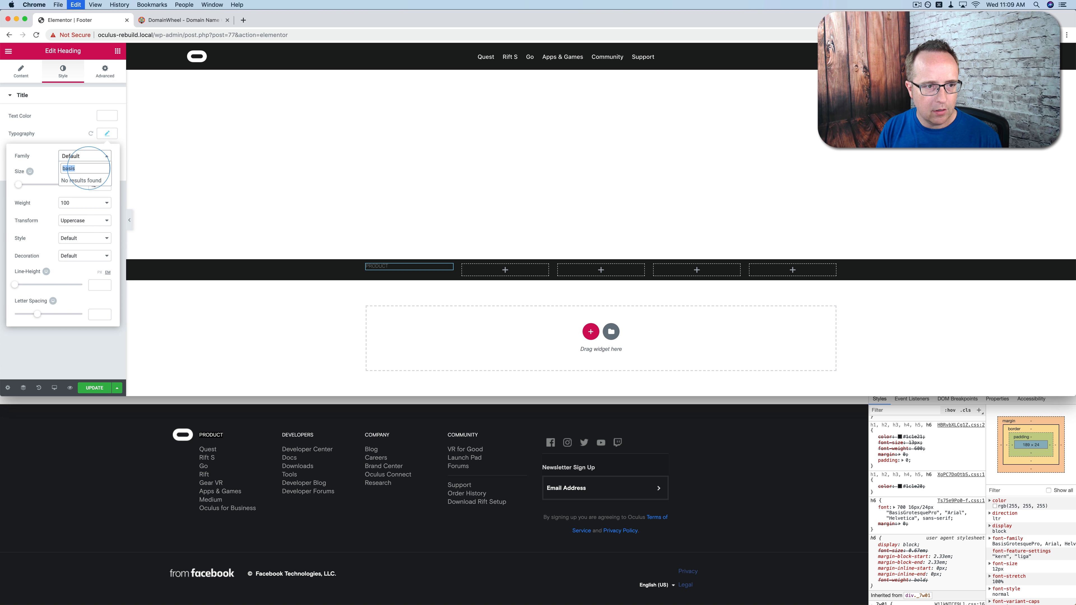
key("BackSpace")
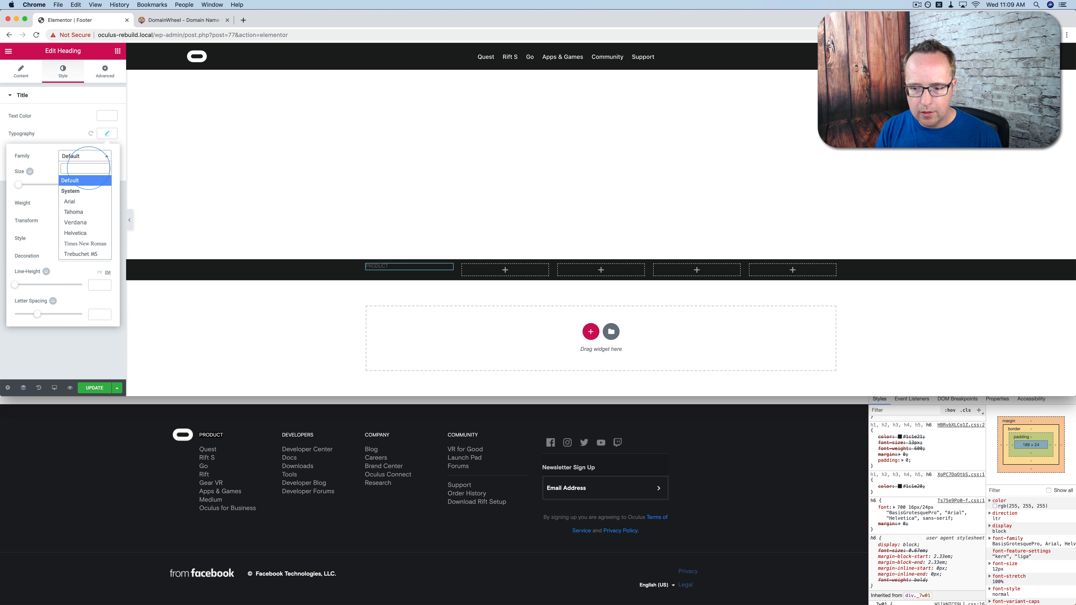
type("ari")
left_click(73, 190)
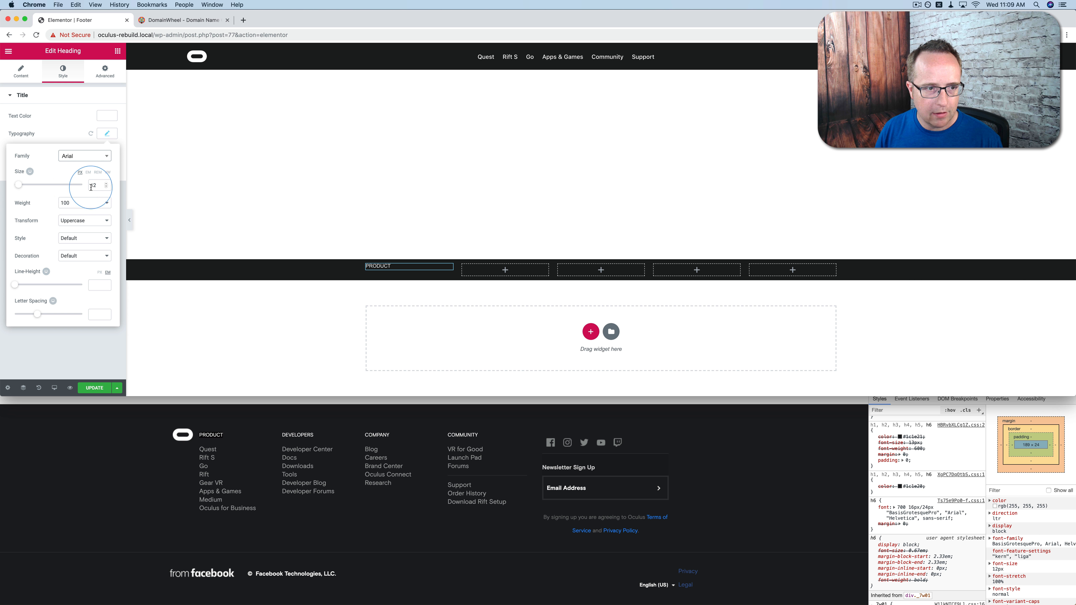
left_click(107, 134)
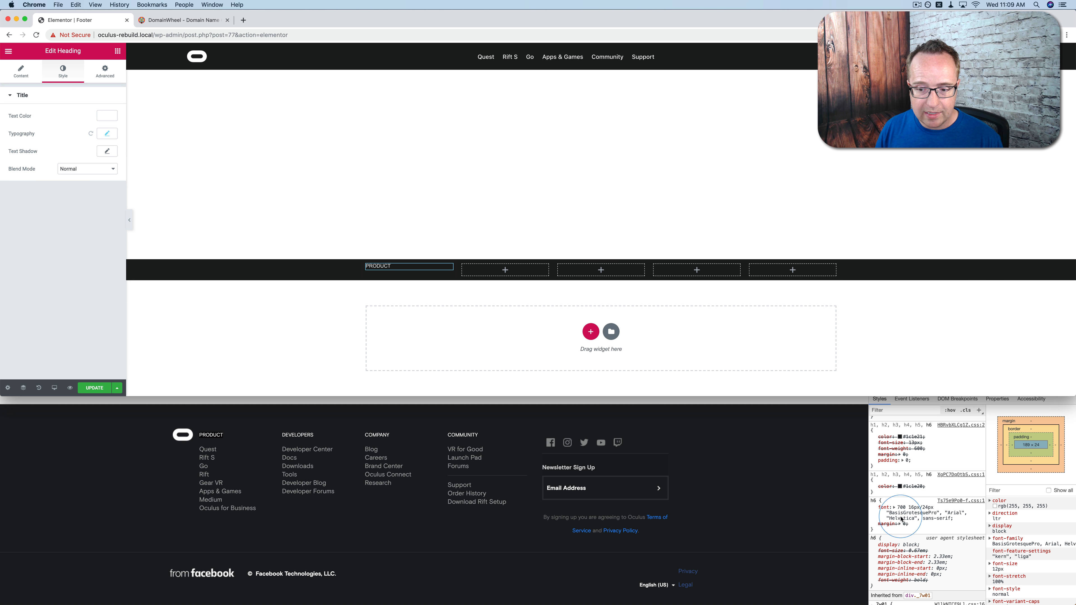
Set the Product heading's font weight to 200 in its typography settings.
left_click(921, 516)
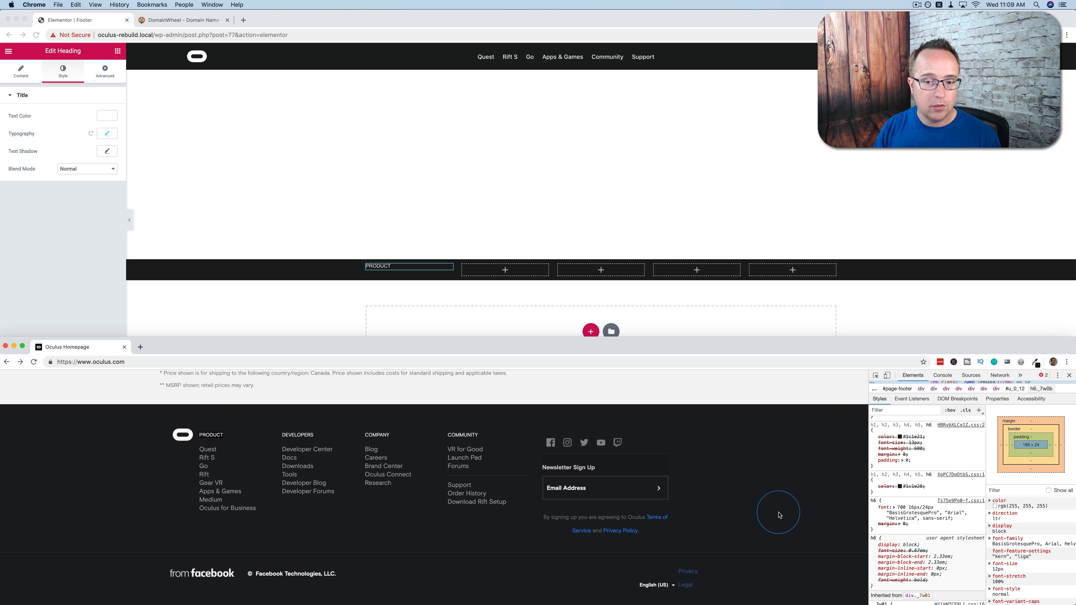
left_click(873, 283)
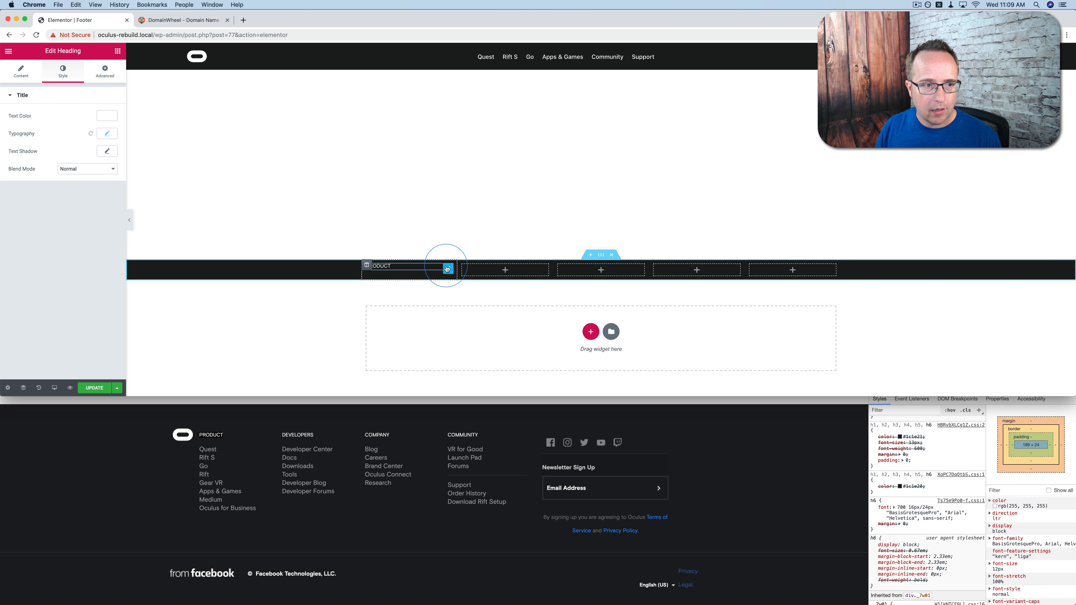
left_click(107, 133)
left_click(78, 203)
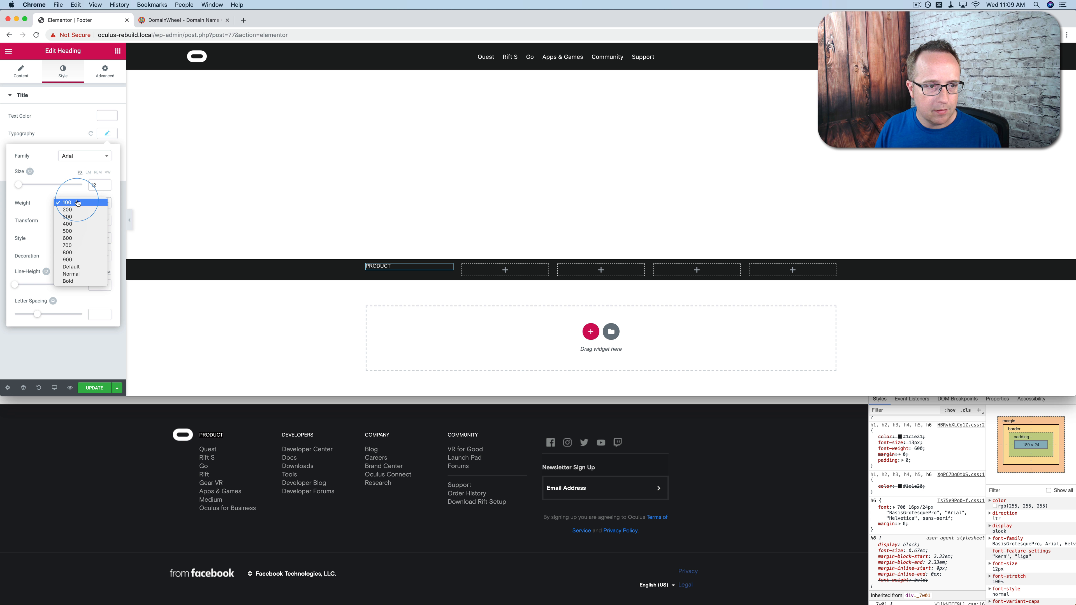
left_click(72, 274)
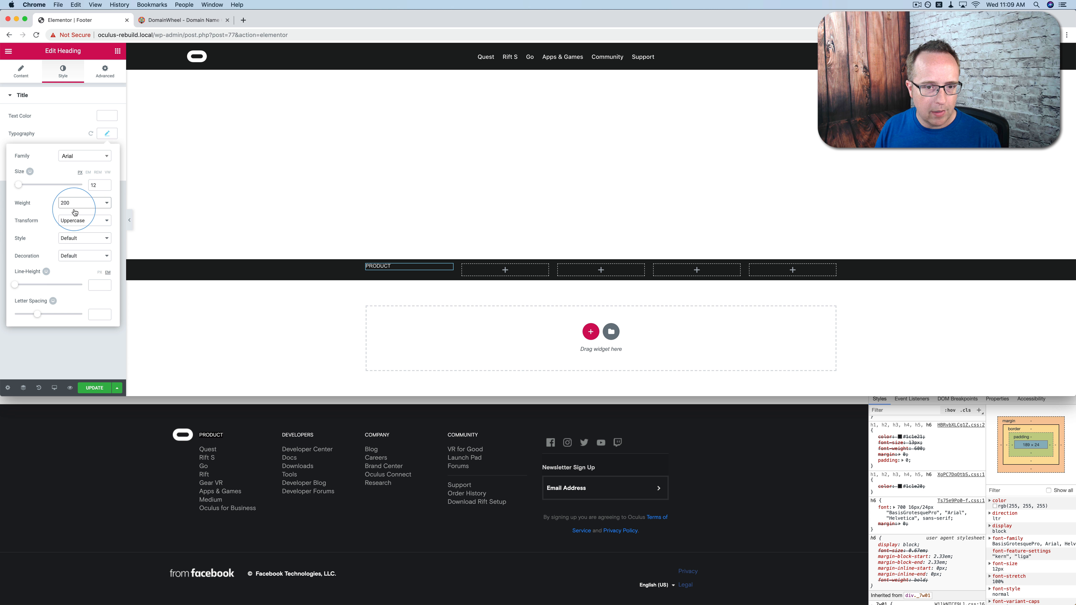
left_click(108, 135)
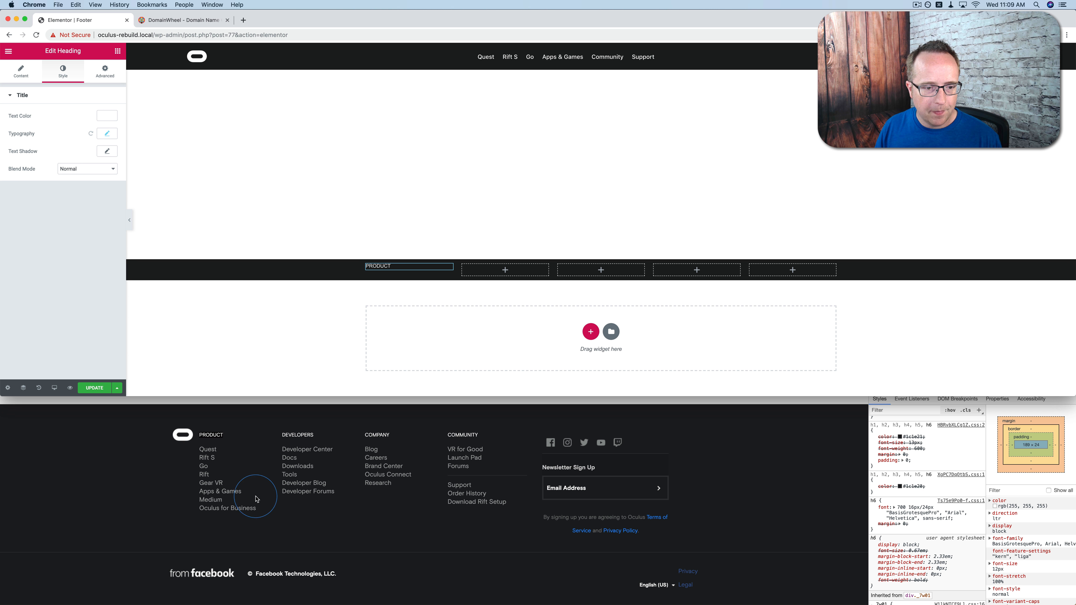
Add a Nav Menu widget beneath the Product heading and give it a vertical, left-aligned layout.
left_click(118, 44)
left_click(58, 91)
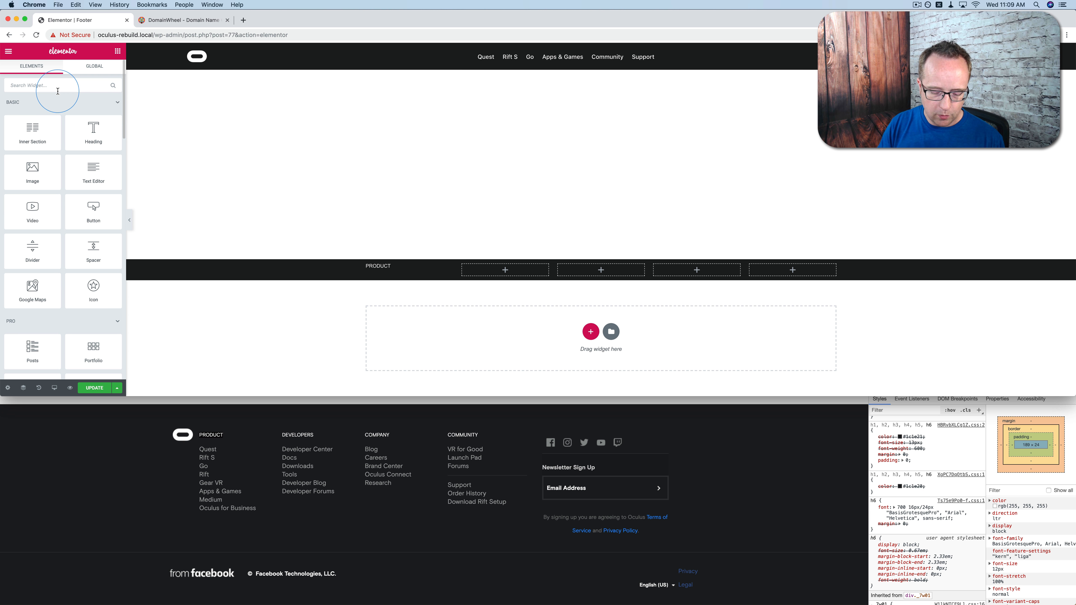
type("nav")
left_click_drag(94, 112, 392, 274)
left_click_drag(102, 116, 410, 268)
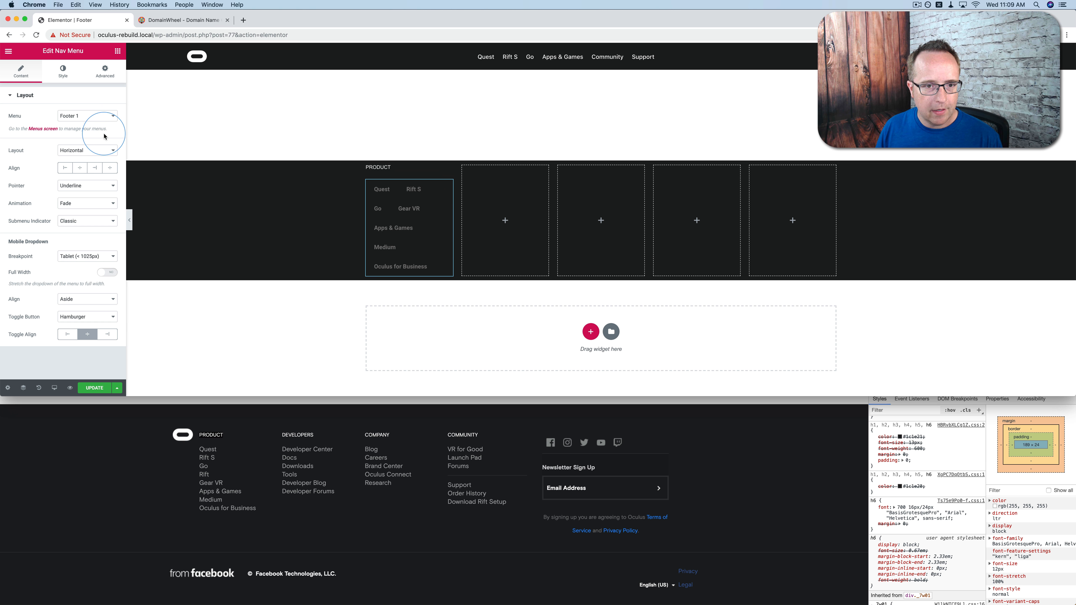
left_click(92, 150)
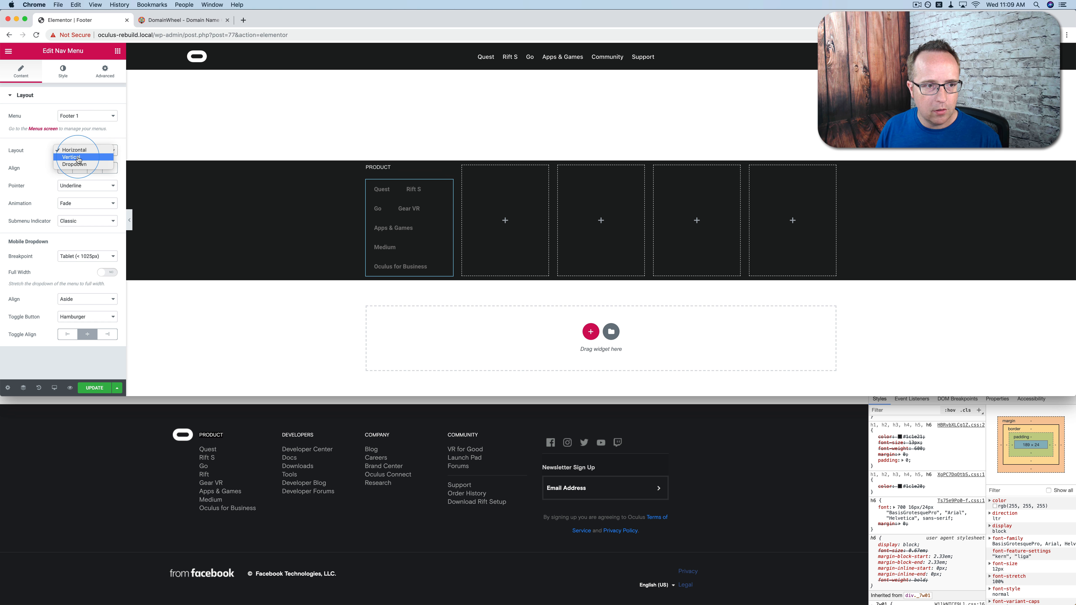
left_click(81, 160)
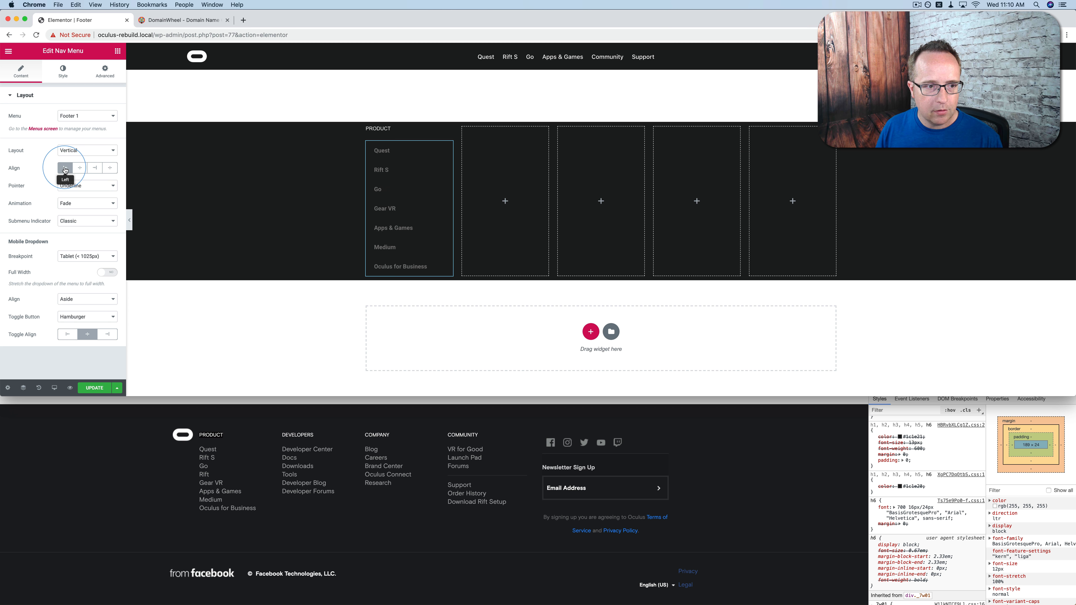
Set the navigation menu's typography to Arial, 12 px and Normal weight.
left_click(63, 72)
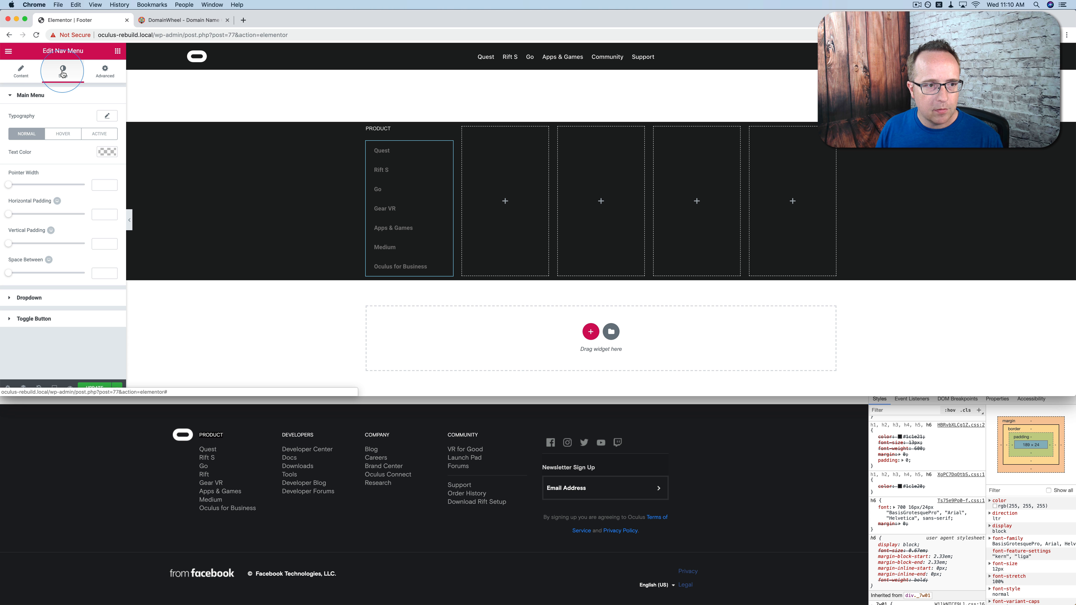
left_click(107, 116)
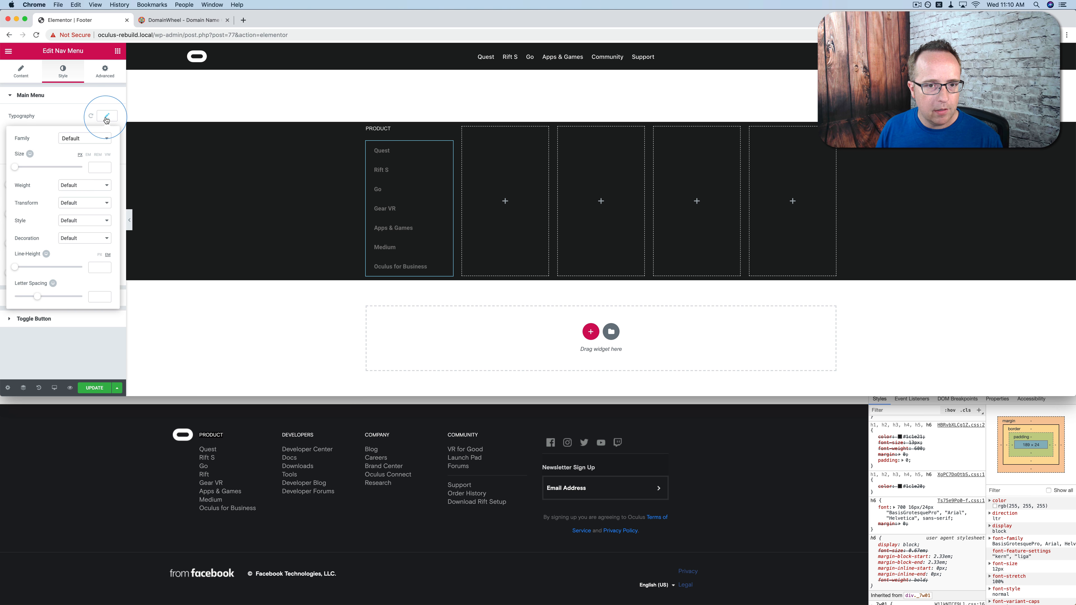
left_click(99, 141)
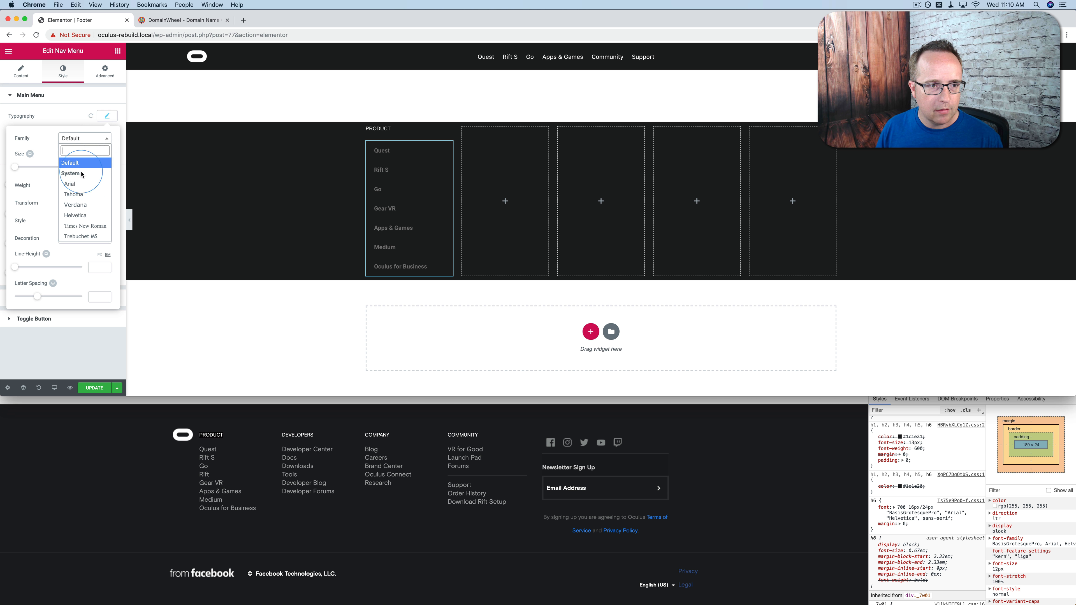
left_click(74, 183)
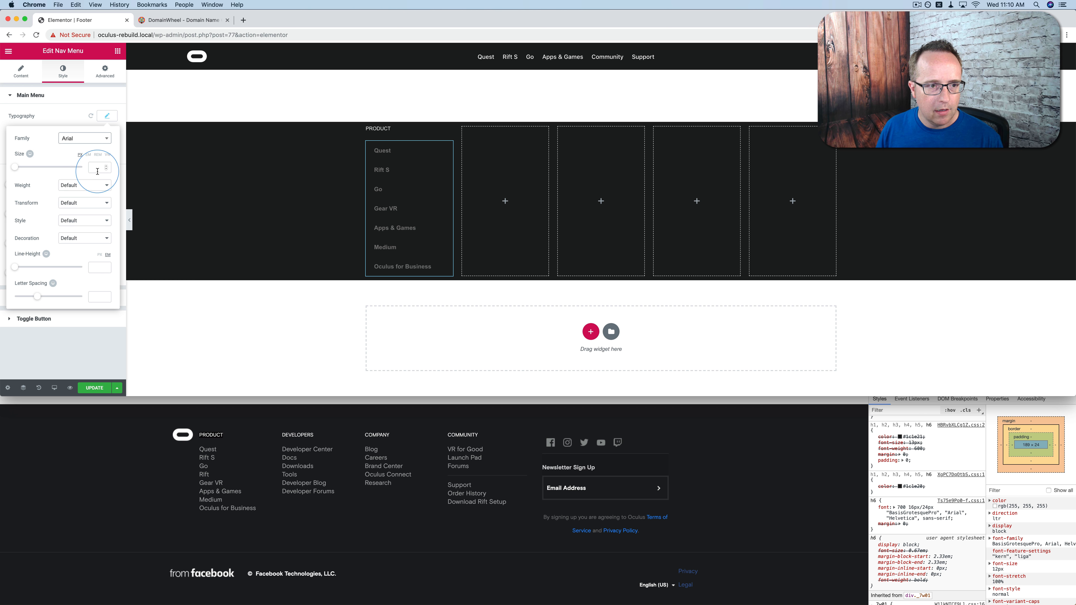
left_click(74, 187)
left_click(73, 194)
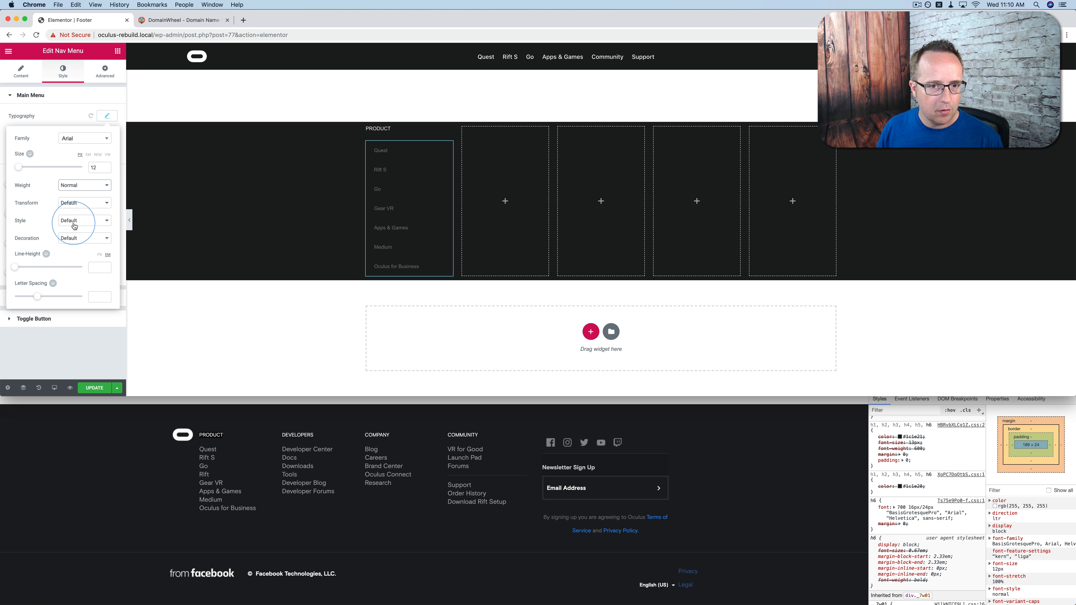
left_click(107, 115)
Set the navigation menu's normal text colour to white (#ffffff).
left_click(107, 153)
left_click_drag(65, 174, 1, 148)
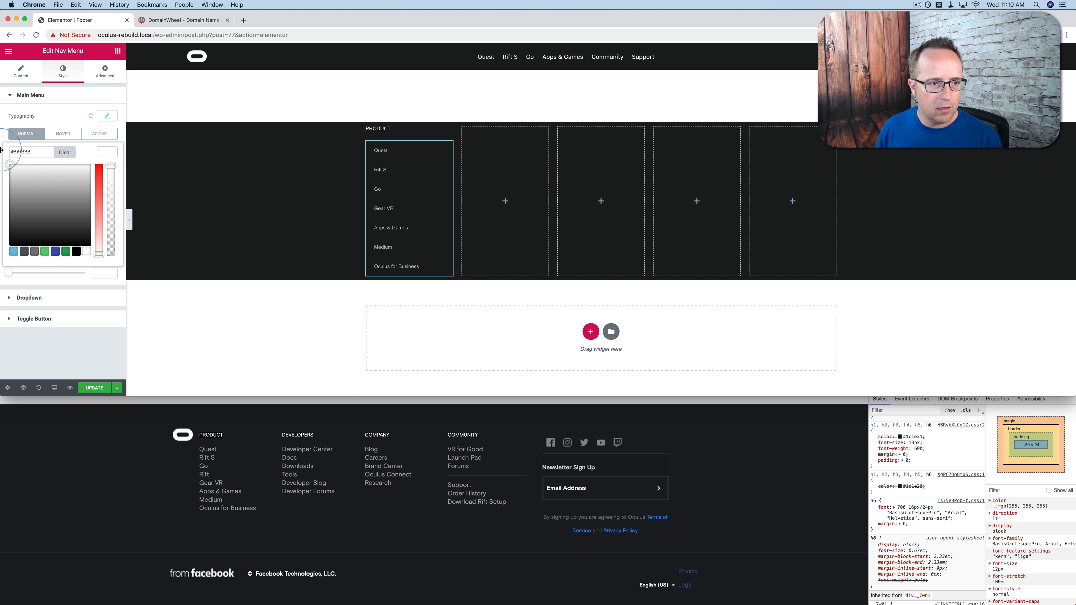
left_click(39, 142)
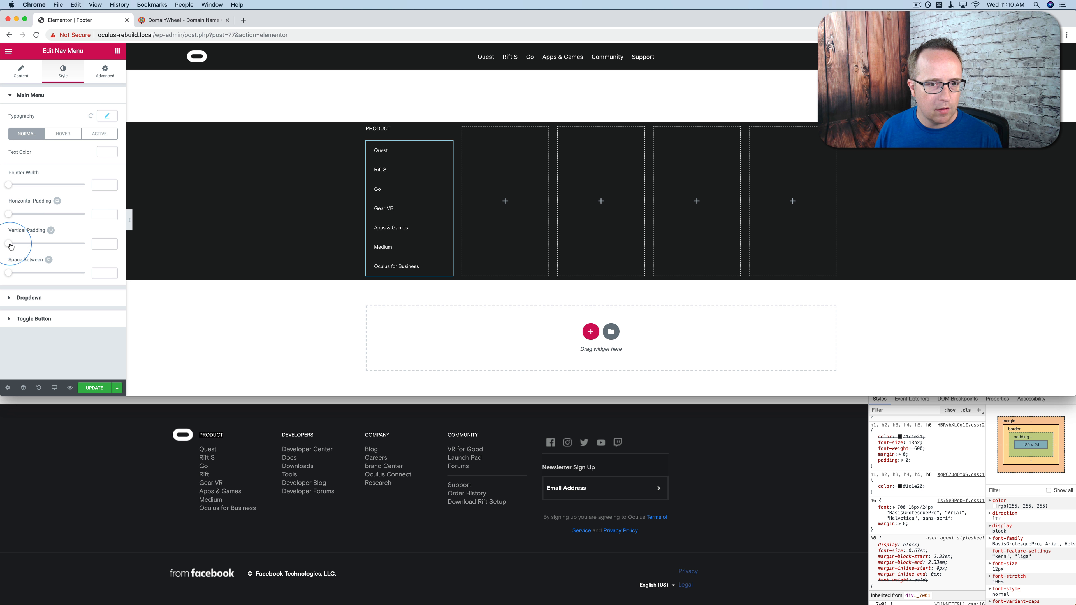
Tighten the navigation menu items with a vertical padding of 1 and a horizontal padding of 0.
left_click_drag(11, 247, 11, 247)
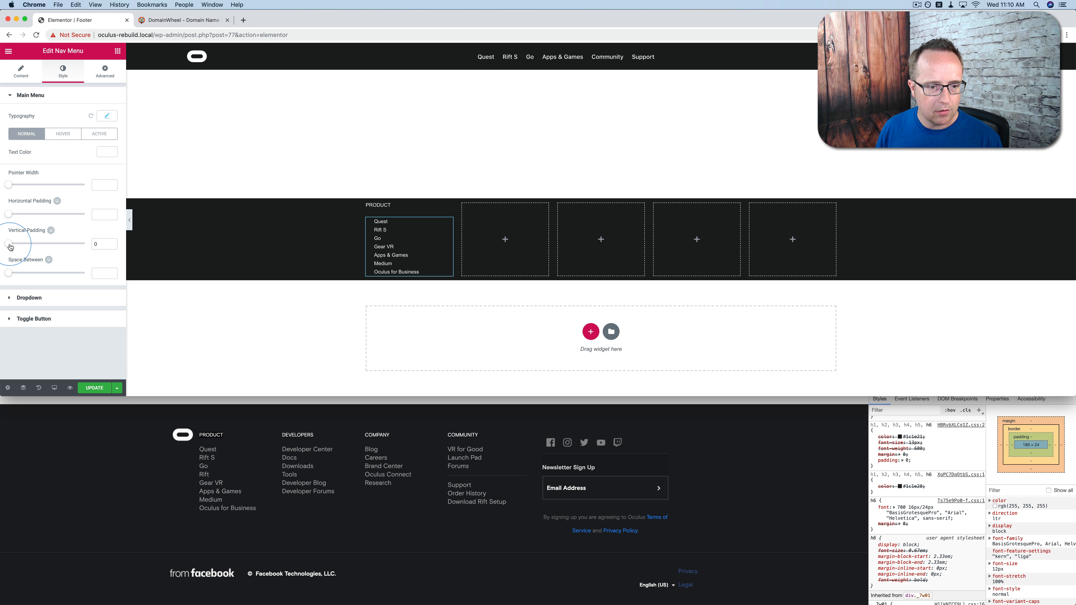
left_click_drag(11, 248, 12, 216)
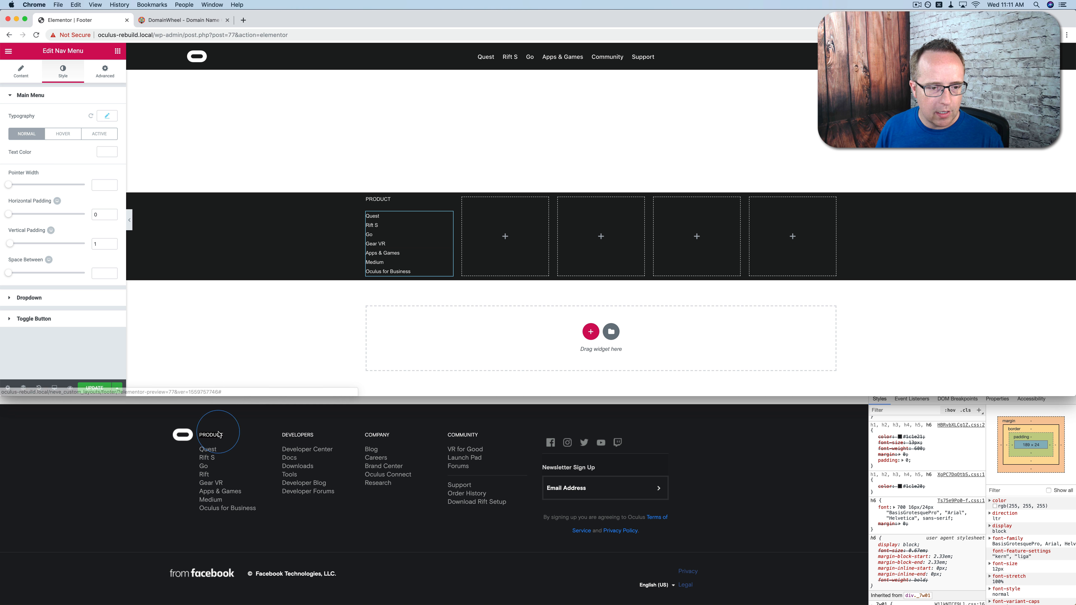
Inspect the Quest link in the original Oculus footer and copy its text colour value from the CSS.
right_click(208, 449)
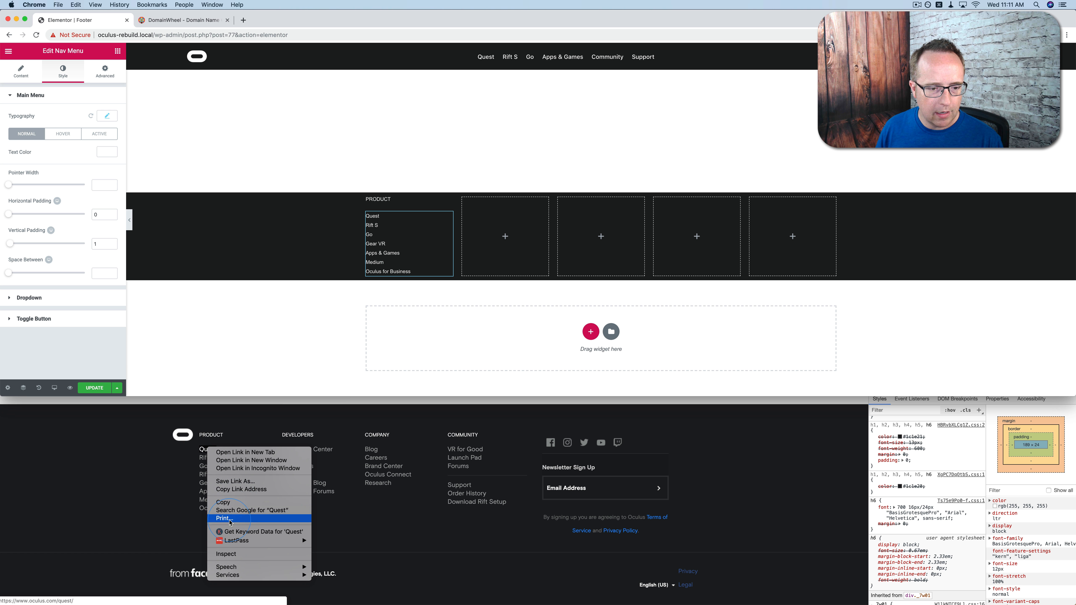
left_click(233, 555)
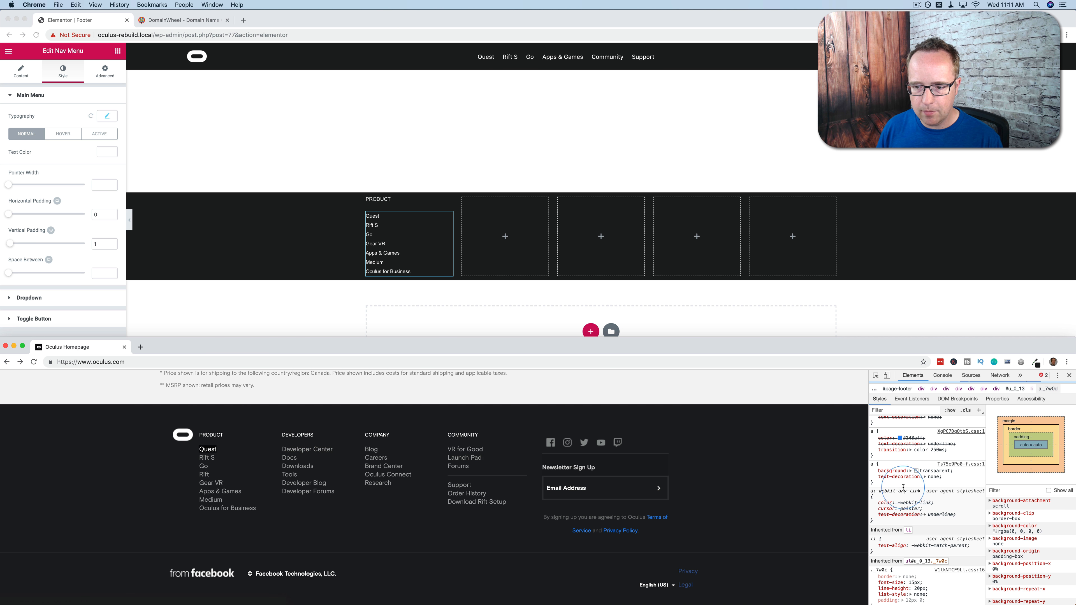
scroll(917, 466, "up", 5)
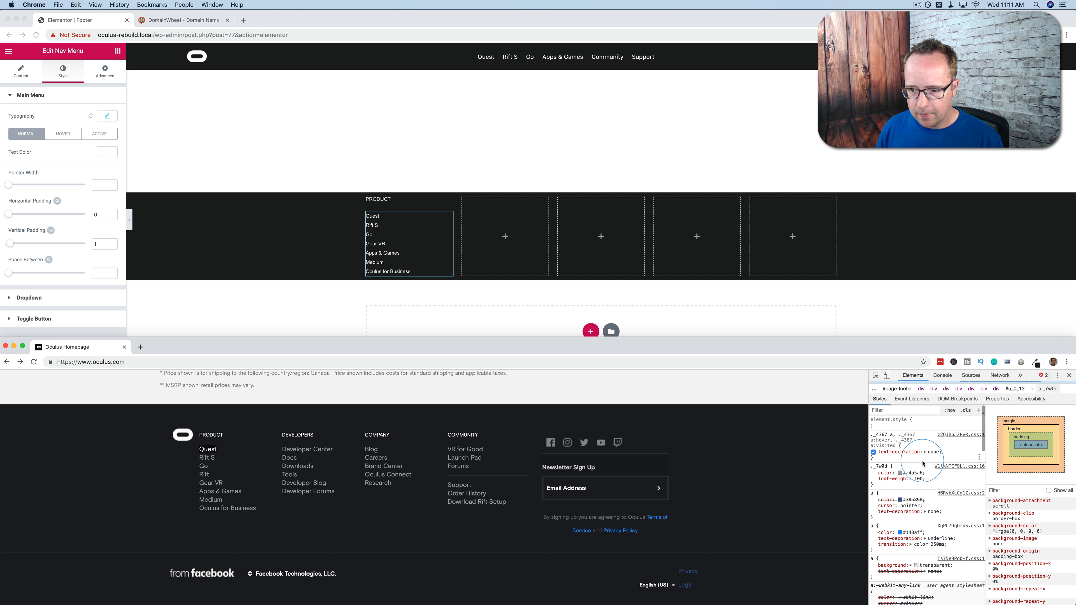
right_click(909, 473)
left_click(926, 518)
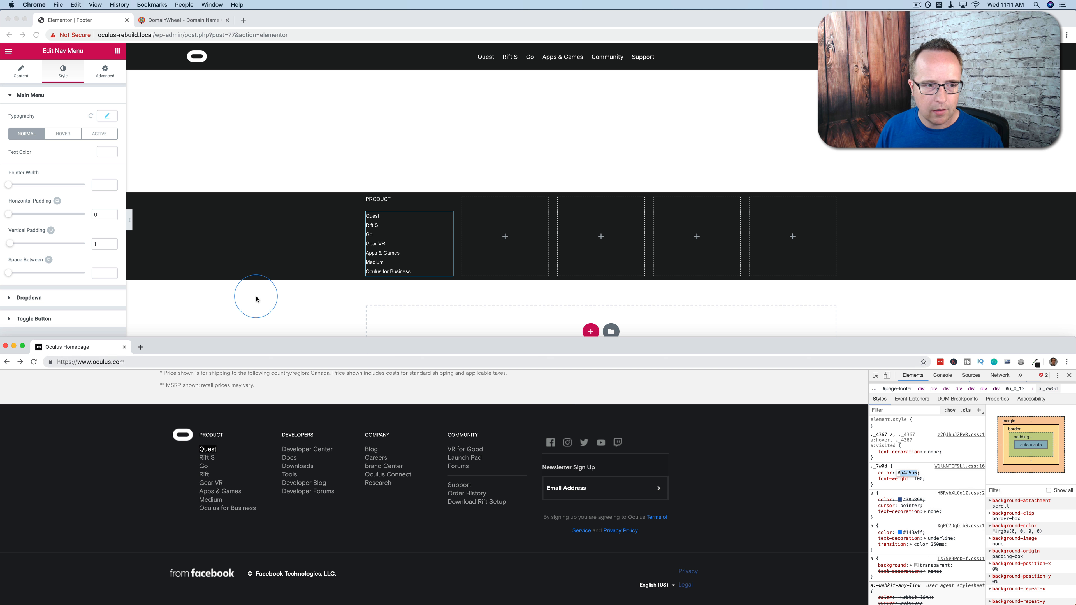
Set the navigation menu's normal text colour to the copied grey, #a4a5a6.
left_click(102, 152)
left_click(104, 155)
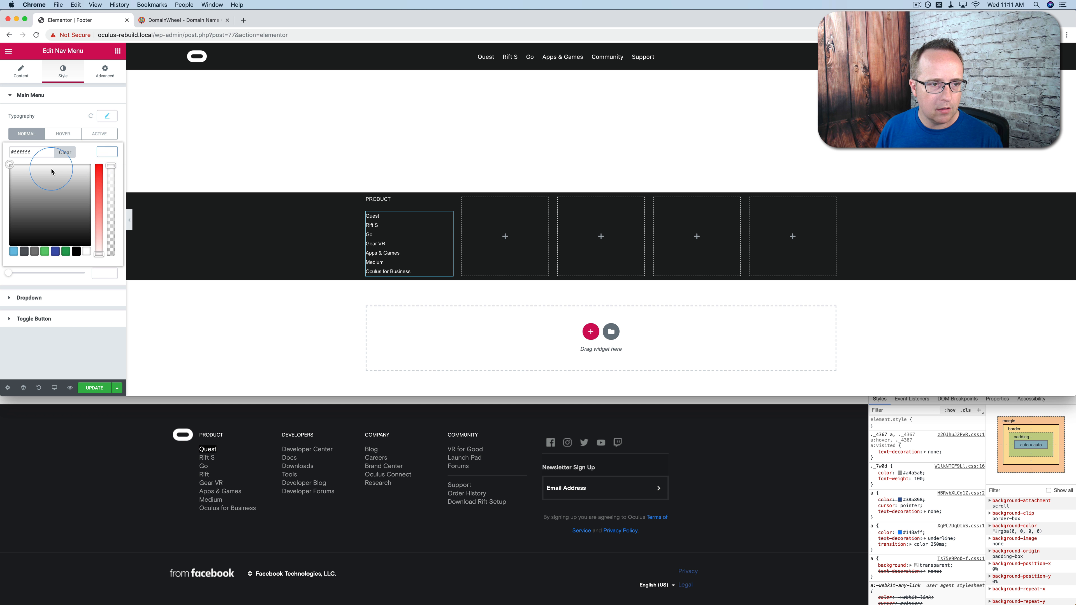
left_click(190, 344)
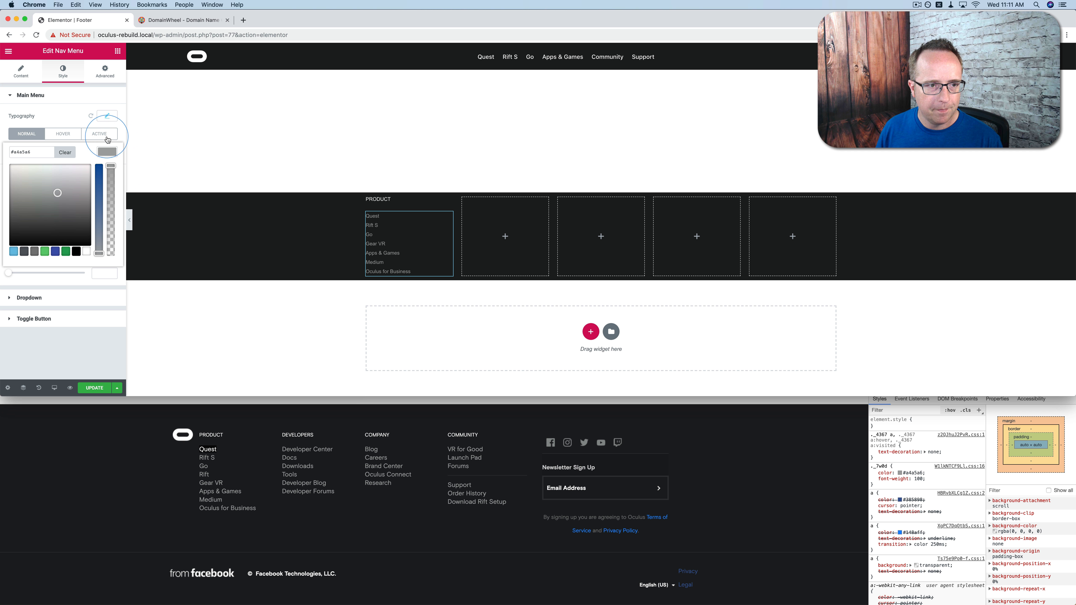
left_click(107, 151)
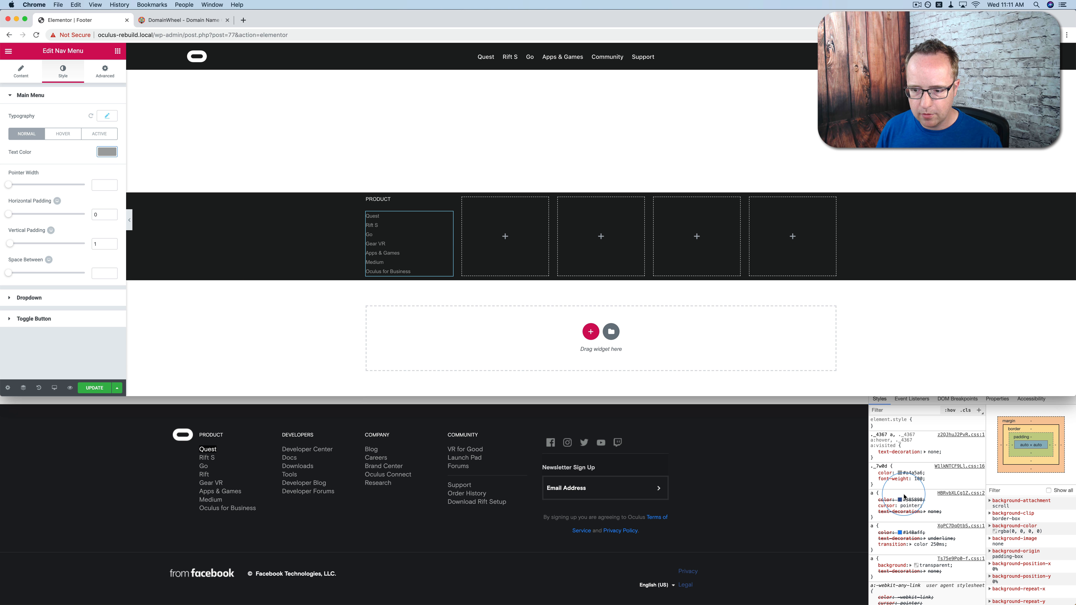
Look up the original footer links' font size in the CSS and set the navigation menu's text size to 15.
scroll(904, 497, "down", 10)
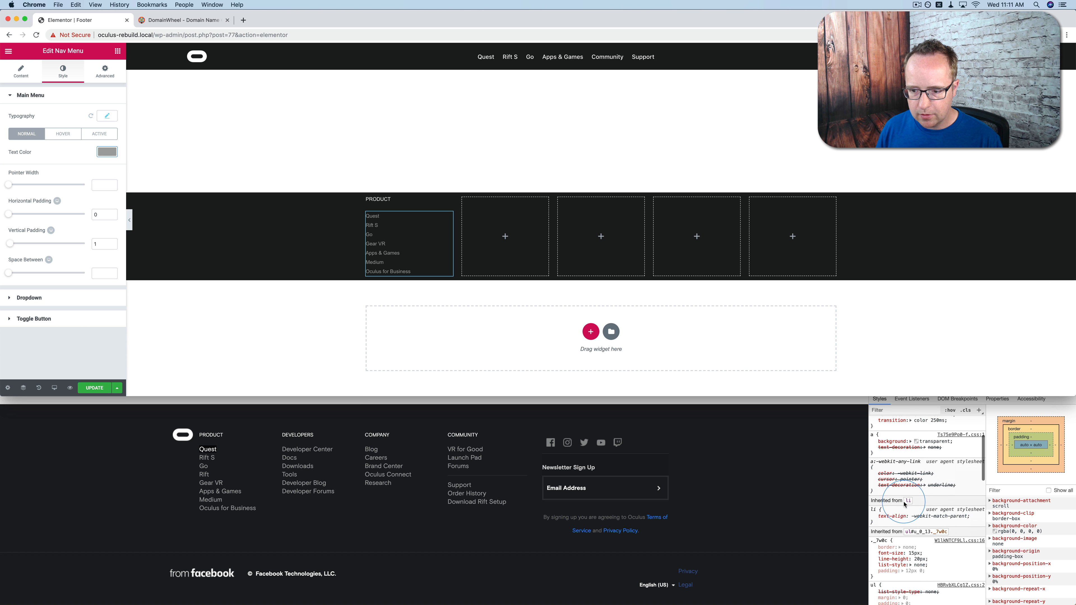
scroll(904, 504, "down", 3)
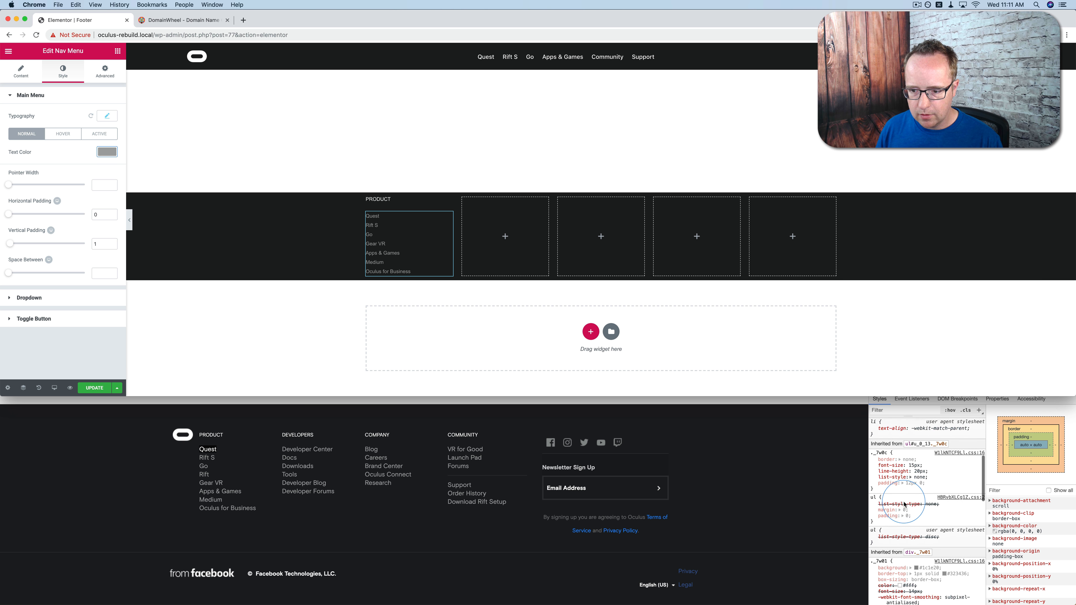
left_click(914, 465)
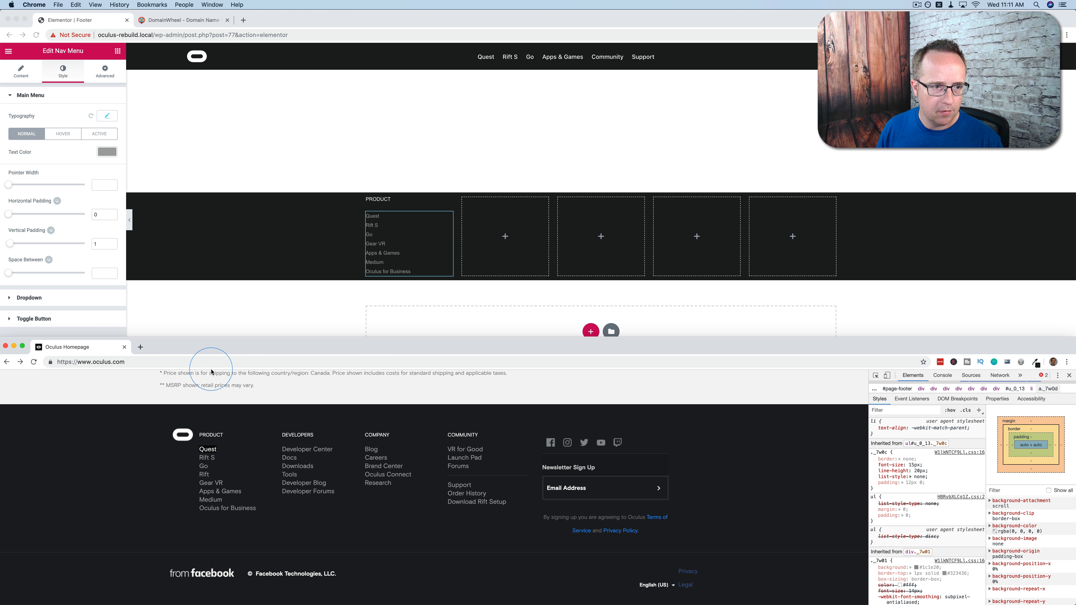
left_click(101, 138)
left_click(107, 116)
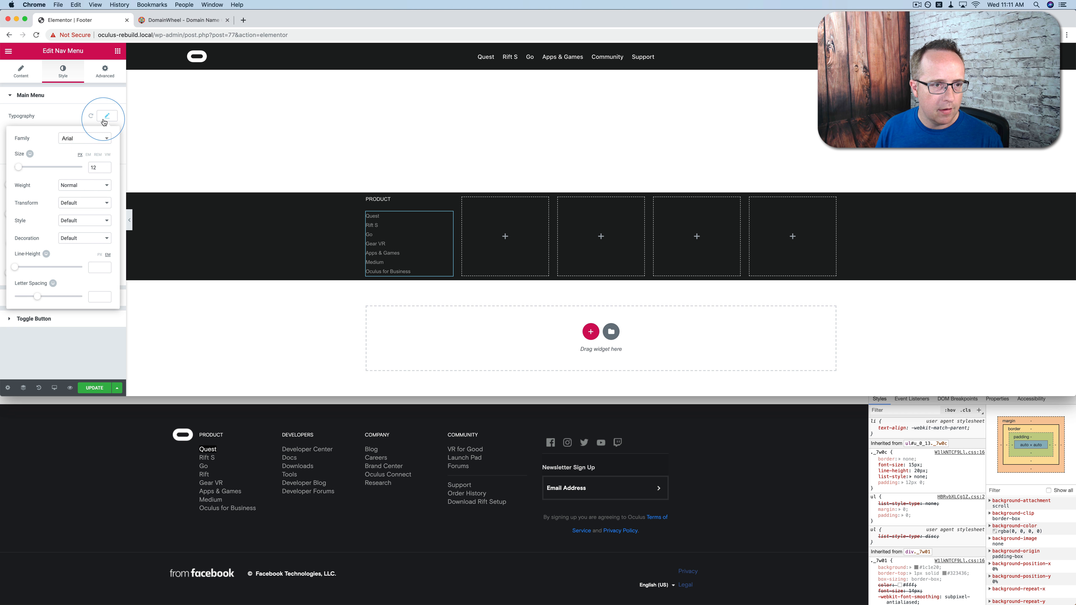
left_click(98, 167)
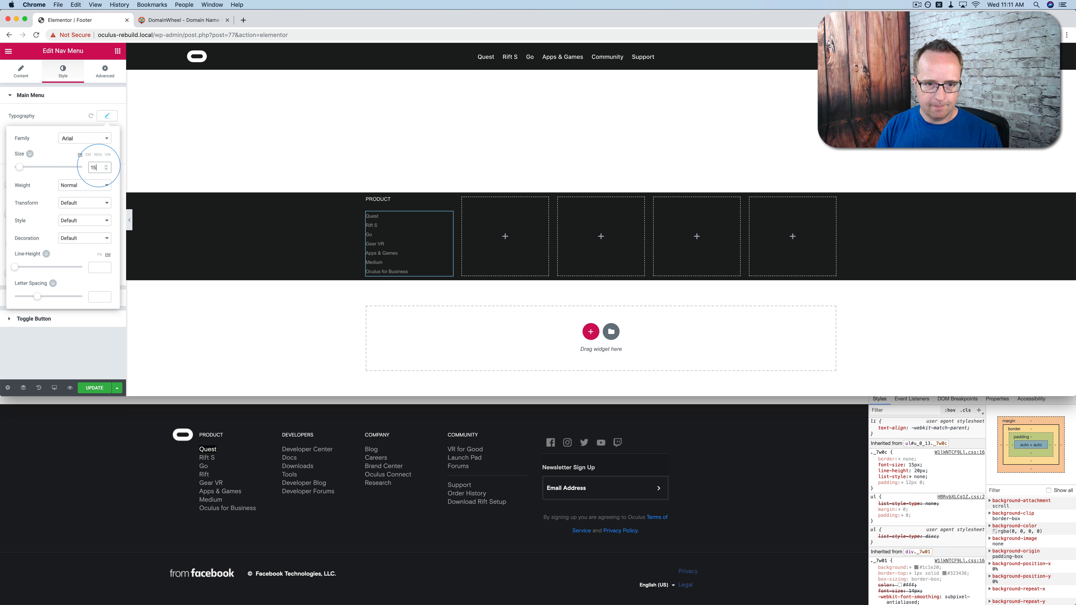
type("15")
left_click(229, 332)
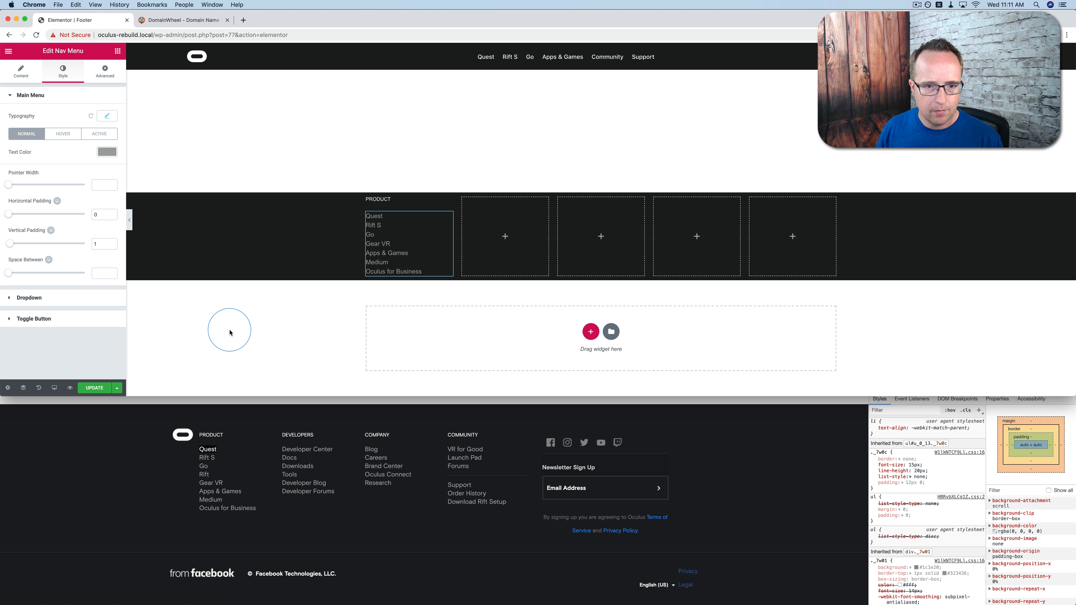
Copy the Product column, paste it after the second column, and delete the empty column between the two Product columns.
right_click(366, 202)
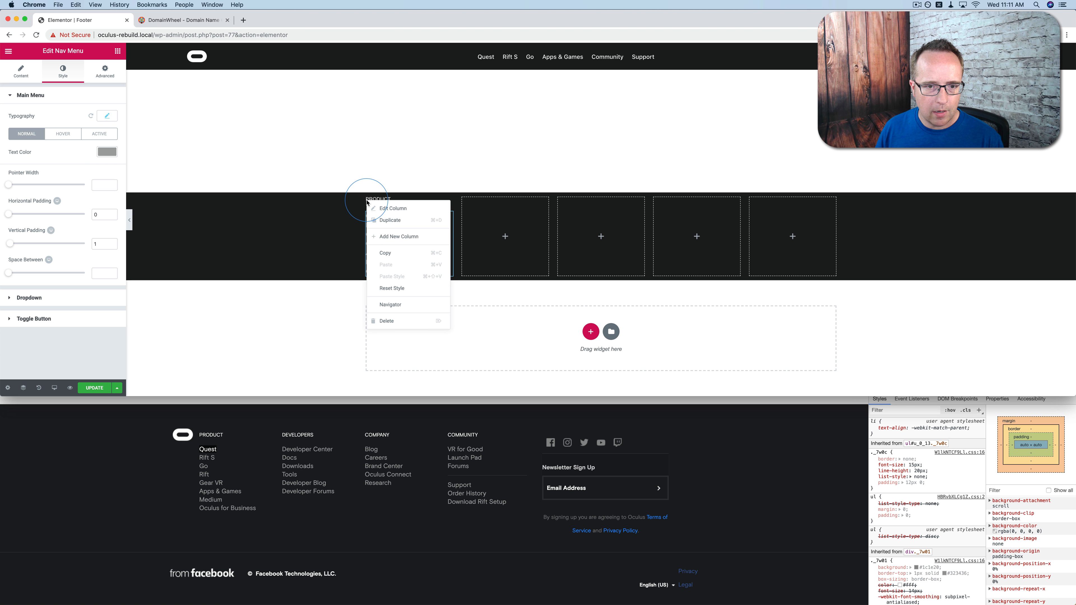
left_click(406, 253)
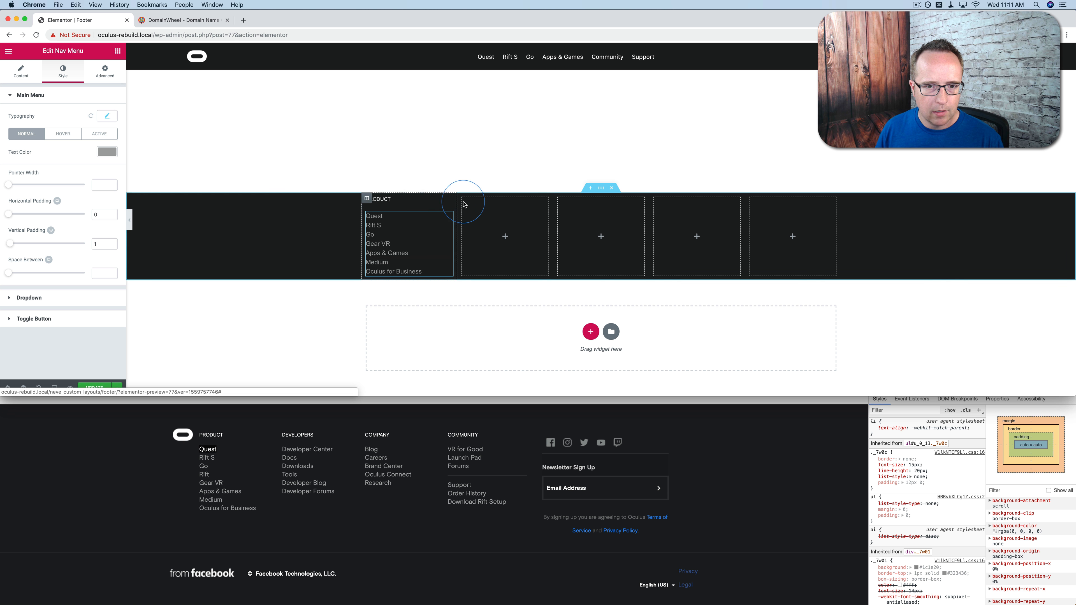
right_click(462, 198)
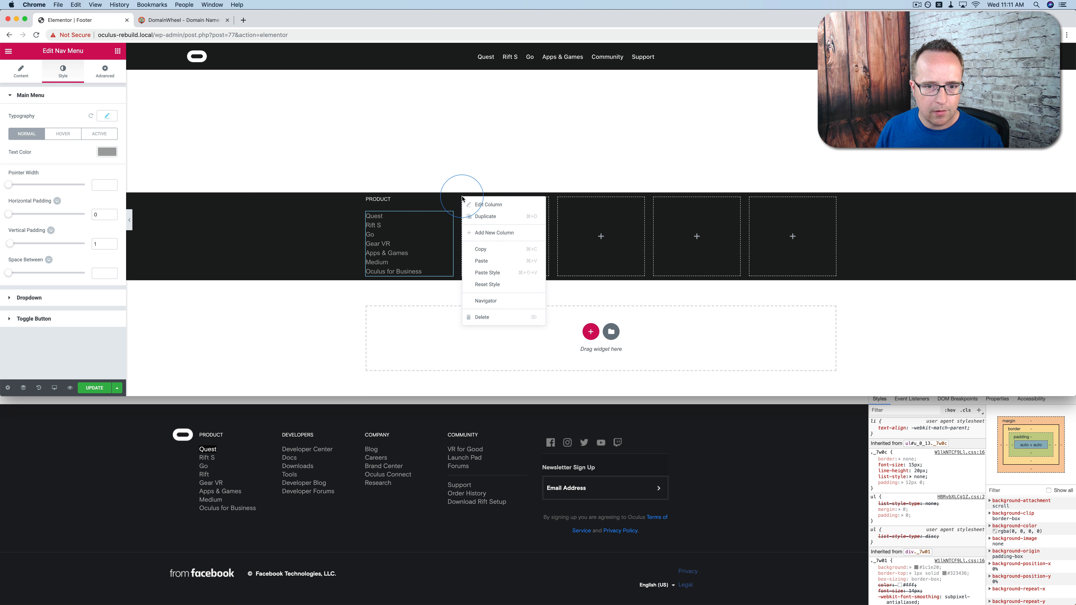
left_click(496, 264)
right_click(447, 201)
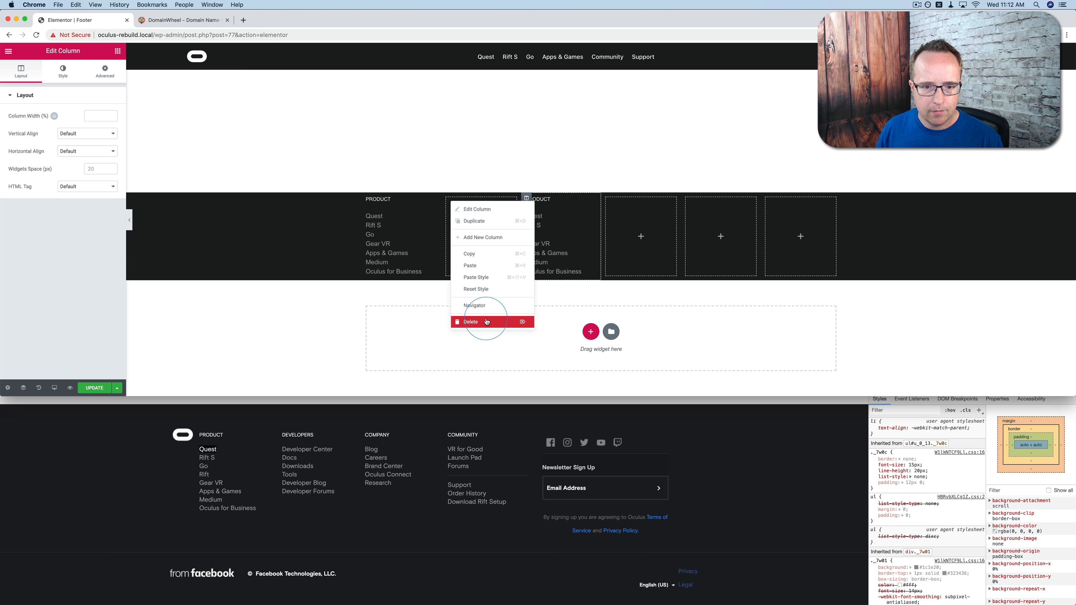
left_click(485, 322)
Change the pasted column's heading text to Developers.
left_click(486, 205)
double_click(482, 200)
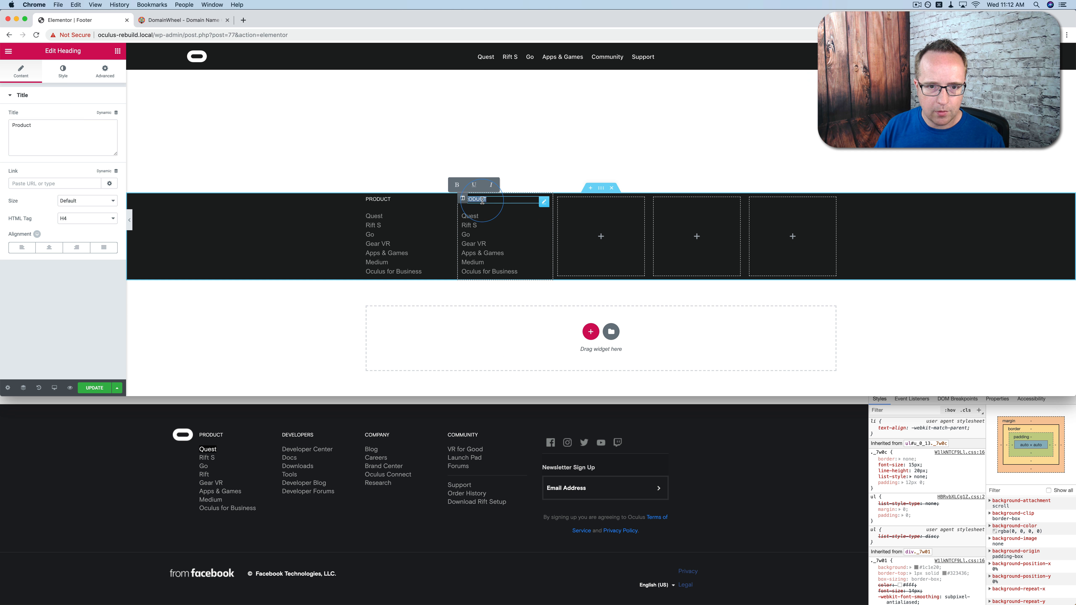
type("Dever")
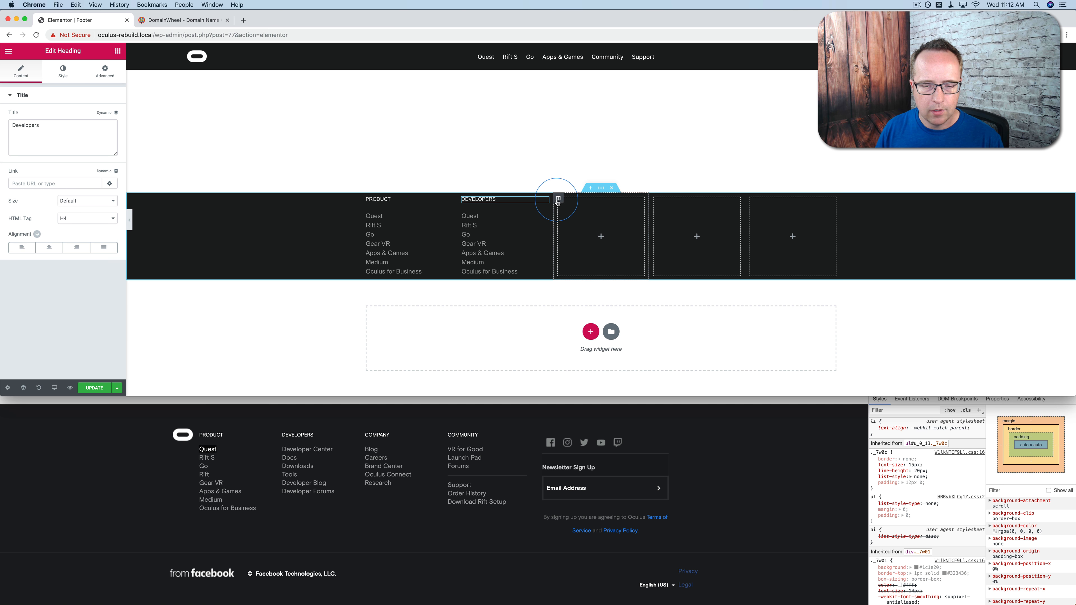
Delete the three empty columns after the Developers column.
right_click(558, 201)
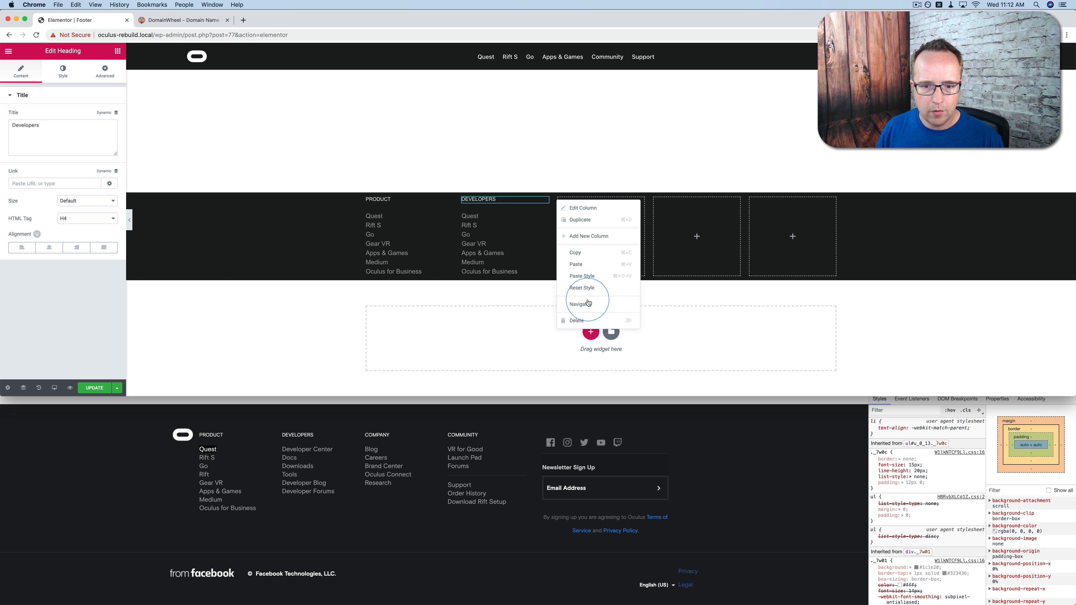
left_click(587, 320)
right_click(607, 204)
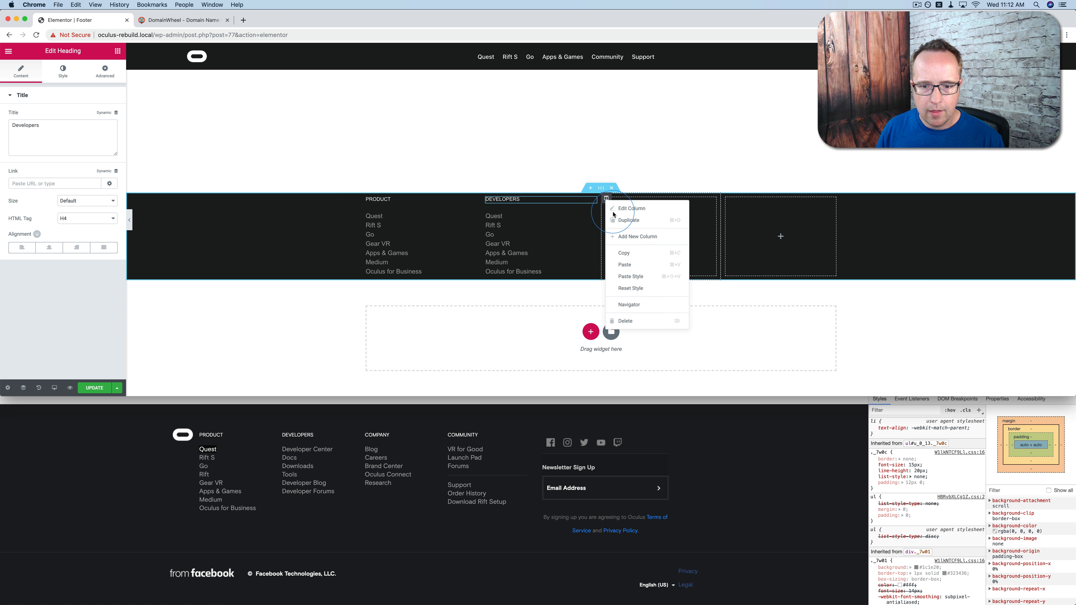
left_click(621, 320)
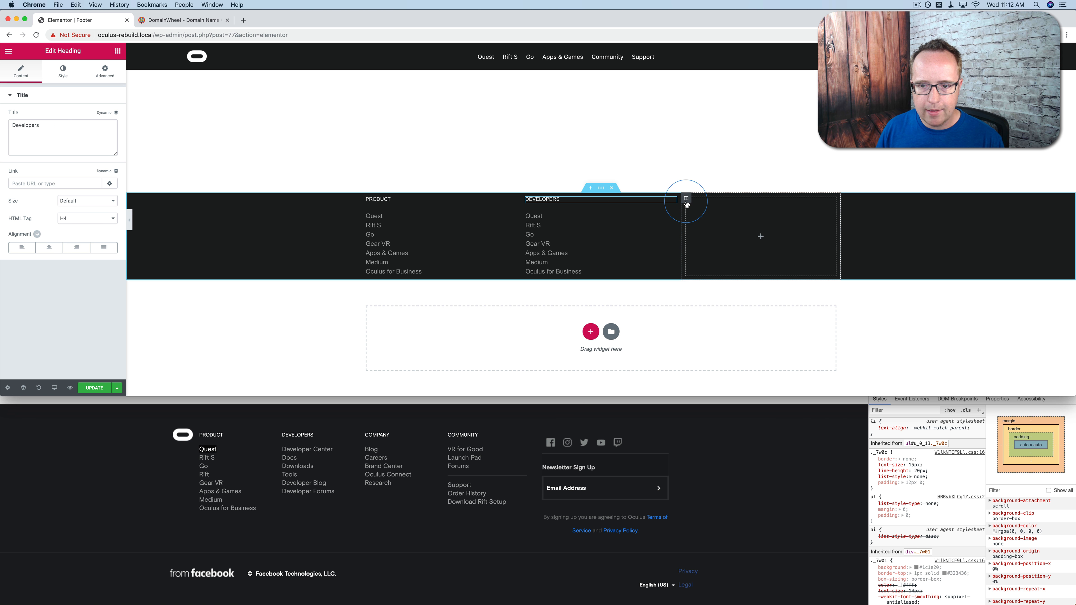
right_click(687, 204)
left_click(699, 319)
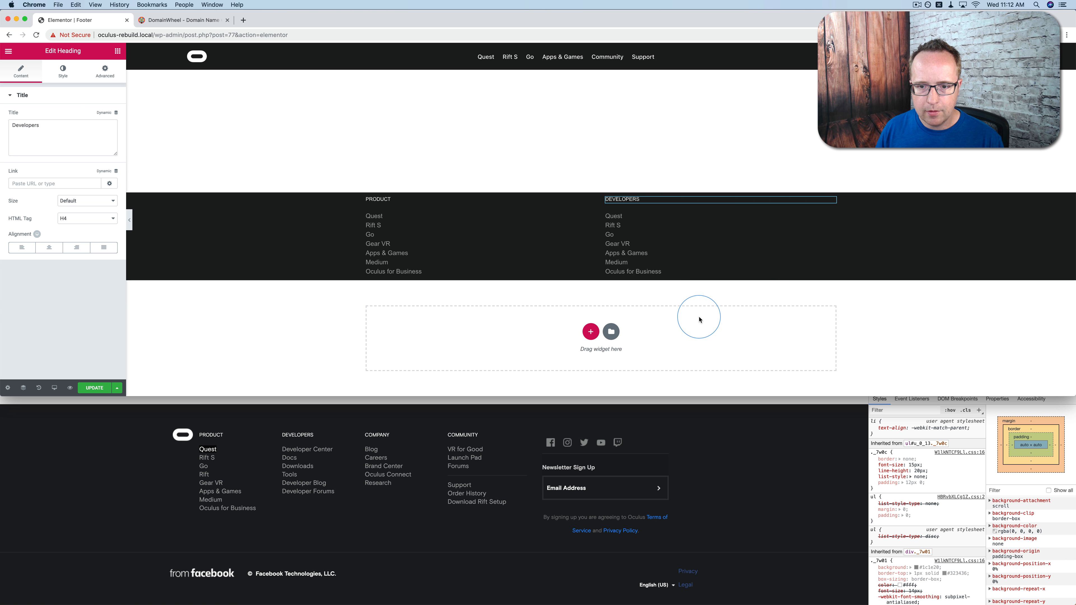
Paste the copied Product column twice after the Developers column to make a four-column footer.
right_click(617, 207)
left_click(641, 273)
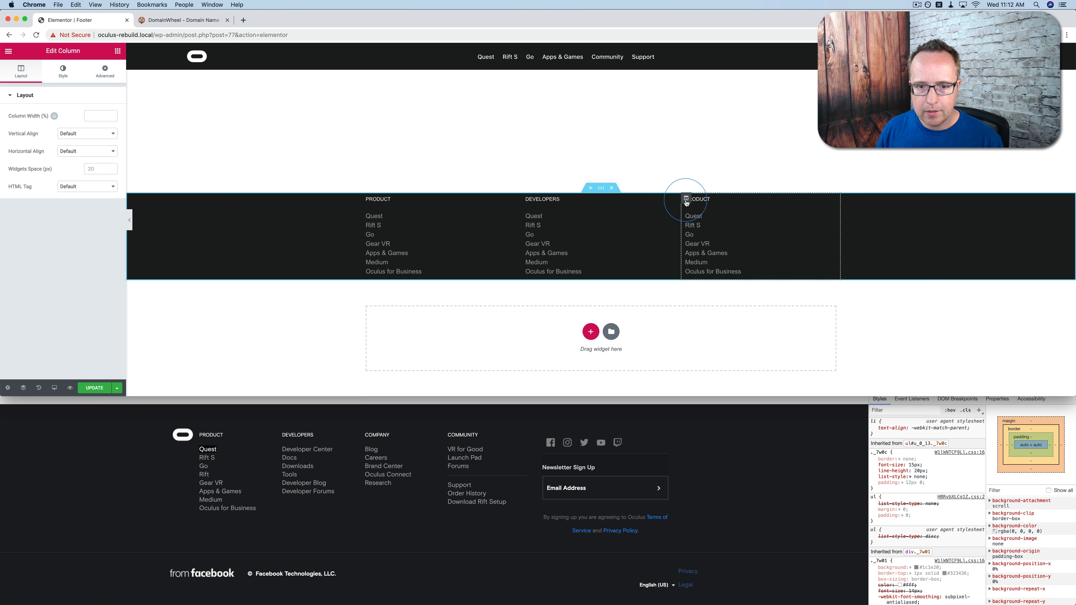
right_click(686, 203)
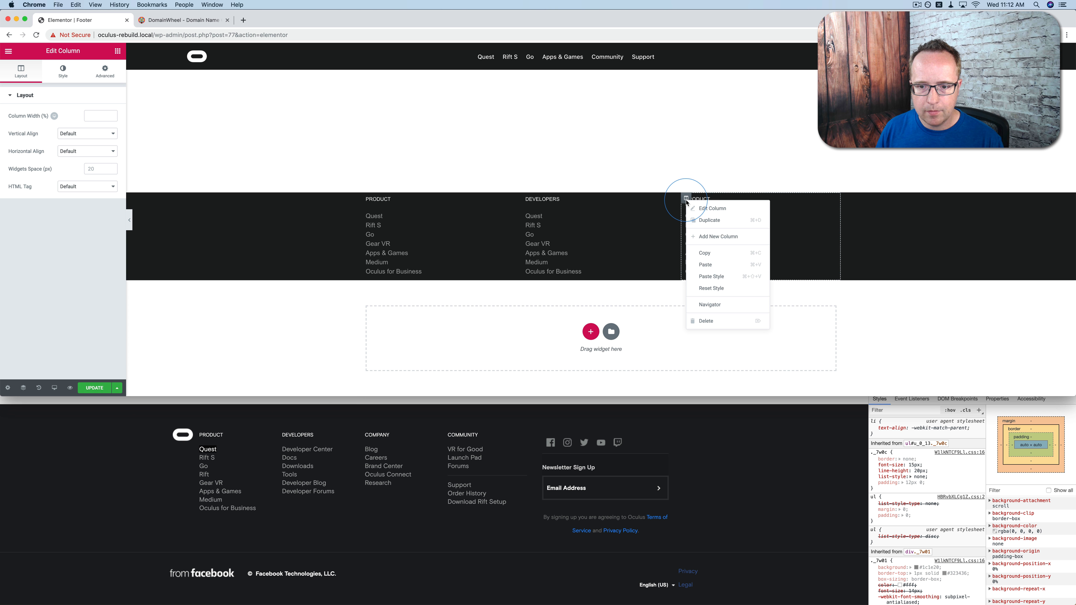
left_click(707, 266)
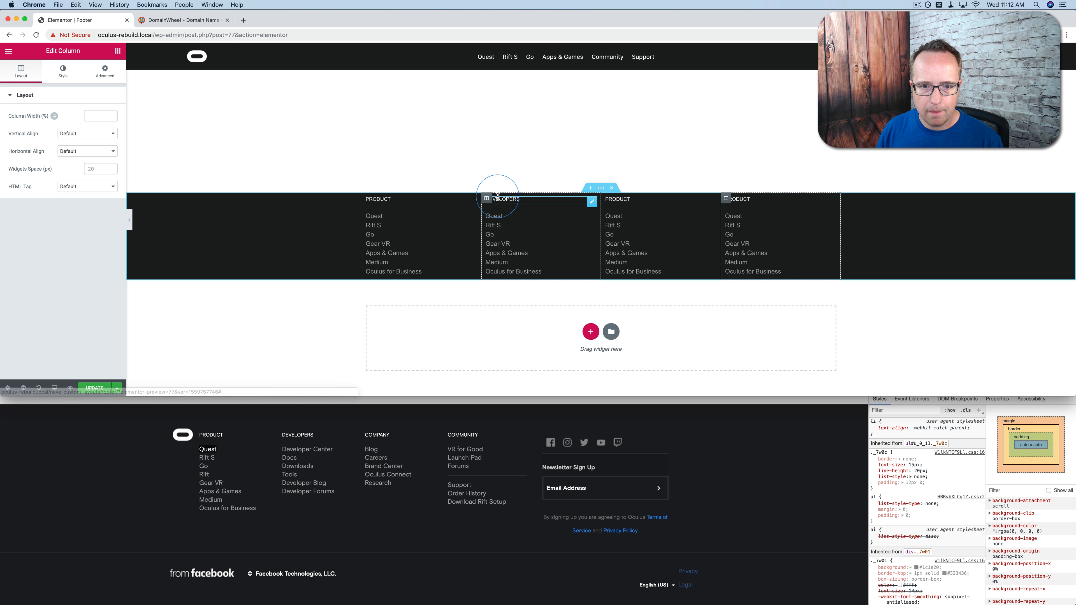
Retitle the third column's heading as Company and the fourth column's heading as Community.
double_click(623, 199)
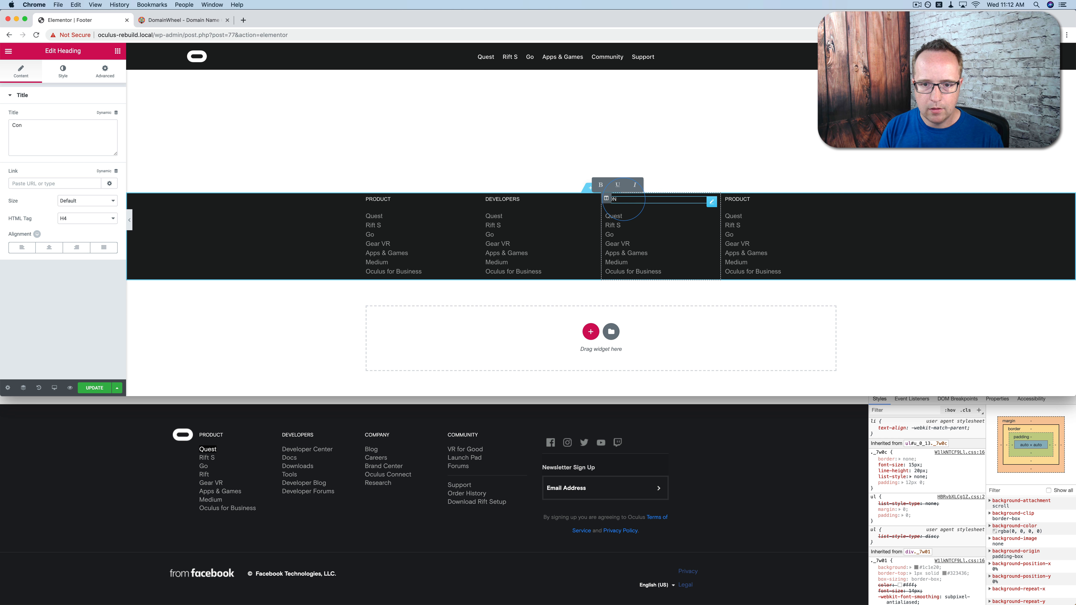
double_click(741, 200)
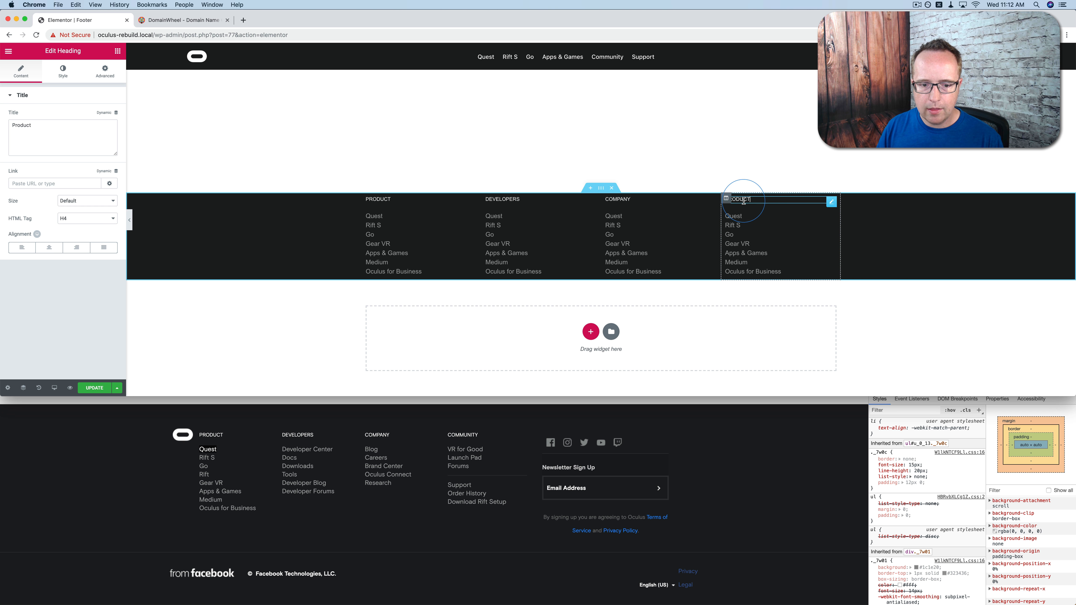
type("Community")
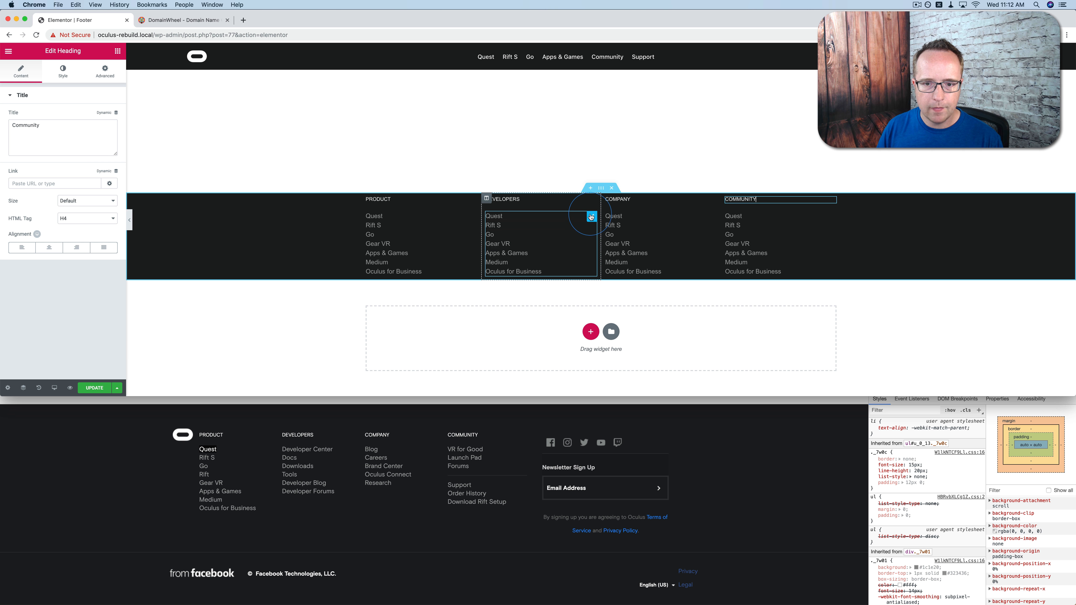
Assign the Footer 2 menu to the navigation menu in the Developers column.
left_click(590, 215)
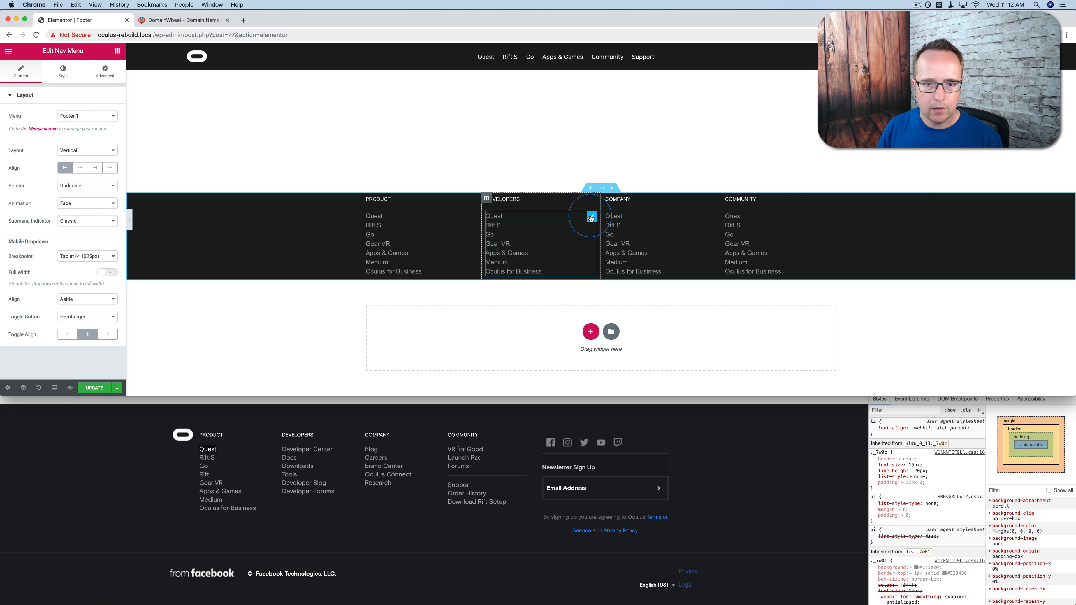
left_click(222, 135)
left_click(87, 115)
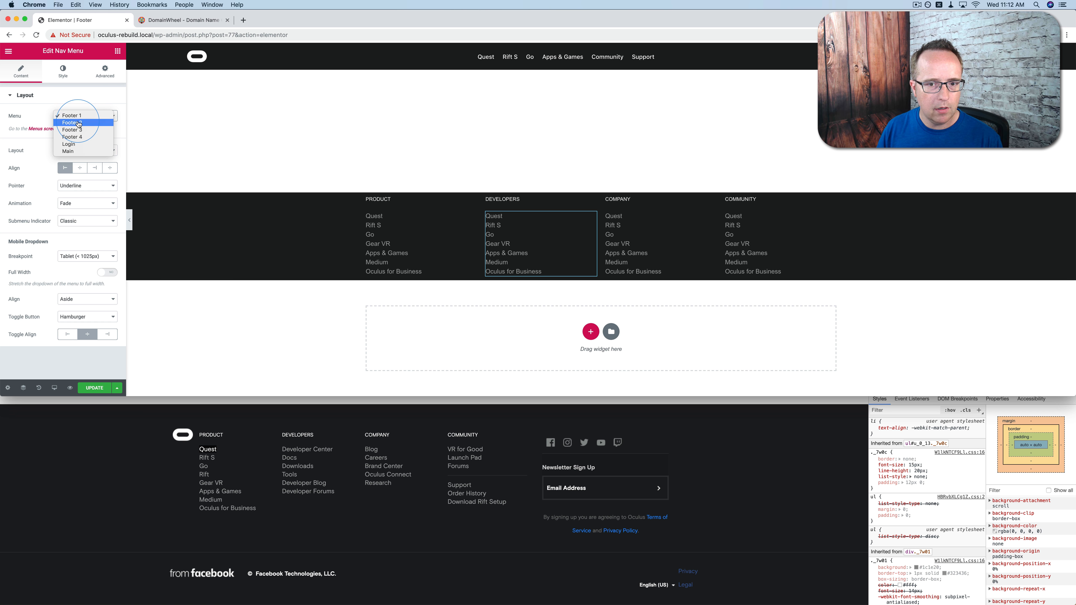
left_click(80, 124)
Assign the Footer 3 menu to the Company column's navigation menu and Footer 4 to the Community column's.
left_click(712, 217)
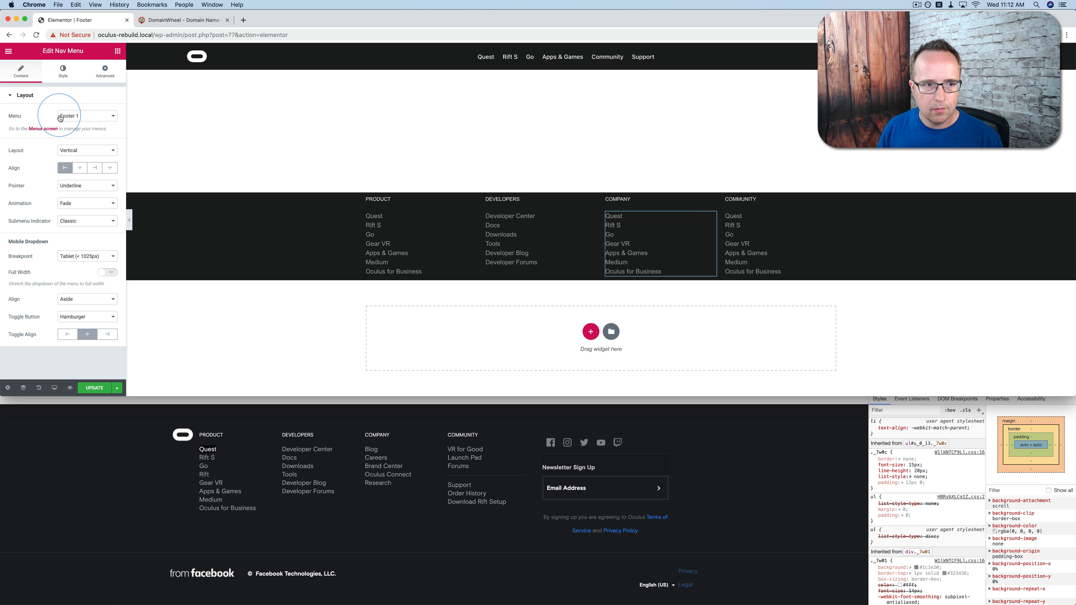
left_click(84, 116)
left_click(84, 131)
left_click(828, 217)
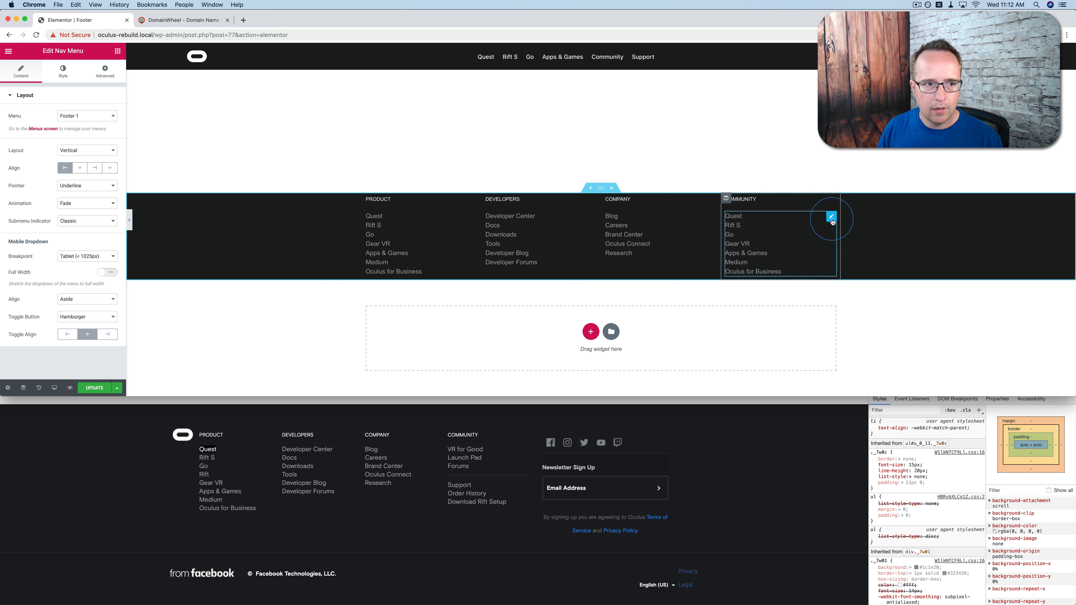
left_click(97, 116)
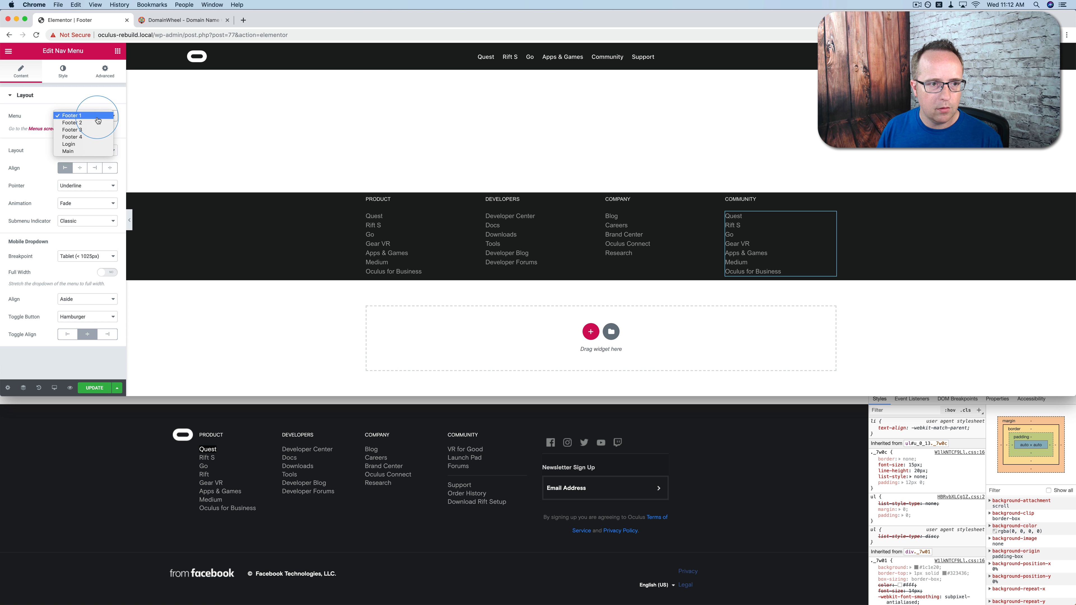
left_click(92, 137)
Give the footer section unlinked padding of 50 at the top, 37 at the bottom and 0 on both sides.
mouse_move(358, 226)
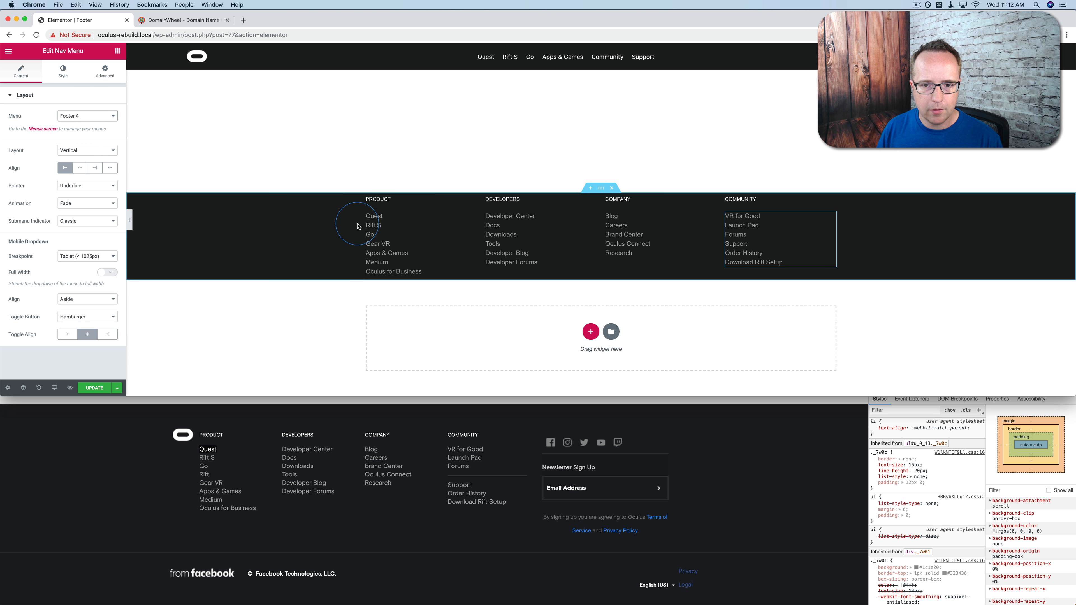
left_click(600, 189)
left_click(105, 70)
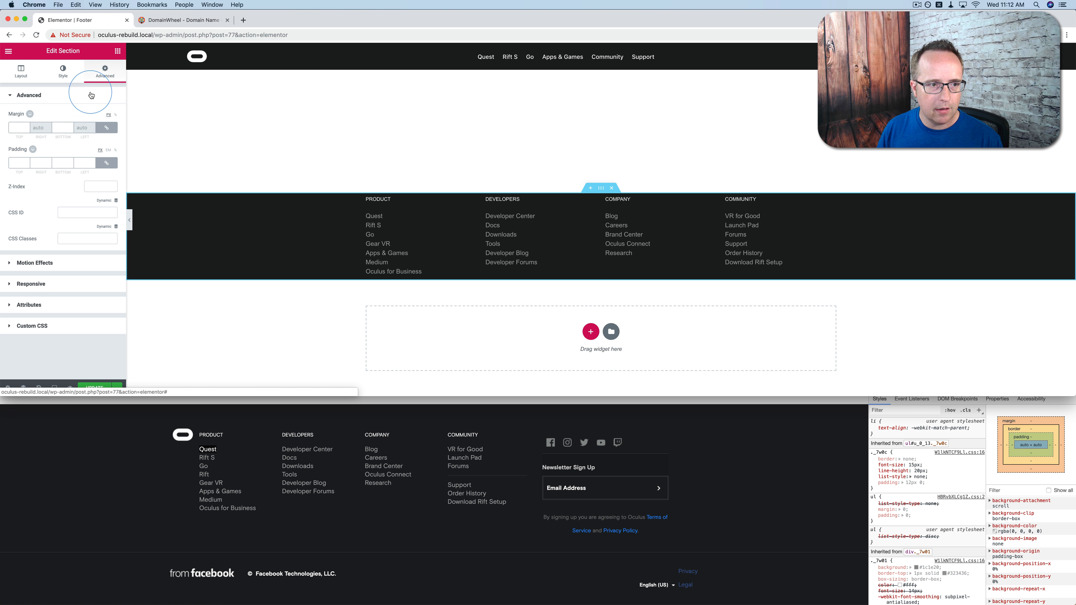
left_click(15, 164)
left_click(27, 161)
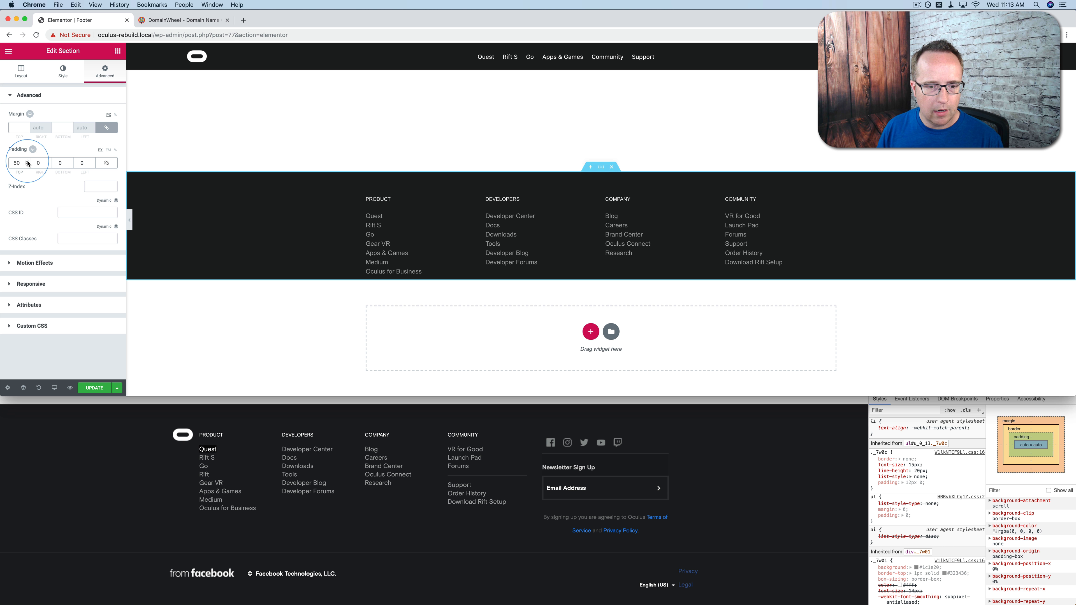
left_click(71, 161)
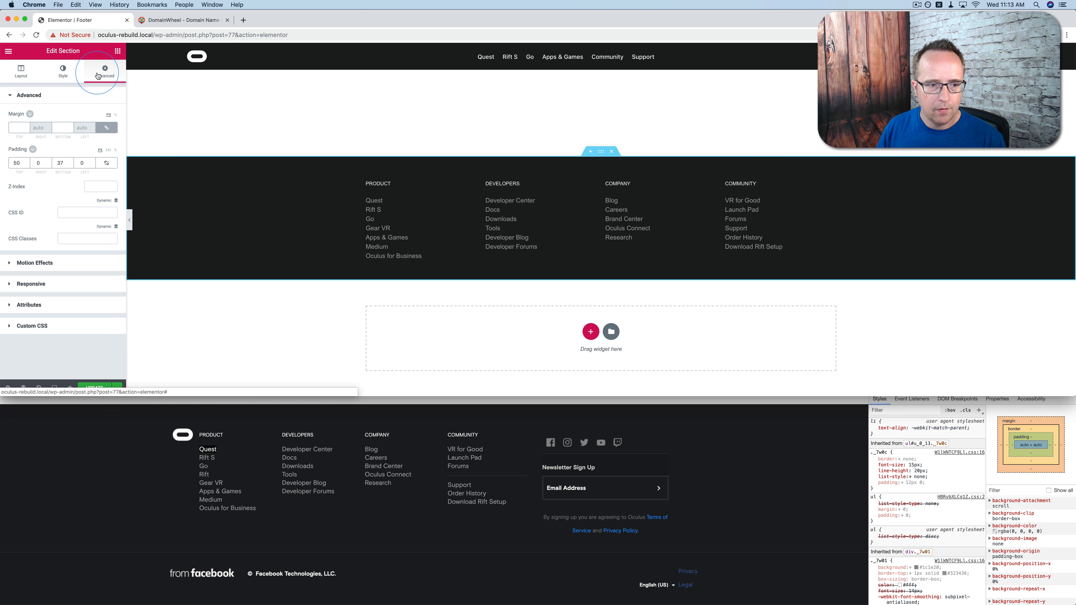
Give the footer section a solid border with unlinked widths of 1 at the bottom and 0 on the other sides.
left_click(55, 75)
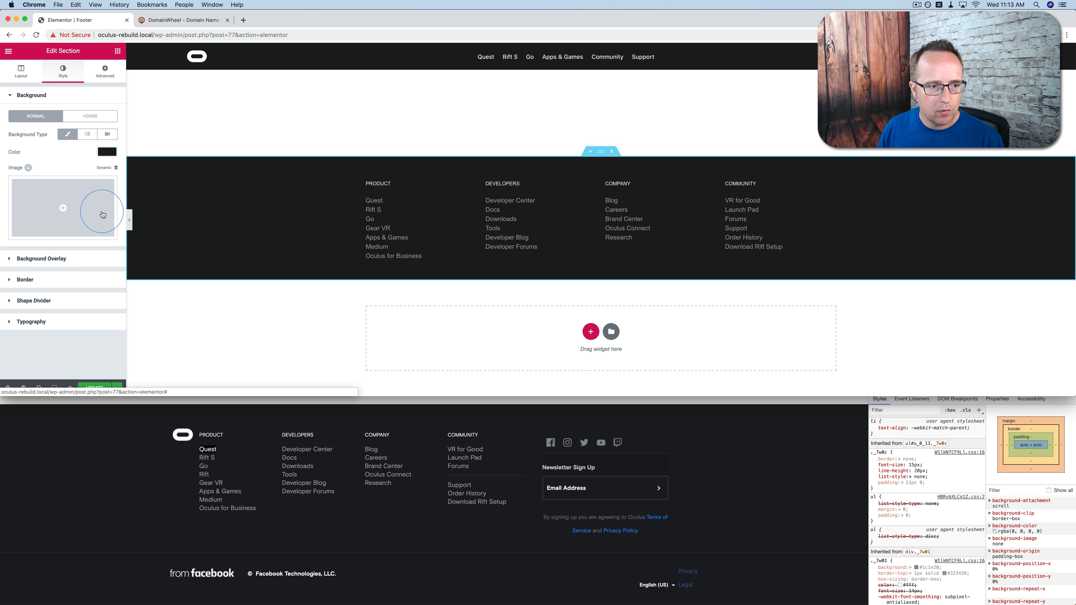
left_click(11, 281)
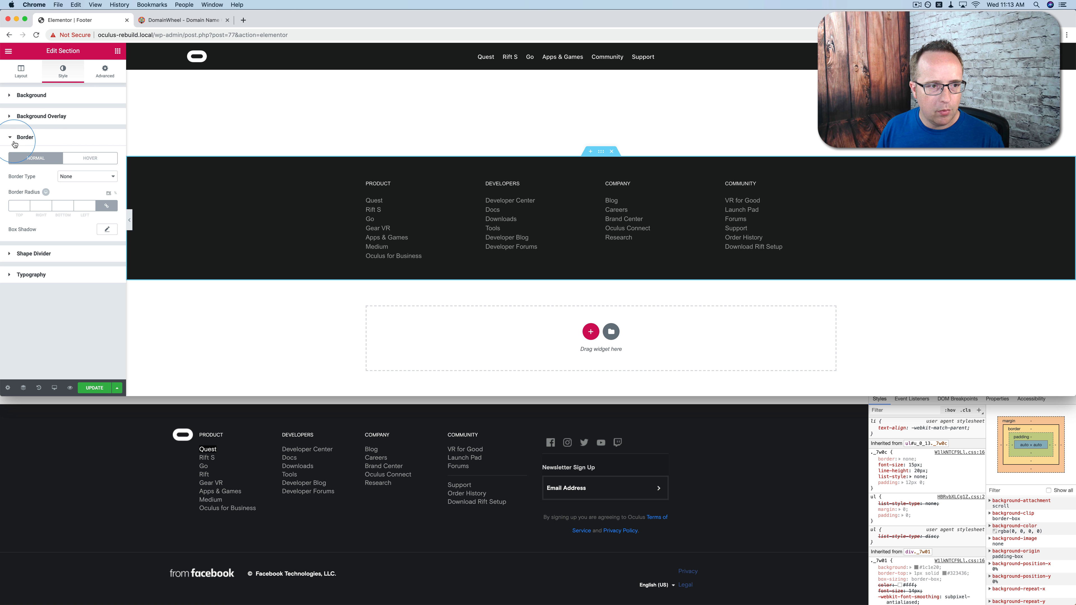
left_click(91, 177)
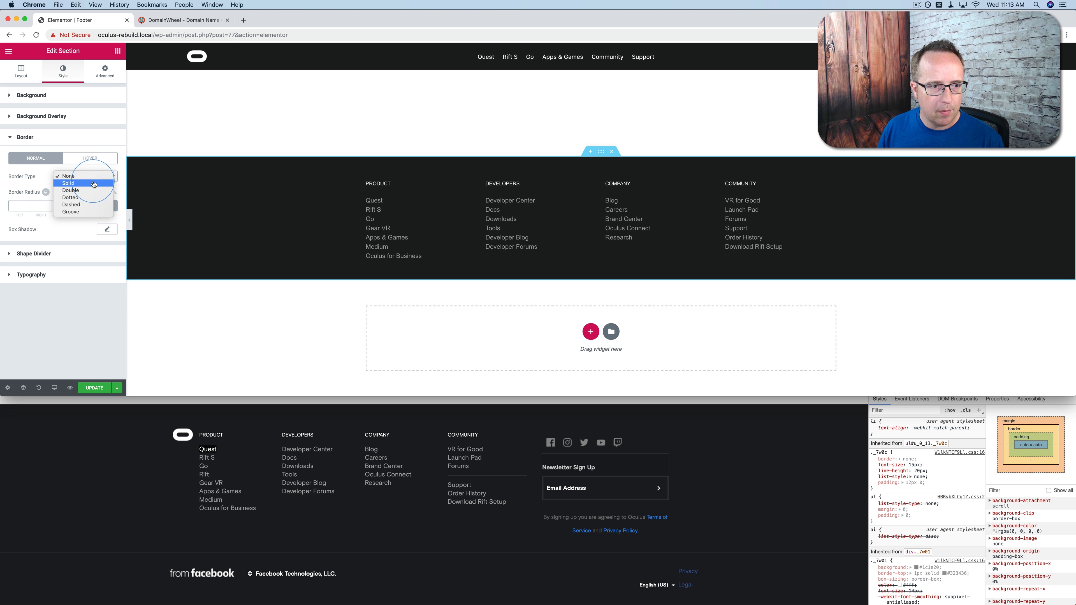
left_click(94, 184)
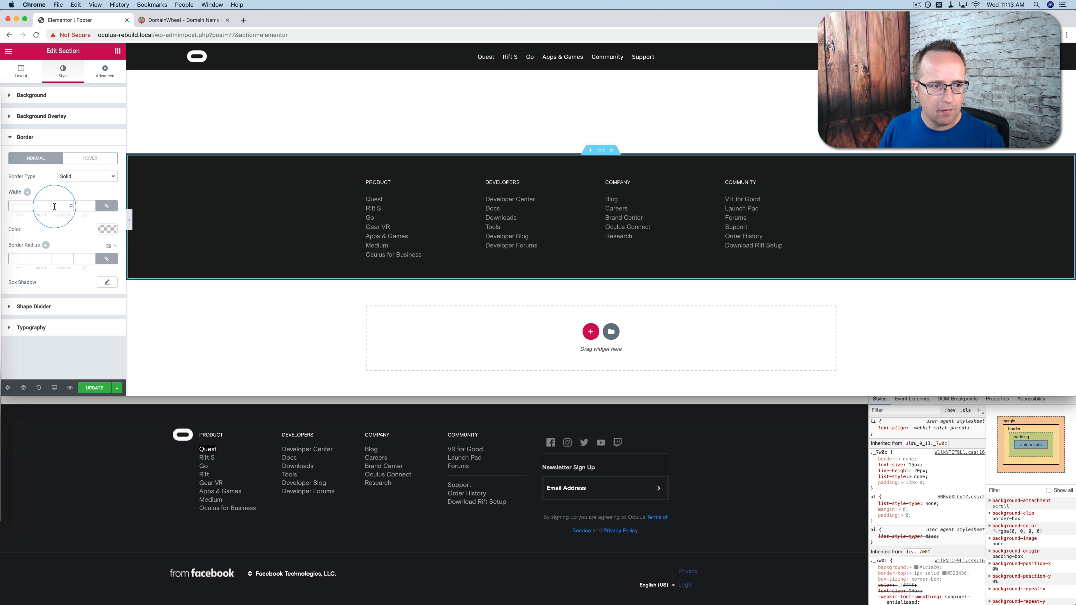
left_click(107, 207)
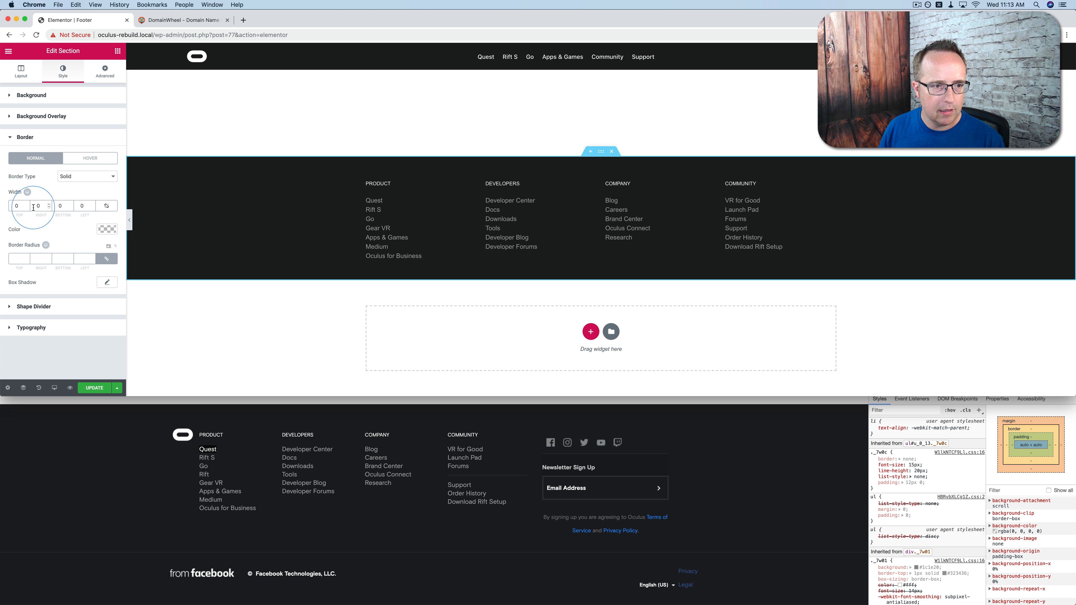
type("1")
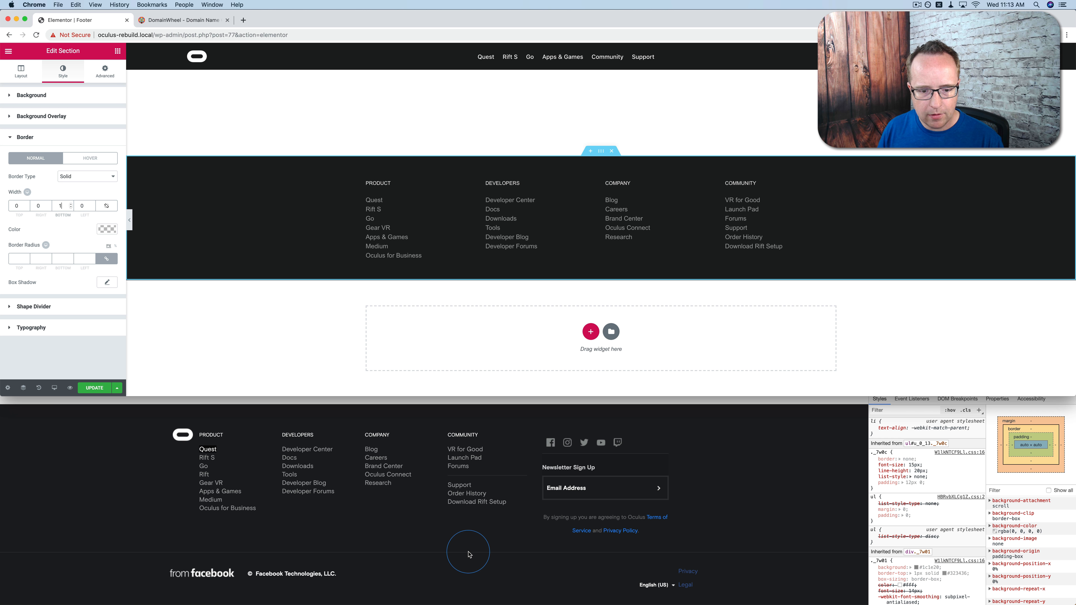
Copy the divider colour #323436 from the inspected Oculus footer and apply it as the footer section's border colour.
right_click(175, 539)
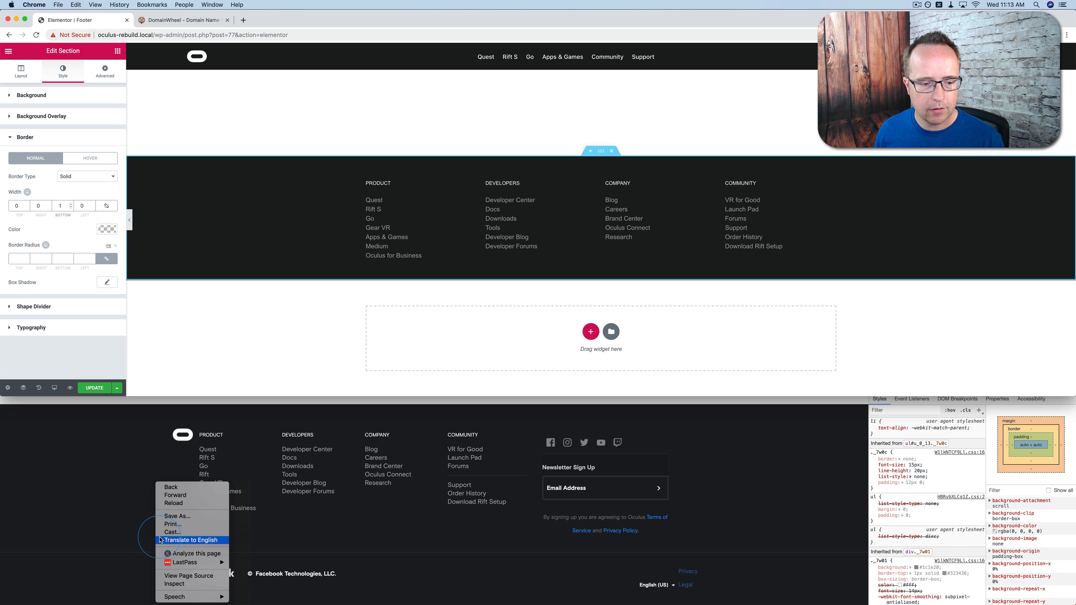
left_click(181, 585)
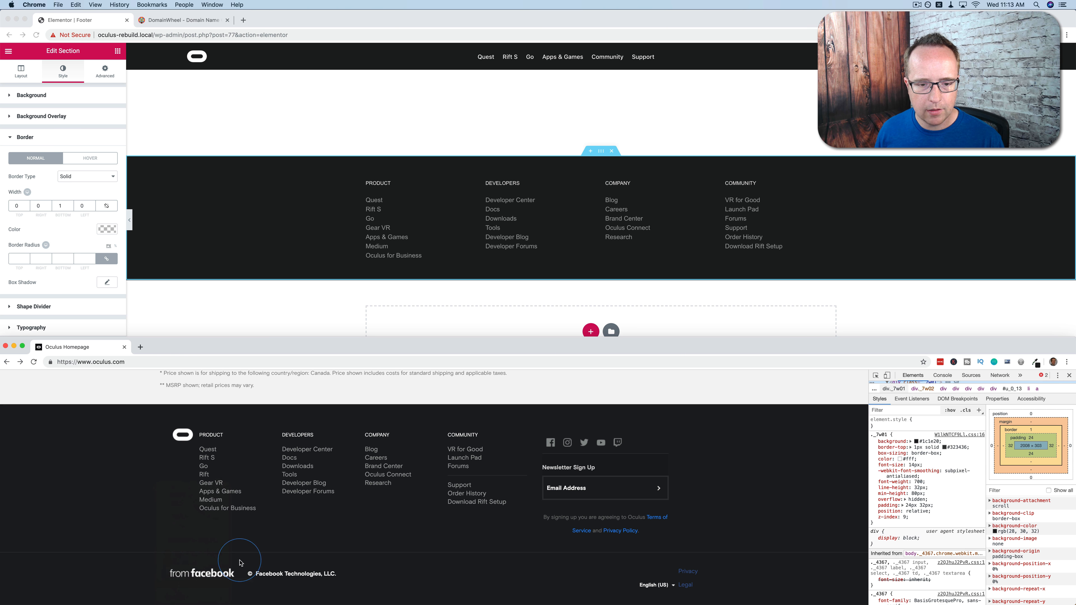
left_click(954, 447)
double_click(954, 447)
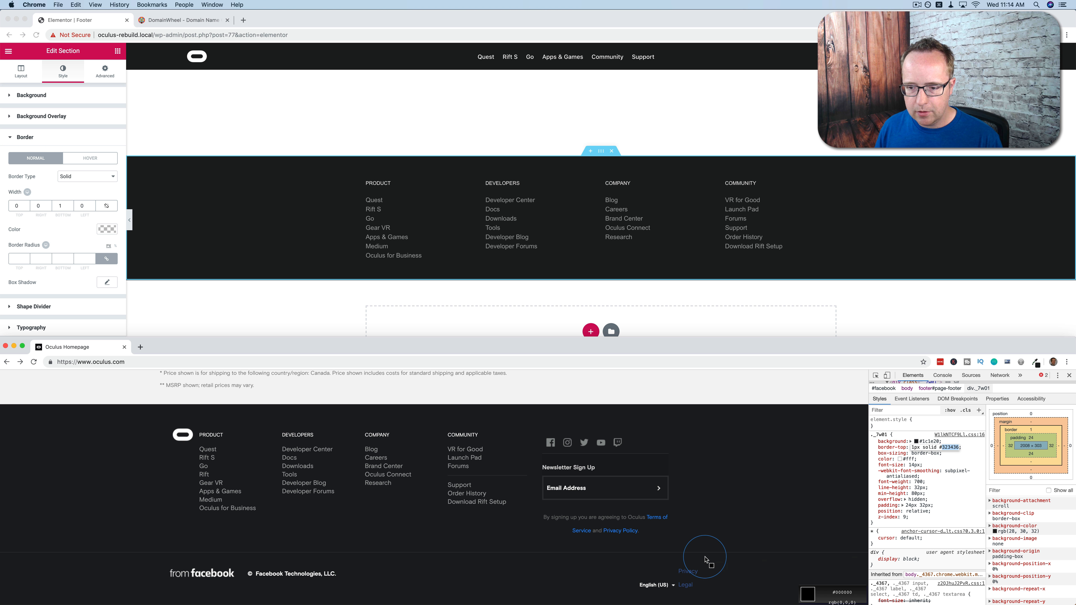
left_click(118, 234)
left_click(104, 232)
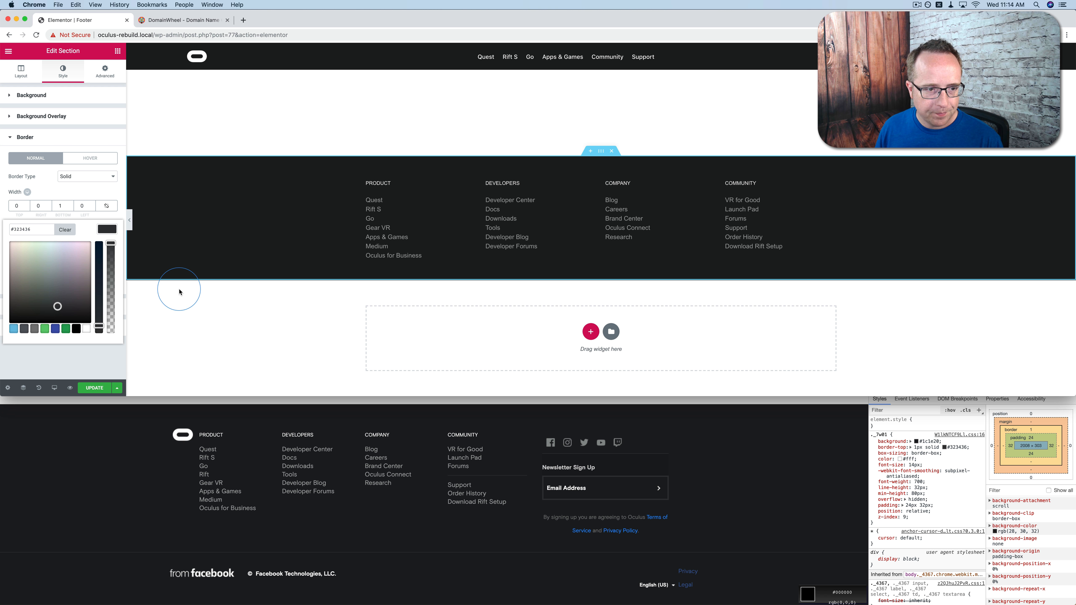
left_click(246, 137)
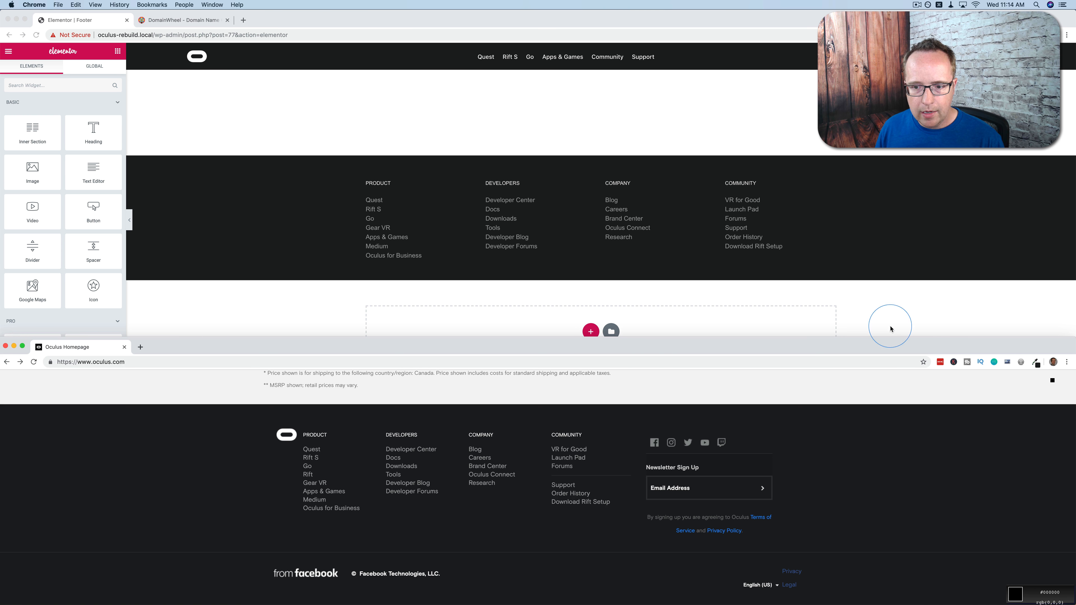
Add a new single-column section directly below the footer links section.
left_click(870, 298)
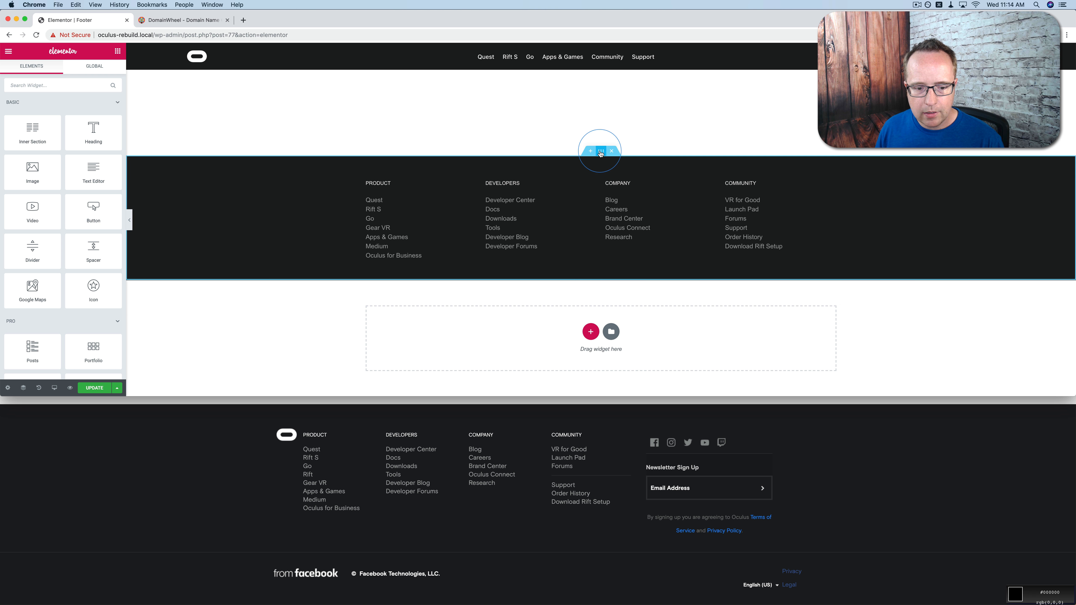
left_click(590, 331)
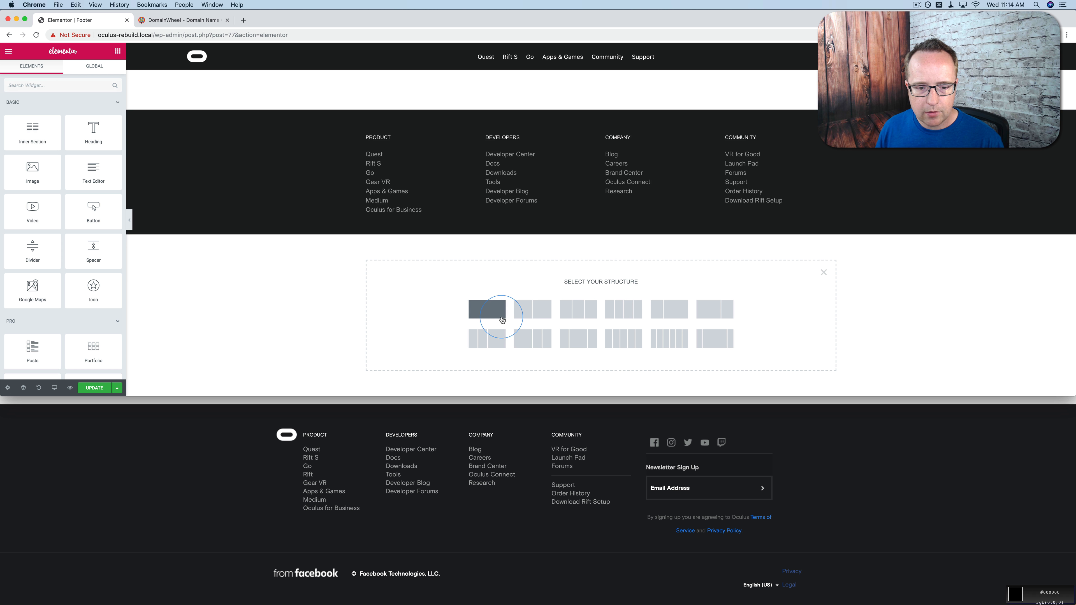
left_click(487, 309)
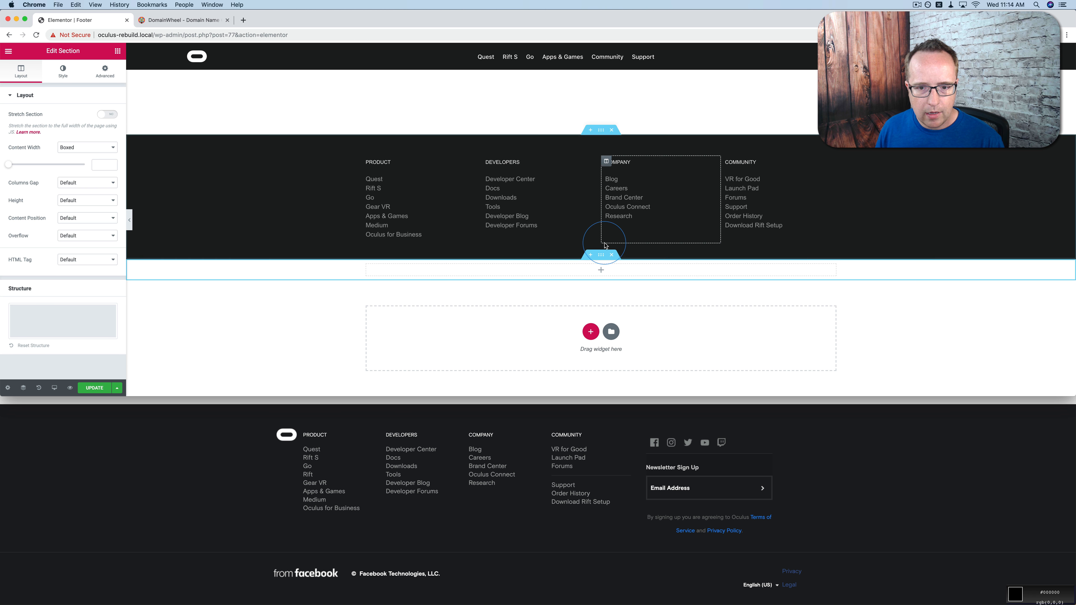
Copy the links section's background colour #1d1f20 and apply it as a classic background to the new section below.
left_click(600, 129)
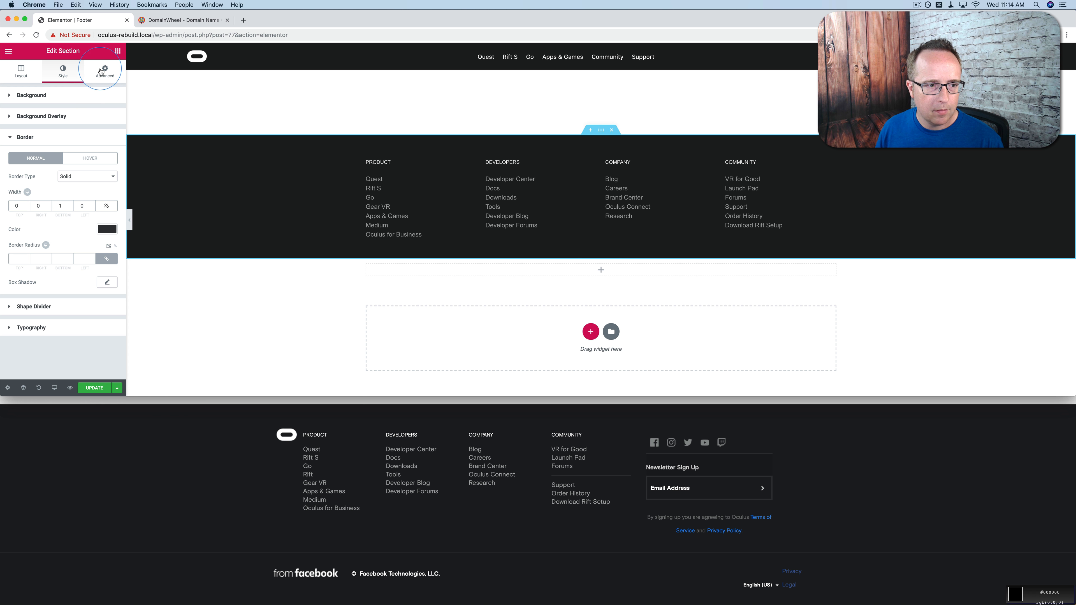
left_click(106, 96)
left_click(108, 152)
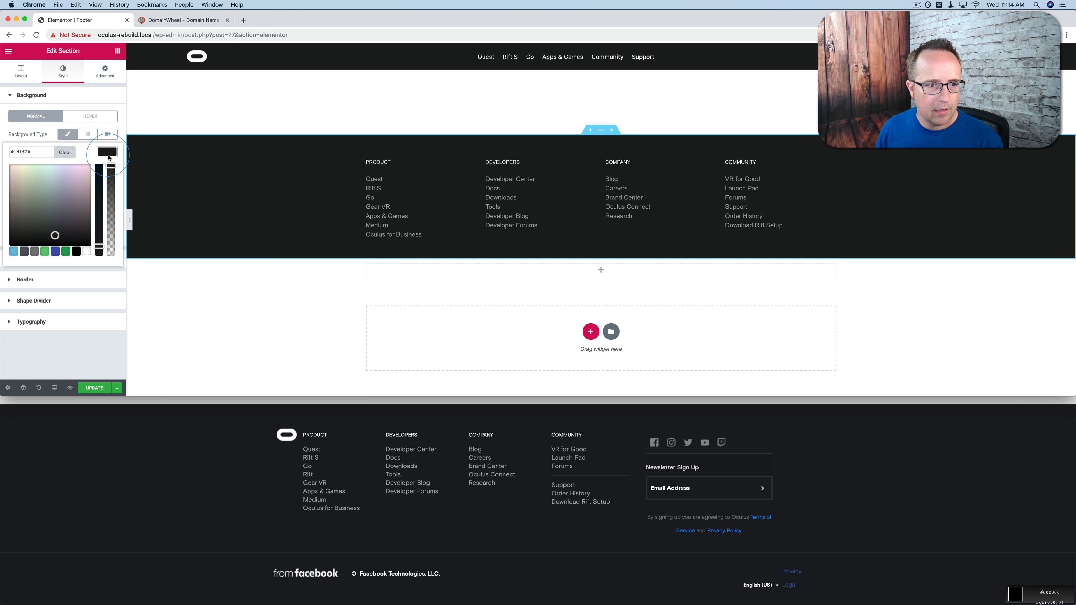
left_click(611, 285)
left_click(63, 73)
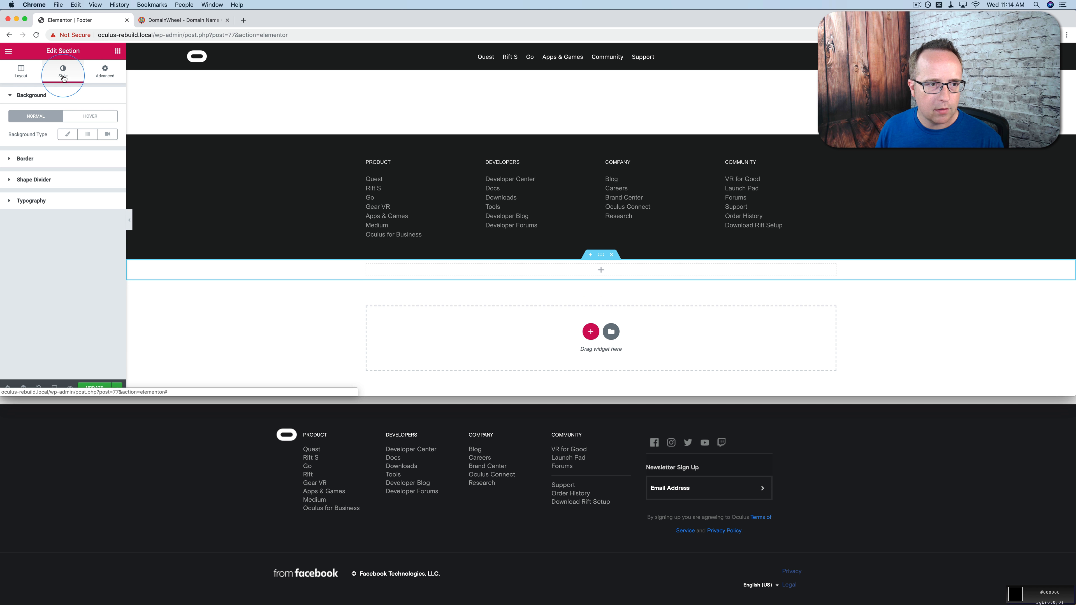
left_click(67, 134)
left_click(104, 155)
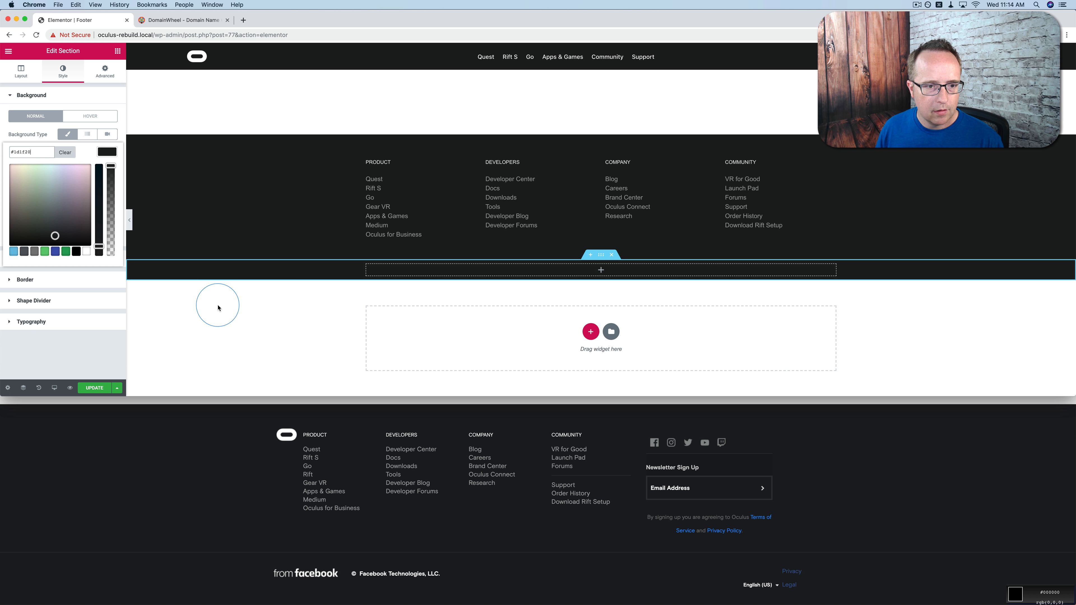
left_click(281, 109)
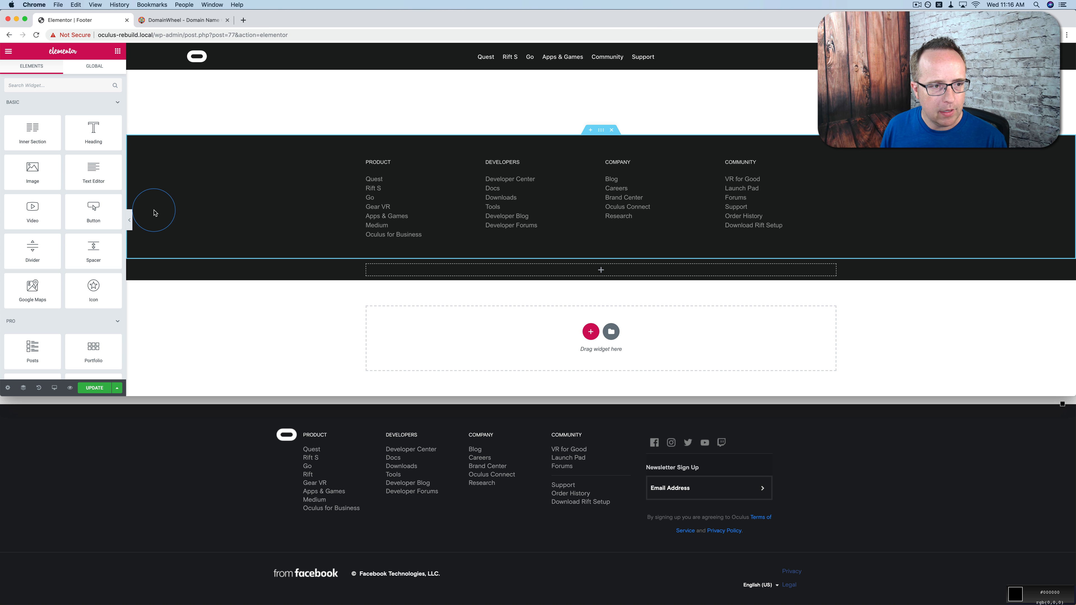
Add an Image widget below the Product column's menu and insert the oculus-logo picture from the media library.
left_click_drag(30, 173, 405, 233)
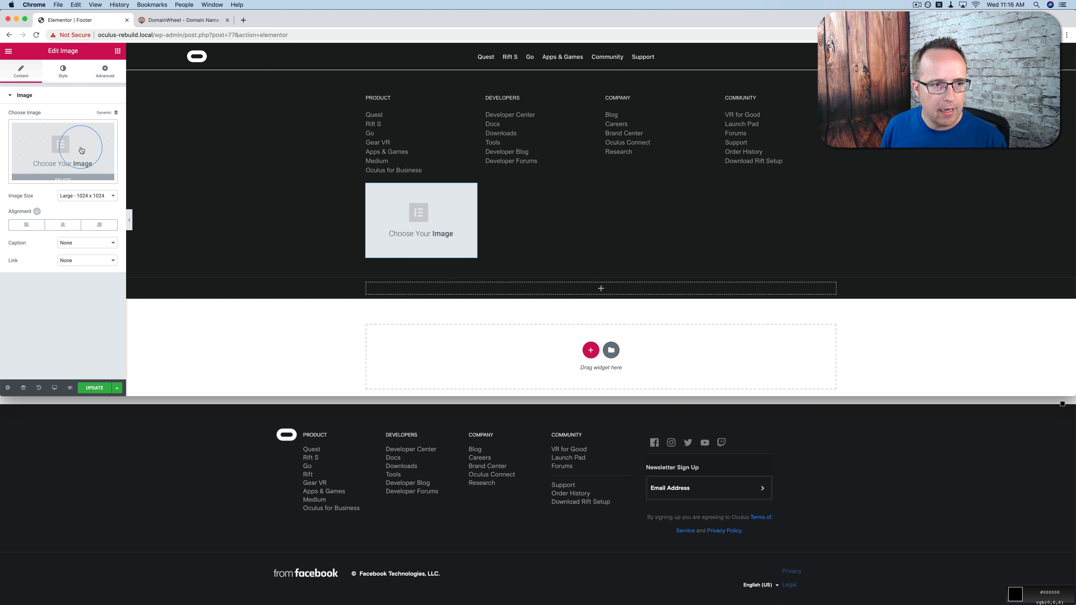
left_click(69, 153)
left_click(456, 146)
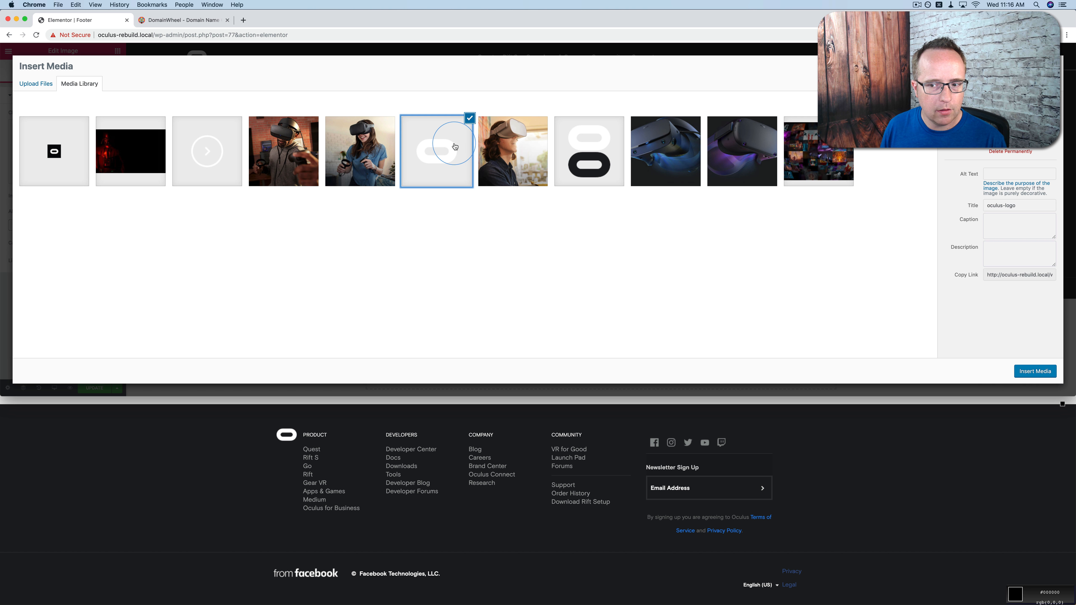
left_click(1034, 371)
Reduce the logo image's width to 22%.
left_click(53, 83)
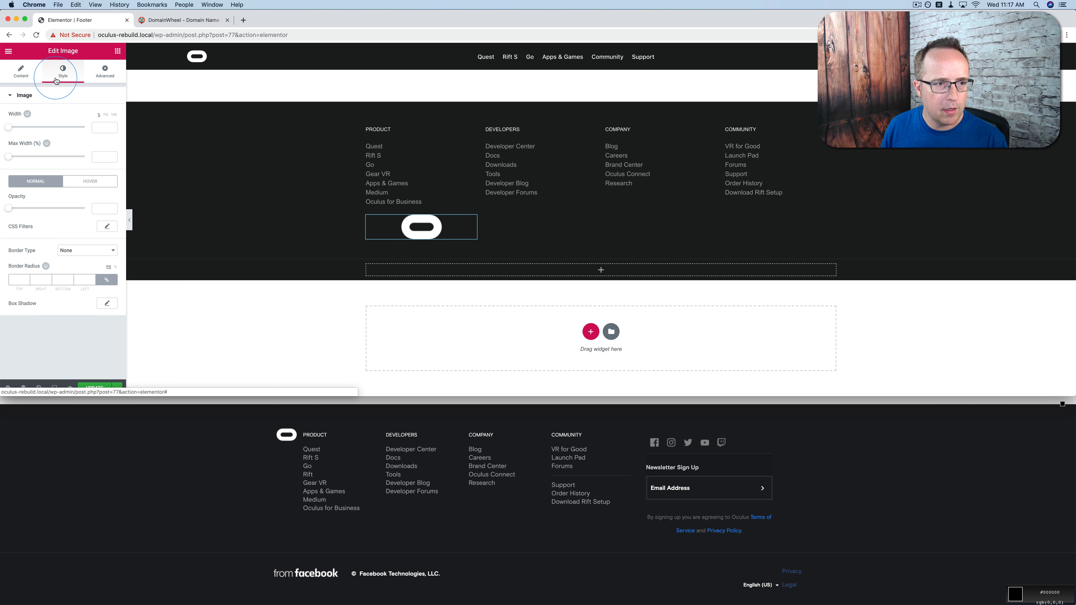
left_click(9, 127)
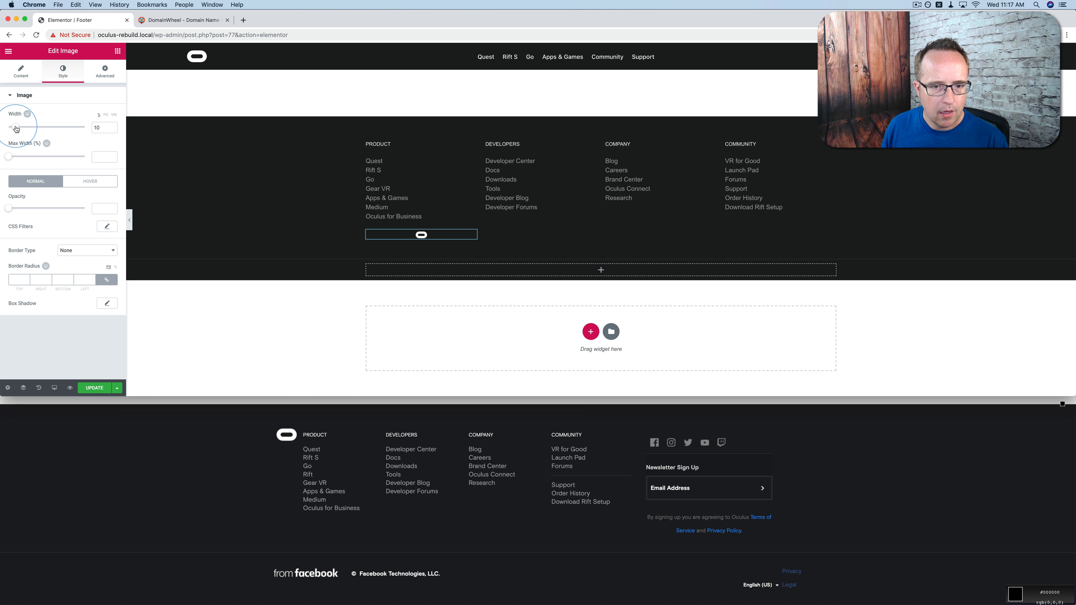
left_click_drag(16, 129, 26, 129)
Try to give the logo an absolute position and place it beside the Product heading, outside the column.
left_click(102, 76)
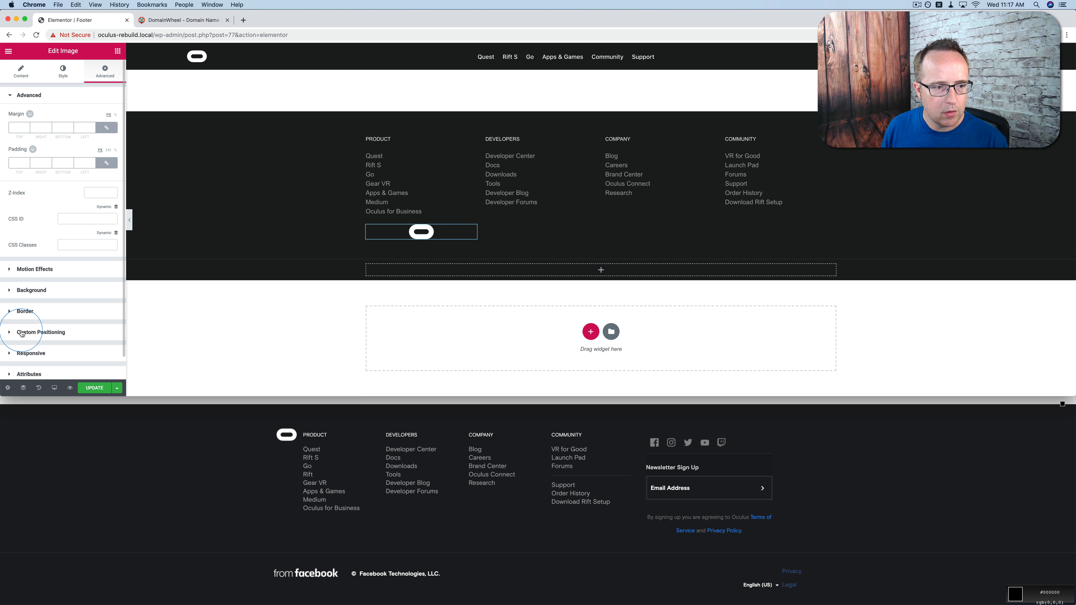
left_click(22, 333)
left_click(90, 218)
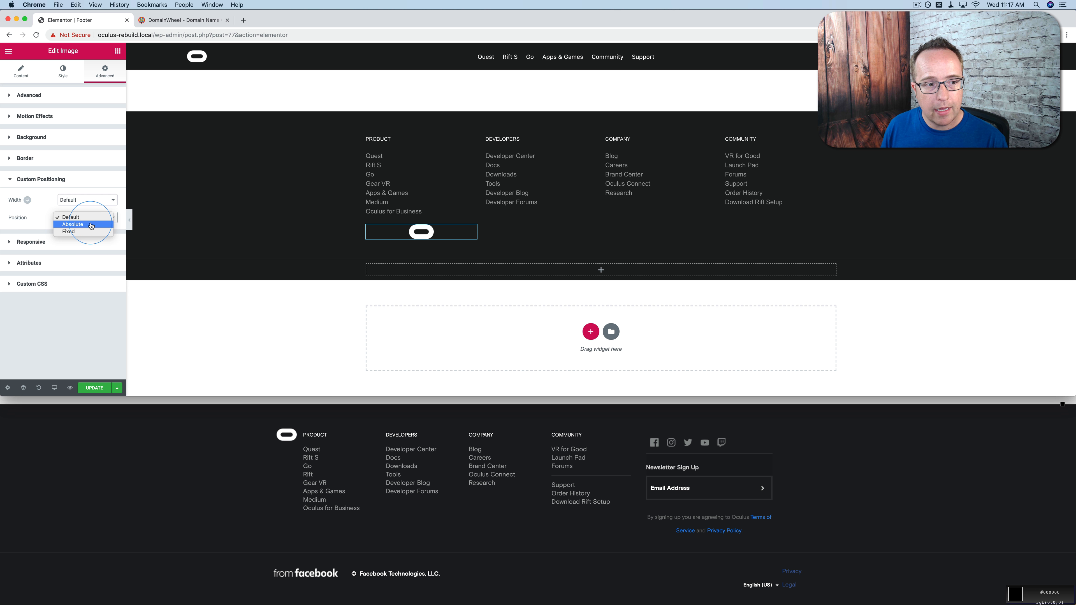
left_click(90, 225)
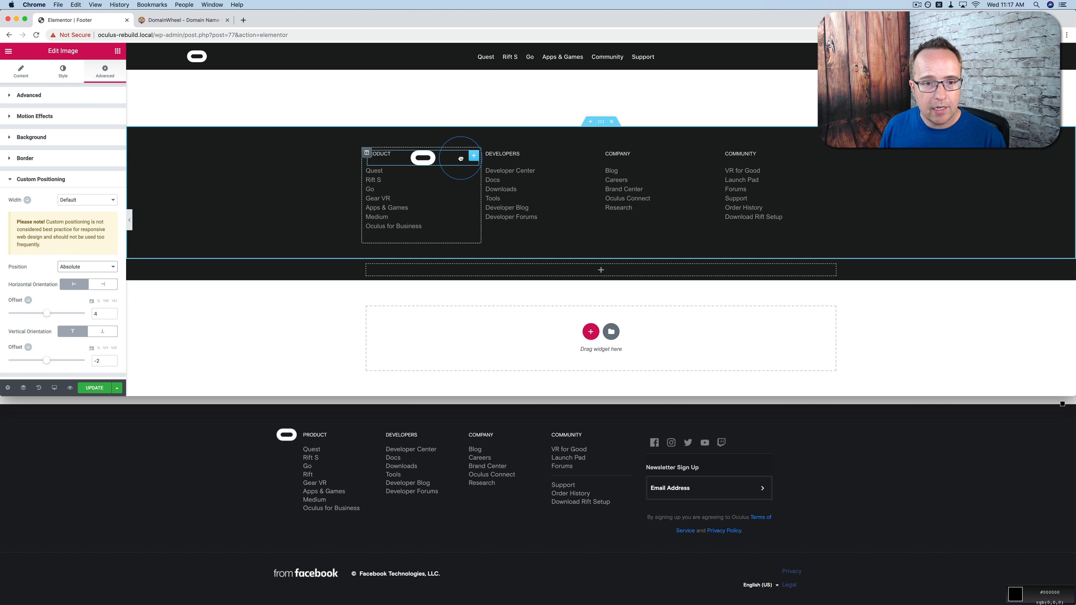
left_click_drag(461, 158, 384, 156)
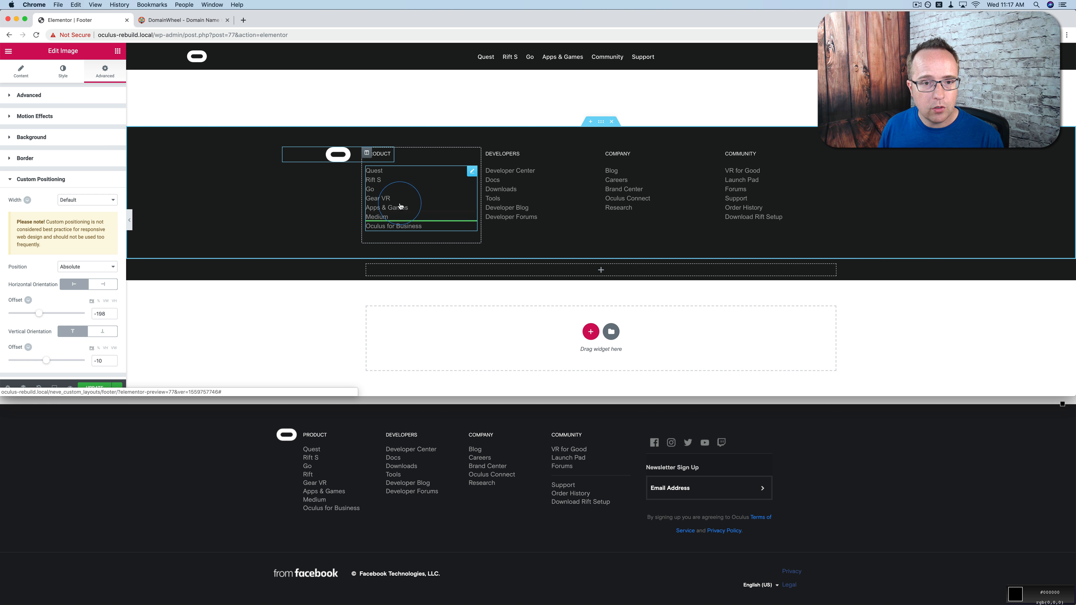
left_click_drag(359, 157, 350, 158)
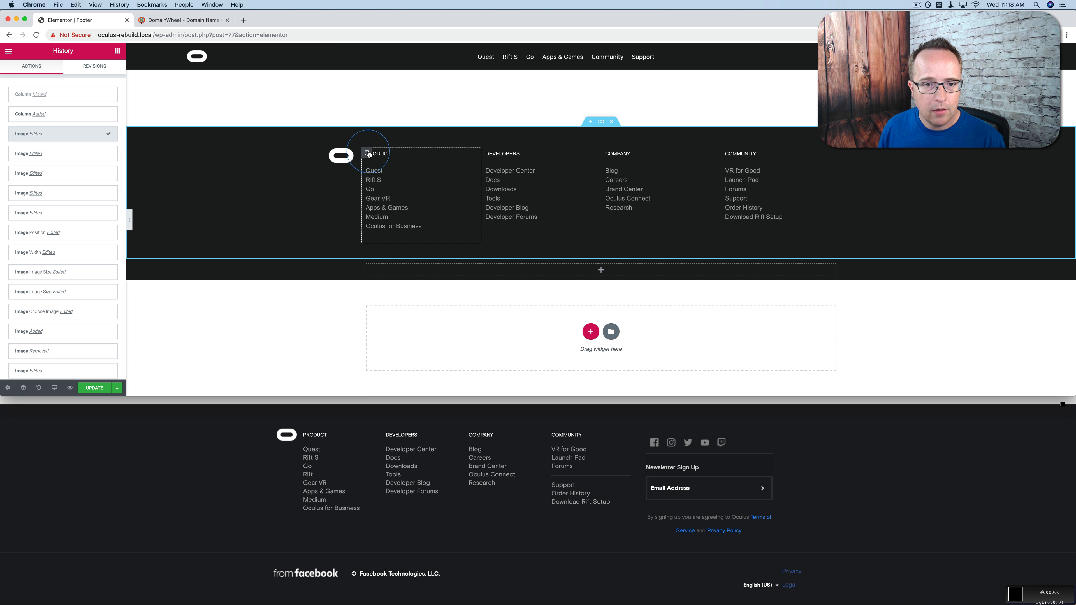
Add a new empty column to the links section and move it in front of the Product column.
right_click(368, 155)
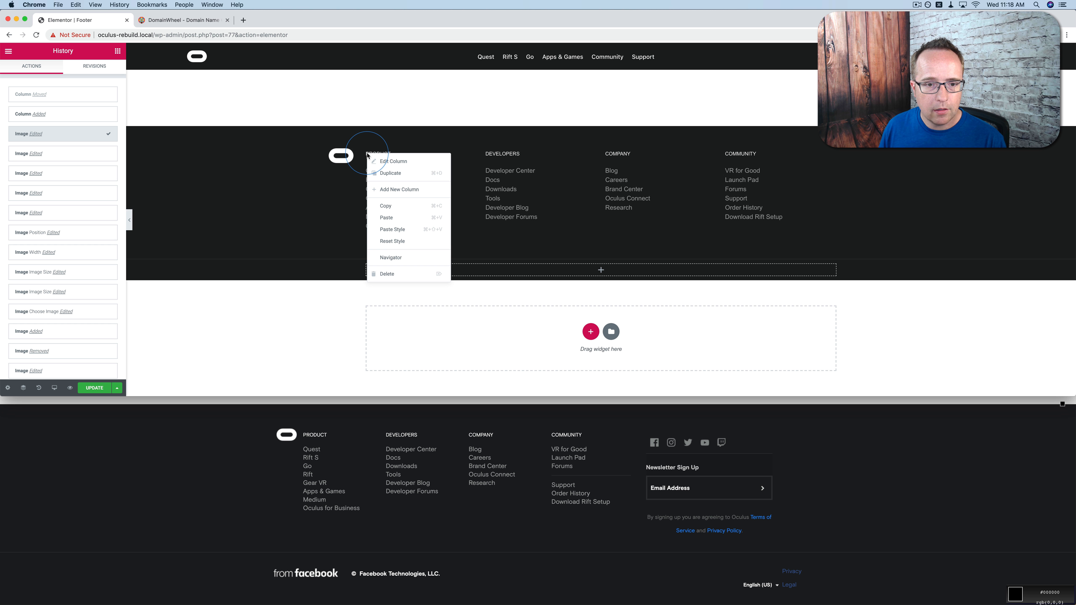
left_click(394, 186)
left_click_drag(462, 152, 382, 152)
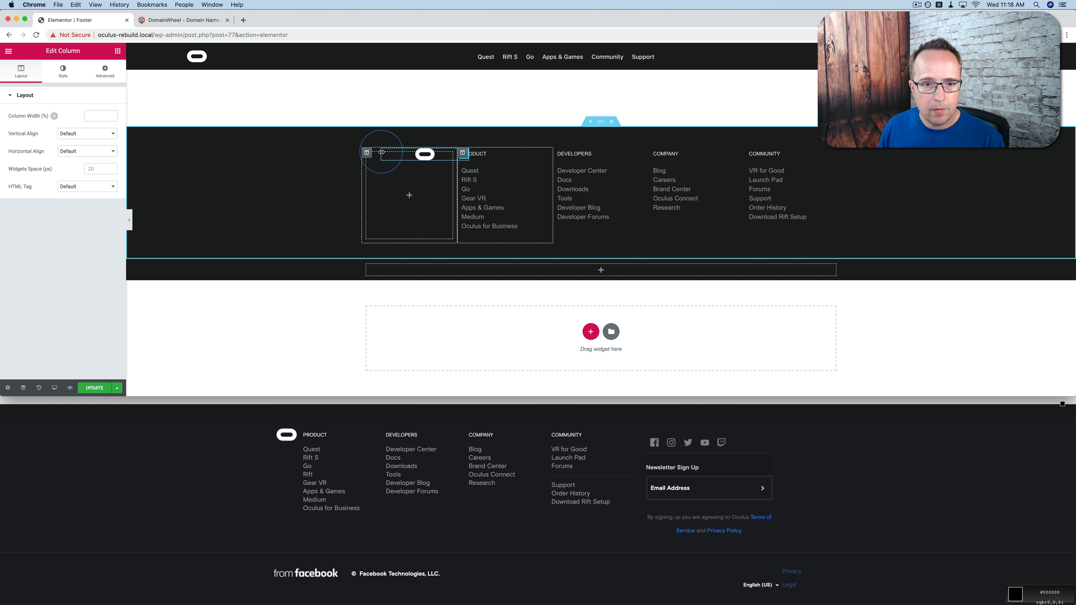
Reset the logo's position to Default and move the image into the new empty column before Product.
left_click(392, 158)
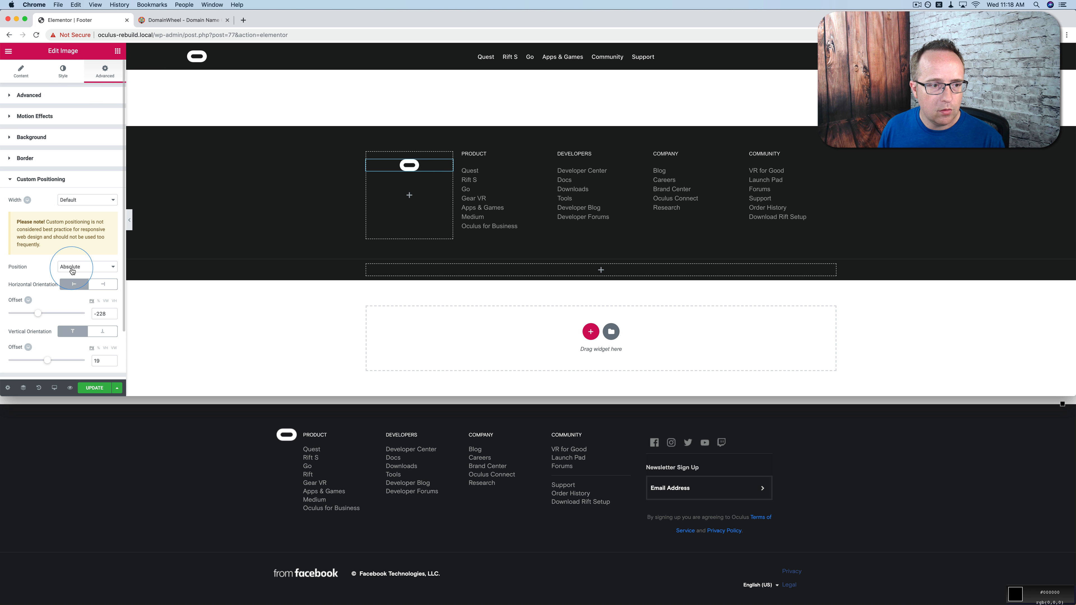
left_click(86, 267)
left_click(77, 258)
left_click_drag(505, 234, 423, 147)
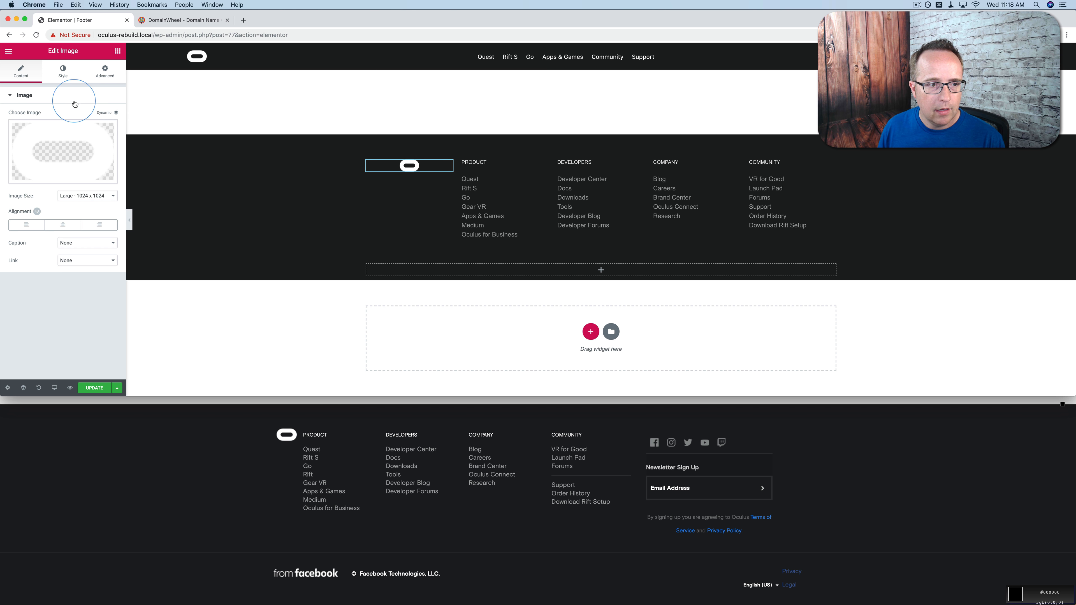
Right-align the logo and give it an unlinked top margin of -9 with 0 on the other sides.
left_click(98, 225)
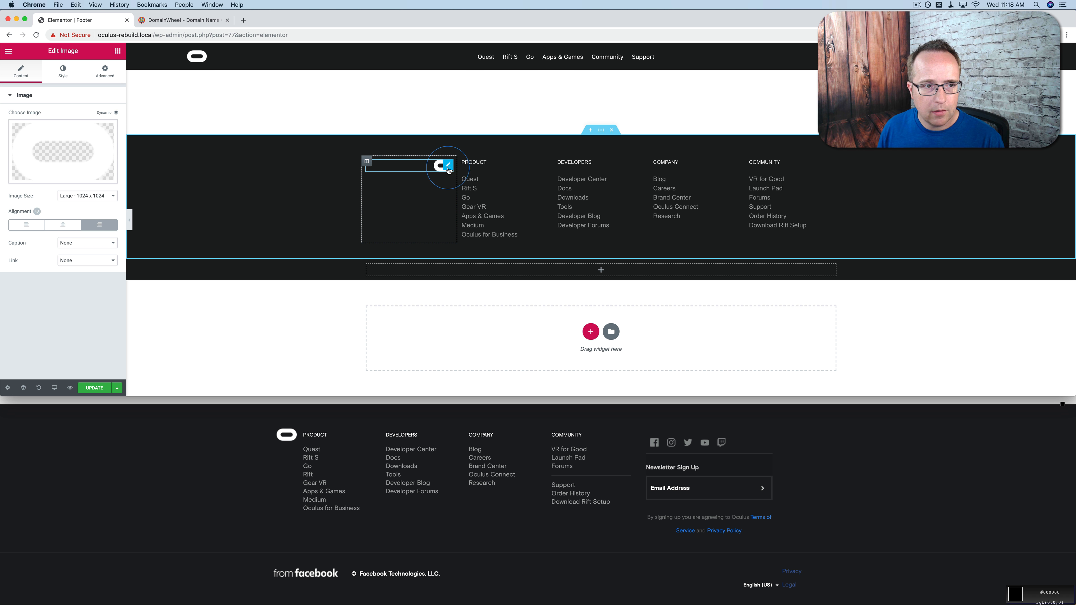
left_click(105, 71)
left_click(106, 128)
left_click(27, 129)
left_click(27, 129)
left_click(28, 130)
left_click(27, 129)
left_click(27, 130)
left_click(27, 129)
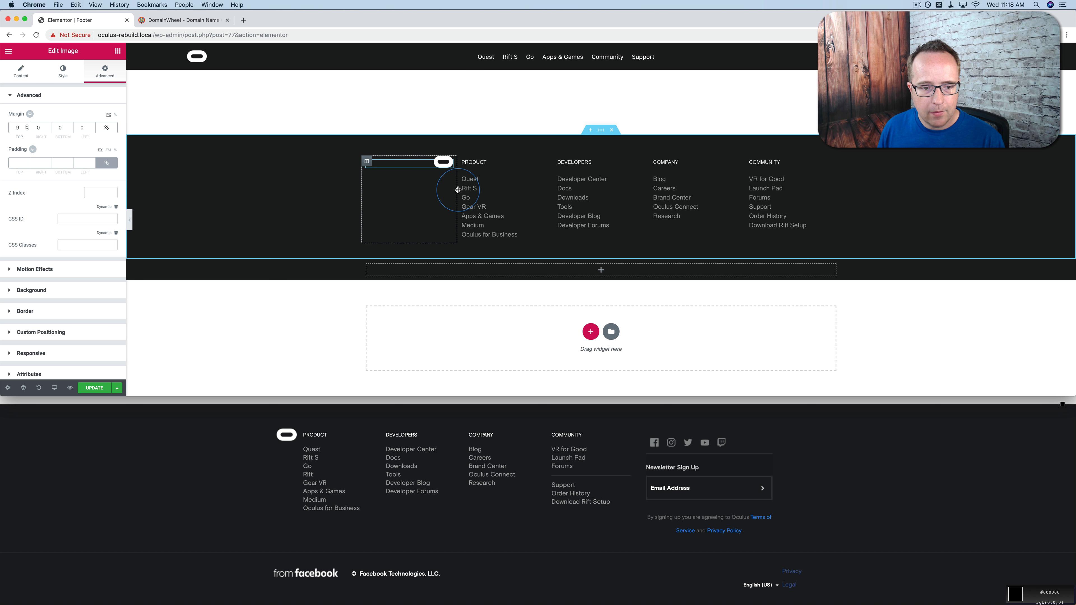
Narrow the footer's logo column to bring it close to Product and set the logo's width to 100%.
left_click_drag(458, 190, 387, 187)
left_click(78, 67)
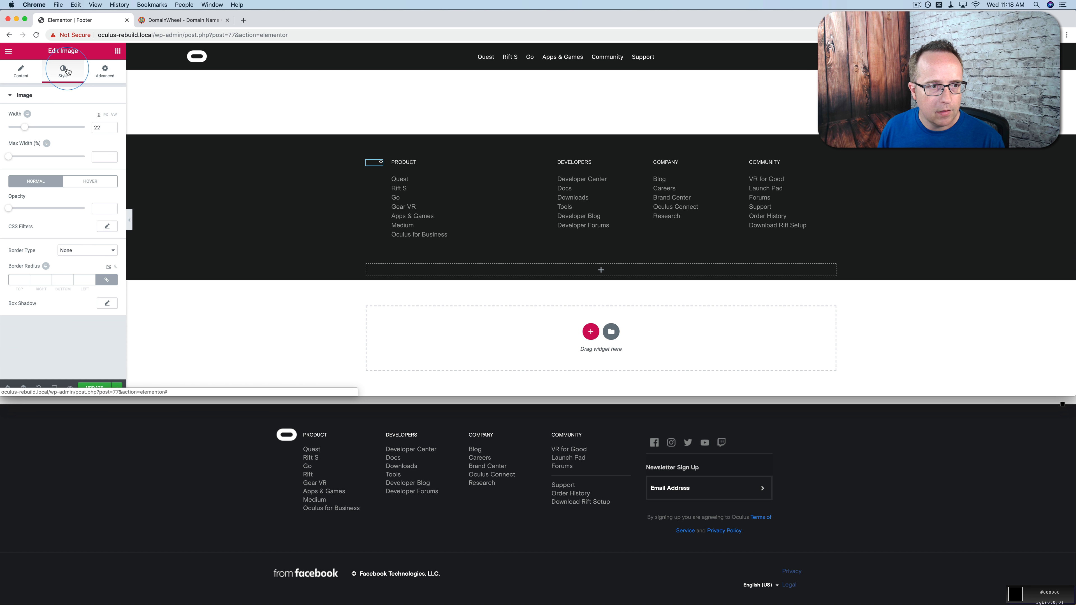
left_click_drag(24, 127, 82, 130)
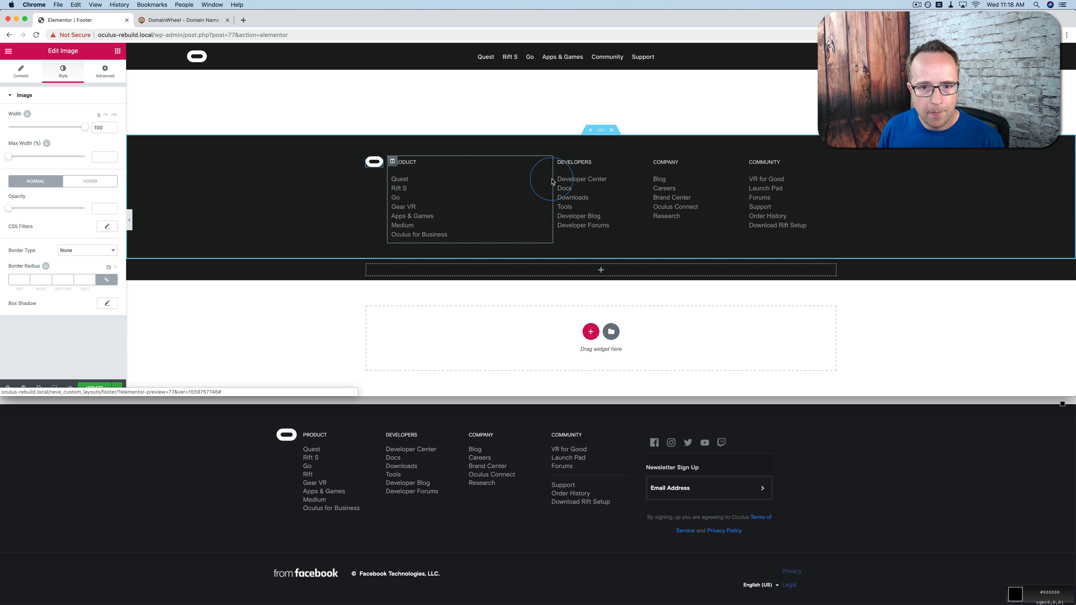
Narrow the Product, Developers and Company columns so the link lists sit closer together, and try to narrow the Community column.
left_click_drag(551, 180, 463, 180)
left_click_drag(644, 183, 546, 183)
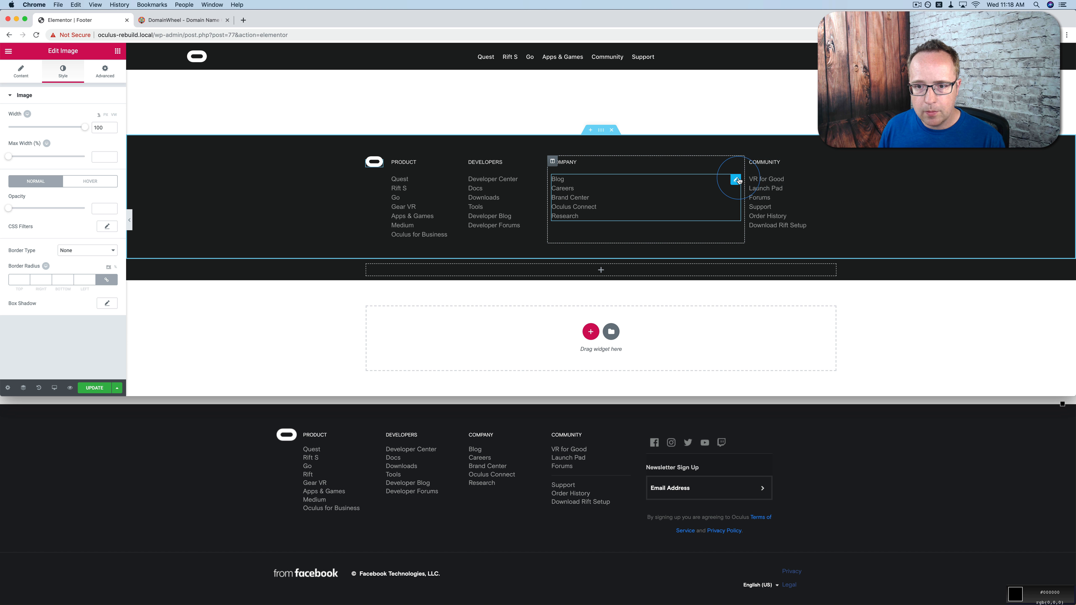
left_click_drag(744, 178, 621, 182)
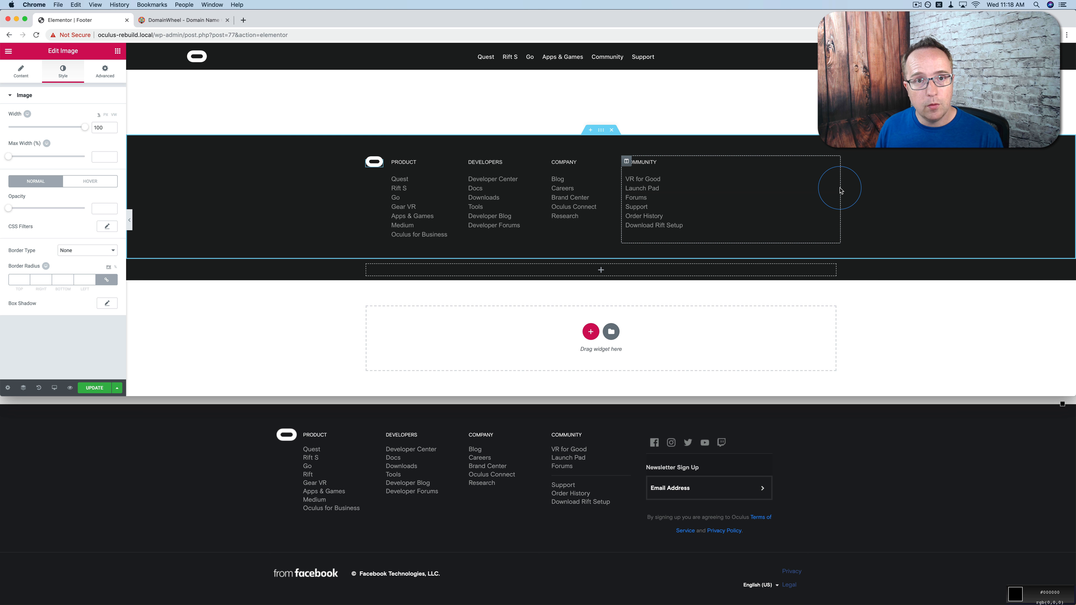
left_click_drag(840, 191, 824, 187)
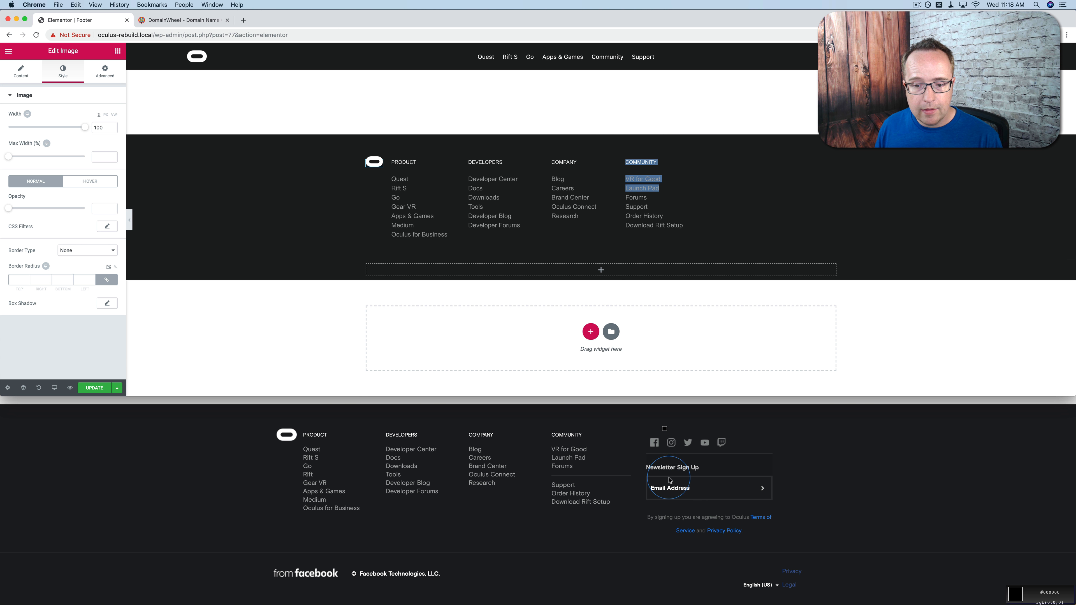
Add a new empty column after the Community column in the footer's links section.
left_click(773, 429)
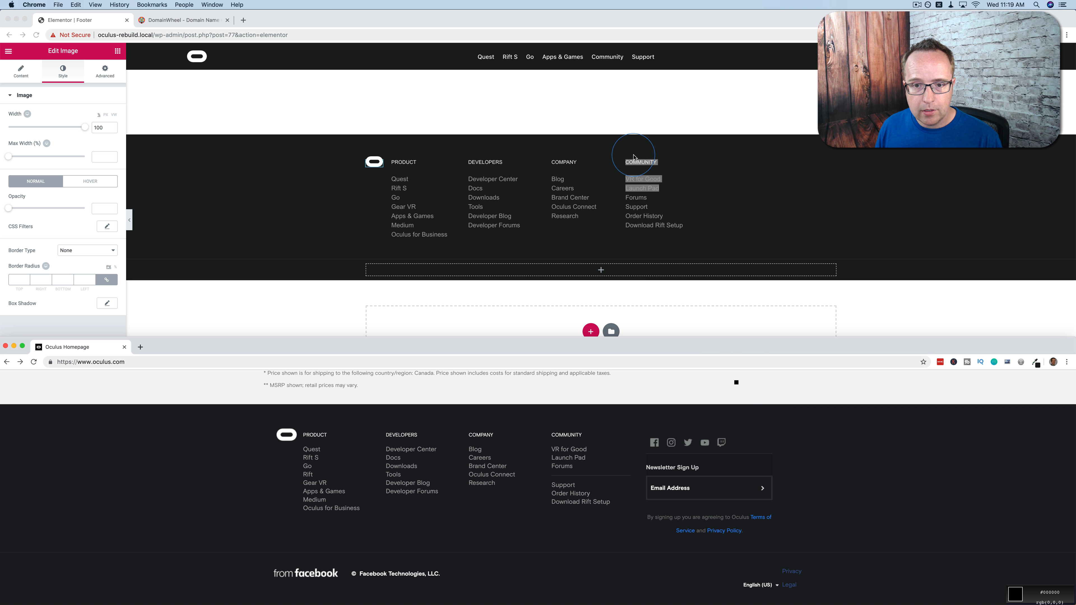
left_click(678, 170)
right_click(624, 163)
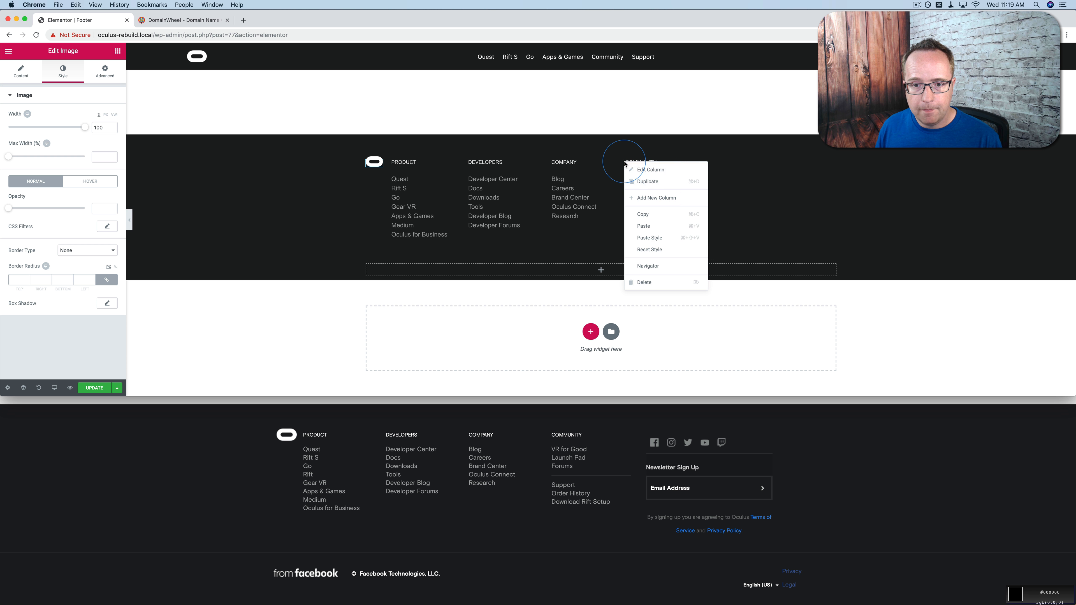
left_click(656, 197)
left_click(768, 200)
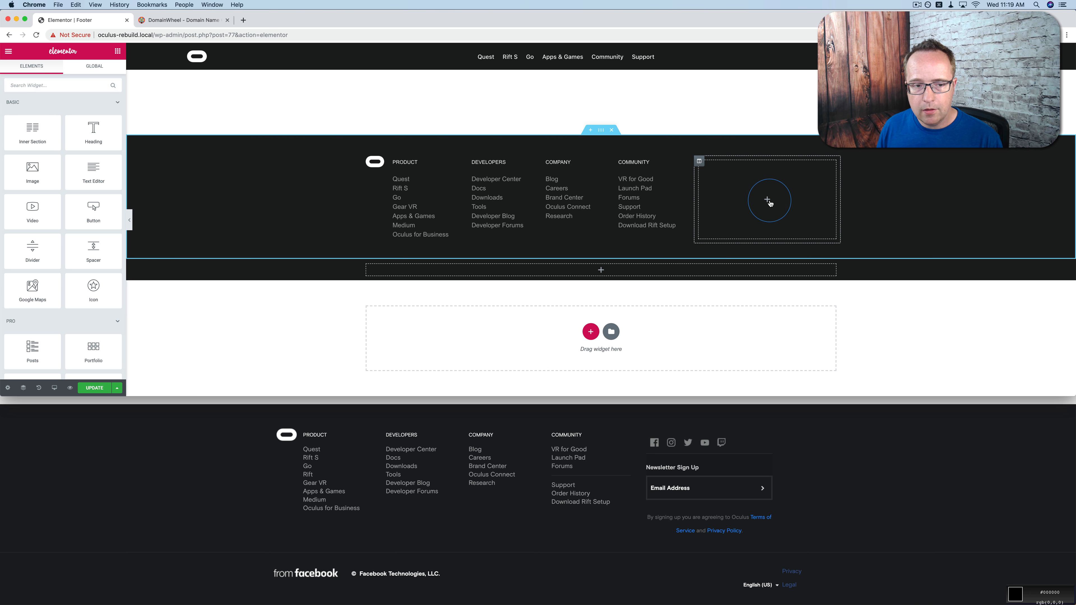
Find the Social Icons widget and place it in the new empty column after Community.
left_click(35, 85)
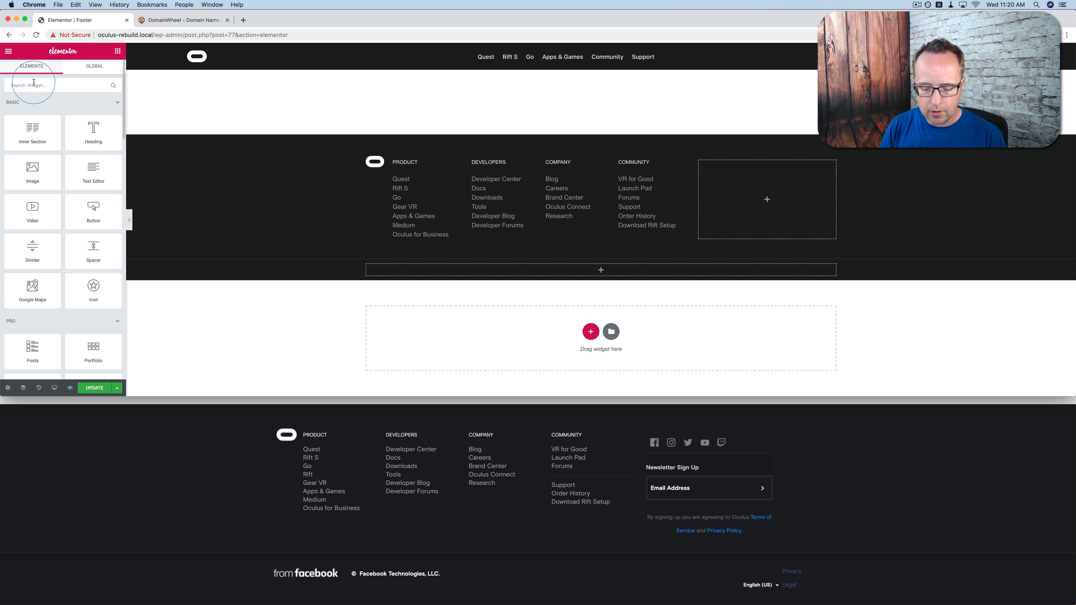
type("social")
left_click_drag(32, 110, 745, 176)
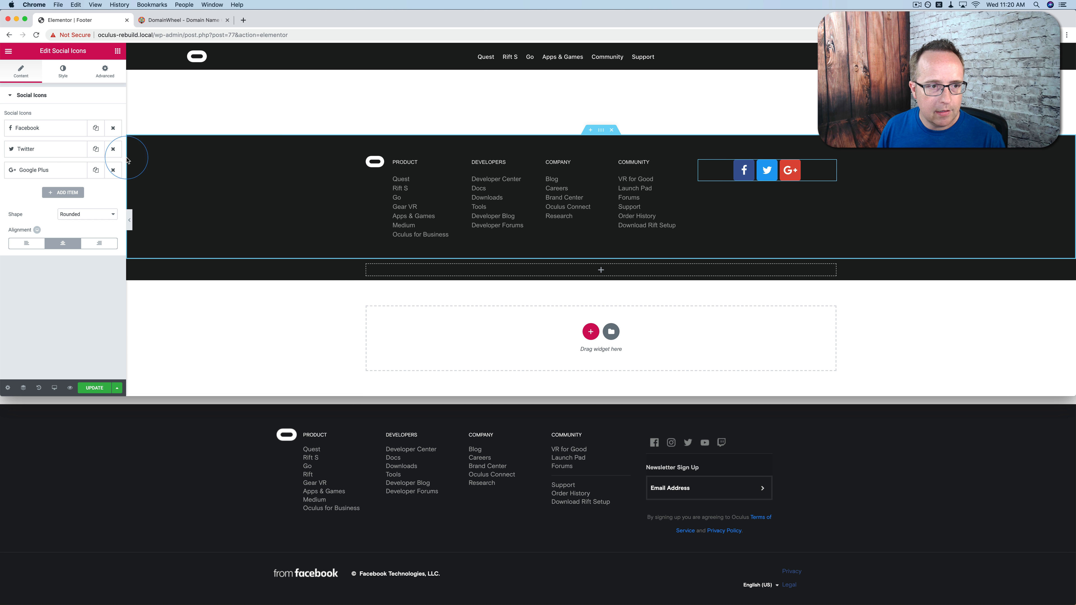
Move Twitter to the end of the social icons and change the Google Plus item to Instagram.
left_click_drag(70, 149, 68, 176)
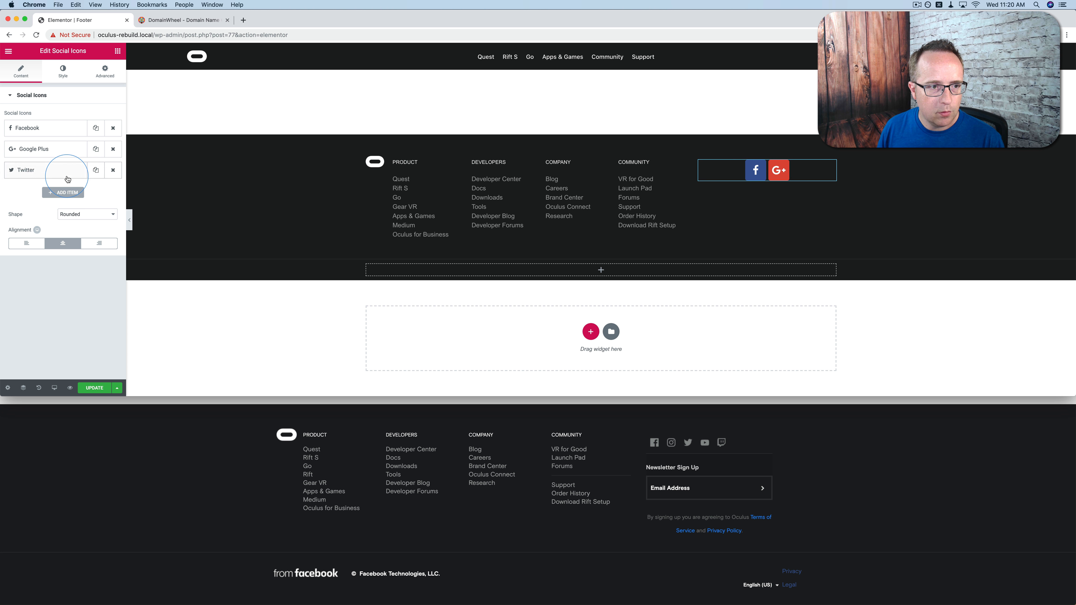
left_click(67, 149)
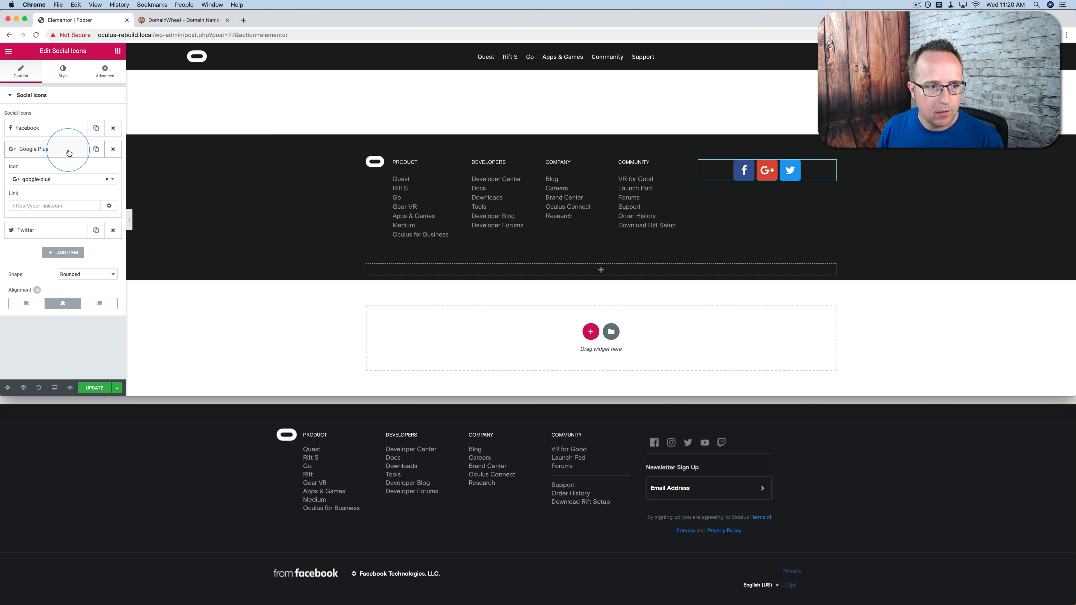
left_click(59, 179)
type("ins")
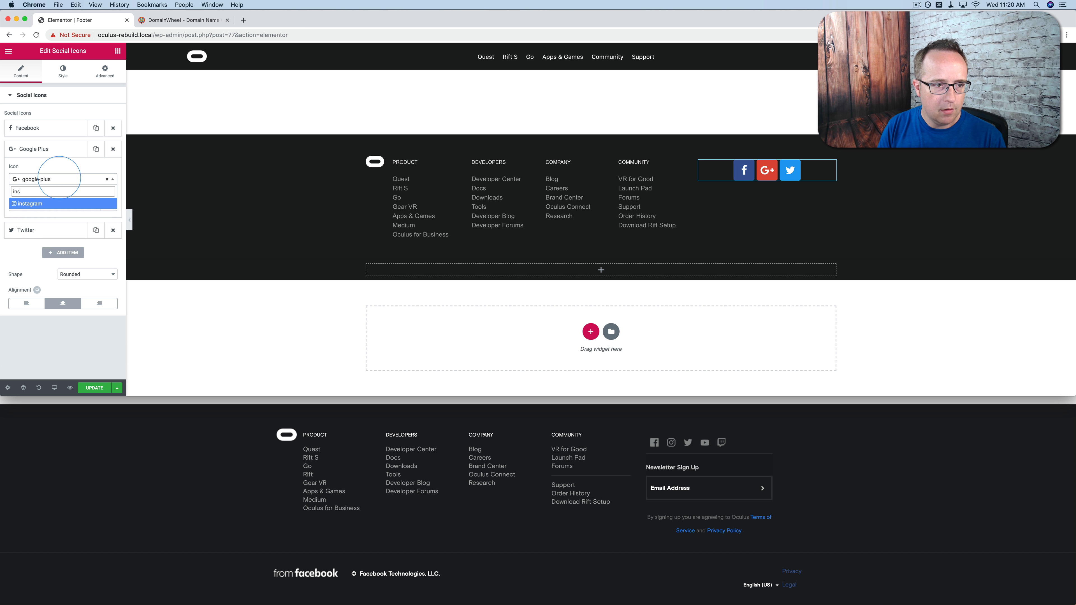
left_click(42, 204)
Add two more items to the social icons, one for YouTube and one for Twitch.
left_click(67, 257)
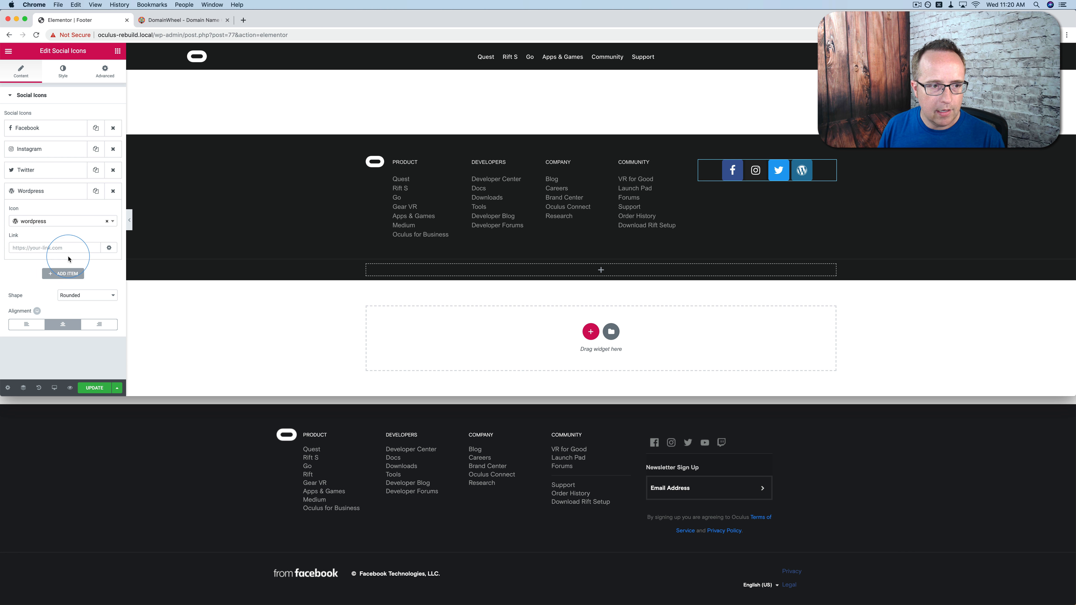
left_click(43, 225)
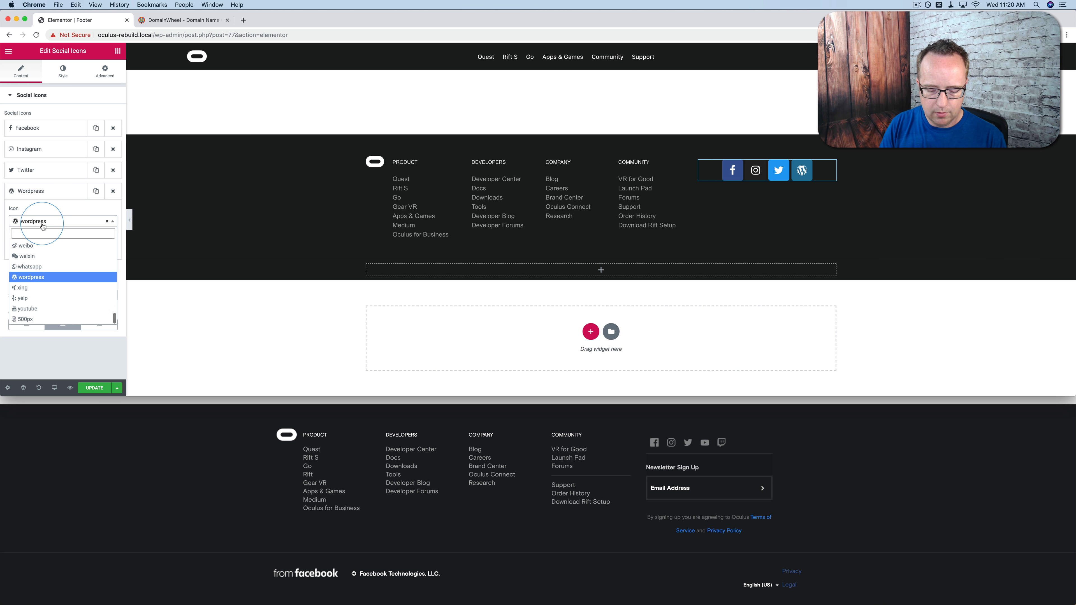
type("you")
left_click(37, 246)
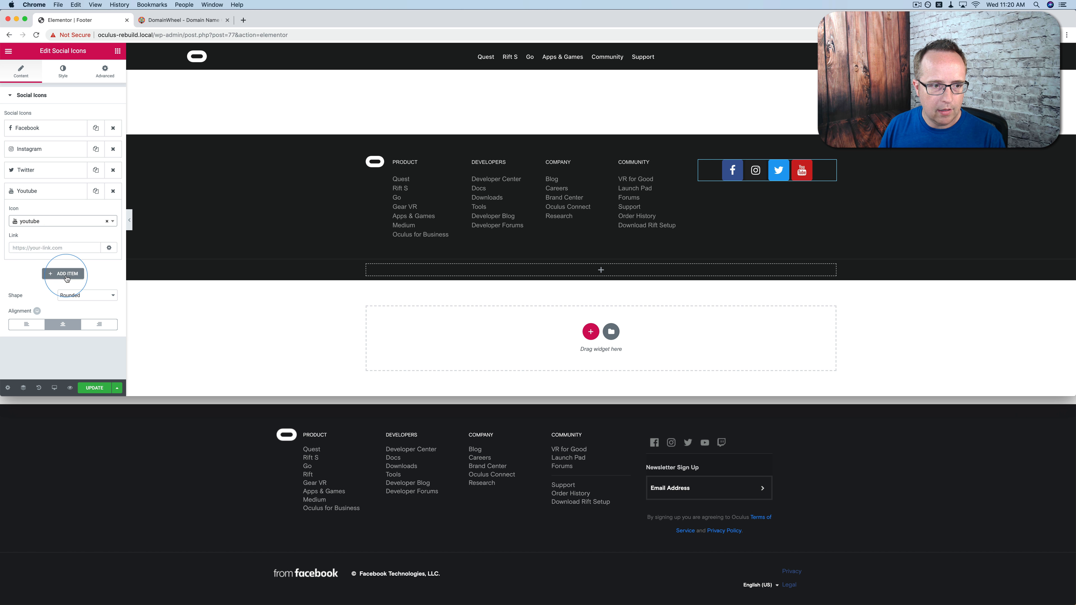
left_click(63, 273)
left_click(50, 241)
type("tw")
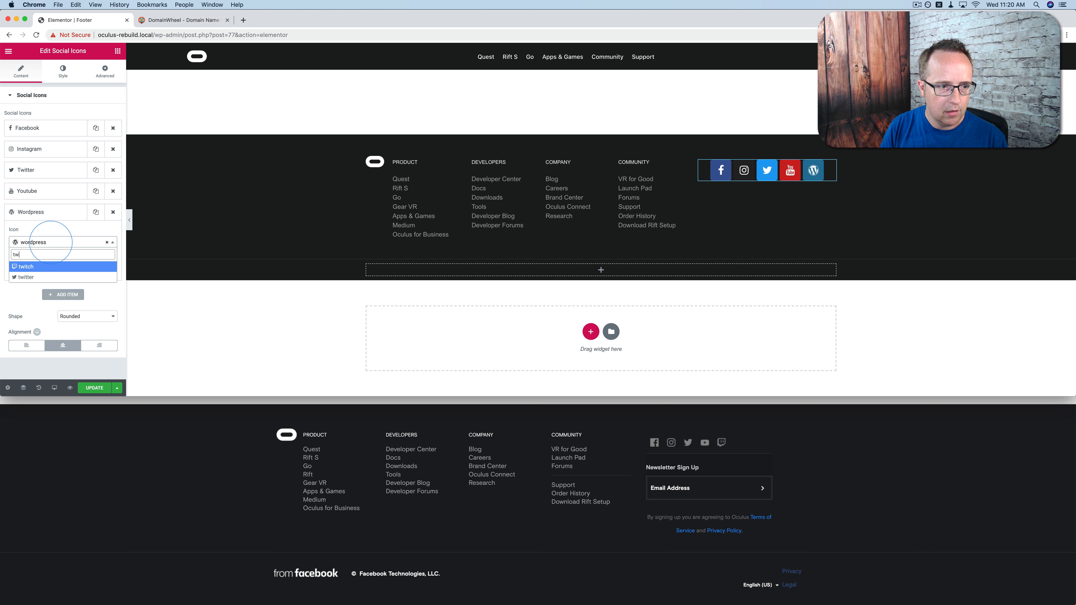
left_click(23, 269)
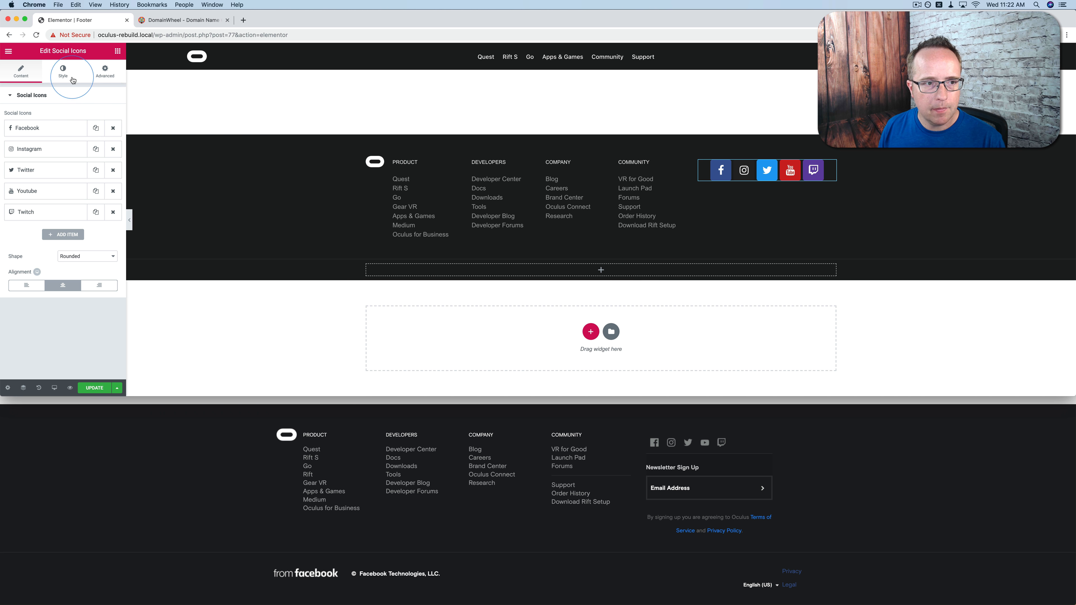
Switch the social icons to custom colors and set their primary color to #1d1f20.
left_click(64, 75)
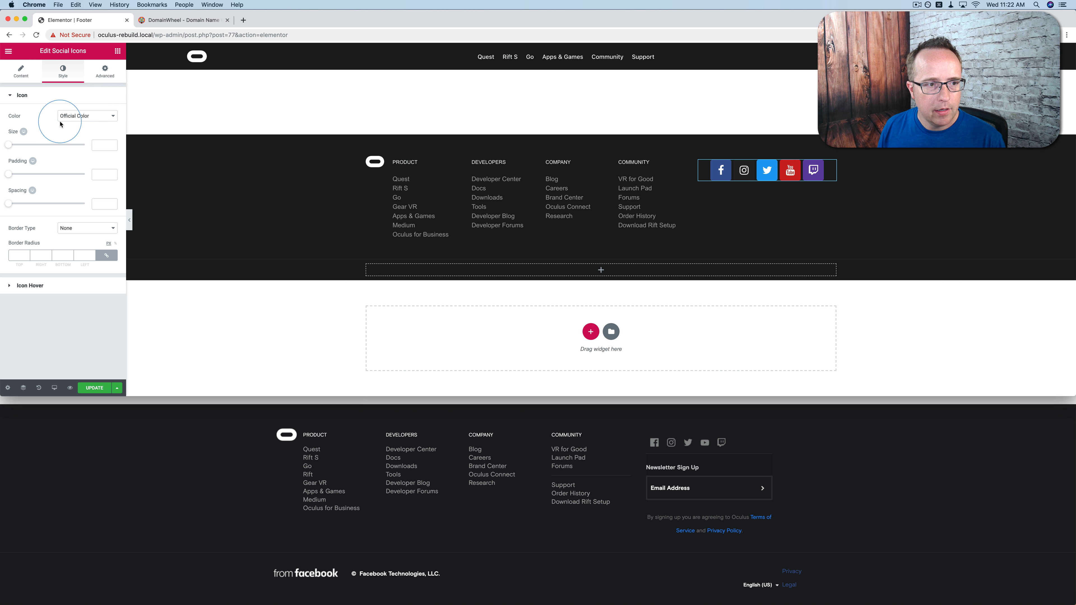
left_click(87, 120)
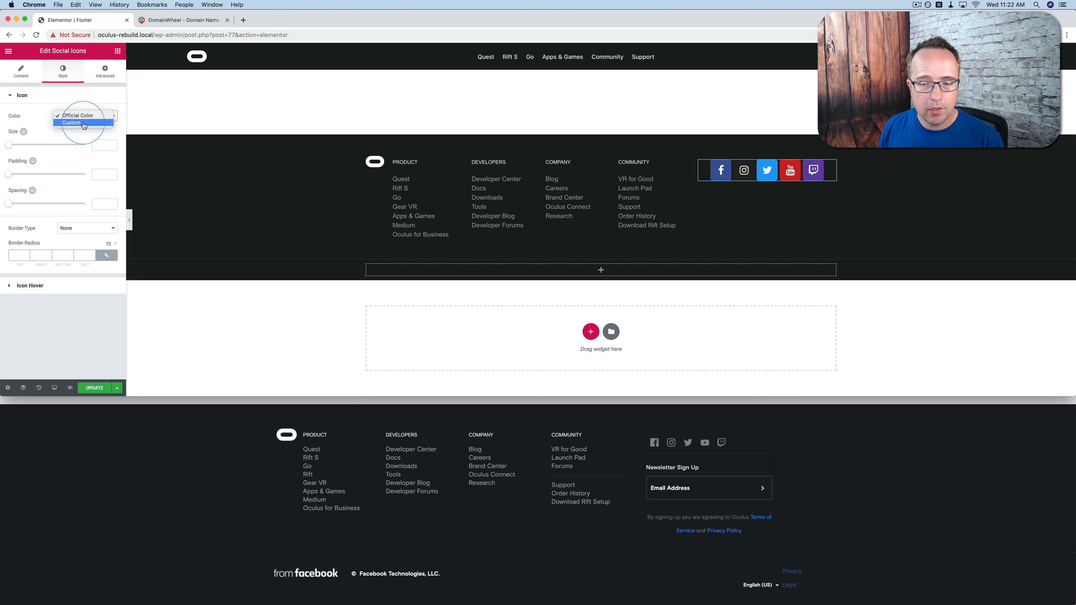
left_click(84, 123)
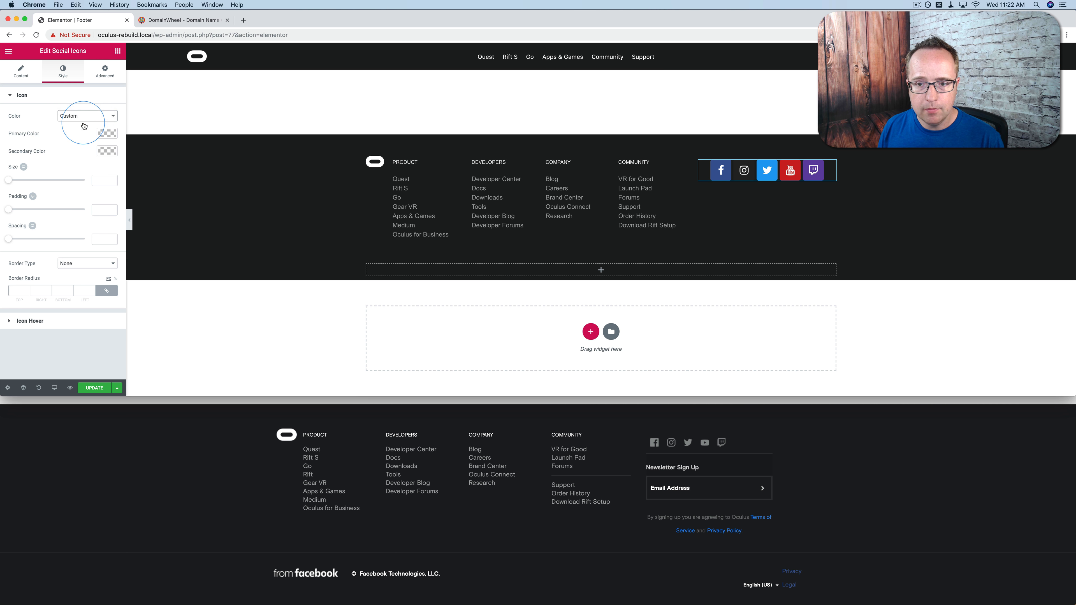
left_click(102, 137)
type("#1d1f20")
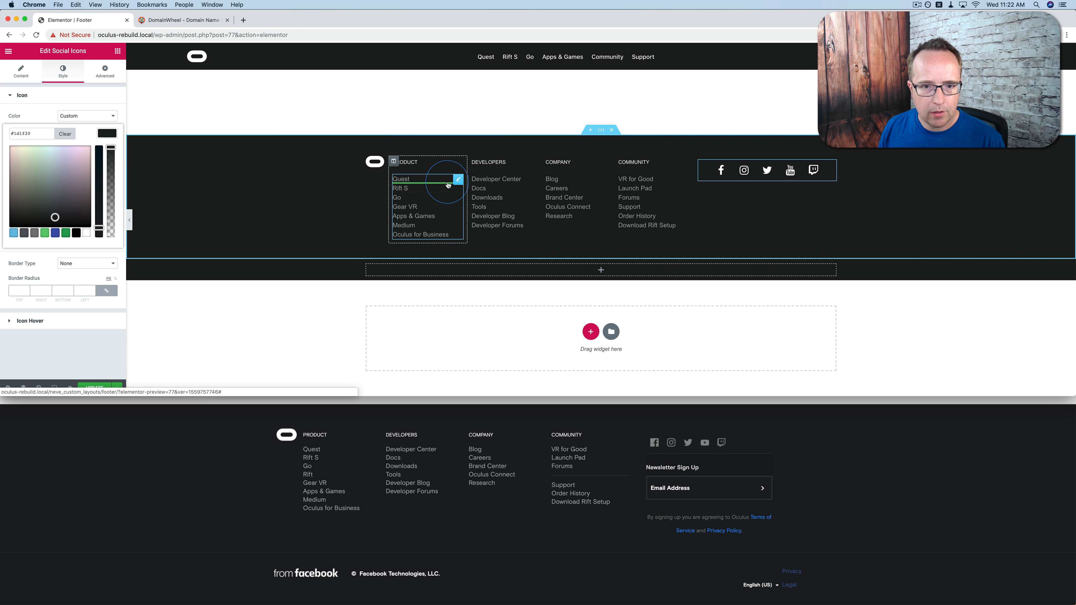
Copy the Product menu's gray text color and apply it as the social icons' primary color.
left_click(406, 186)
left_click(107, 152)
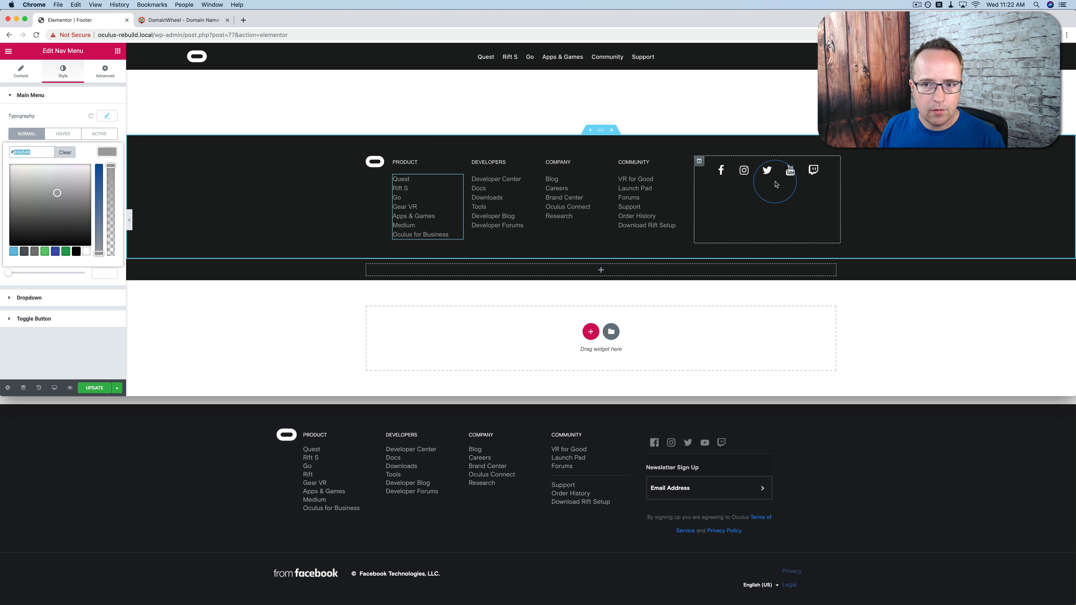
left_click(767, 170)
left_click(107, 133)
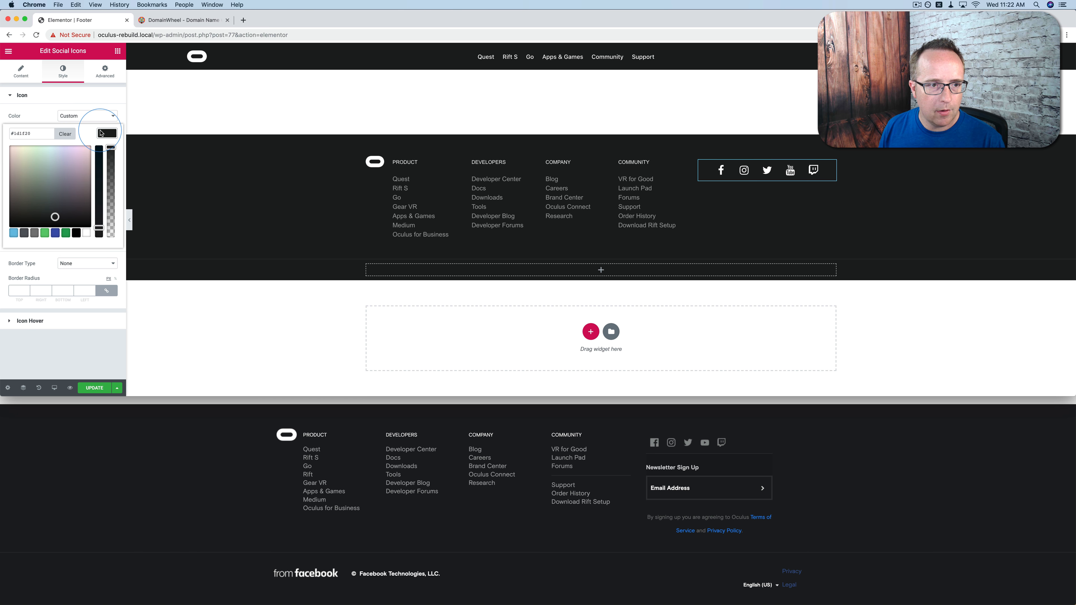
type("#a4a5a6")
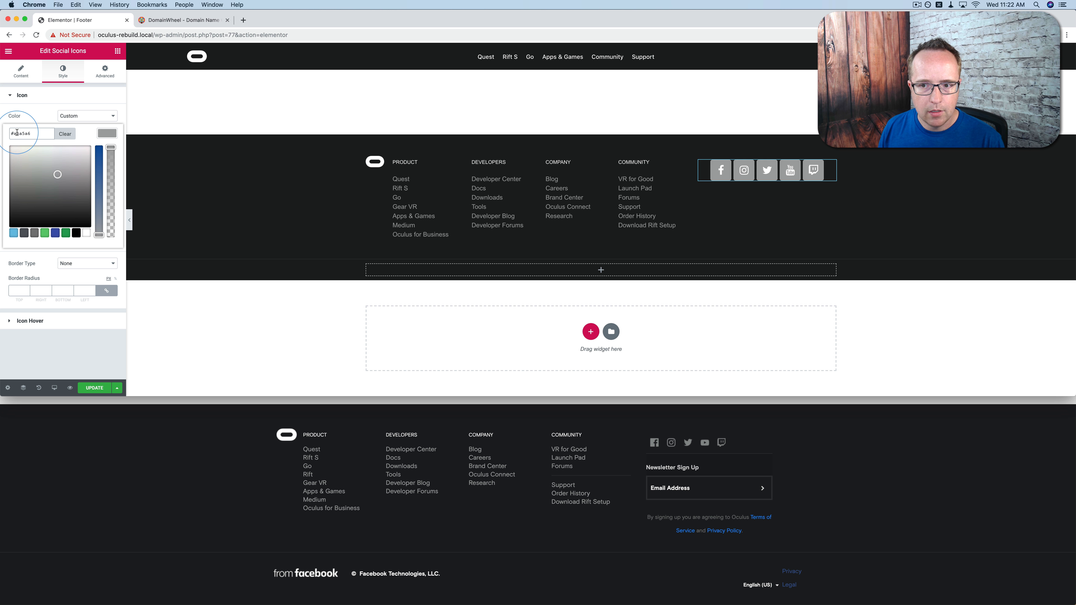
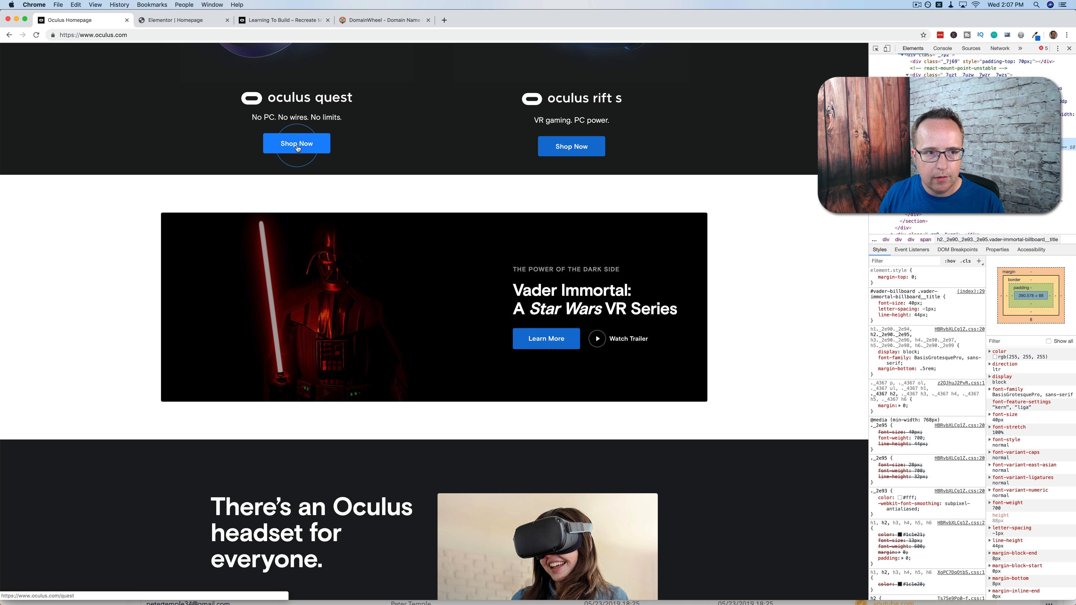
Switch to the Elementor homepage and add a two-column inner section below the Vader Immortal heading.
left_click(179, 21)
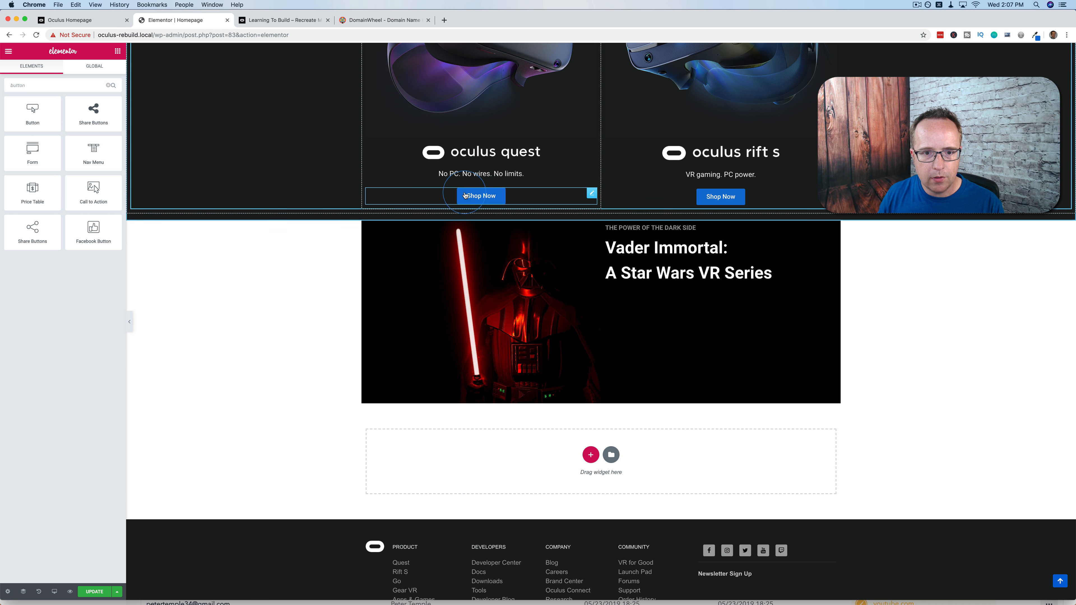
left_click(108, 85)
left_click_drag(31, 124, 661, 282)
left_click(667, 298)
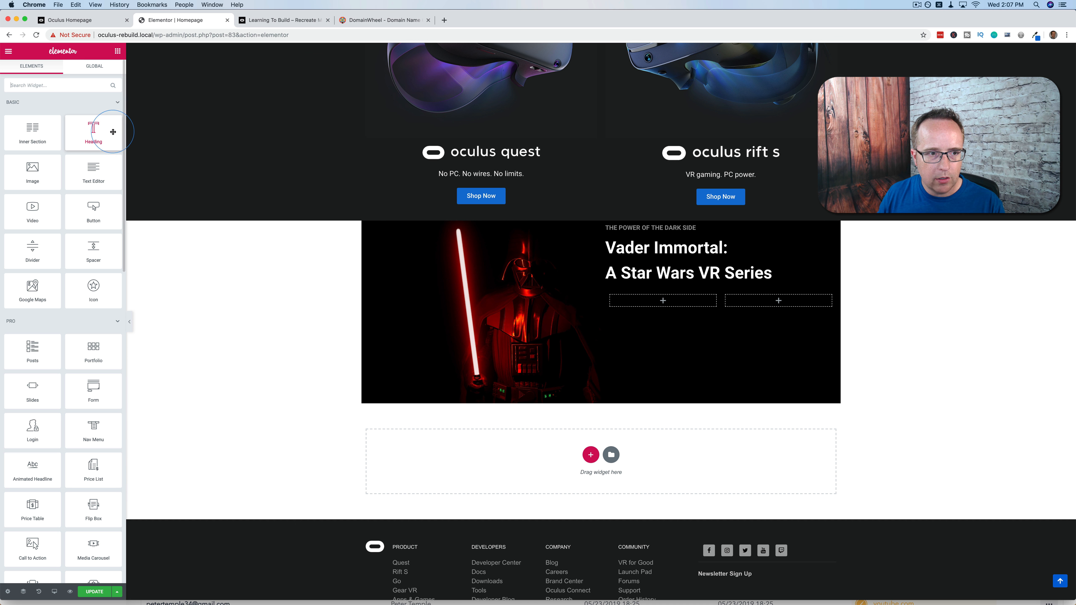
Paste the Shop Now button into the inner section's first column and change its text to Learn More.
right_click(653, 300)
left_click(677, 310)
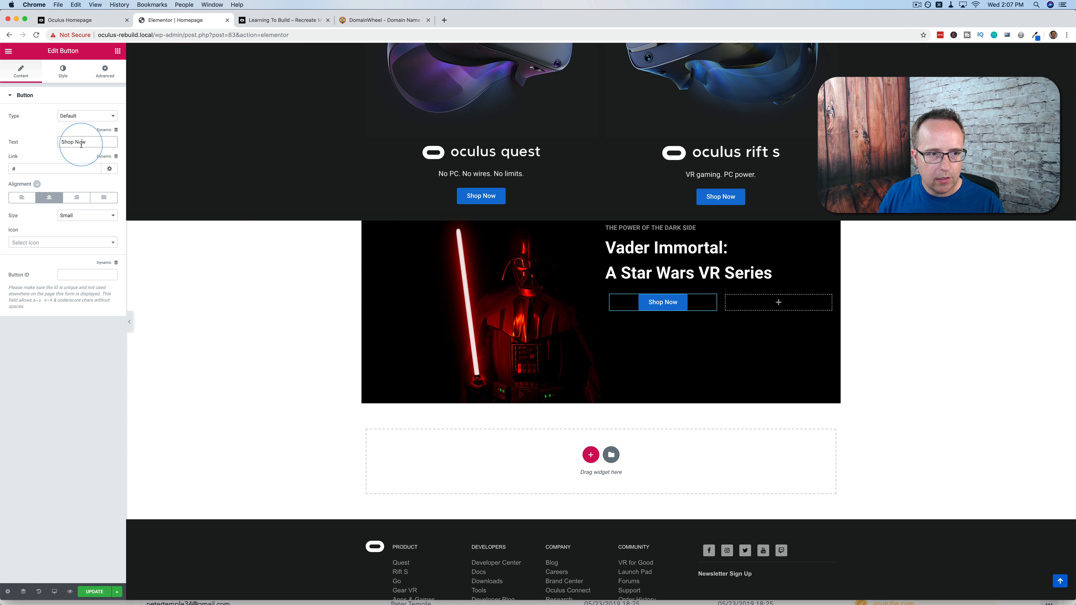
type("Lea")
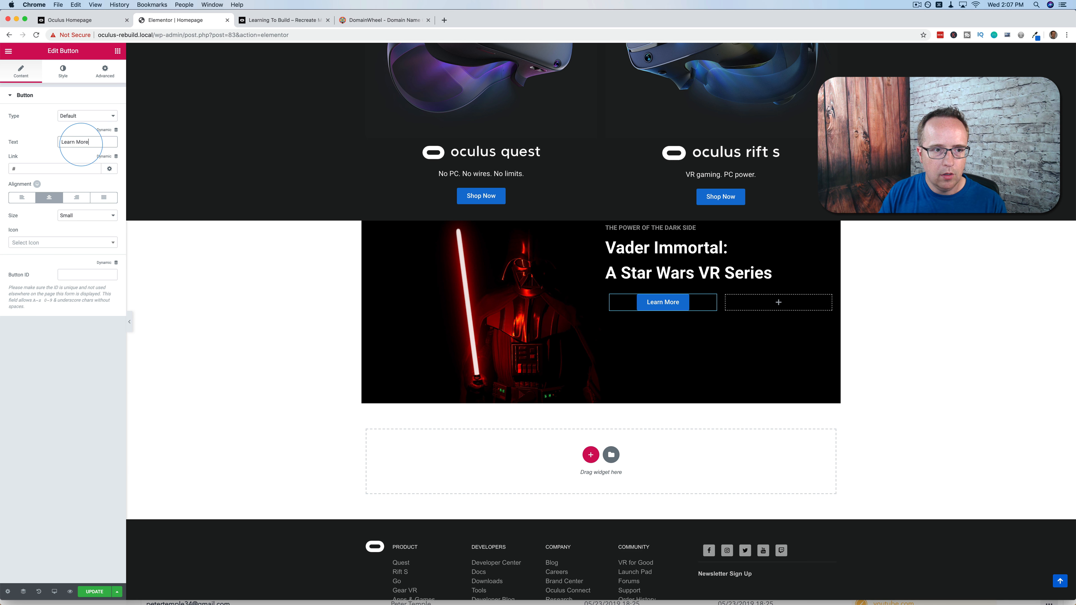
type("rn More")
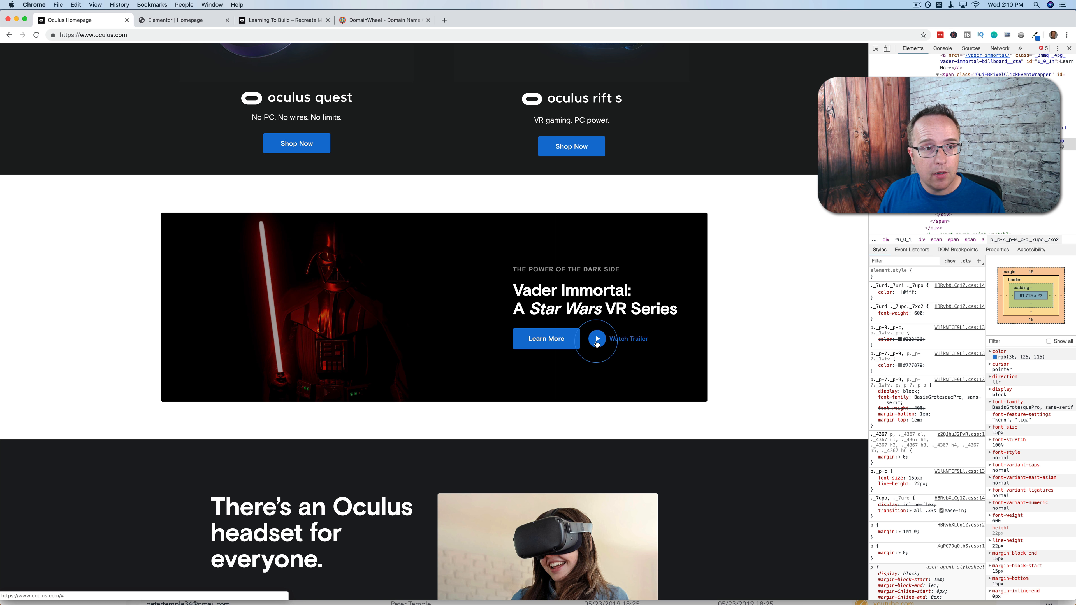
Return to the Elementor homepage and add an Icon widget to the empty column beside the Learn More button.
left_click(176, 20)
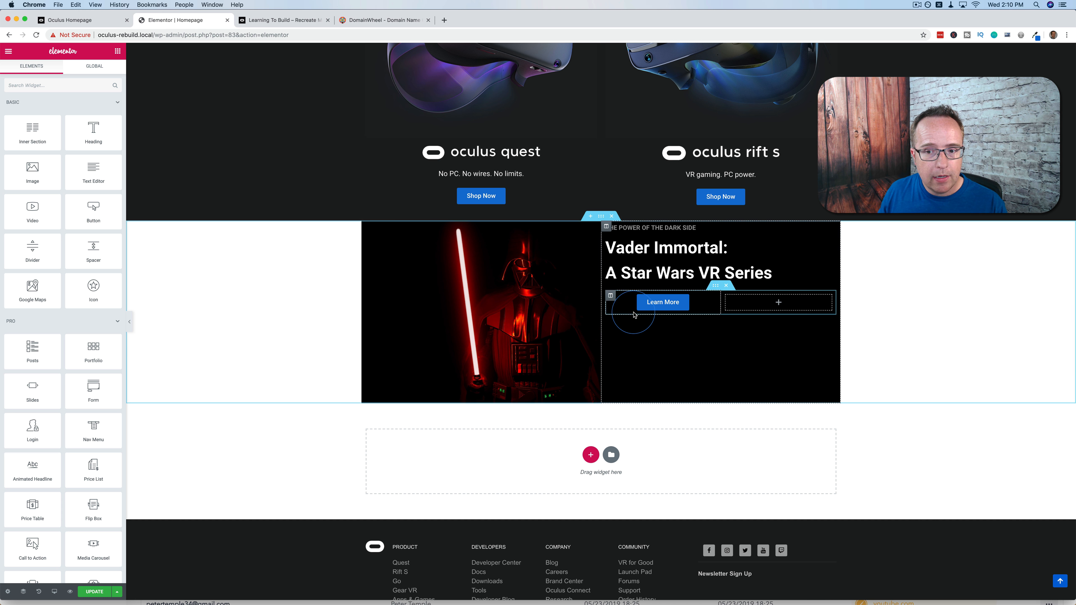
left_click(106, 84)
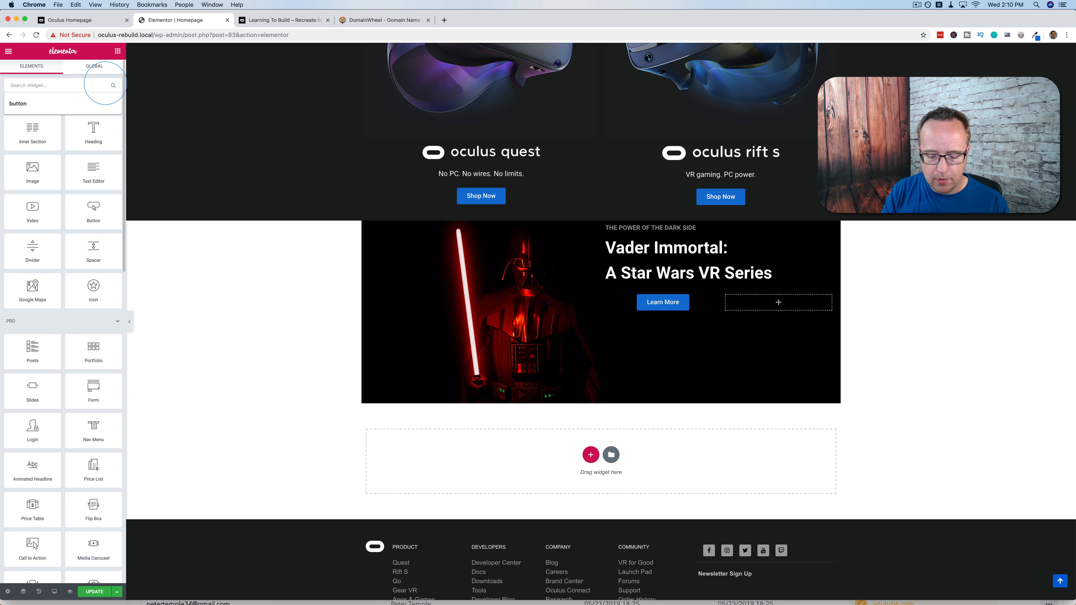
type("icon")
left_click_drag(32, 113, 779, 305)
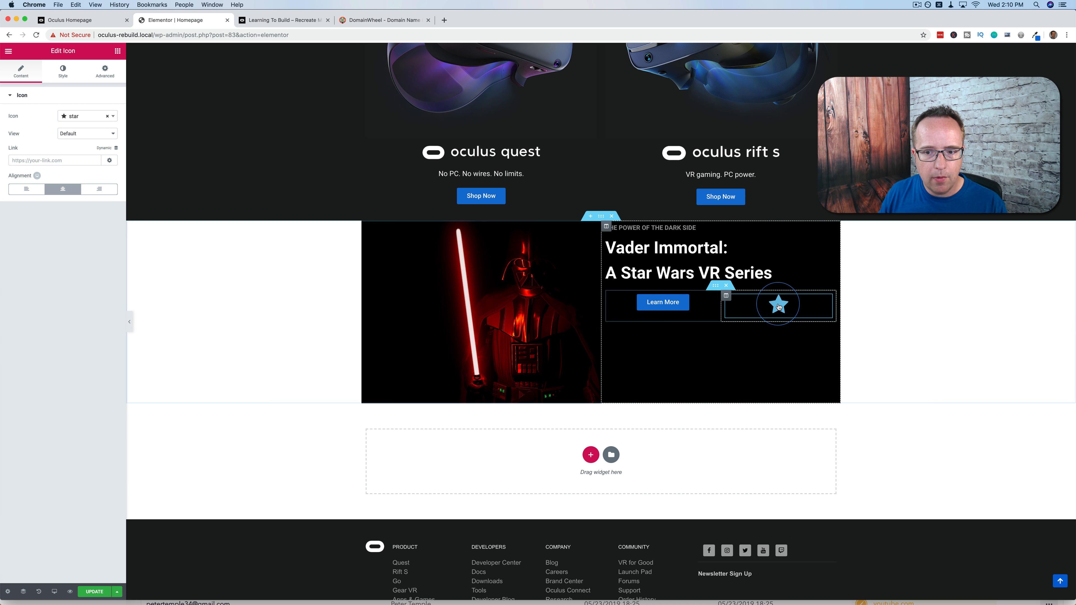
Change the new icon to play and set its view to Framed.
left_click(99, 119)
type("play")
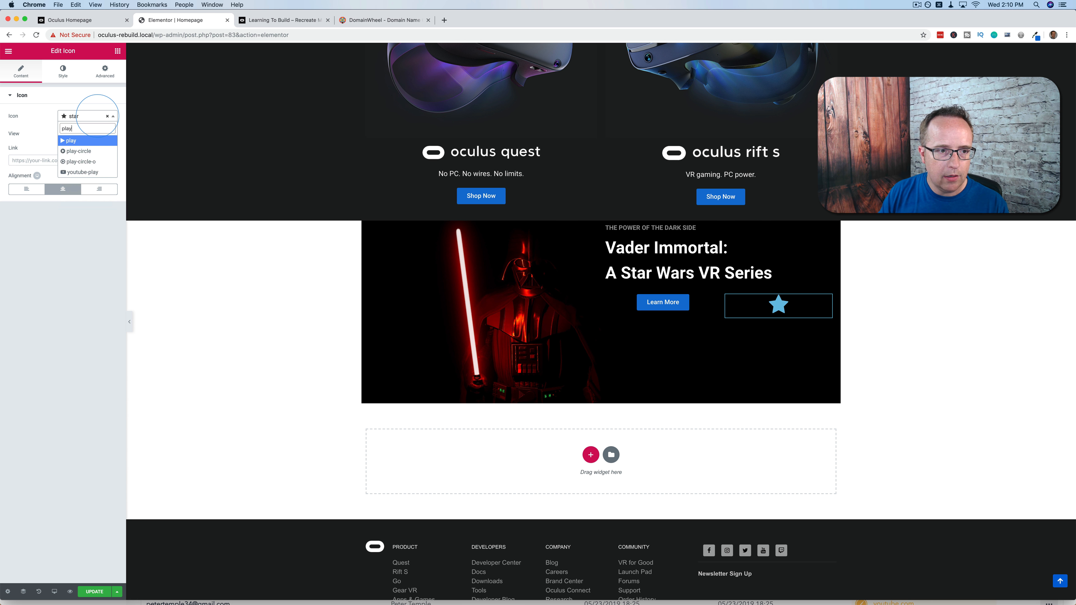
double_click(72, 137)
left_click(74, 148)
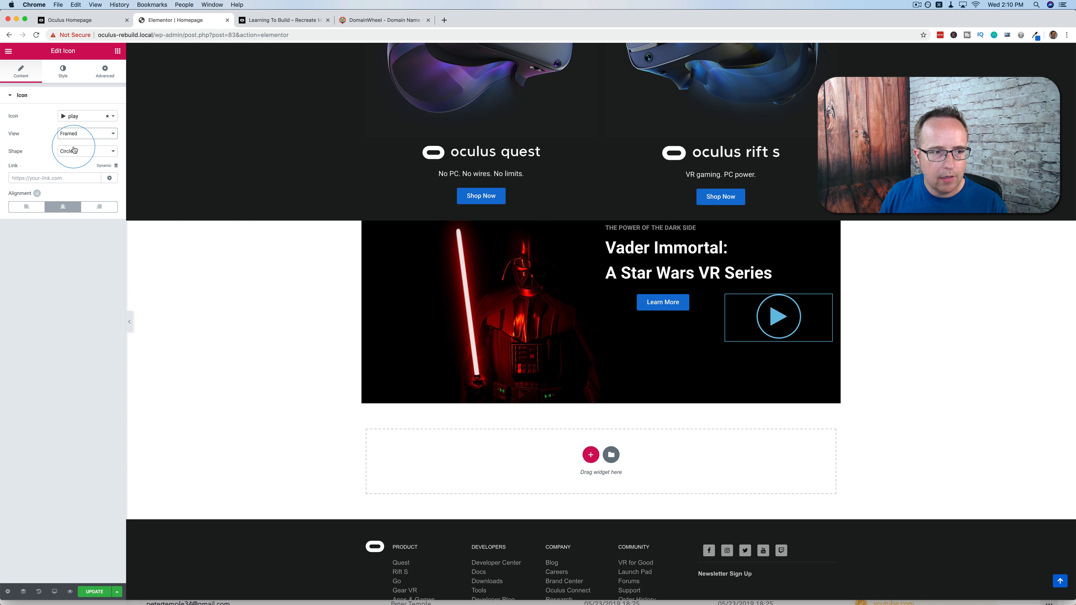
Style the play icon with size 22, padding 15 and a white primary color.
left_click(68, 77)
left_click_drag(9, 178, 20, 207)
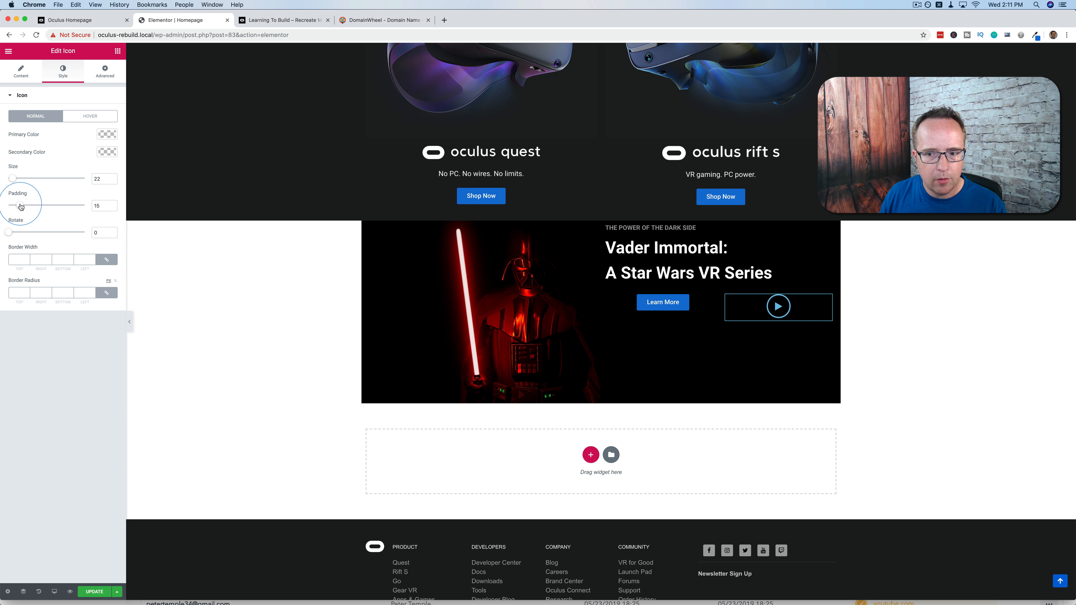
left_click(102, 136)
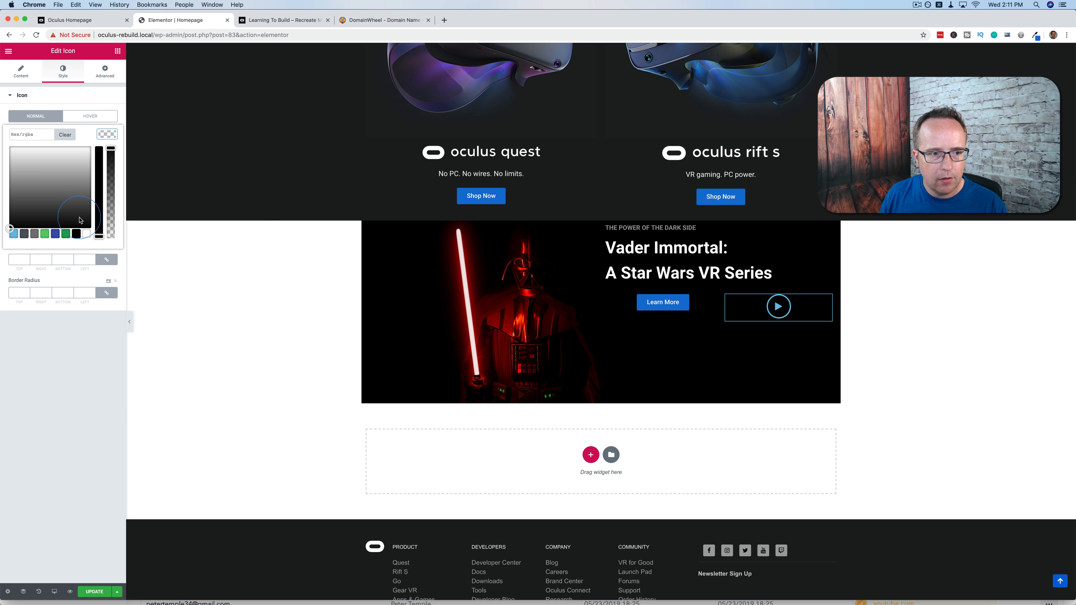
left_click(85, 234)
Copy the Learn More button's background color and apply it, #1473d4, as the play icon's hover primary color.
left_click(99, 119)
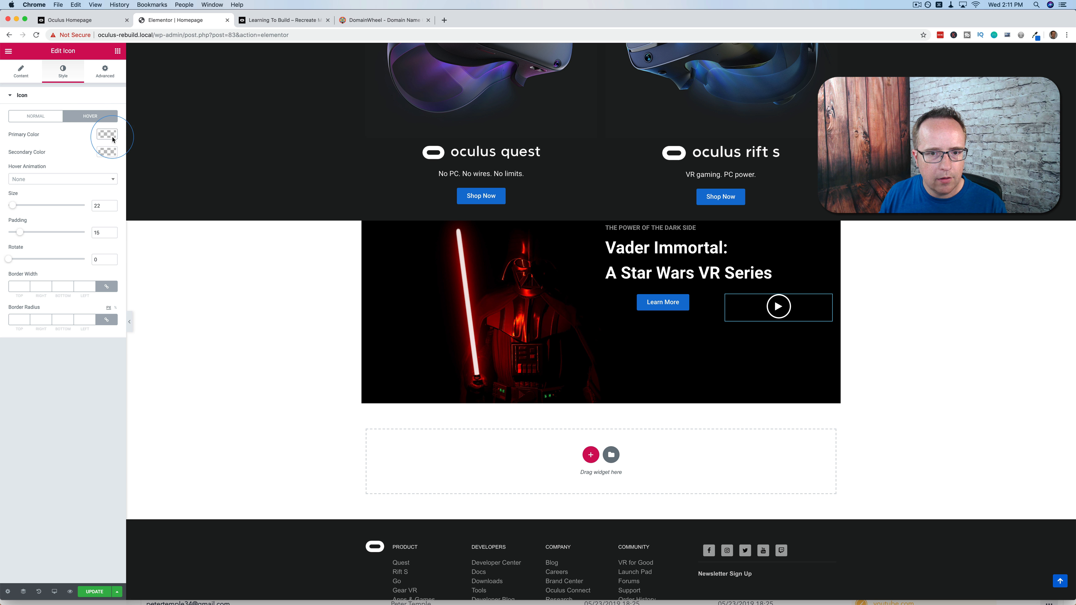
left_click(84, 20)
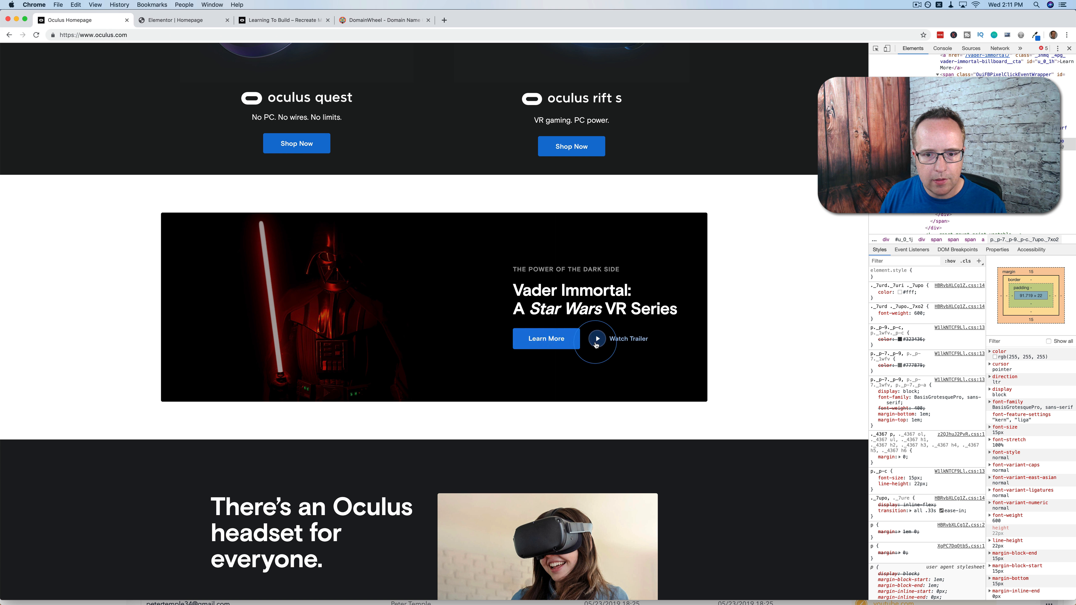
left_click(171, 21)
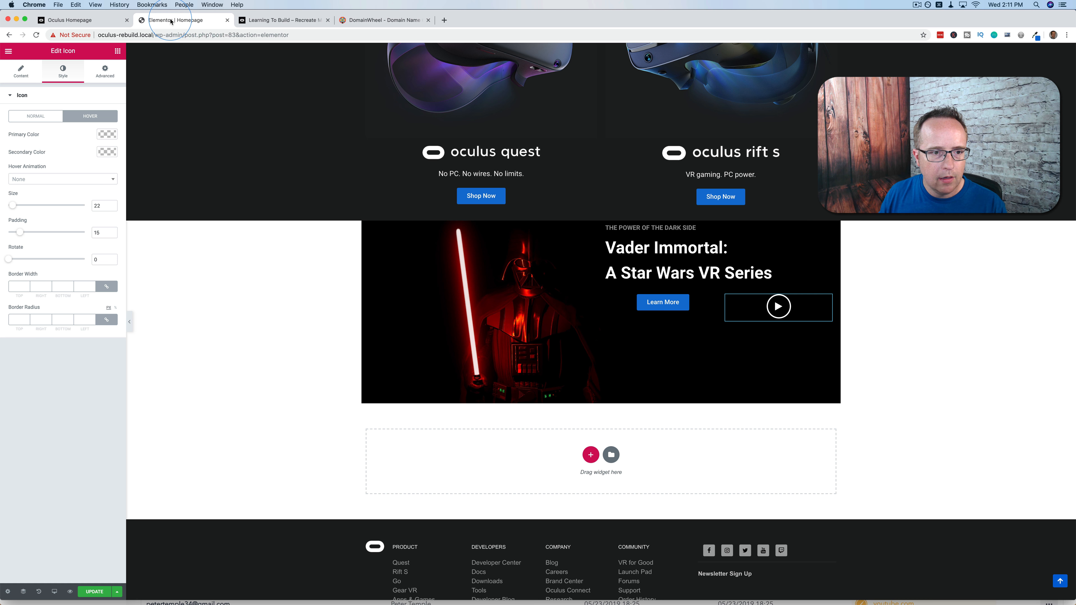
left_click(639, 303)
left_click(63, 71)
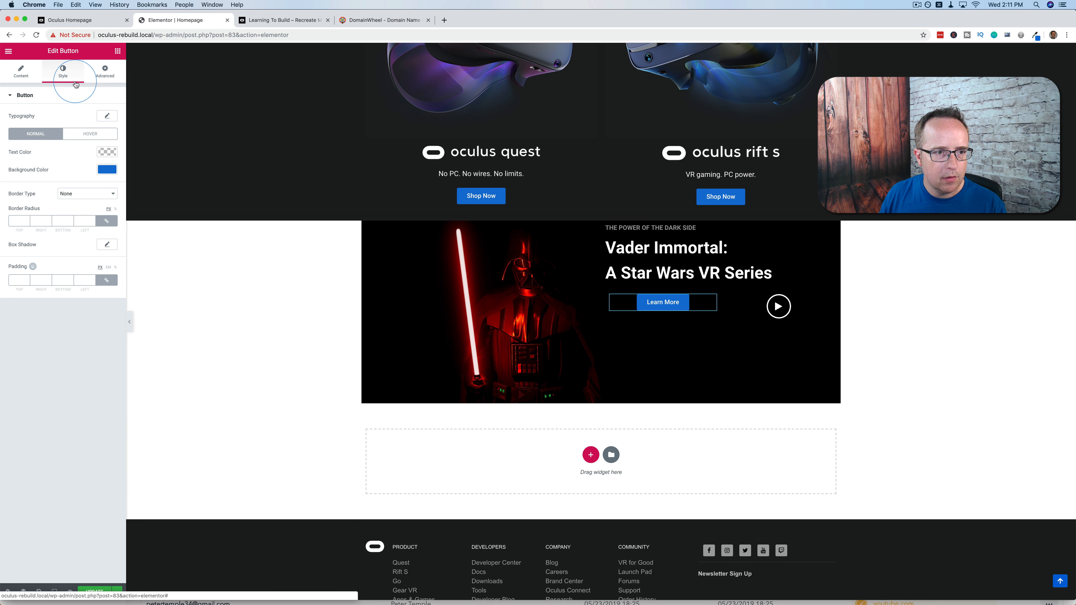
left_click(103, 170)
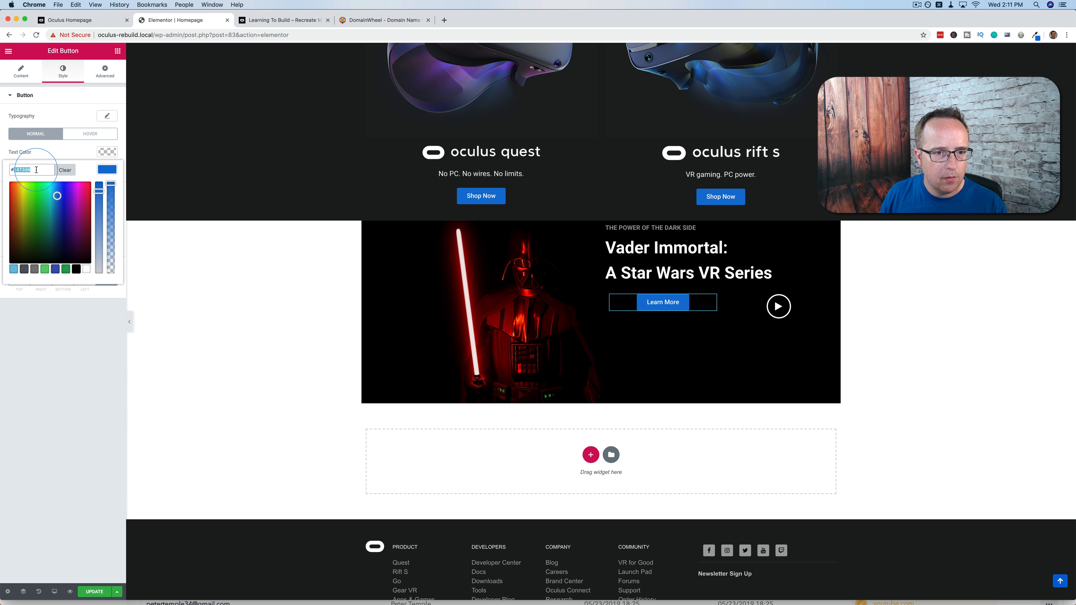
left_click(777, 306)
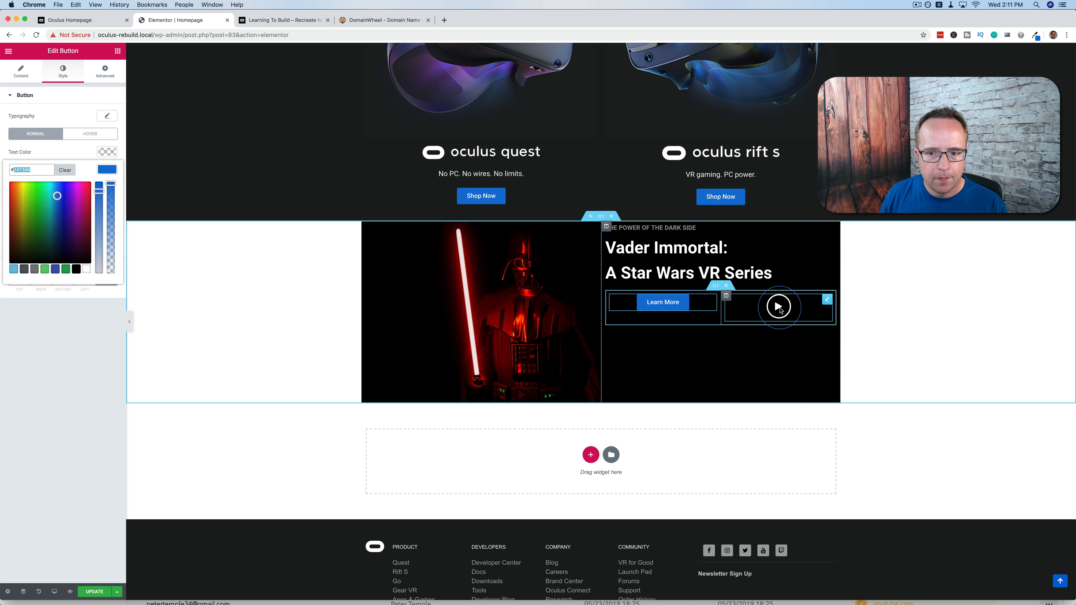
left_click(93, 104)
left_click(68, 106)
left_click(91, 116)
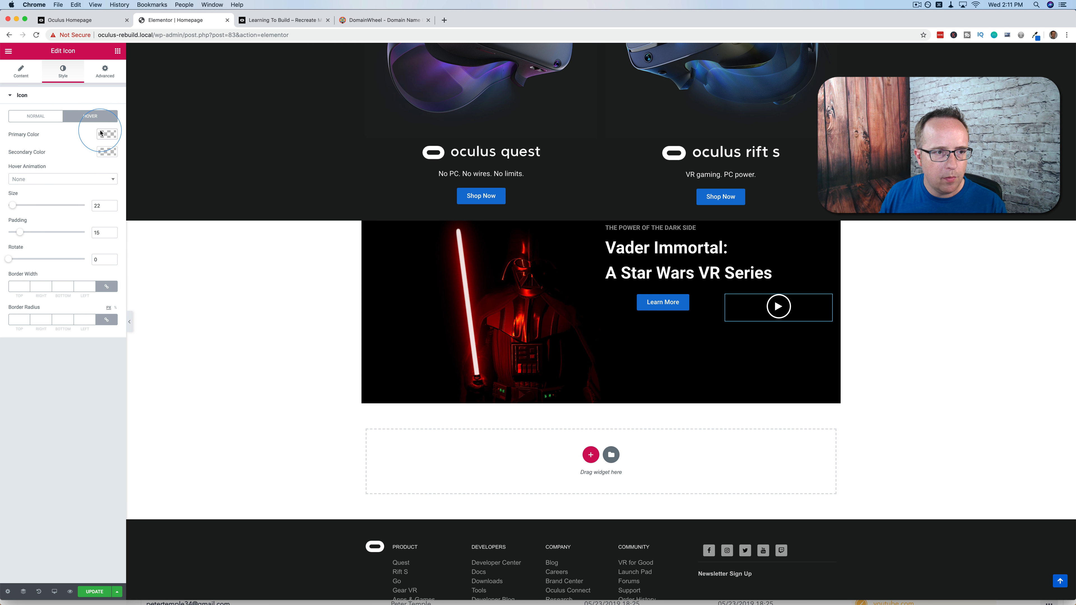
left_click(105, 133)
type("#1473d4")
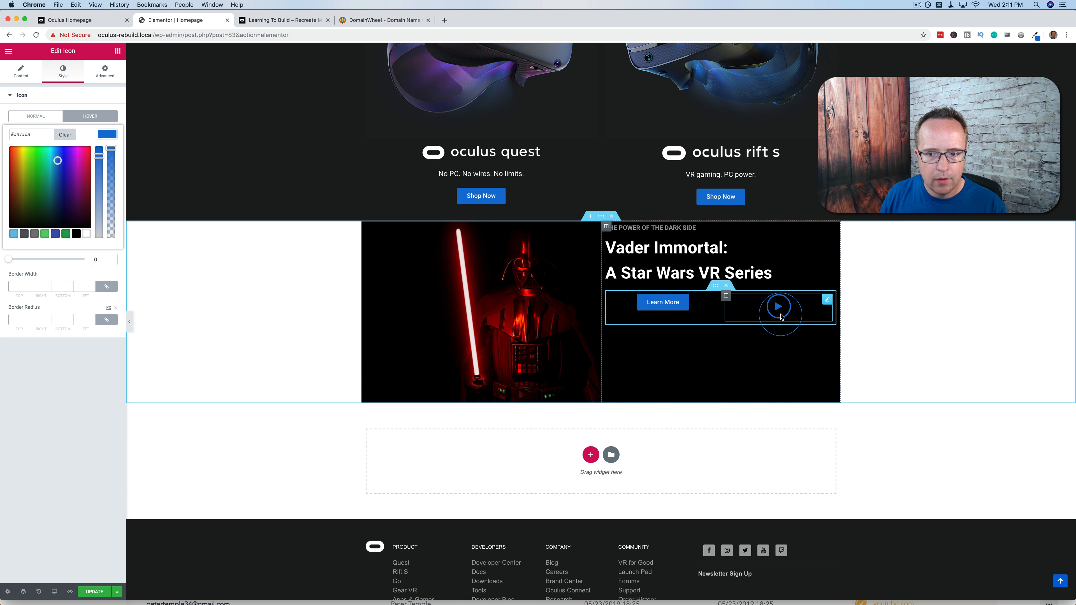
left_click(107, 134)
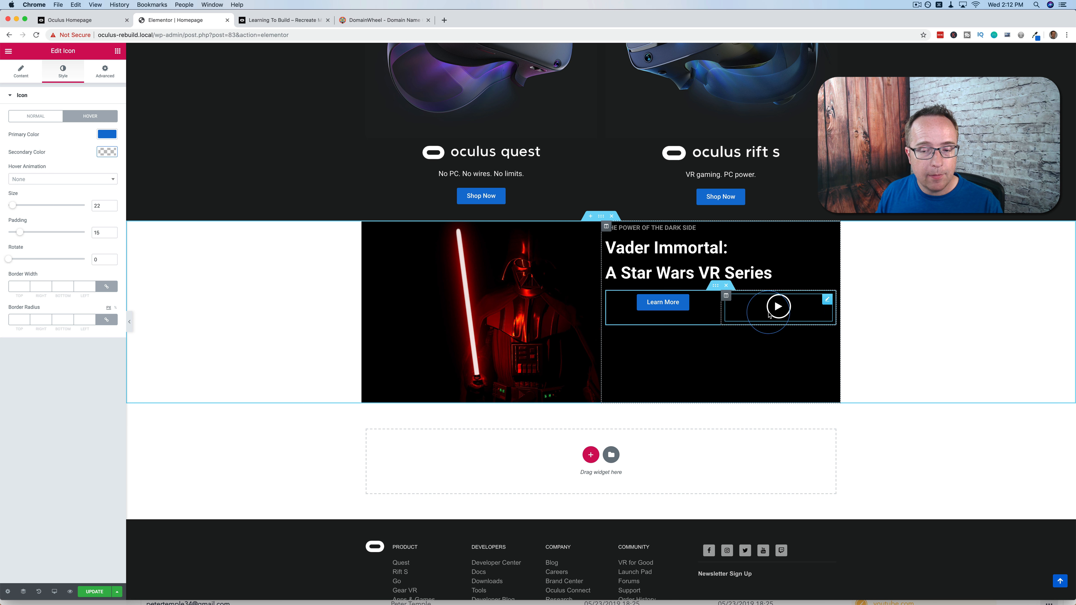
Add a new column after the play icon's column and narrow the icon column to about 16.5% width.
right_click(727, 298)
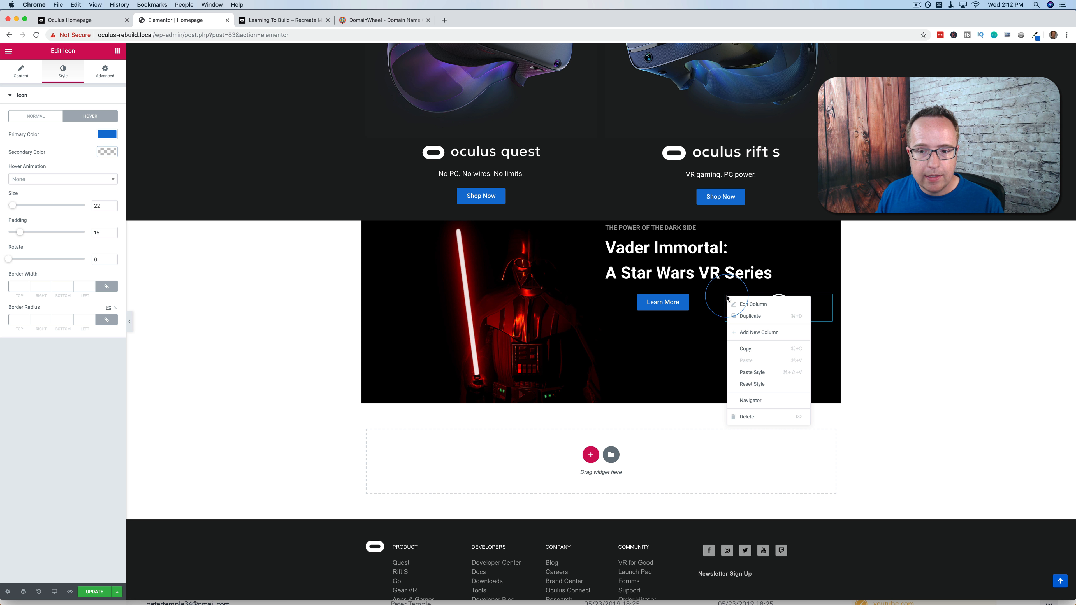
left_click(766, 322)
left_click_drag(740, 309, 701, 305)
left_click(73, 22)
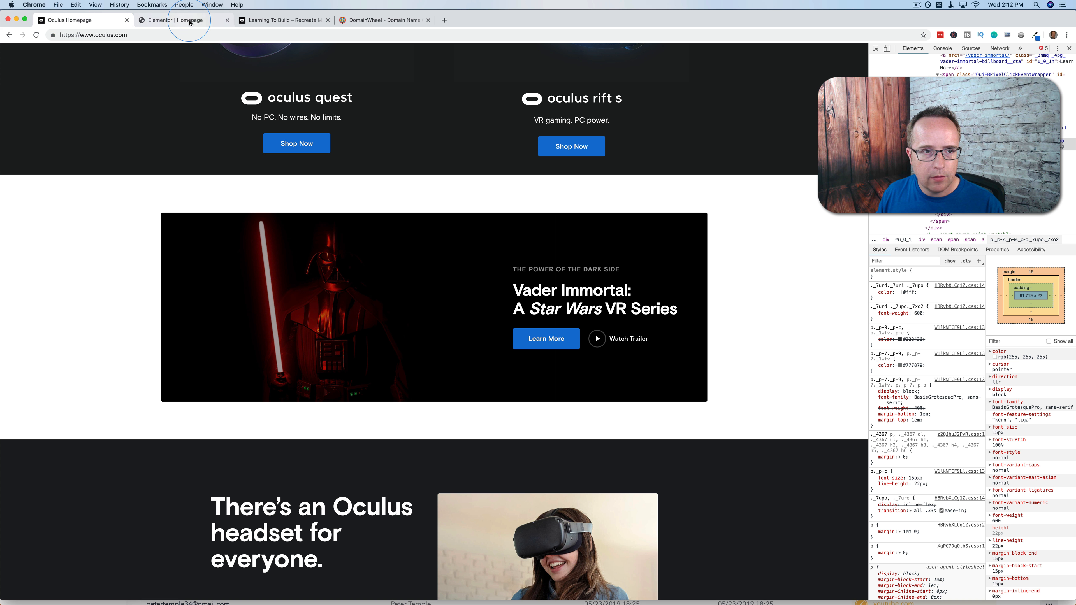
left_click(182, 18)
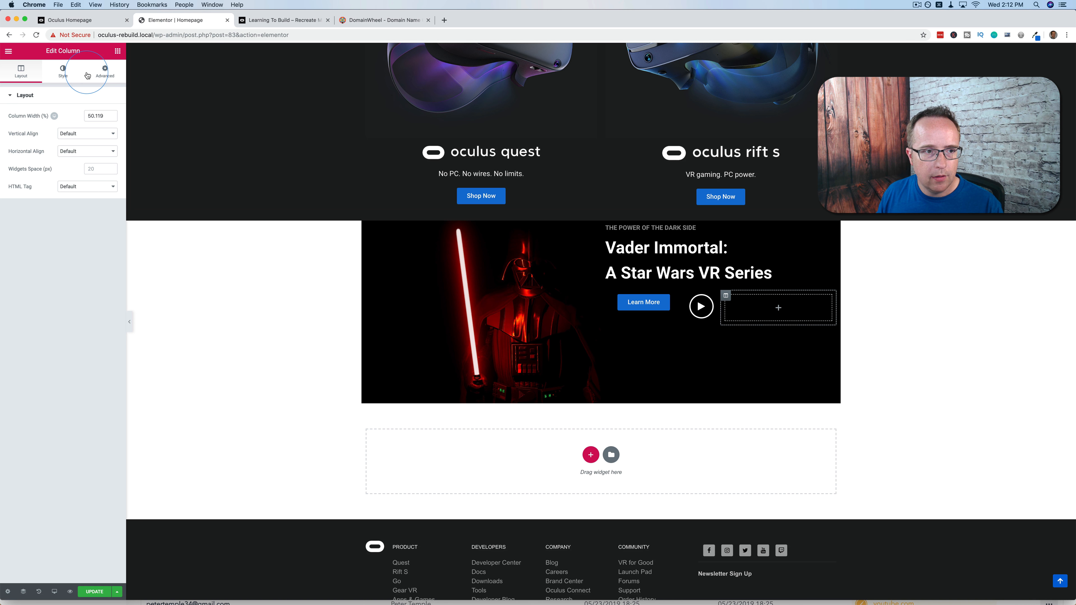
Add a Heading widget to the new empty column and set its title to Watch Trailer.
left_click(117, 52)
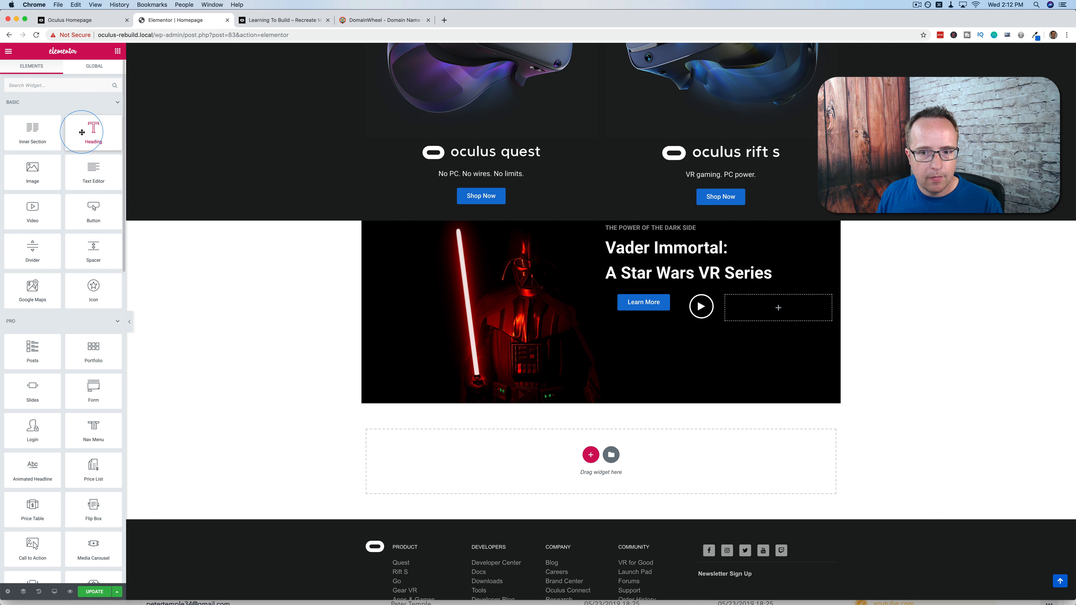
left_click_drag(82, 132, 779, 307)
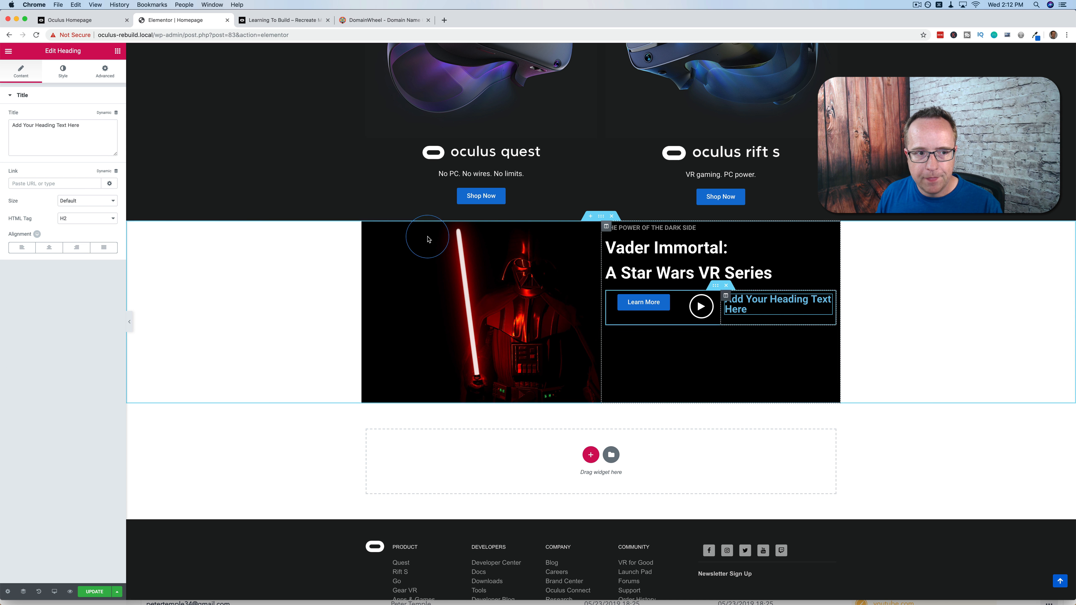
triple_click(80, 123)
type("Watch Trailer")
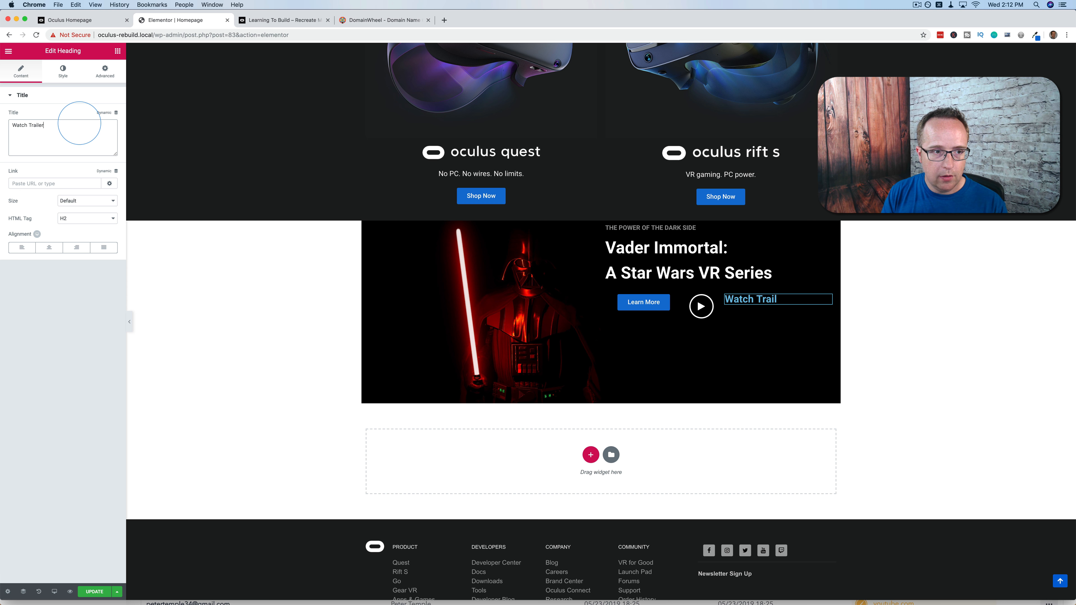
Set the Watch Trailer heading's text color to white and its font size to 21 px.
left_click(63, 71)
left_click(107, 115)
left_click(96, 324)
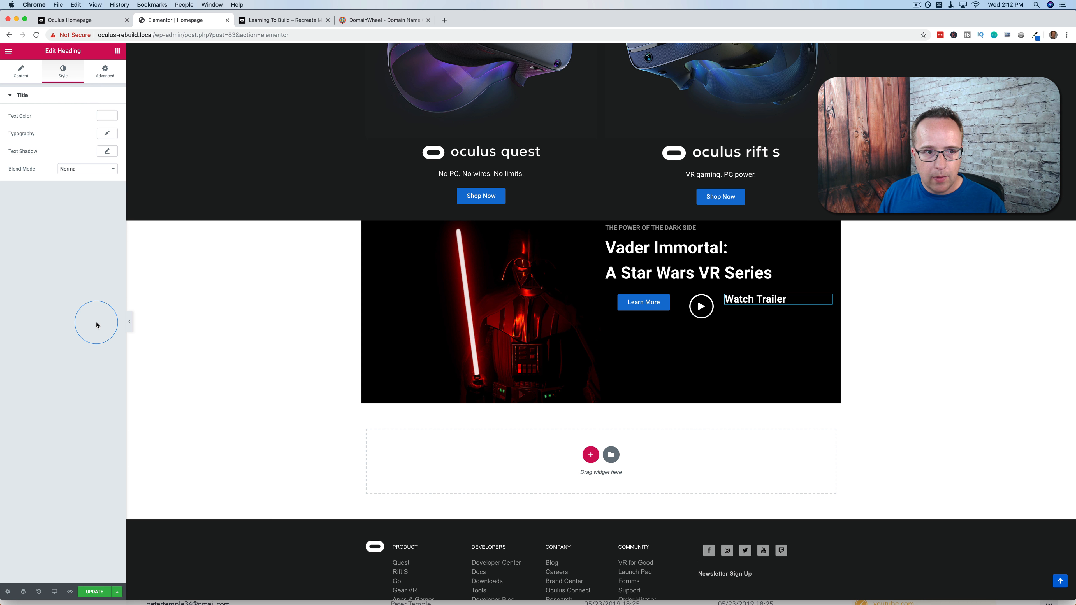
left_click(107, 133)
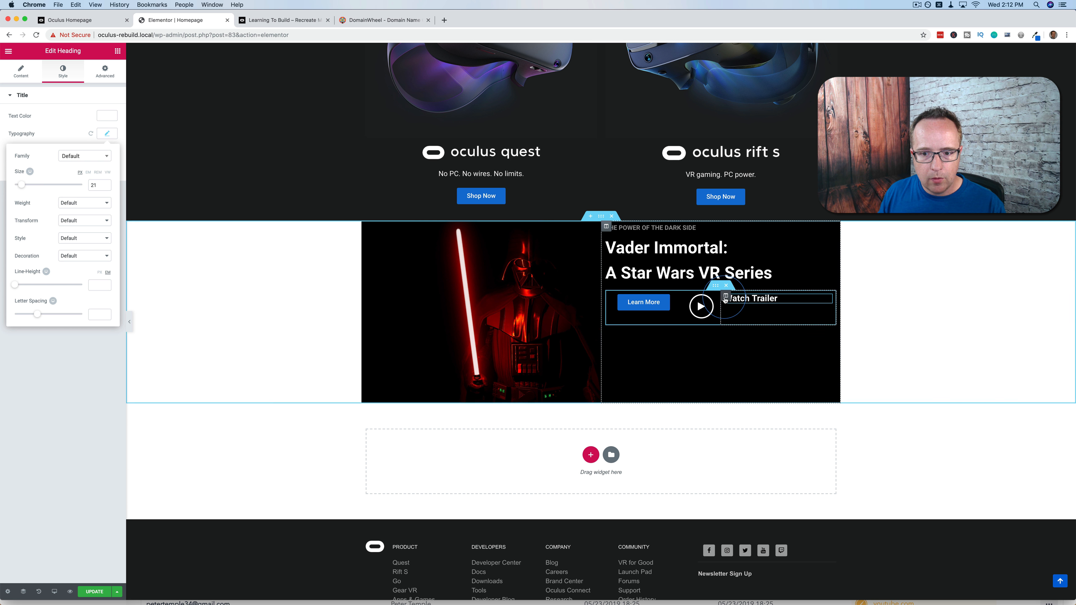
Set the Watch Trailer column's vertical alignment to Middle and compare it with the original Oculus page.
left_click(725, 295)
left_click(104, 132)
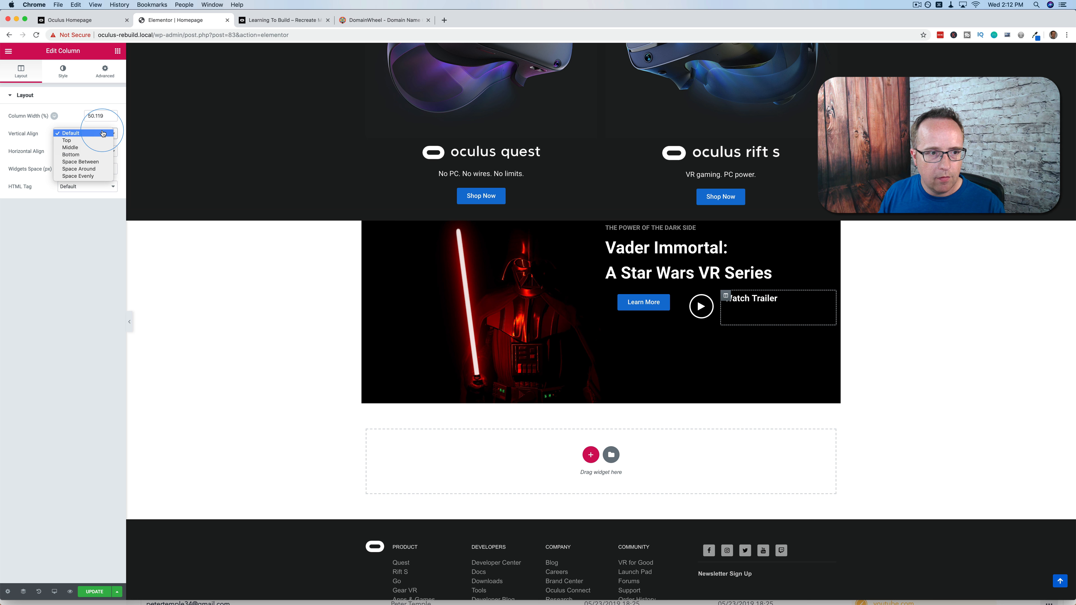
left_click(91, 146)
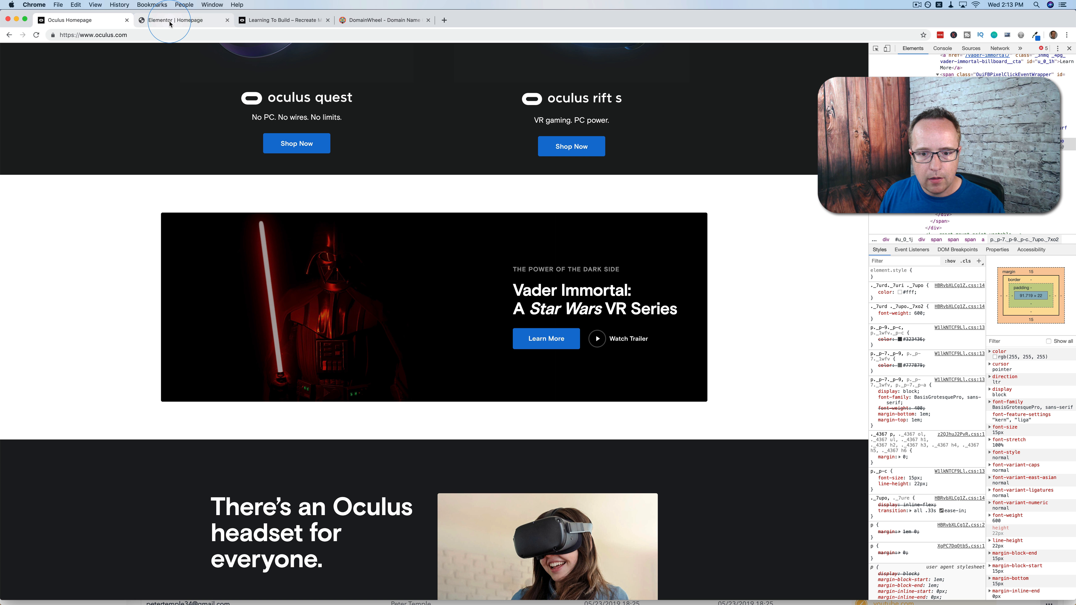
left_click(170, 22)
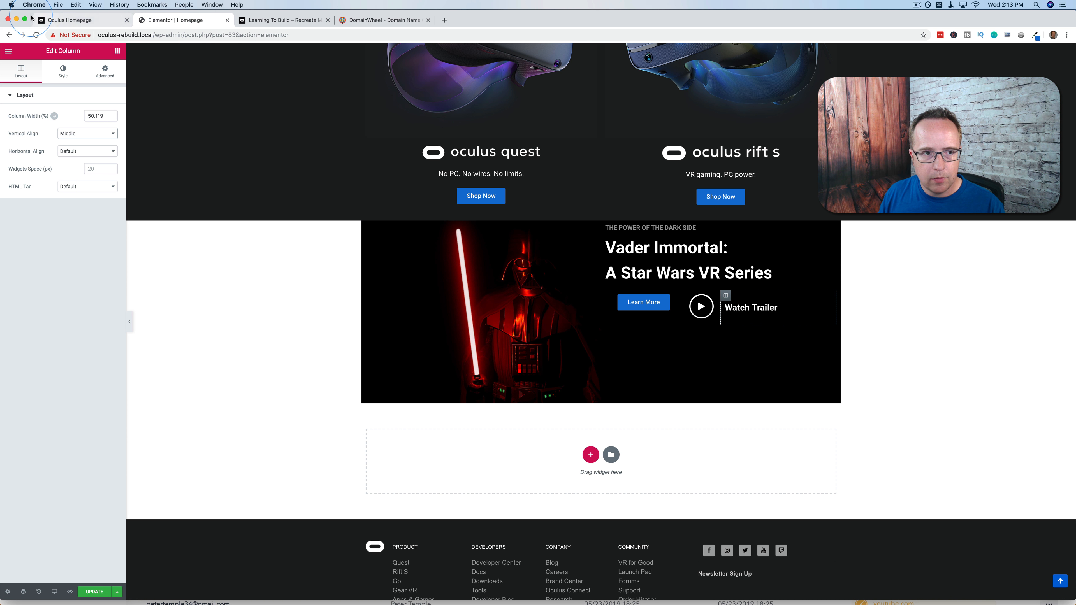
Compare the Learn More button with the original Oculus page and set its size to Medium.
left_click(72, 20)
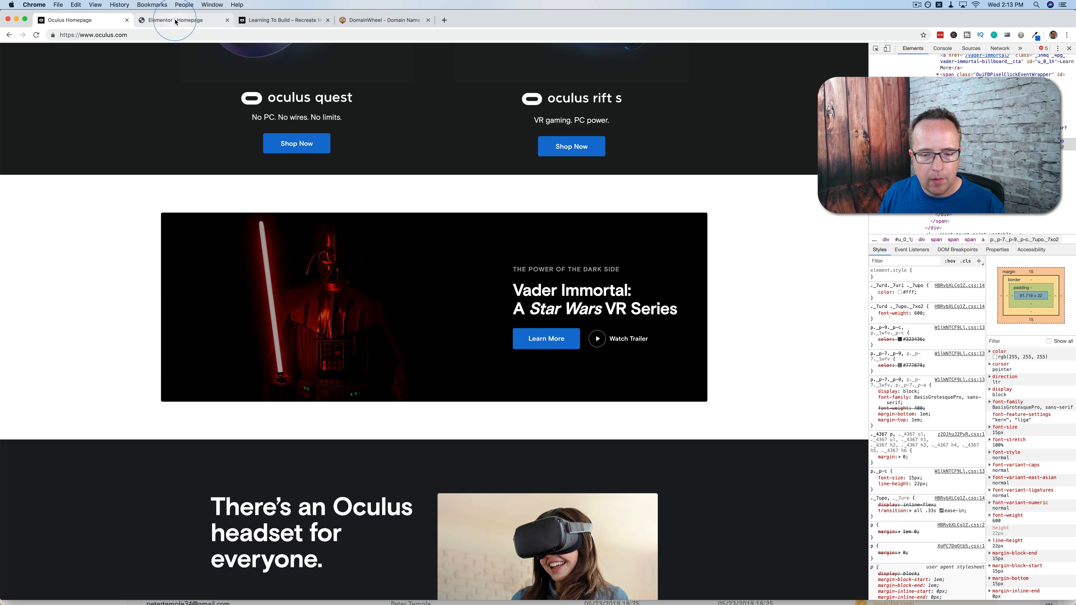
left_click(175, 22)
left_click(96, 194)
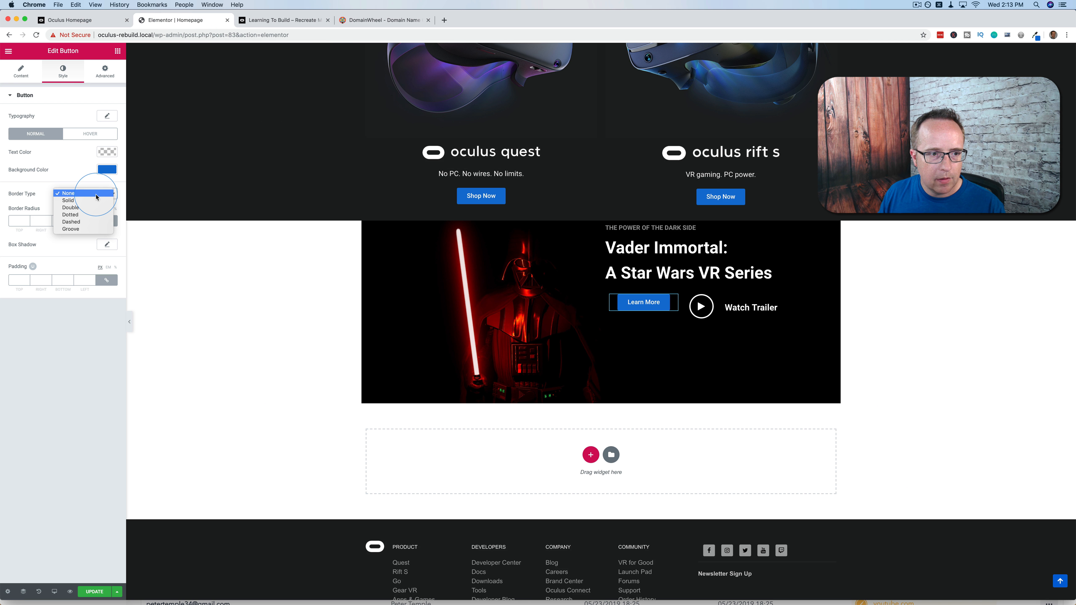
left_click(90, 181)
left_click(28, 71)
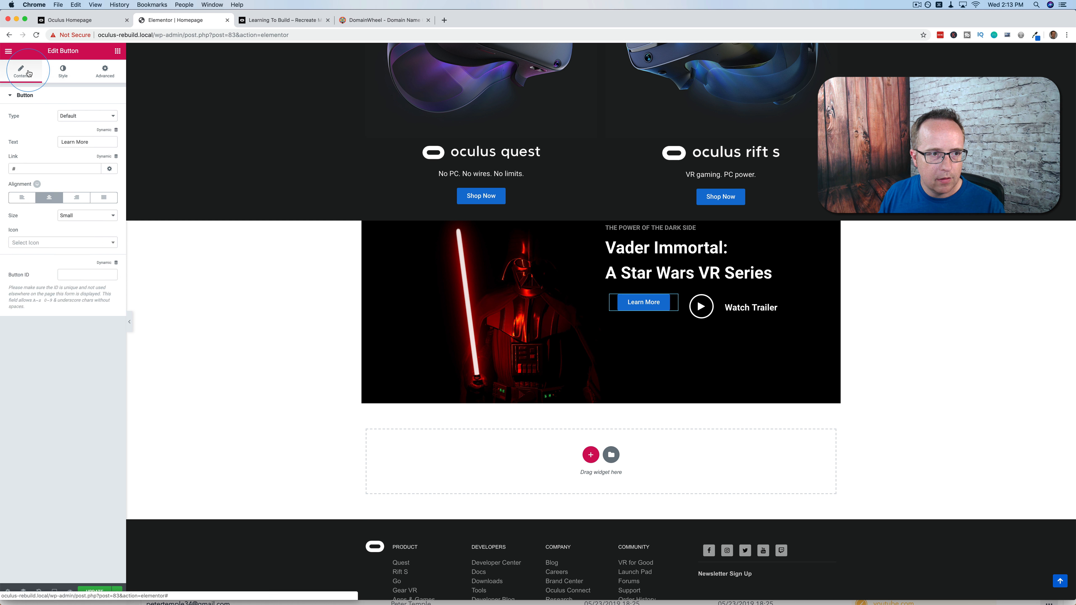
left_click(85, 215)
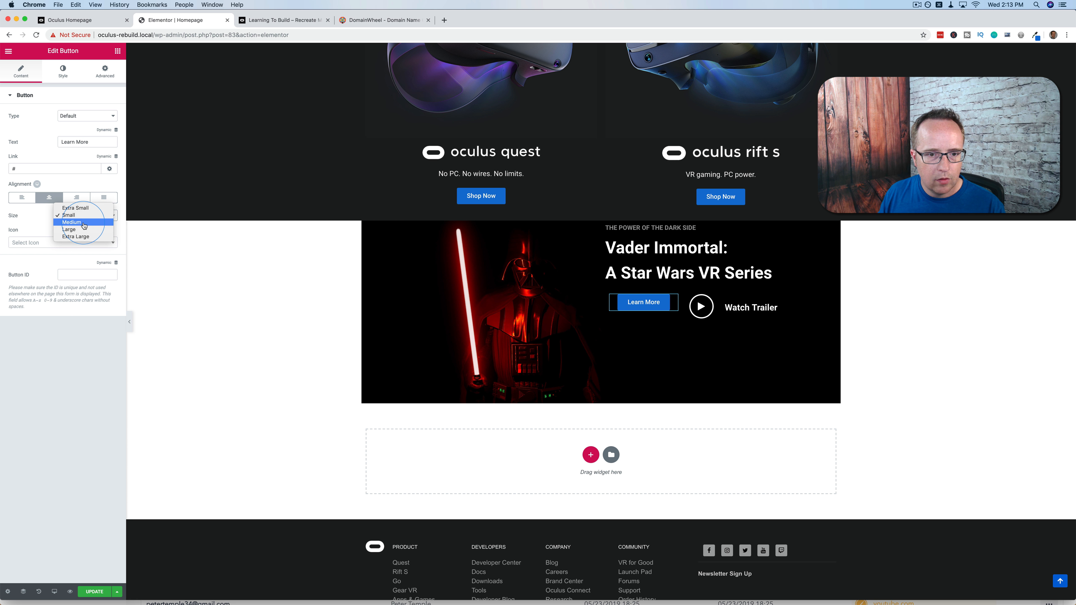
left_click(84, 225)
Set the vertical alignment of the Learn More button's column and the play icon's column to Middle.
left_click(263, 167)
left_click(85, 133)
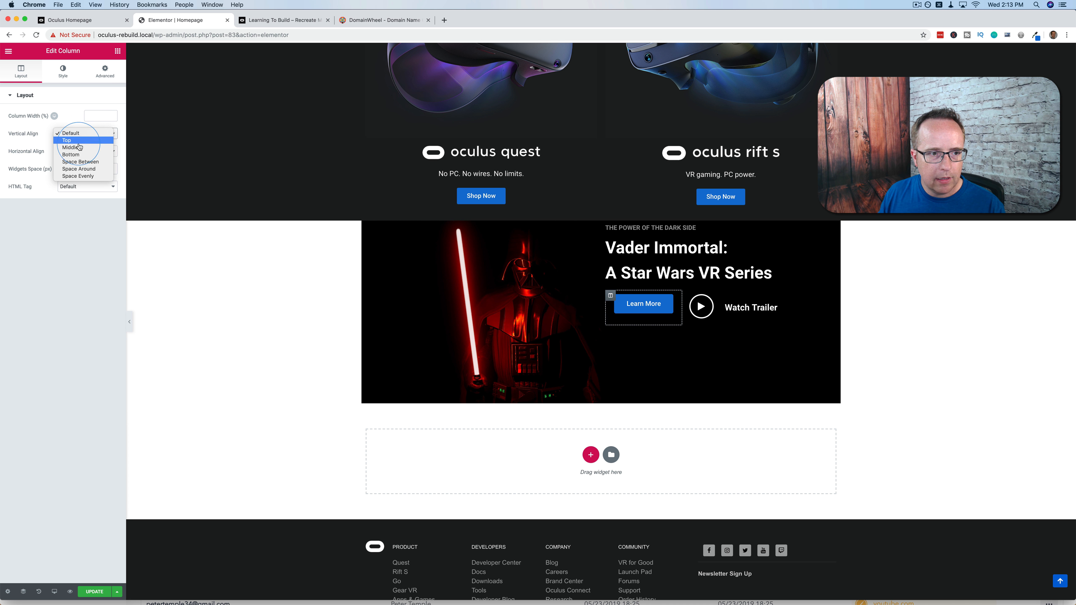
left_click(78, 148)
left_click(713, 301)
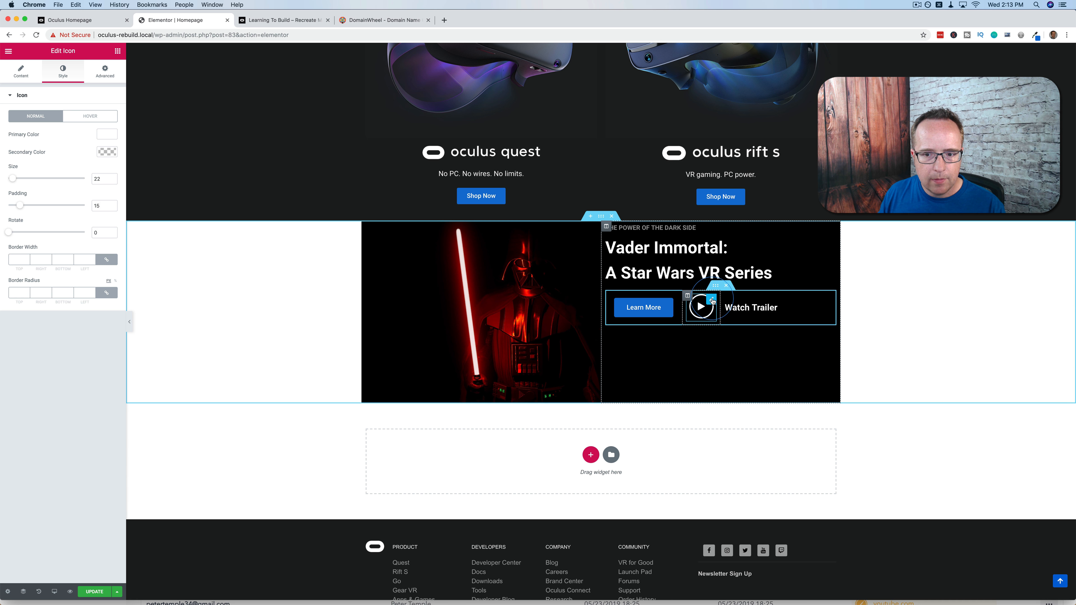
left_click(687, 295)
left_click(85, 134)
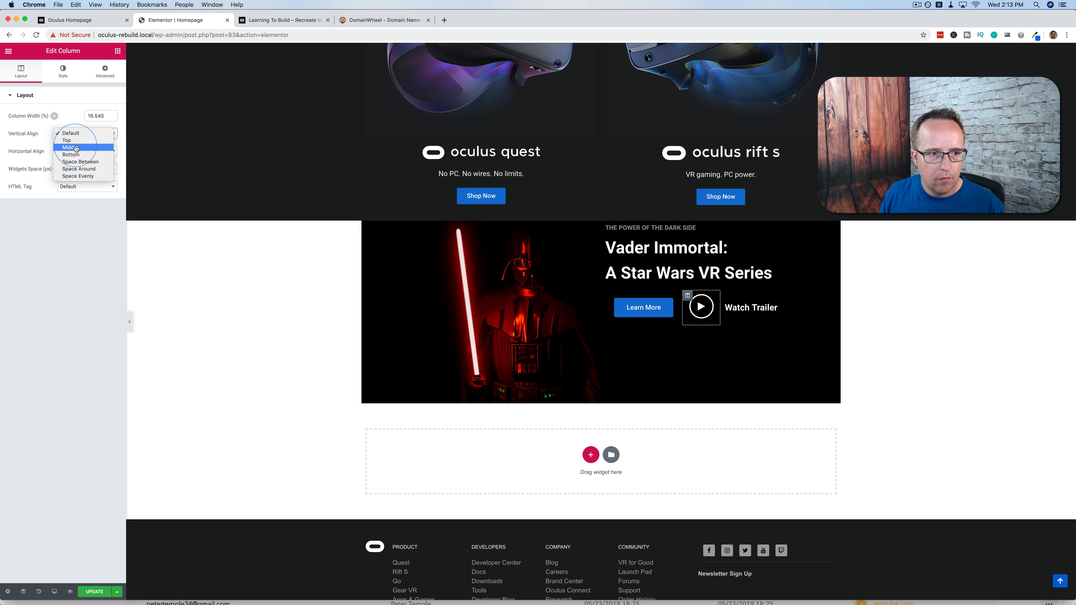
left_click(76, 148)
Reduce the Watch Trailer heading's font size in its typography settings.
left_click(826, 307)
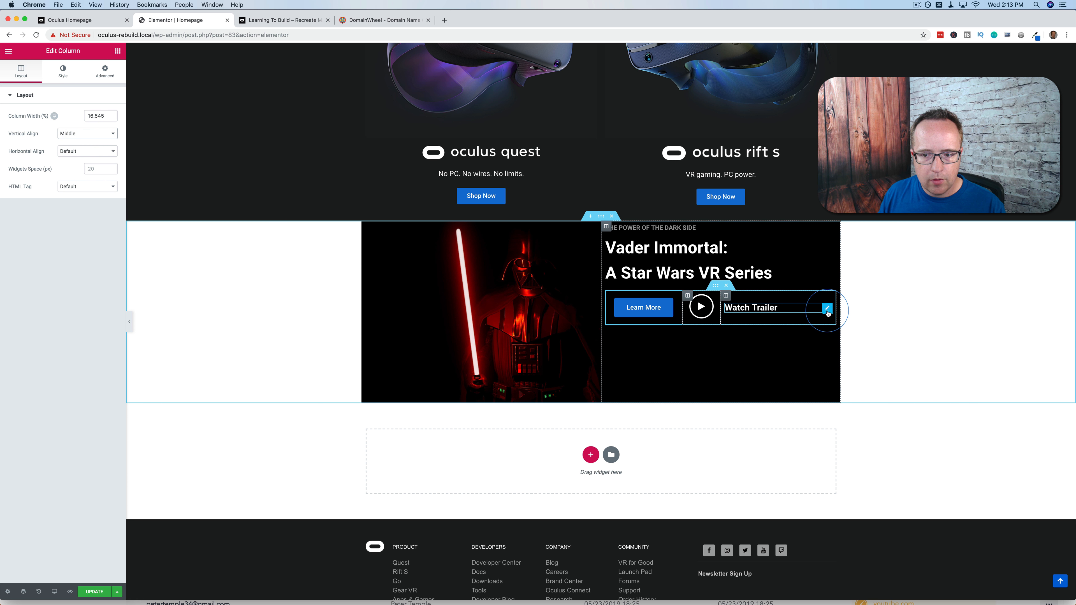
left_click(63, 71)
left_click(107, 134)
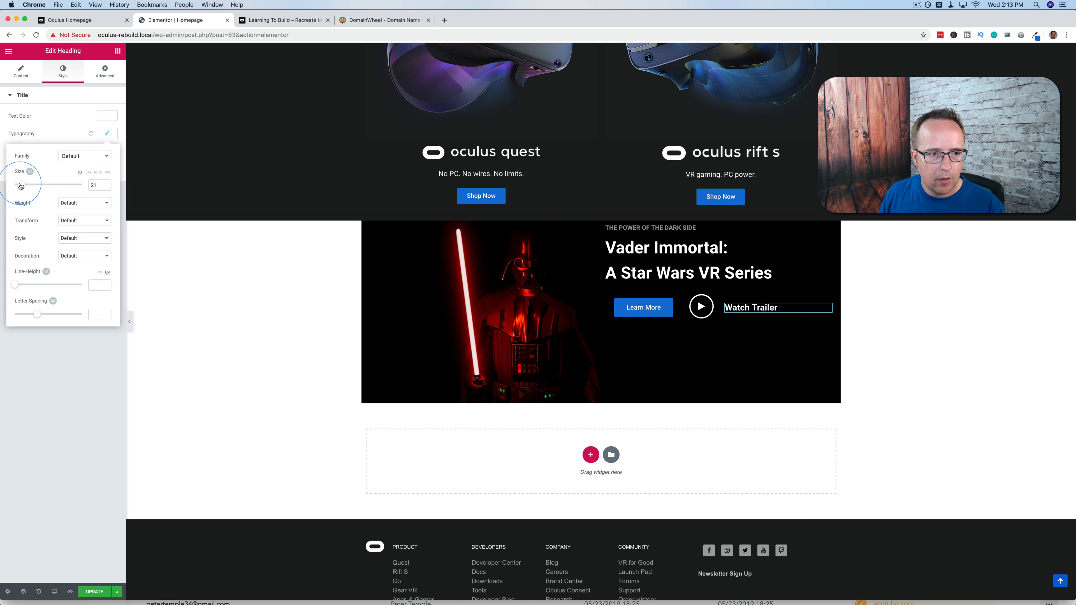
left_click_drag(20, 186, 19, 186)
left_click(170, 22)
Set the Vader Immortal section's top and bottom padding to 100 px, with the sides at 0.
left_click(600, 216)
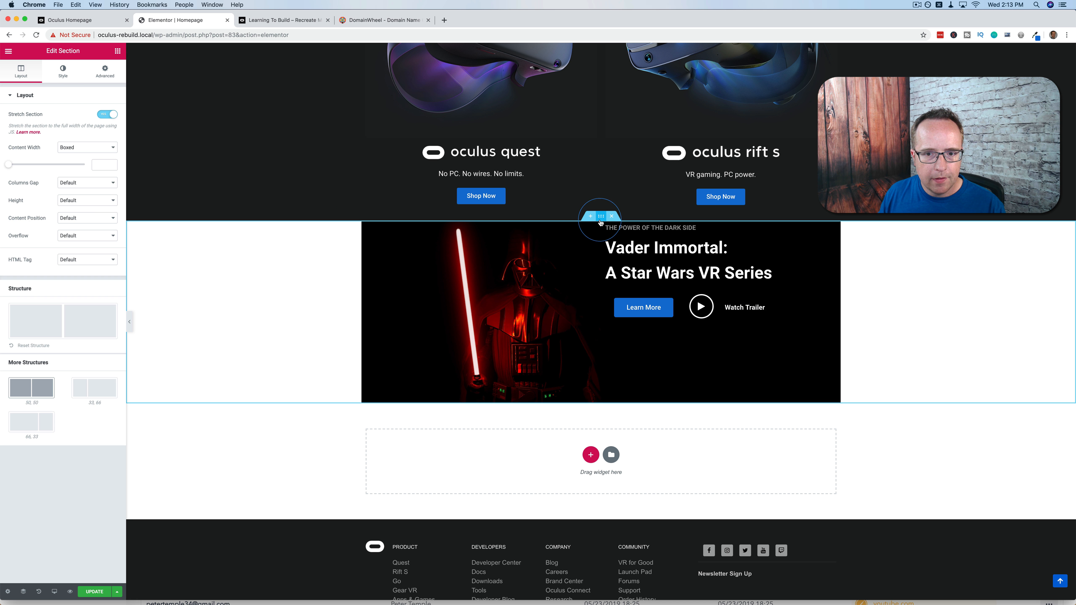
left_click(103, 73)
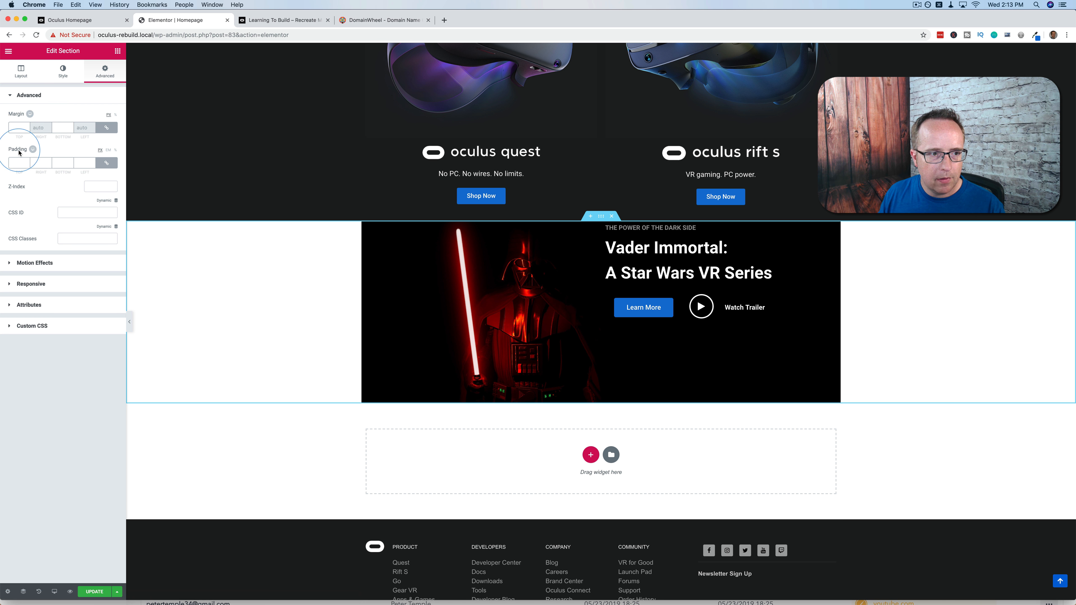
left_click(106, 161)
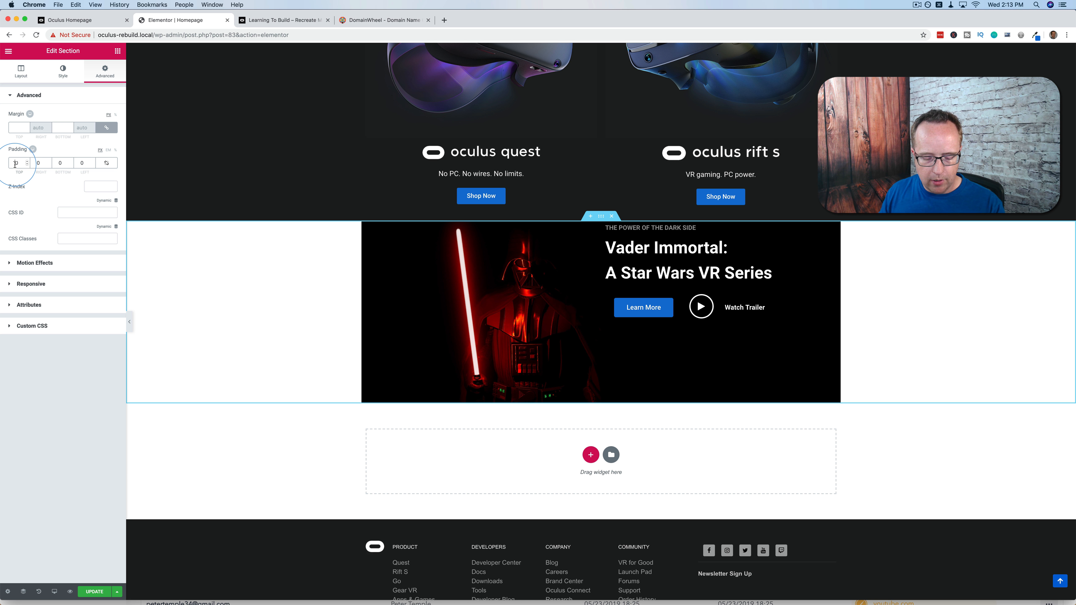
type("100")
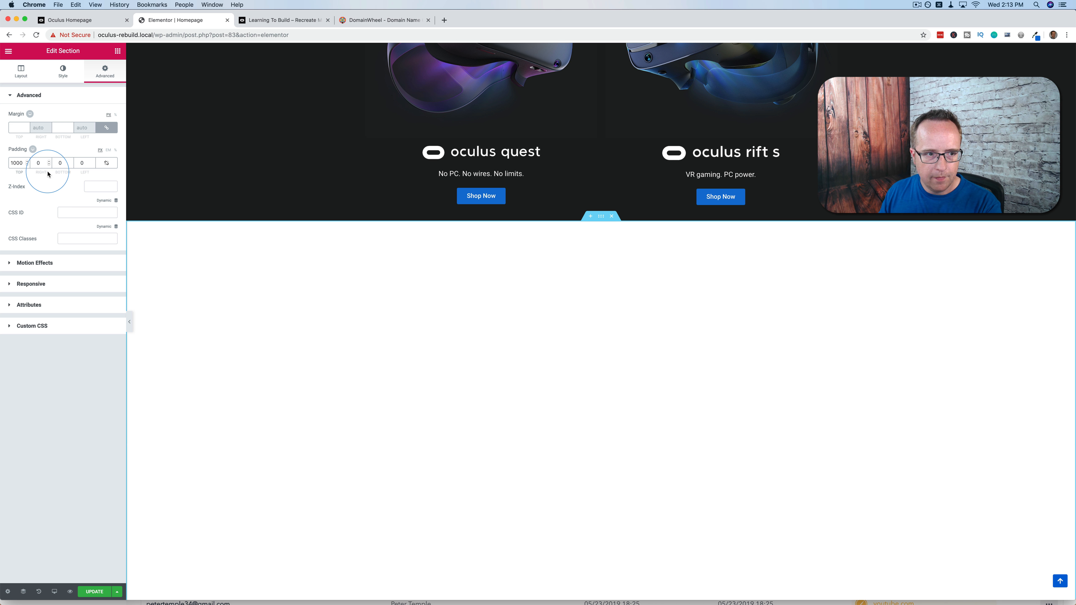
type("0")
key("BackSpace")
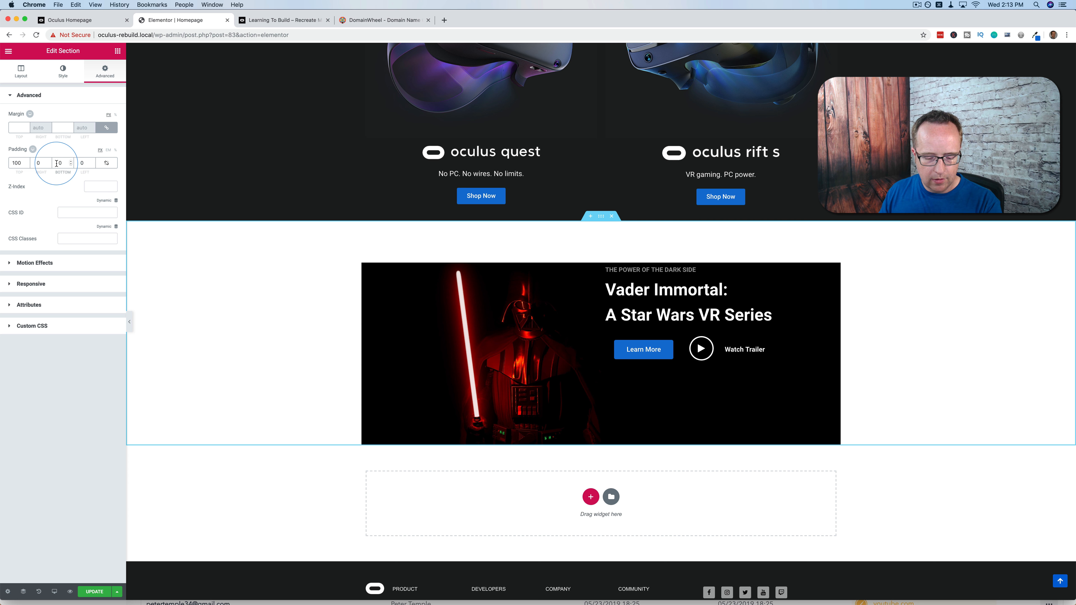
type("100")
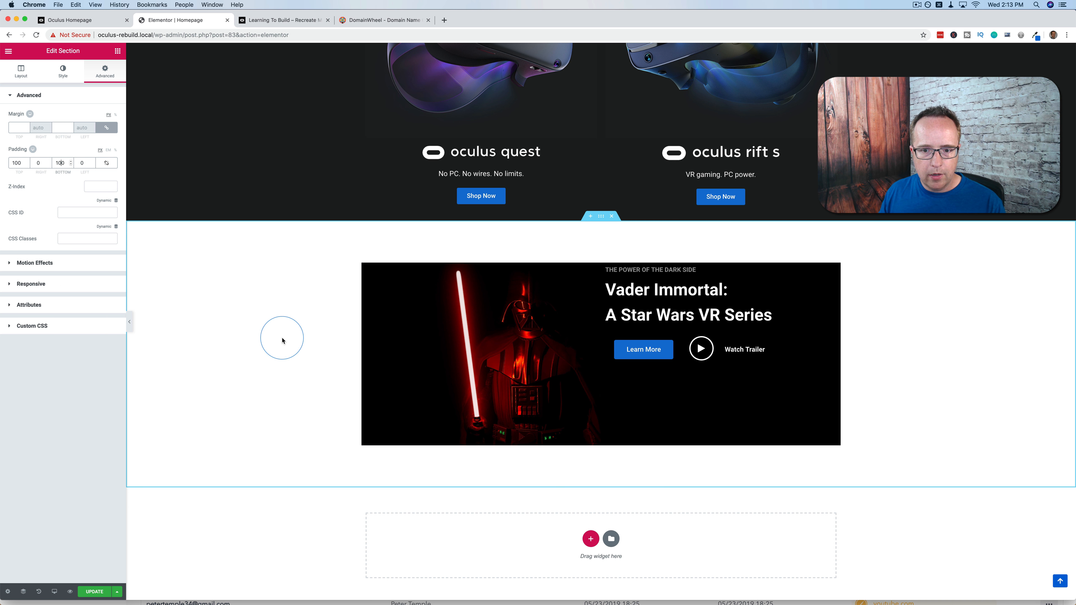
Set the Vader Immortal text column's top padding to 73 px and compare its position with the original Oculus page.
left_click(606, 268)
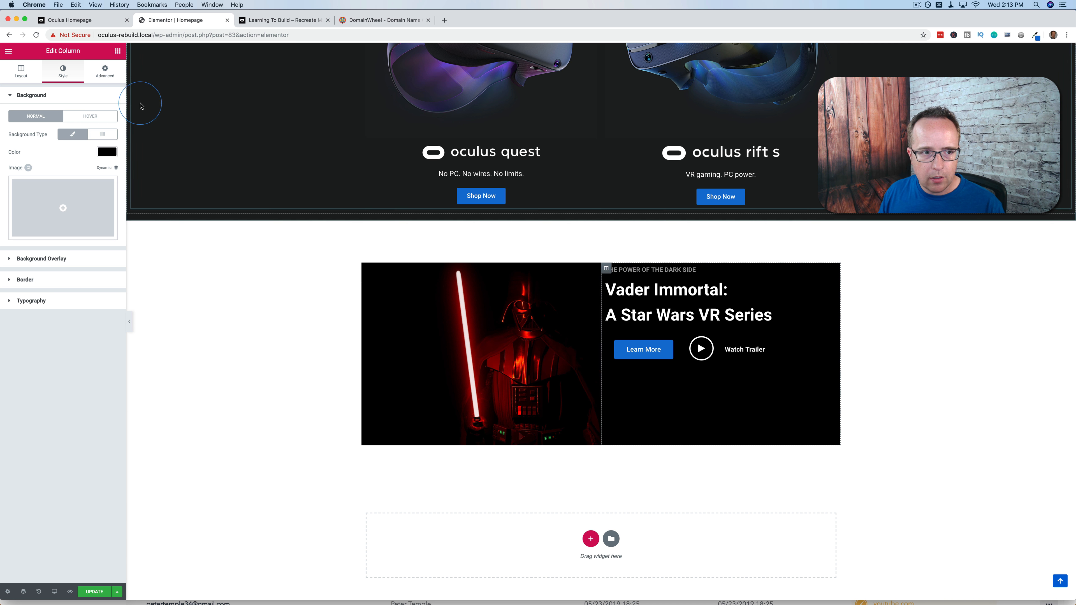
left_click(98, 73)
left_click(106, 163)
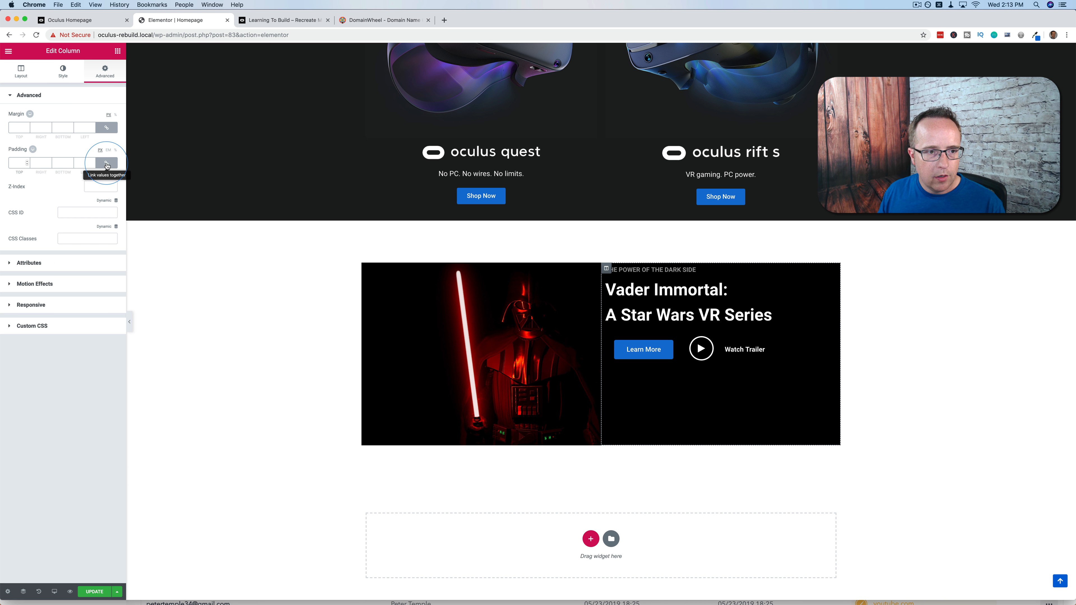
left_click(42, 163)
left_click(27, 162)
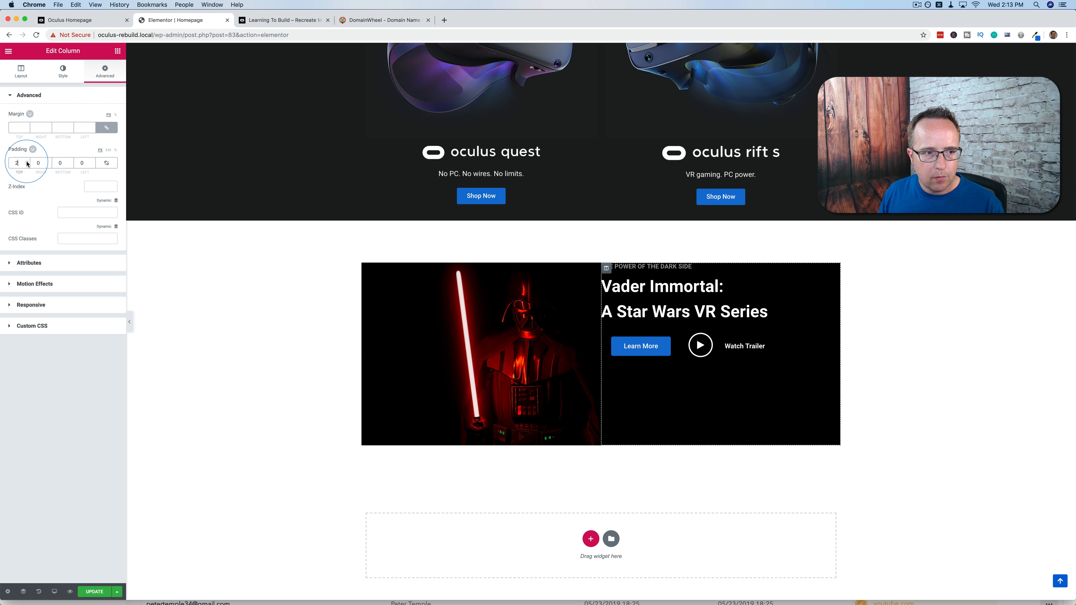
left_click(27, 162)
left_click(27, 162)
left_click(28, 162)
left_click(27, 162)
left_click(27, 162)
left_click(27, 162)
left_click(27, 162)
left_click(27, 162)
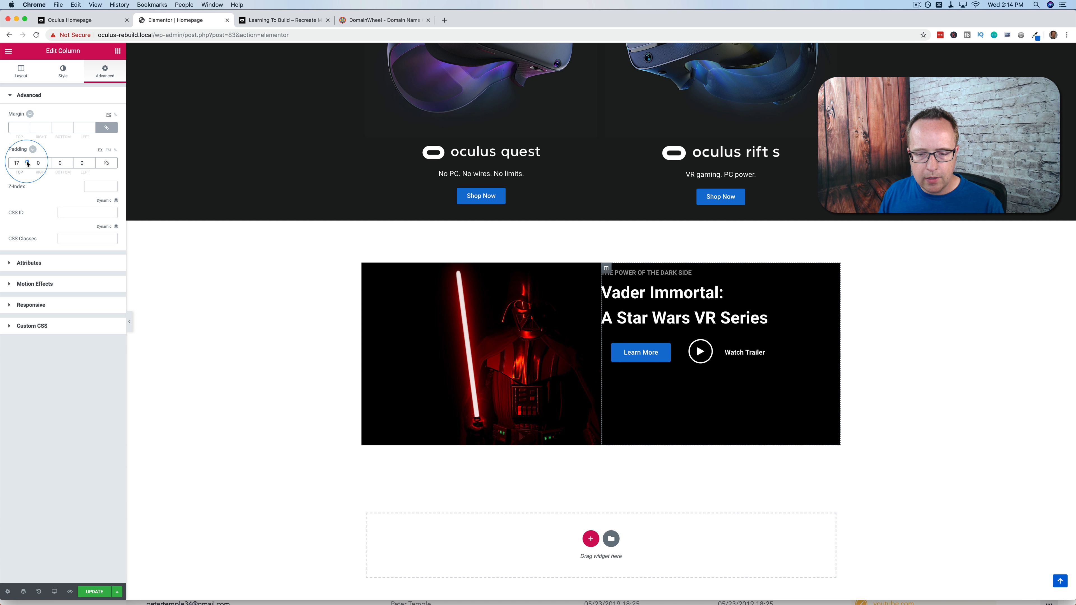
left_click(27, 162)
left_click(27, 162)
left_click(27, 162)
left_click(78, 20)
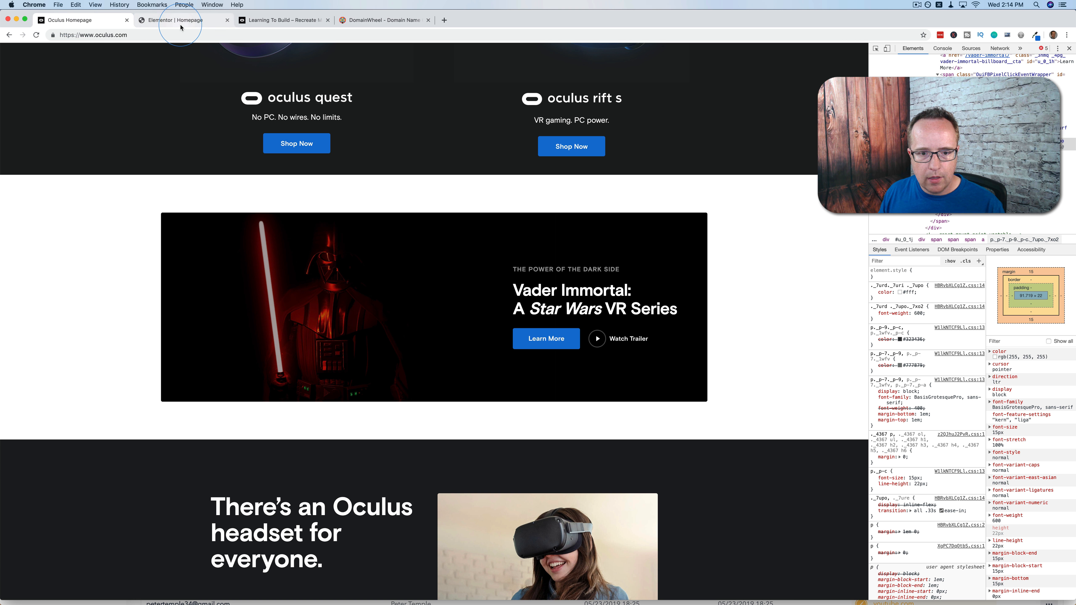
left_click(172, 19)
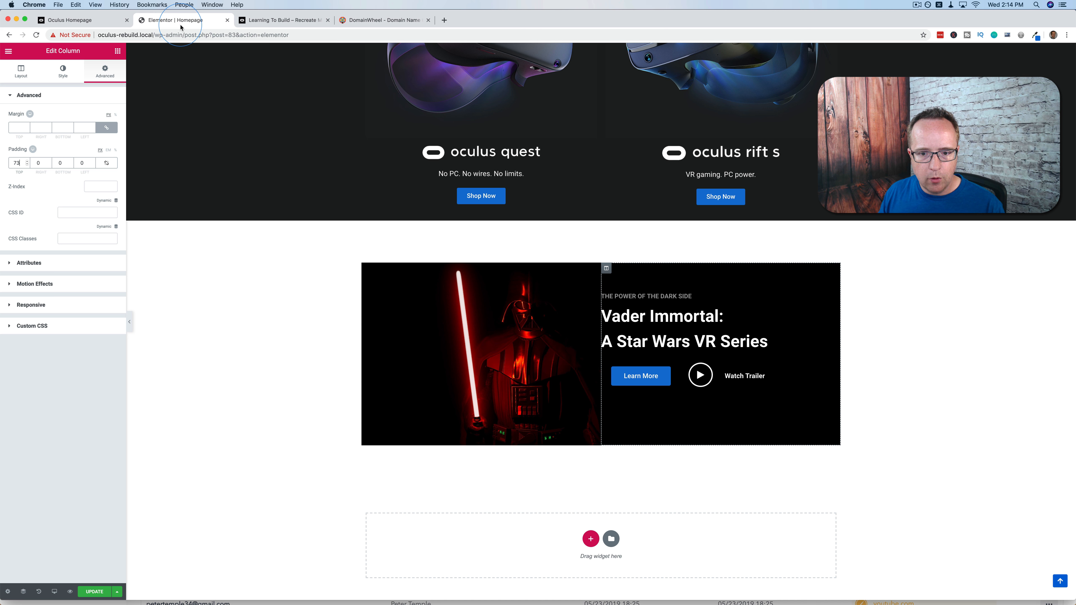
Set the Vader Immortal text column's left padding to 67 px.
left_click(92, 162)
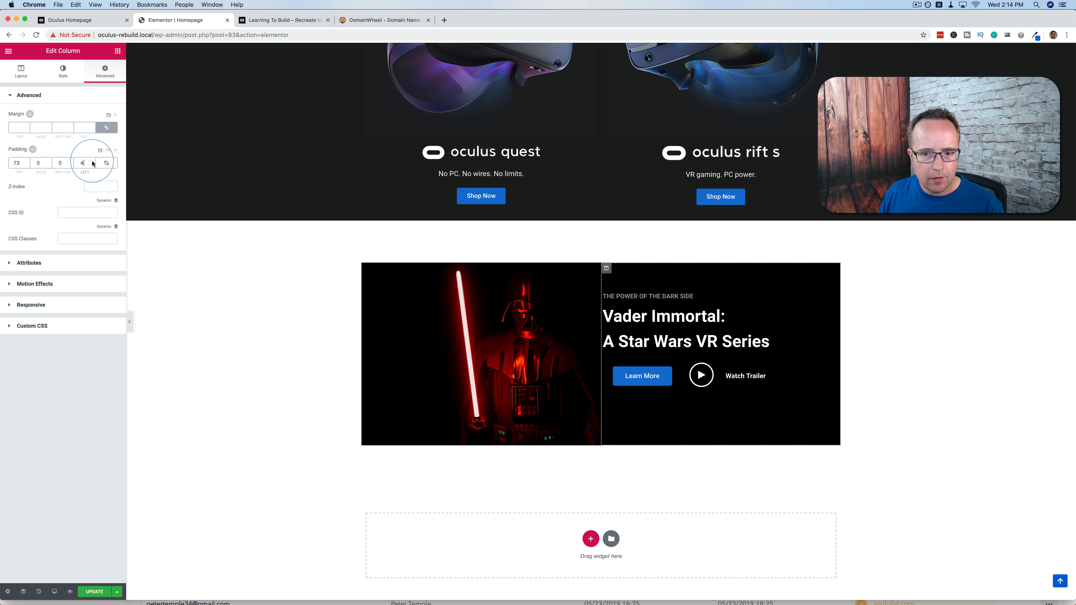
type("0")
key("Up")
key("Up")
key("Up")
key("Up")
key("Up")
key("Up")
key("Up")
key("Up")
key("Up")
key("Up")
key("Up")
key("Up")
key("Up")
key("Up")
key("Up")
key("Up")
key("Up")
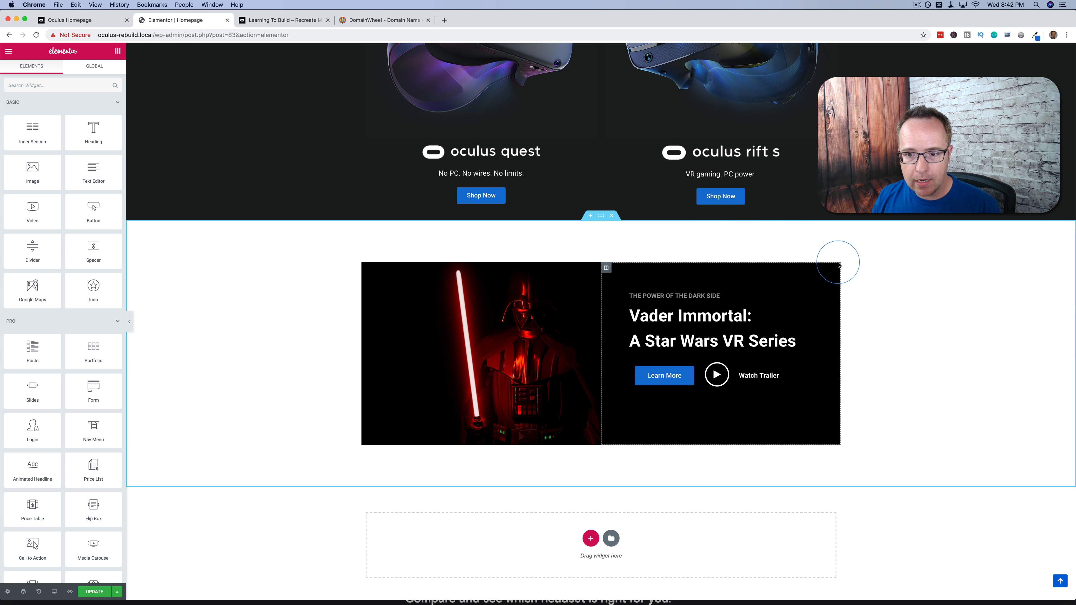
Check the original Oculus banner without the developer tools and set the Darth Vader image column's left border radius value to 3 px.
left_click(63, 22)
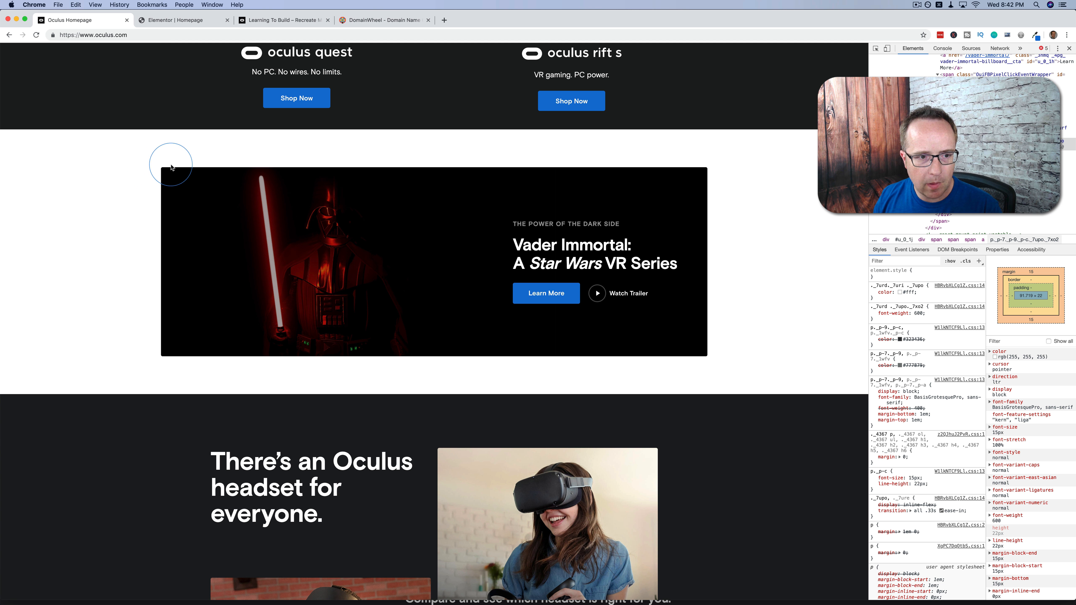
left_click(1069, 49)
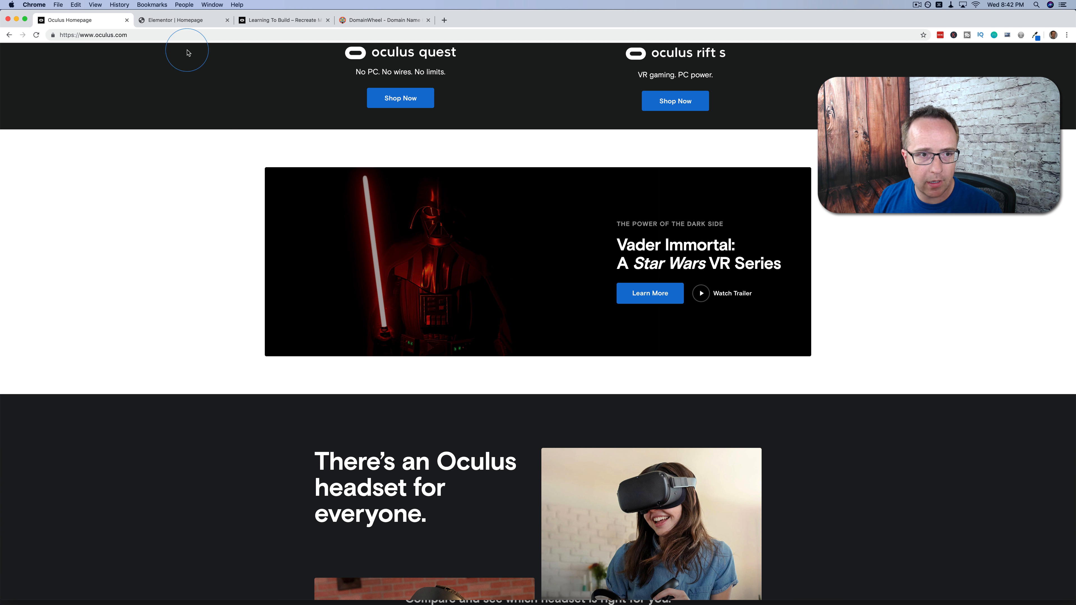
left_click(177, 20)
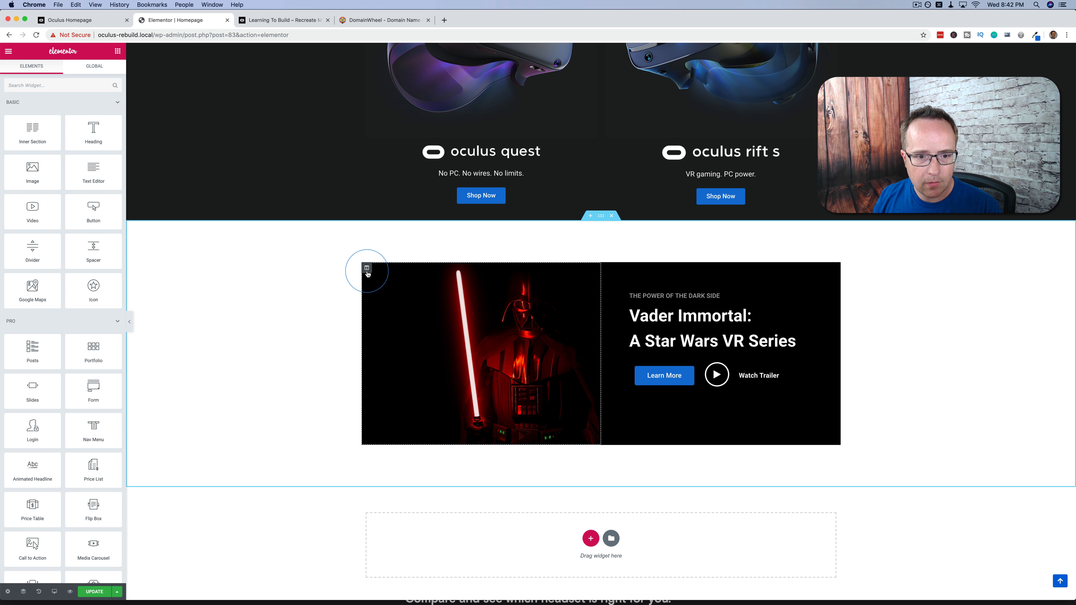
left_click(367, 270)
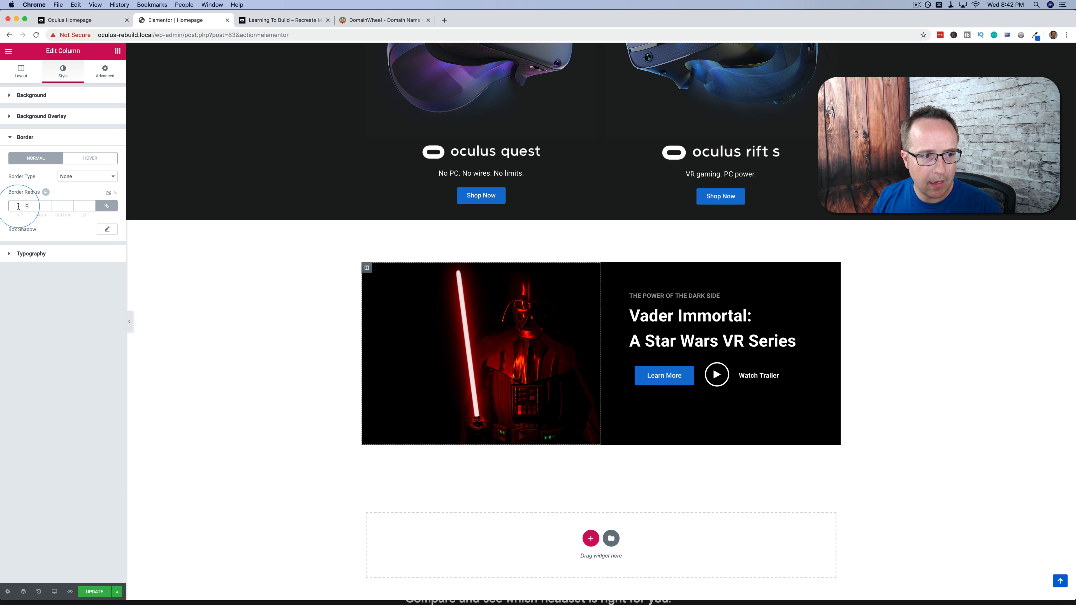
left_click(106, 206)
left_click(38, 206)
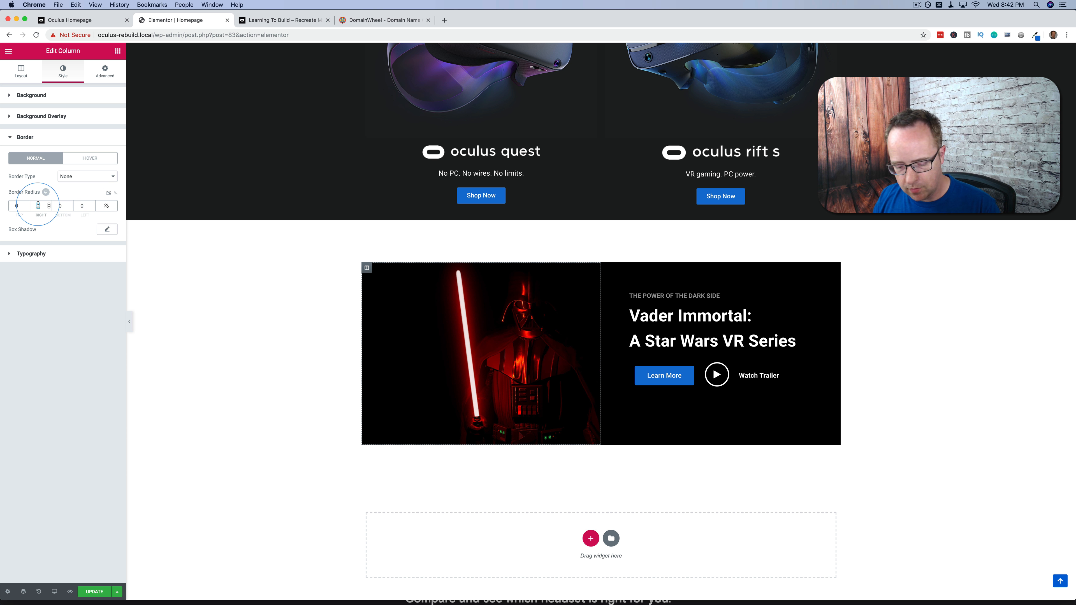
left_click(81, 205)
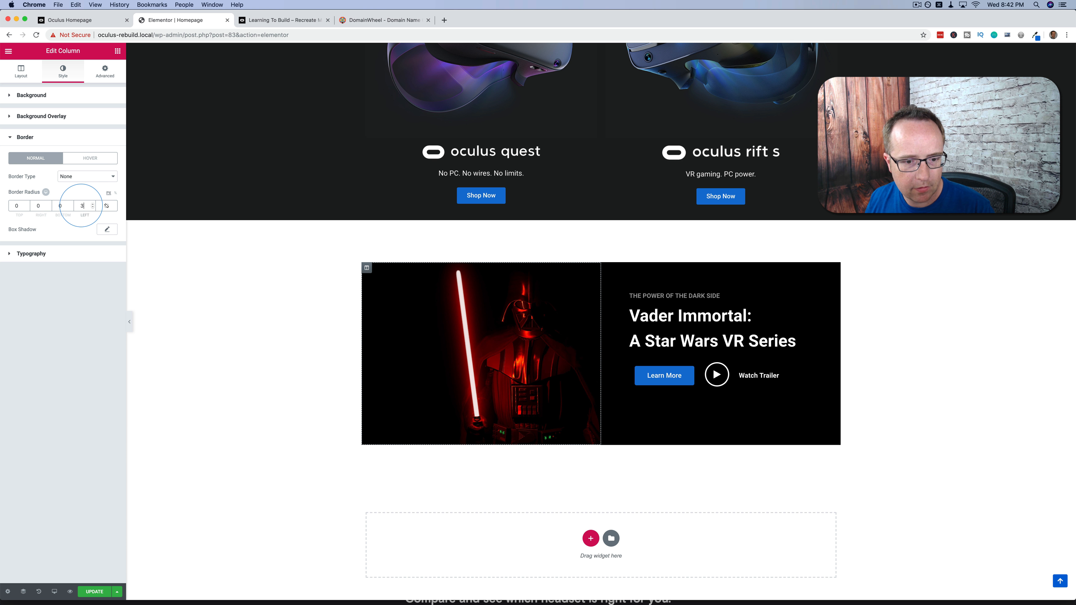
left_click(644, 316)
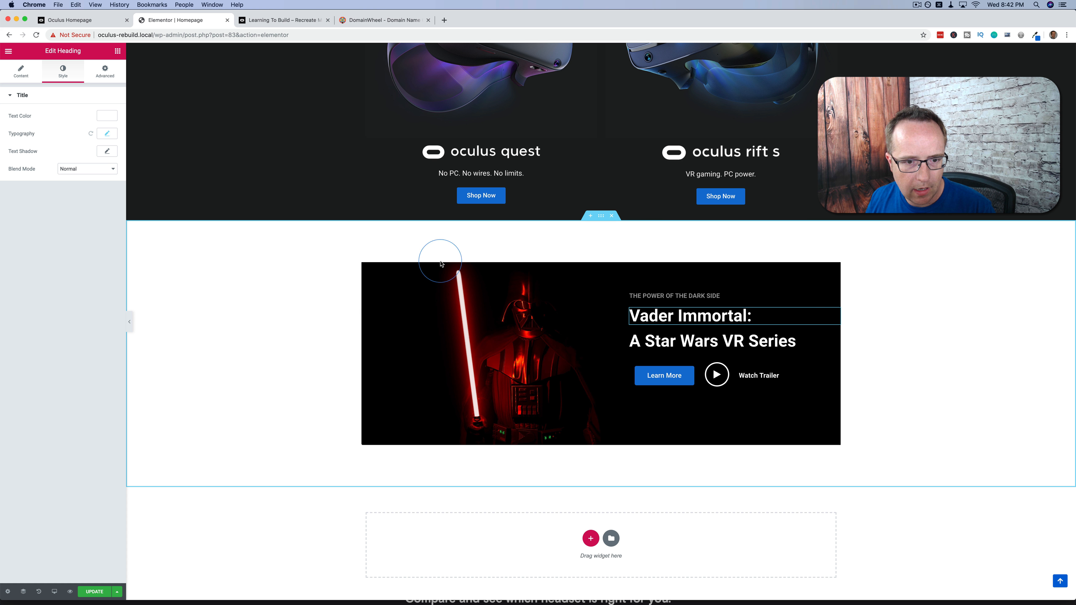
Set the text column's border radius to 3 px for the right and bottom values, keeping the other two at 0.
left_click(366, 268)
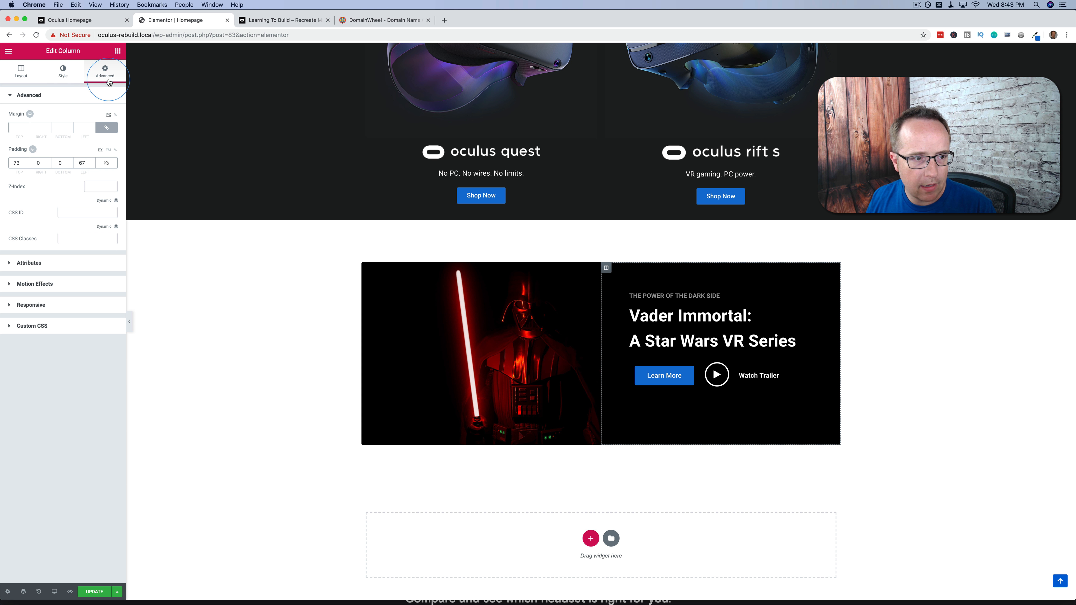
left_click(71, 75)
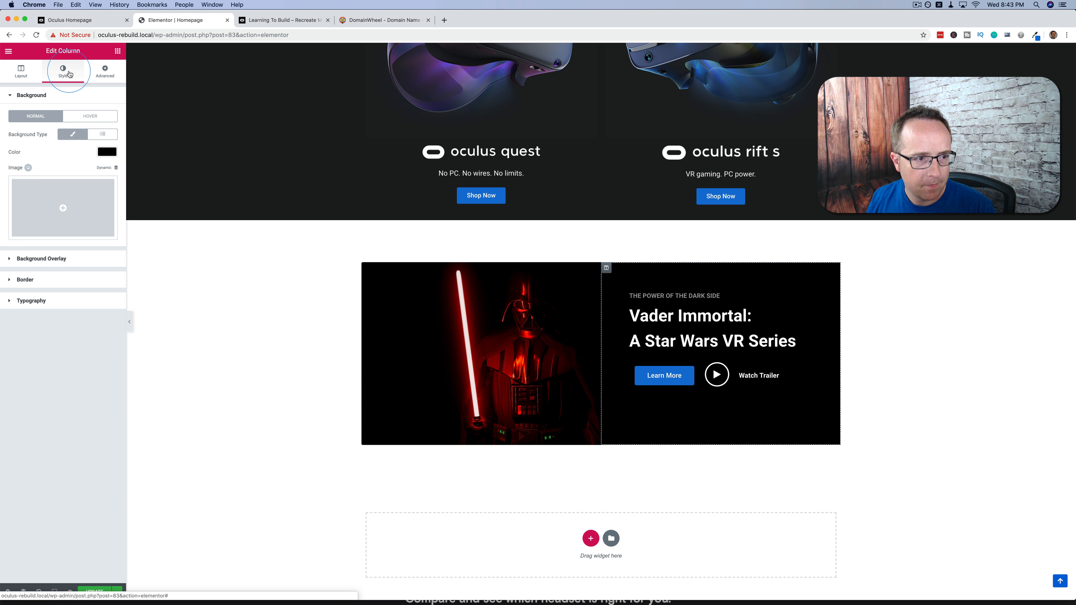
left_click(41, 280)
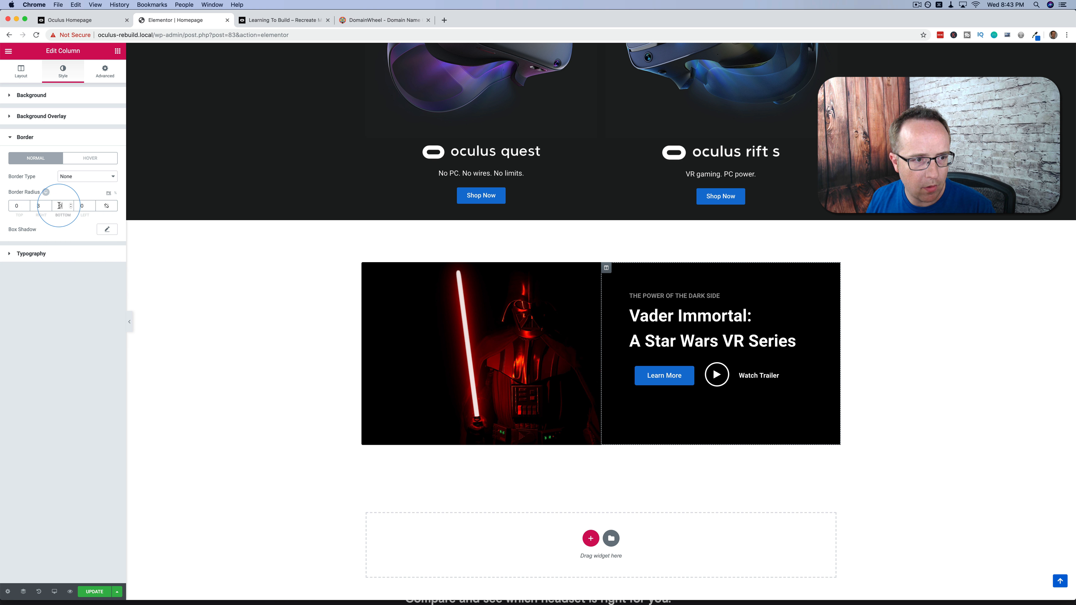
left_click(261, 240)
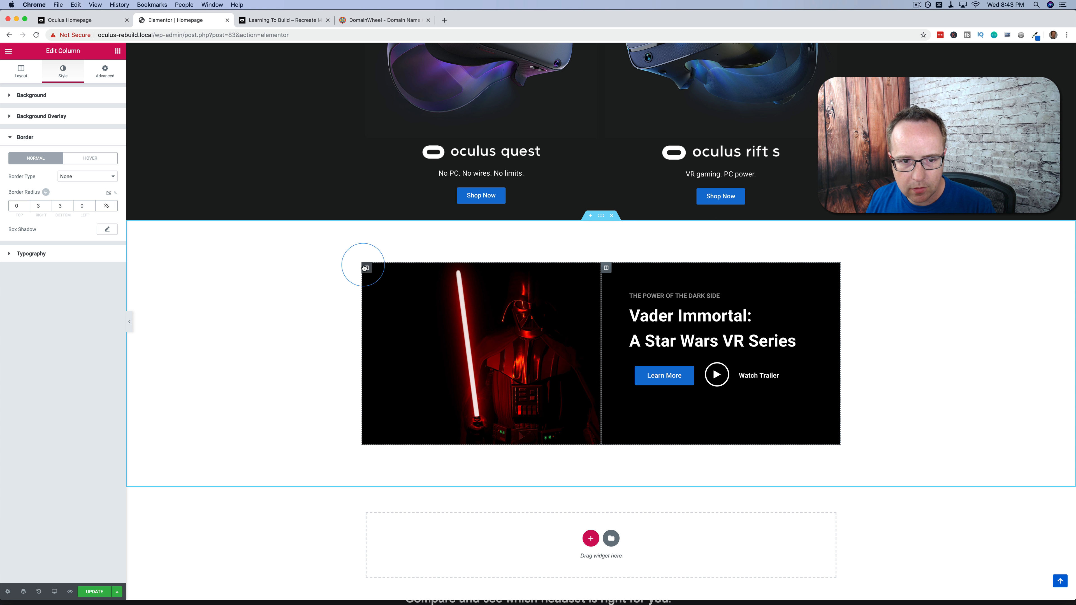
left_click(367, 268)
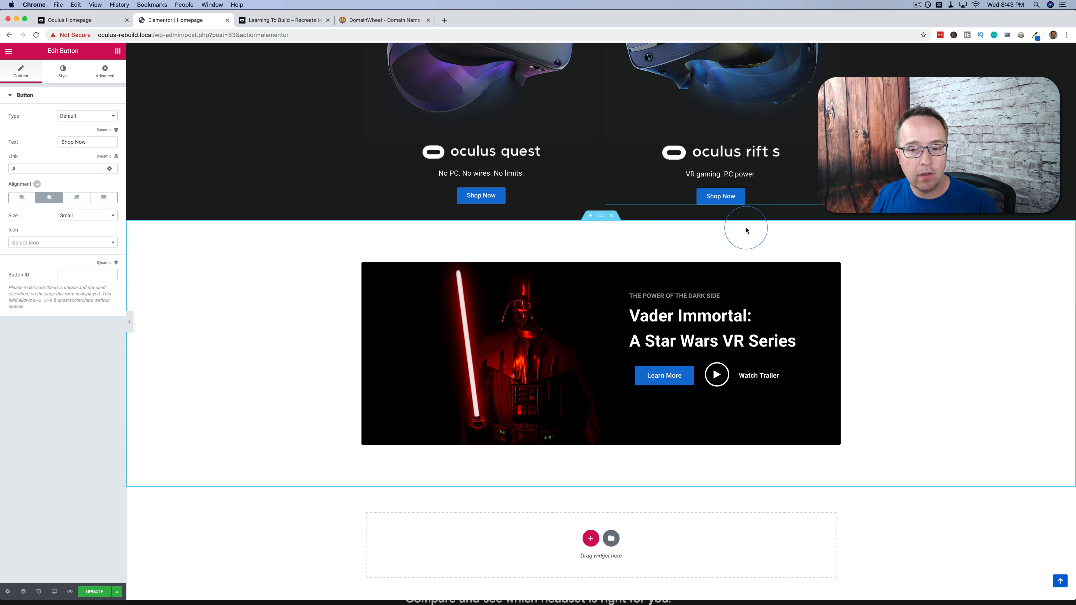
Set the Vader Immortal heading's bottom margin to -20 px and compare the line spacing with the original Oculus page.
left_click(832, 318)
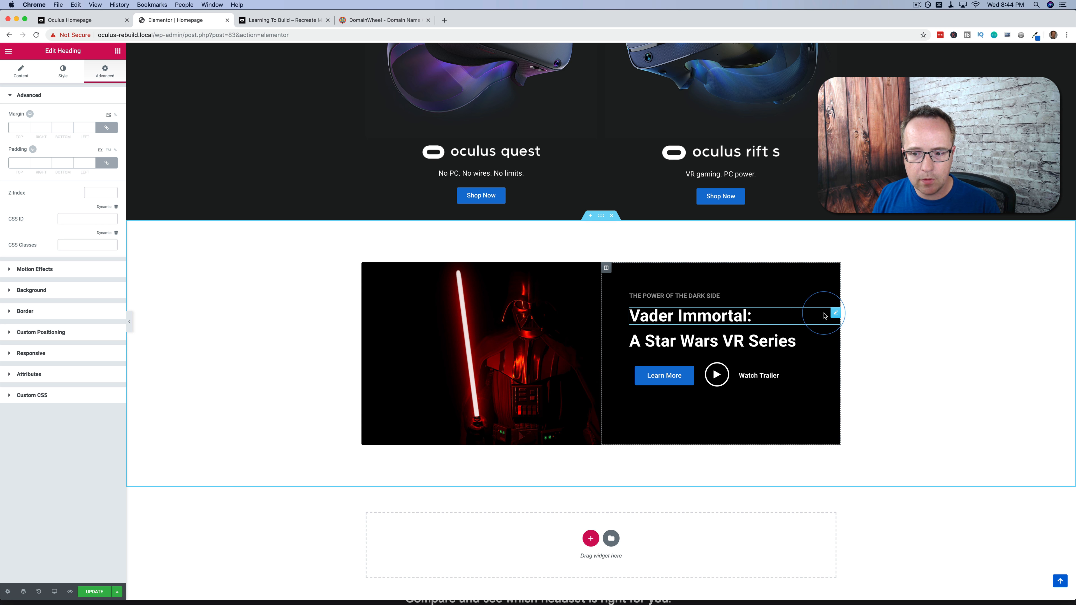
left_click(108, 128)
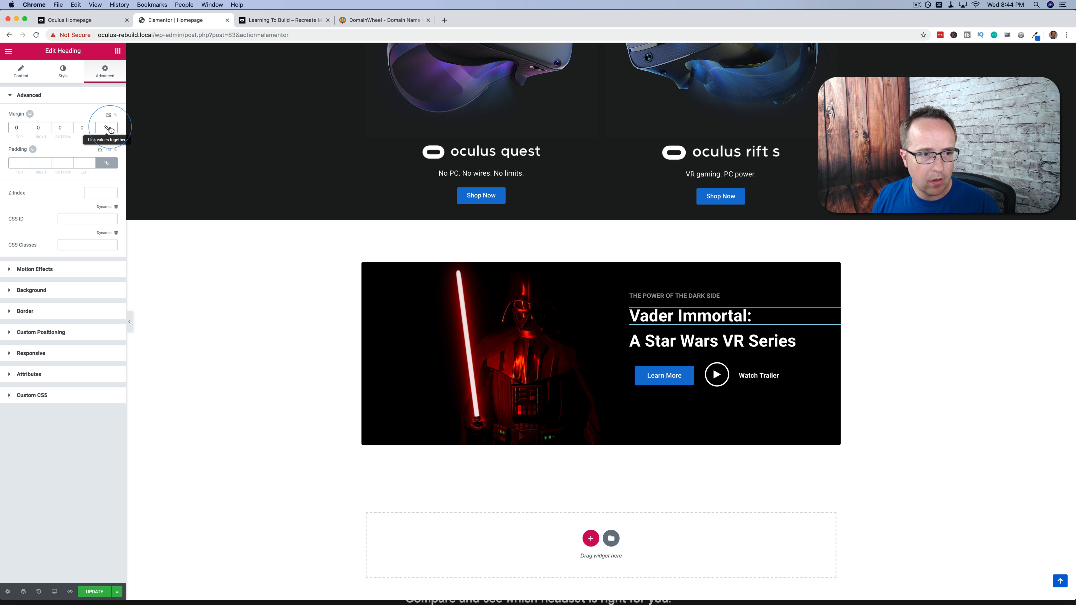
left_click(71, 129)
left_click(71, 129)
double_click(71, 129)
left_click(71, 129)
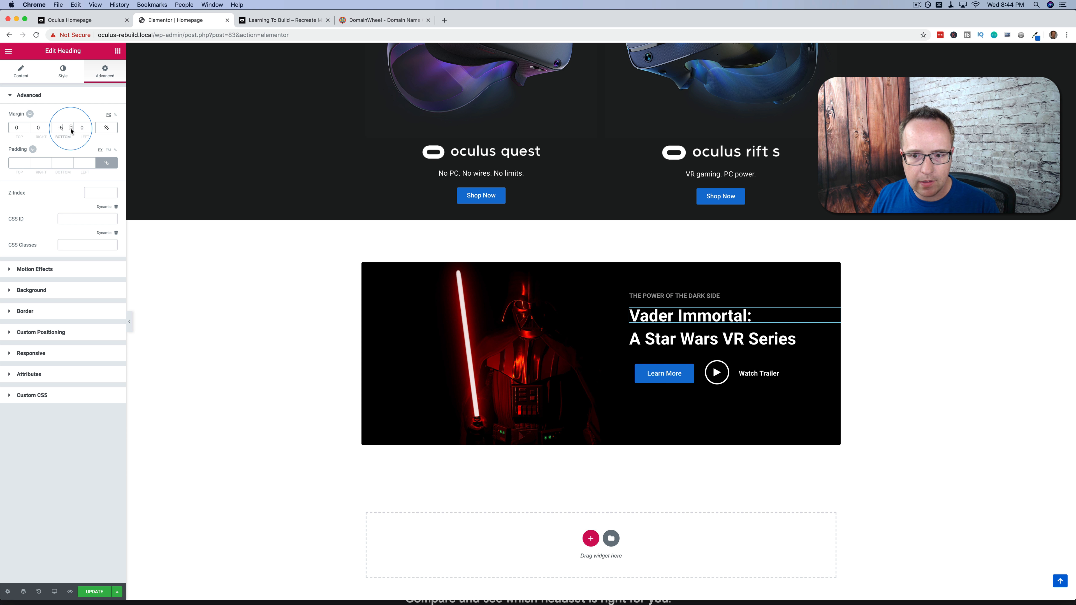
left_click(71, 129)
left_click(70, 130)
double_click(71, 130)
left_click(70, 129)
left_click(71, 130)
left_click(71, 129)
left_click(70, 129)
left_click(71, 129)
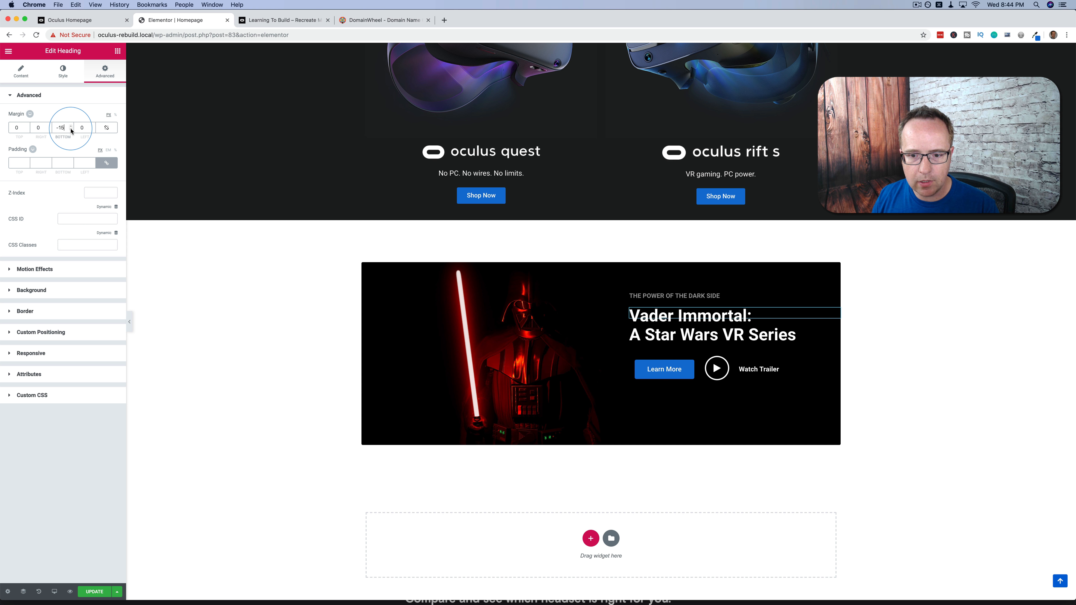
left_click(71, 130)
left_click(70, 129)
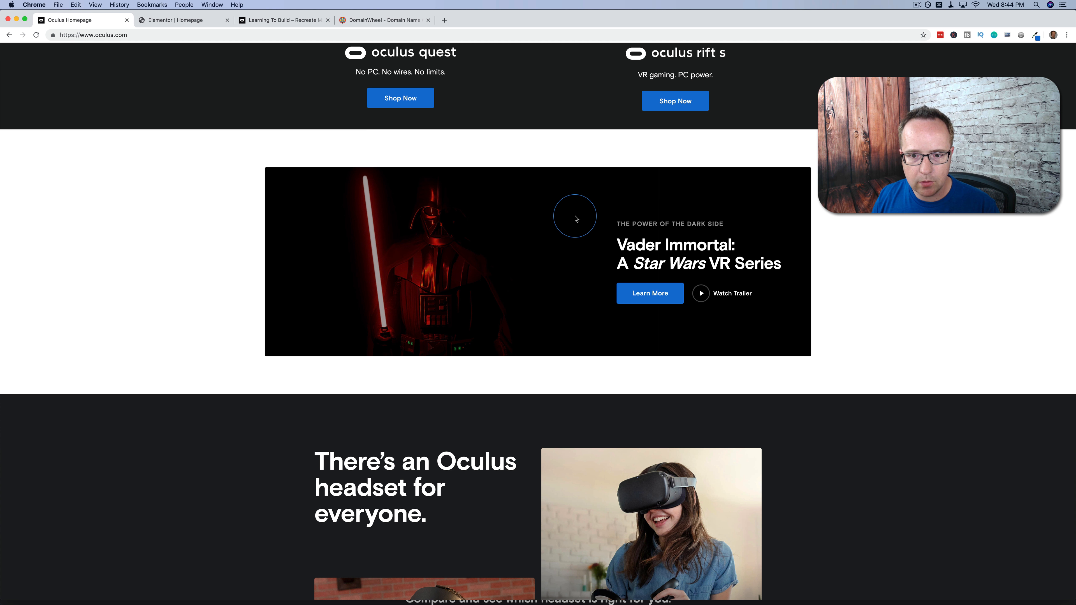
left_click(167, 23)
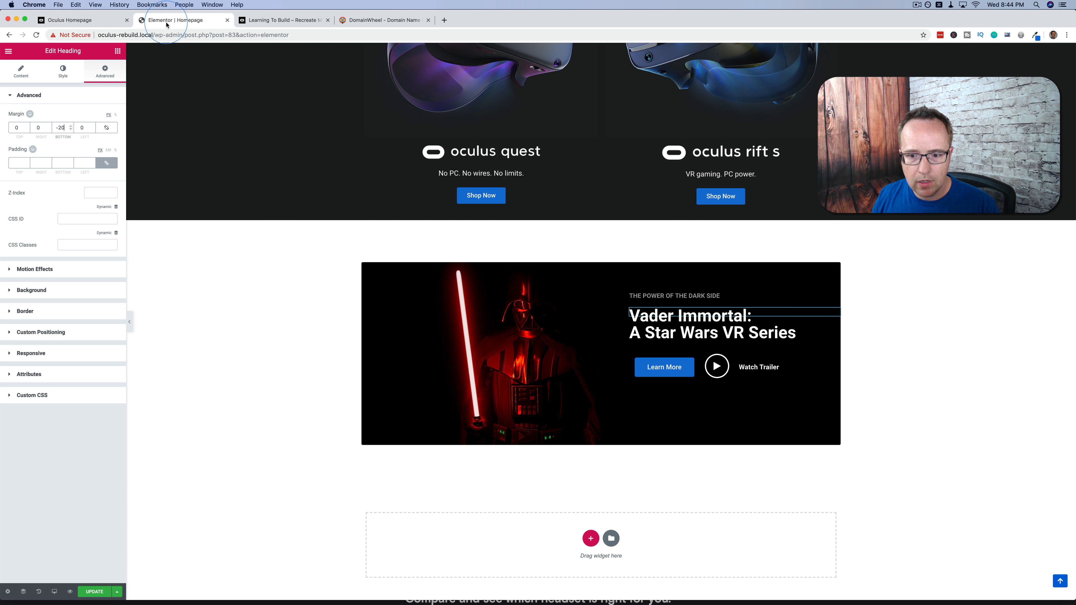
Set the Vader Immortal text column's top padding to 99 px.
left_click(606, 268)
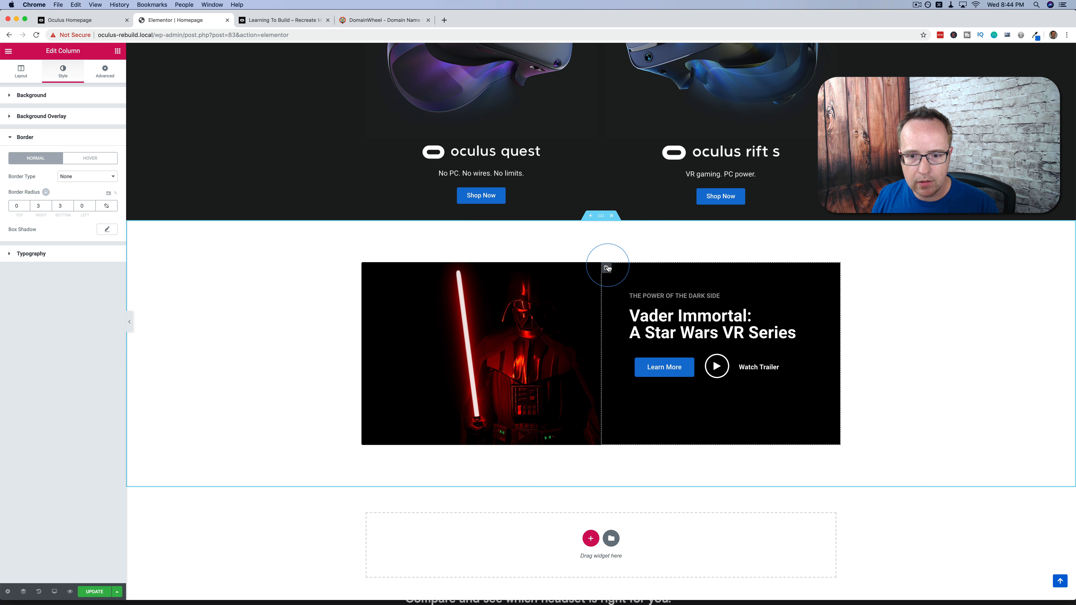
left_click(106, 76)
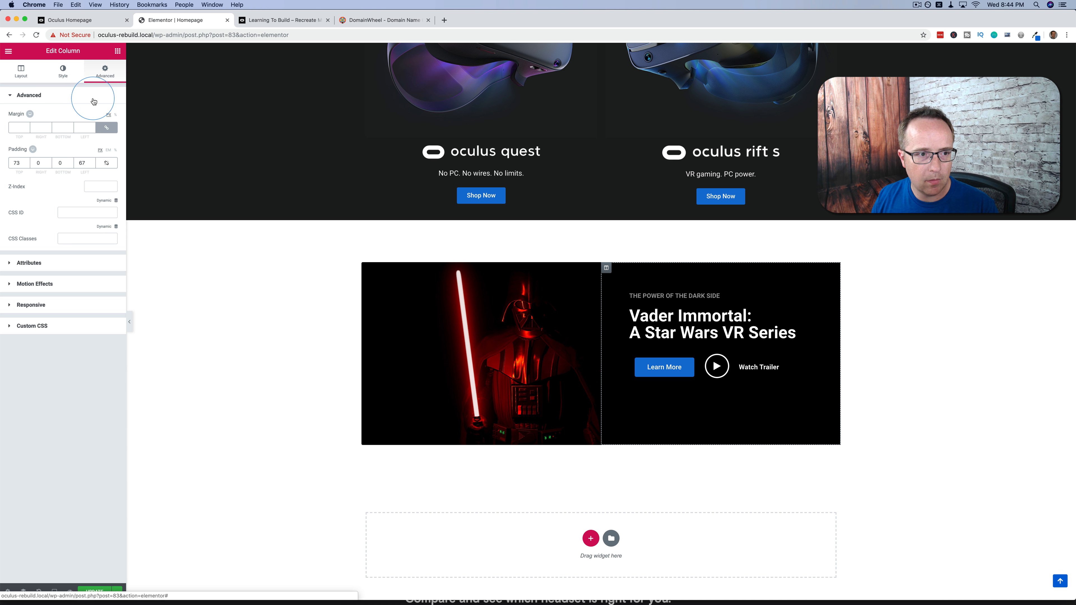
left_click(10, 162)
left_click(26, 161)
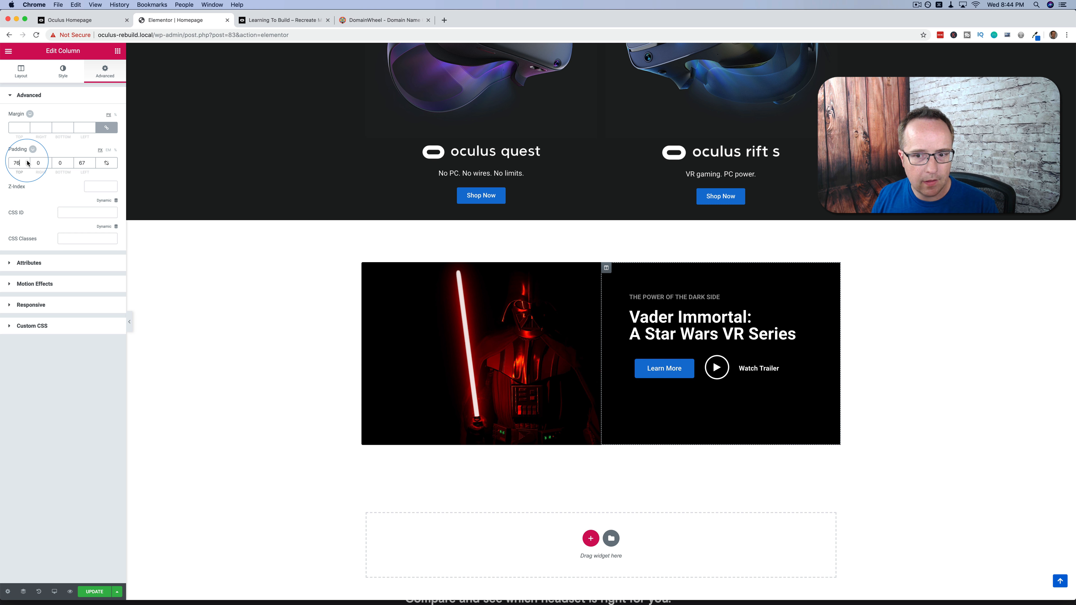
scroll(137, 230, "down", 5)
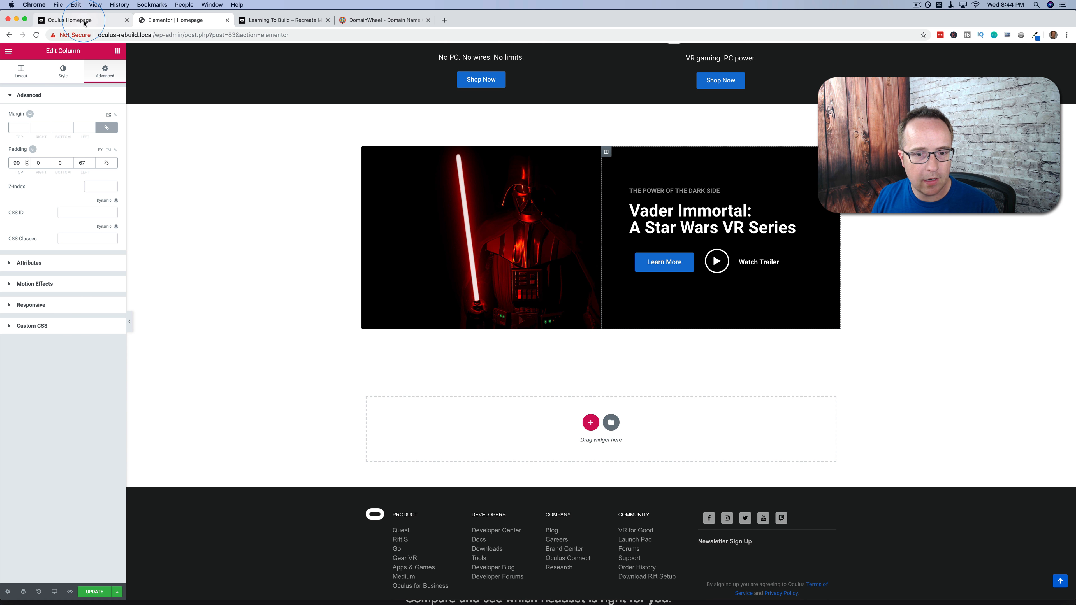
Review the headset section on the original Oculus page and sample its dark background colour, copying the hex code #1c1e20.
left_click(69, 20)
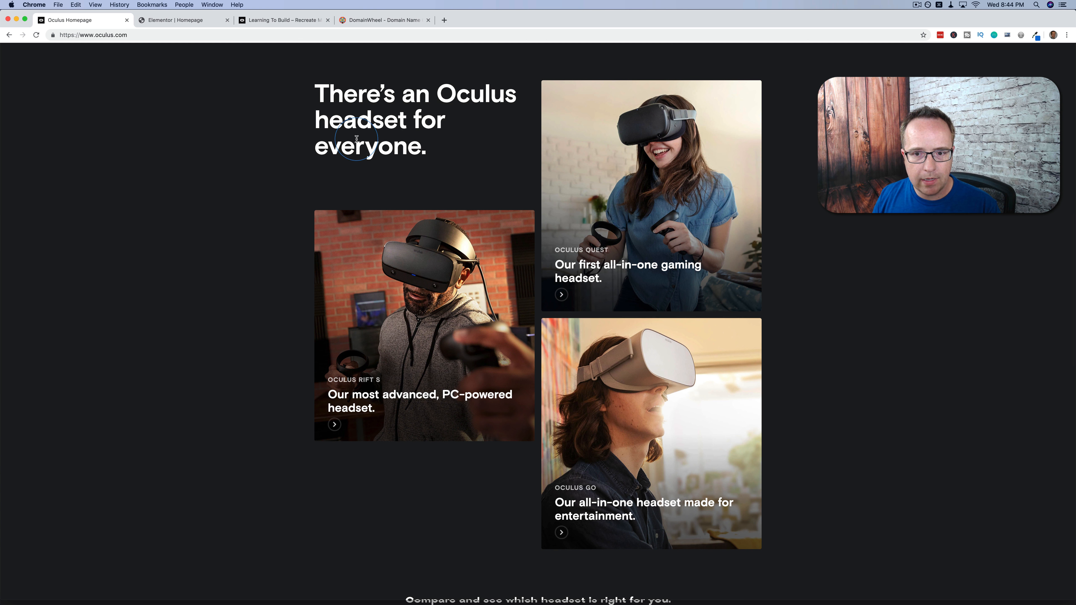
scroll(479, 267, "down", 2)
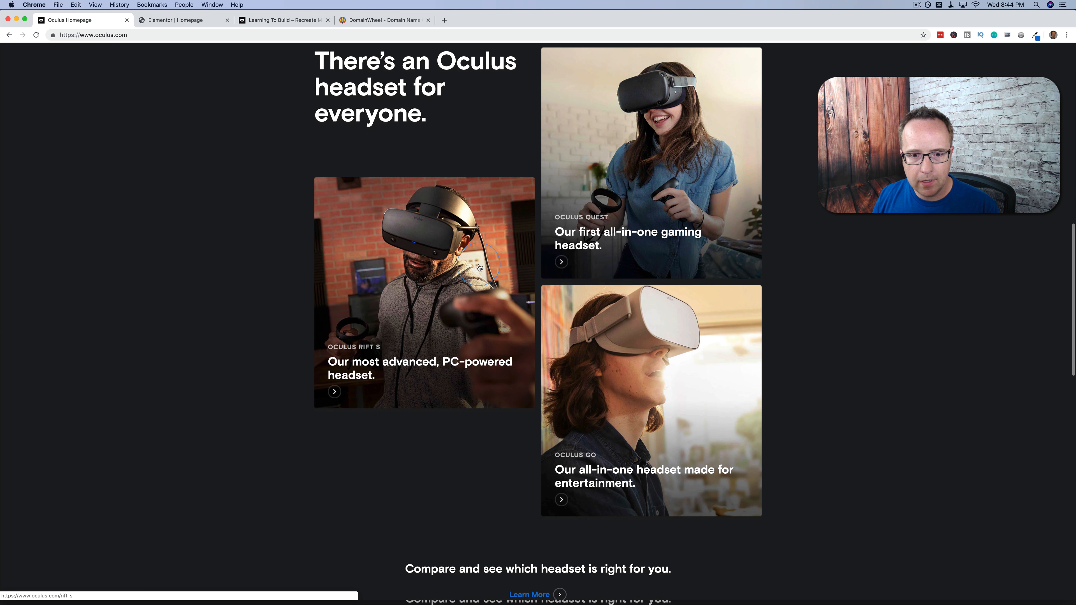
scroll(643, 319, "down", 3)
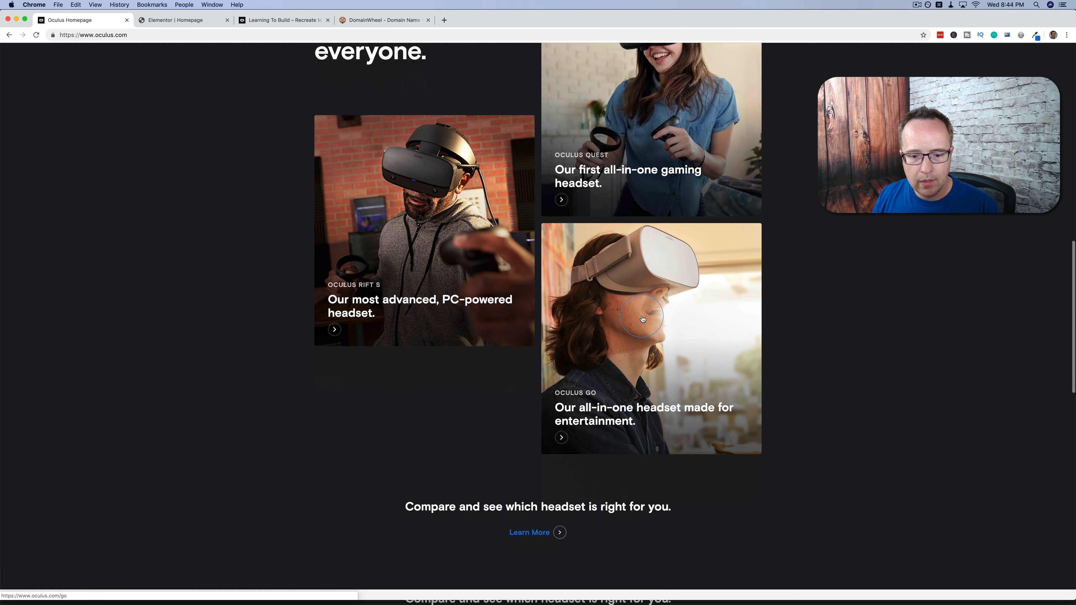
scroll(643, 319, "down", 3)
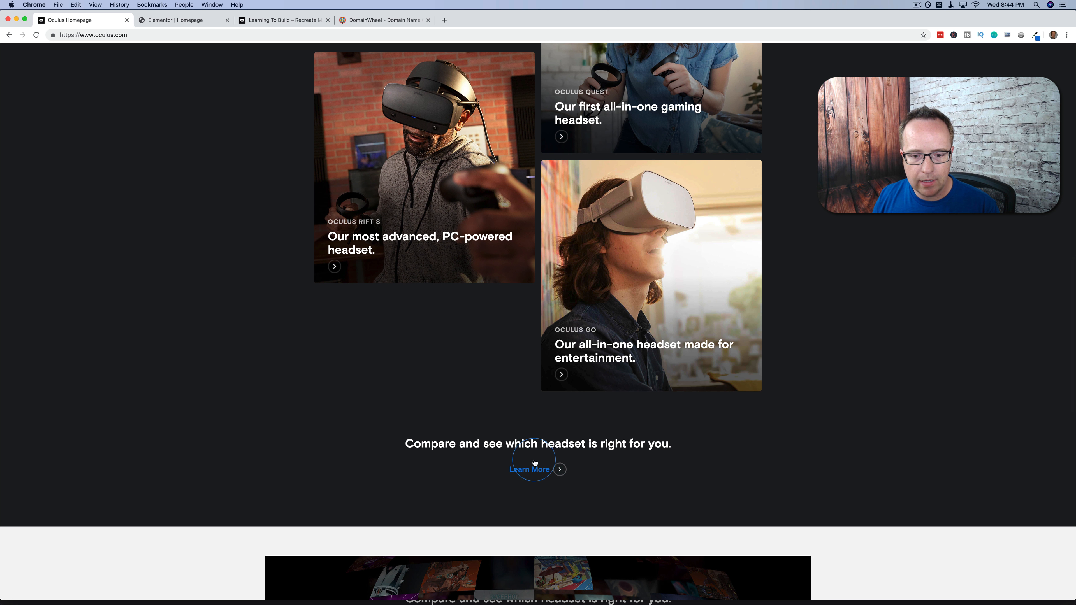
scroll(741, 456, "up", 8)
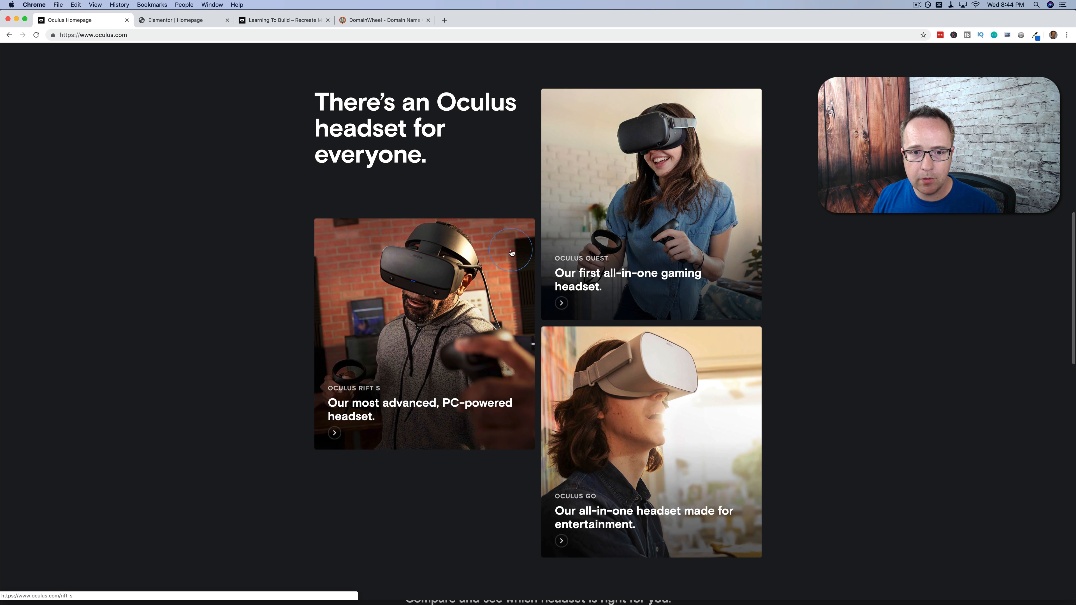
left_click(1035, 35)
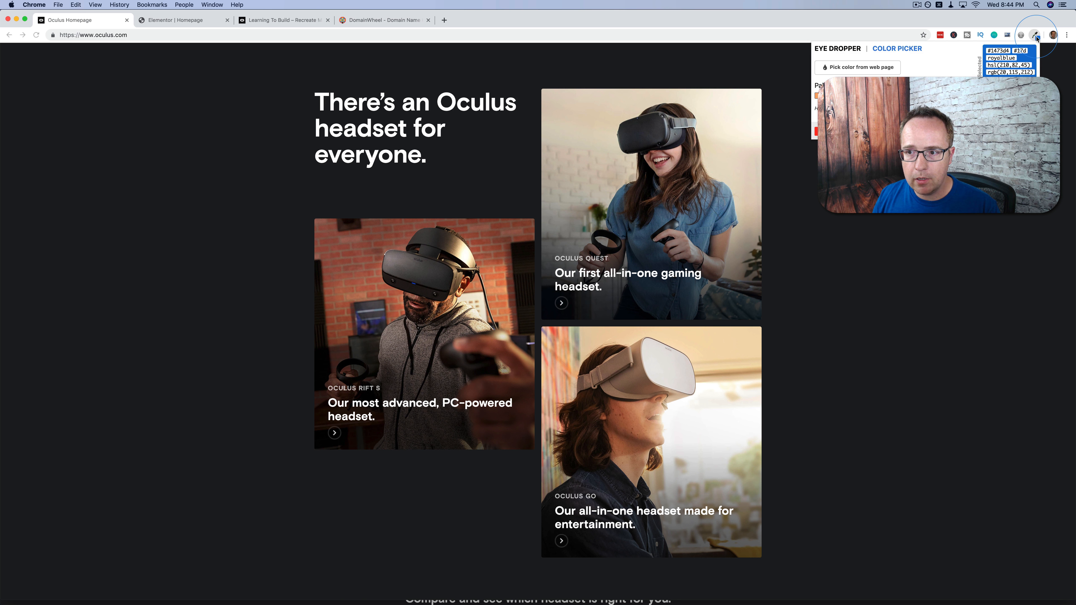
left_click(840, 69)
left_click(1004, 51)
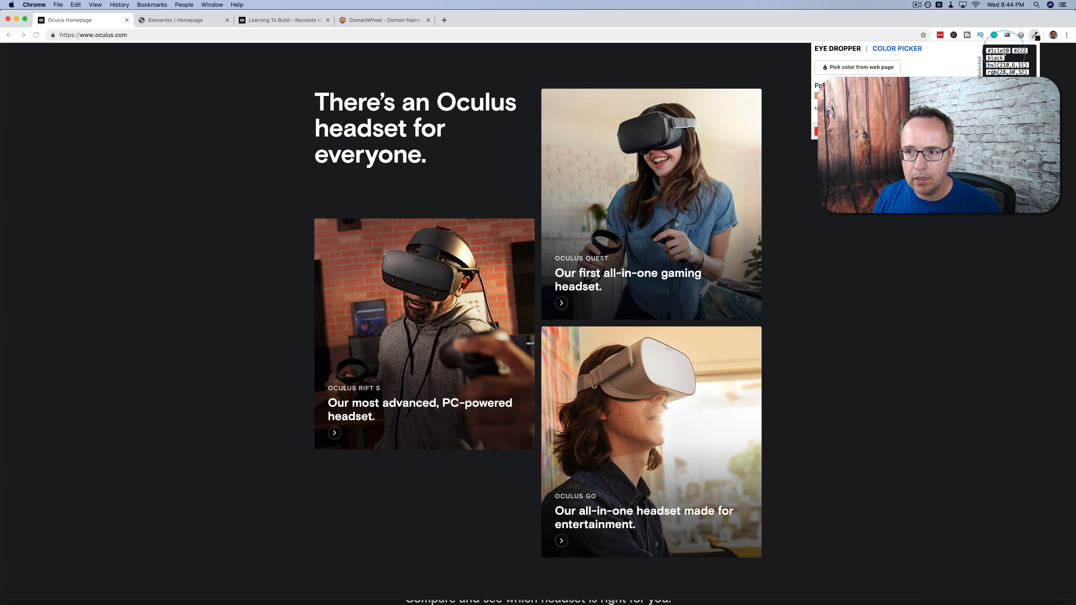
Add a section with two equal columns below the Vader Immortal section on the rebuilt page.
left_click(161, 24)
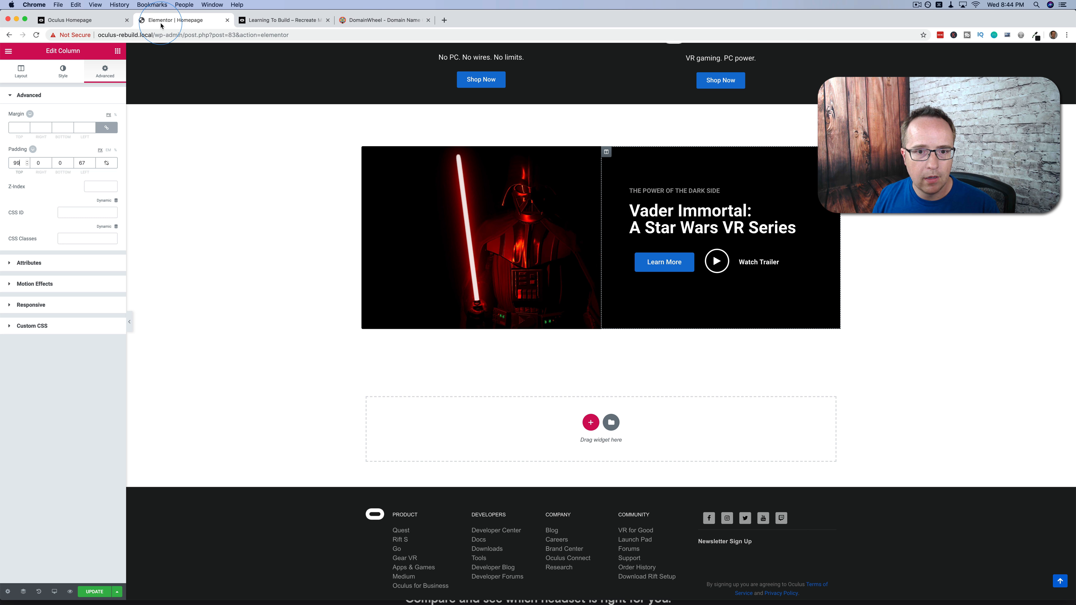
left_click(590, 423)
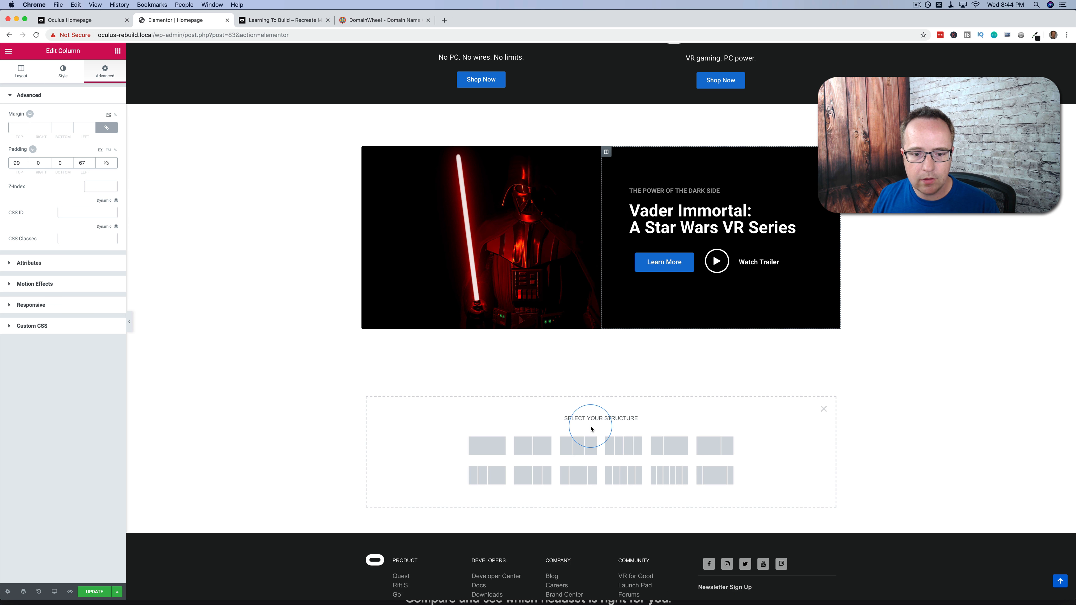
left_click(523, 447)
Give the new two-column section a classic background with the colour #1c1e20.
left_click_drag(601, 366, 136, 80)
left_click(105, 71)
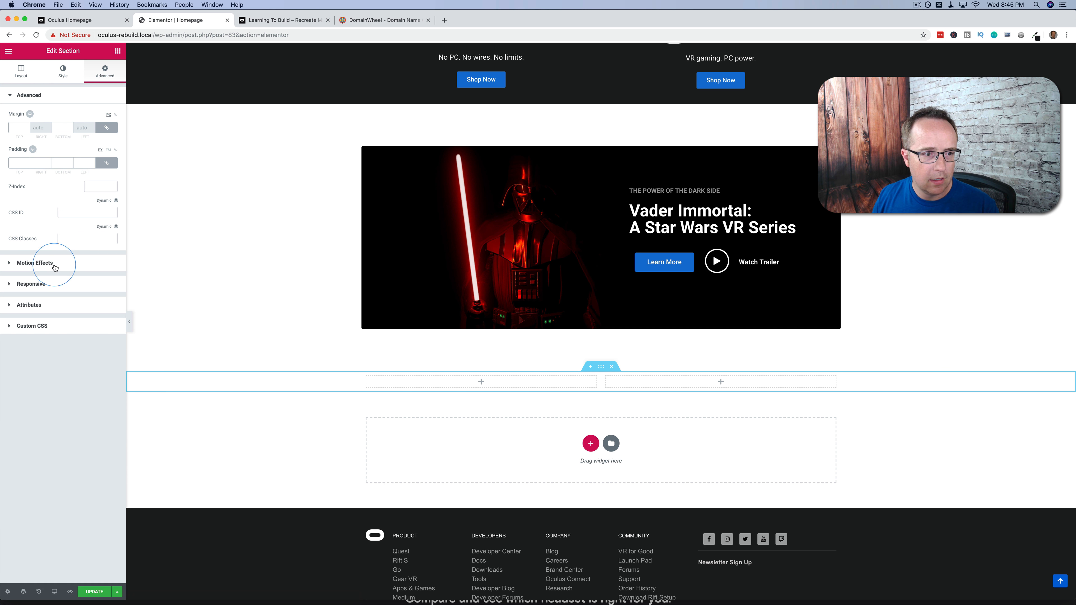
left_click(66, 70)
left_click(68, 134)
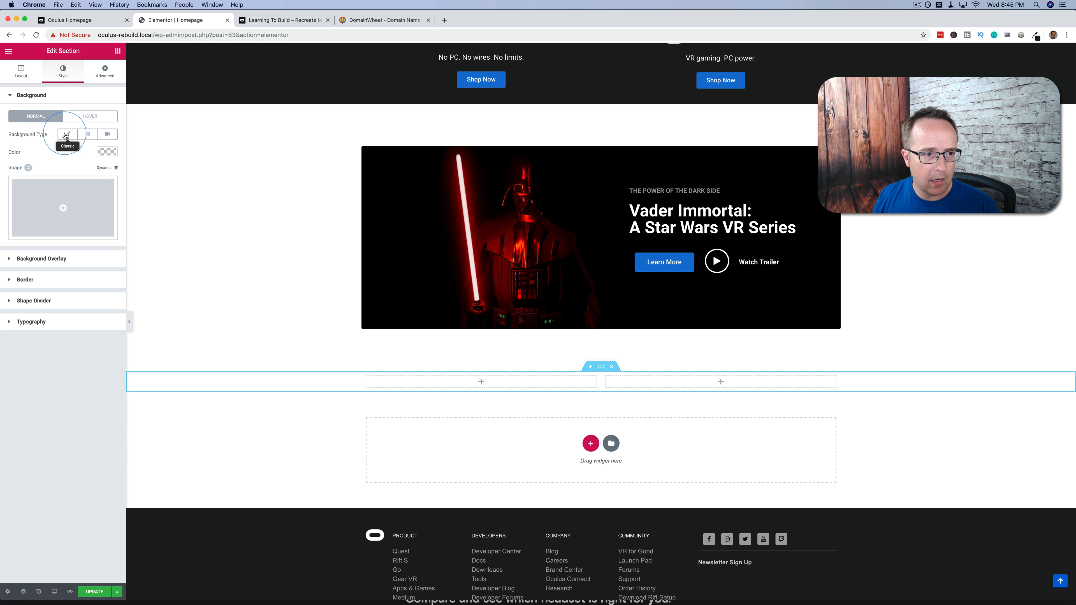
left_click(107, 152)
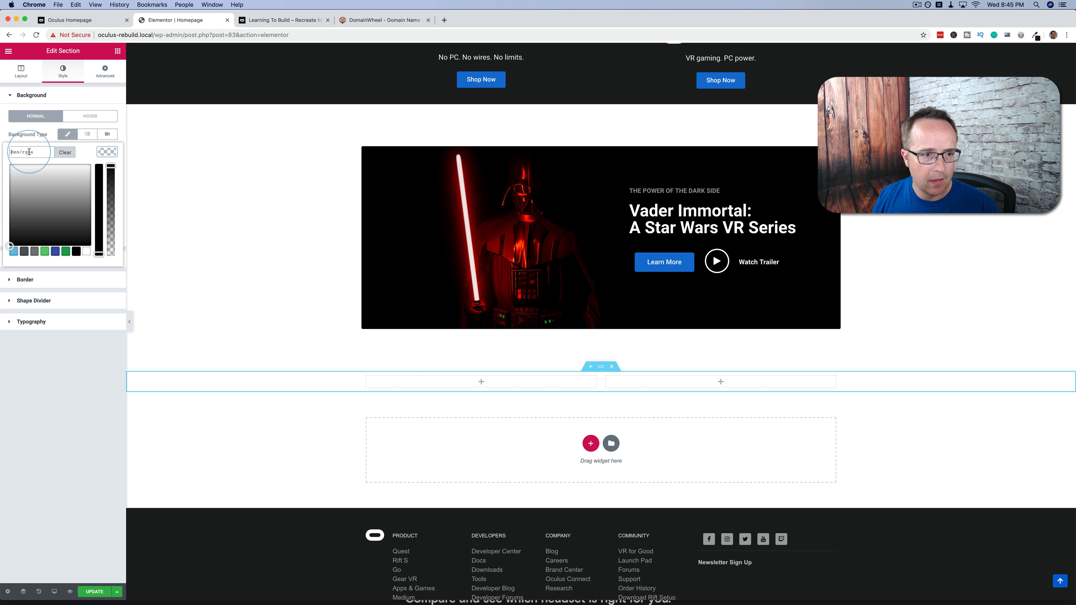
type("#1c1e20")
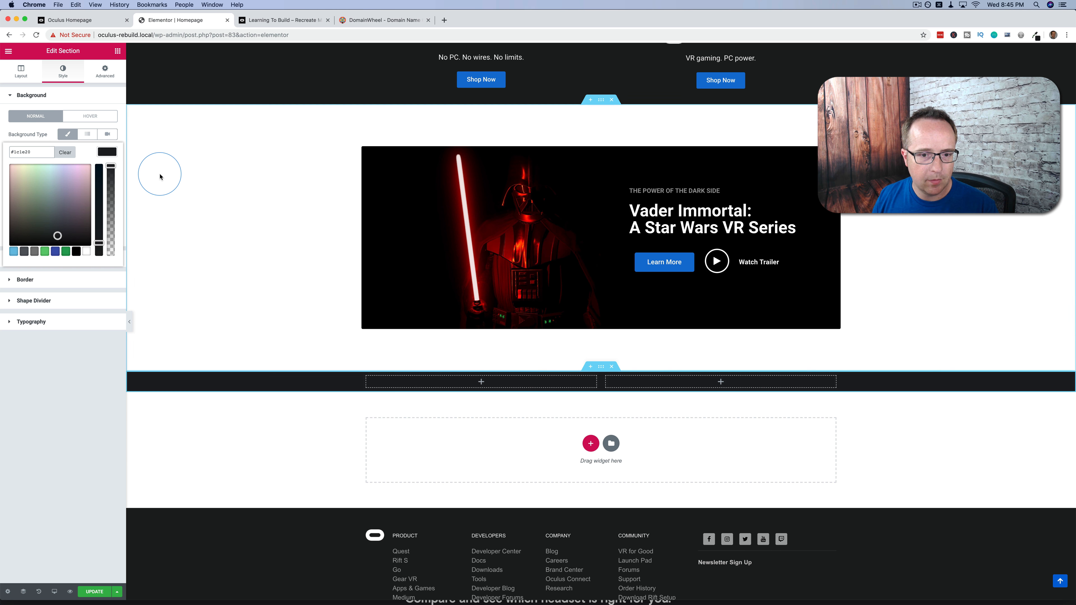
Copy the "Play the next level of gaming." heading and paste it into the new section's left column.
scroll(160, 177, "up", 6)
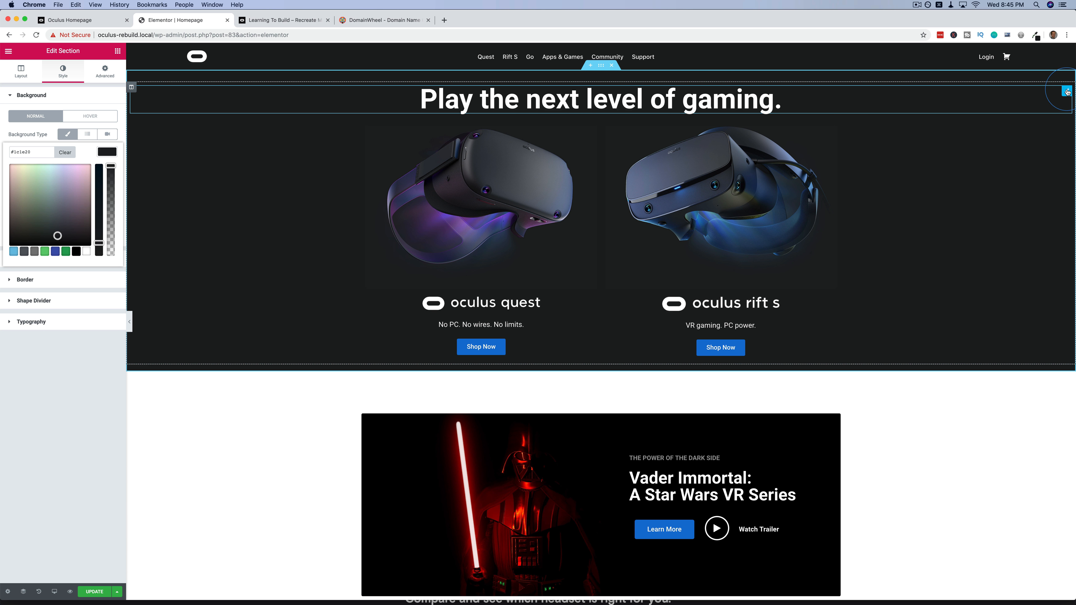
right_click(1067, 92)
left_click(1017, 124)
scroll(634, 247, "down", 3)
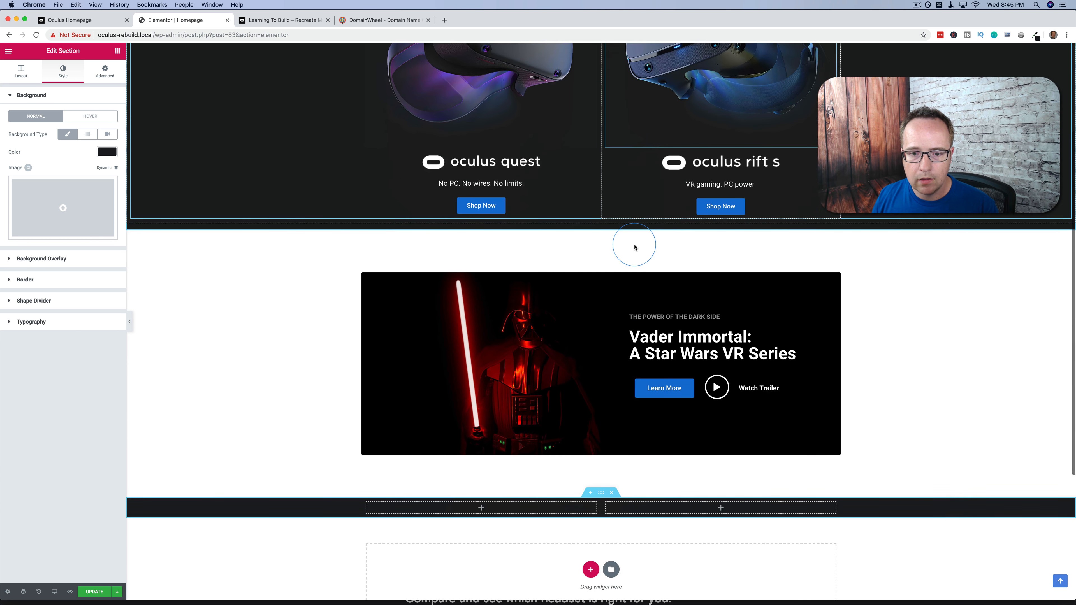
scroll(634, 247, "down", 4)
right_click(500, 308)
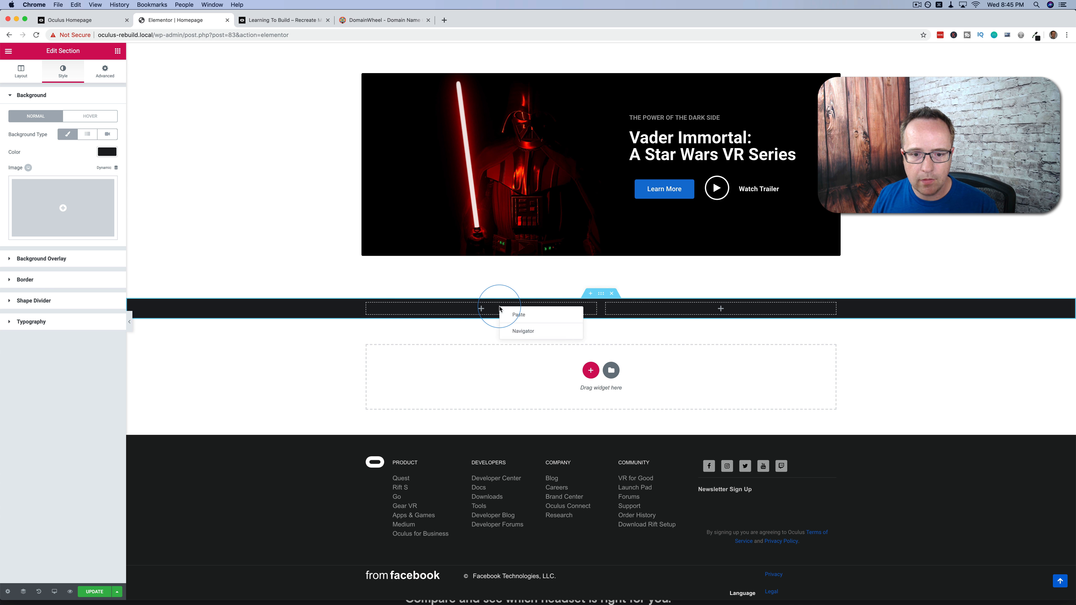
left_click(518, 314)
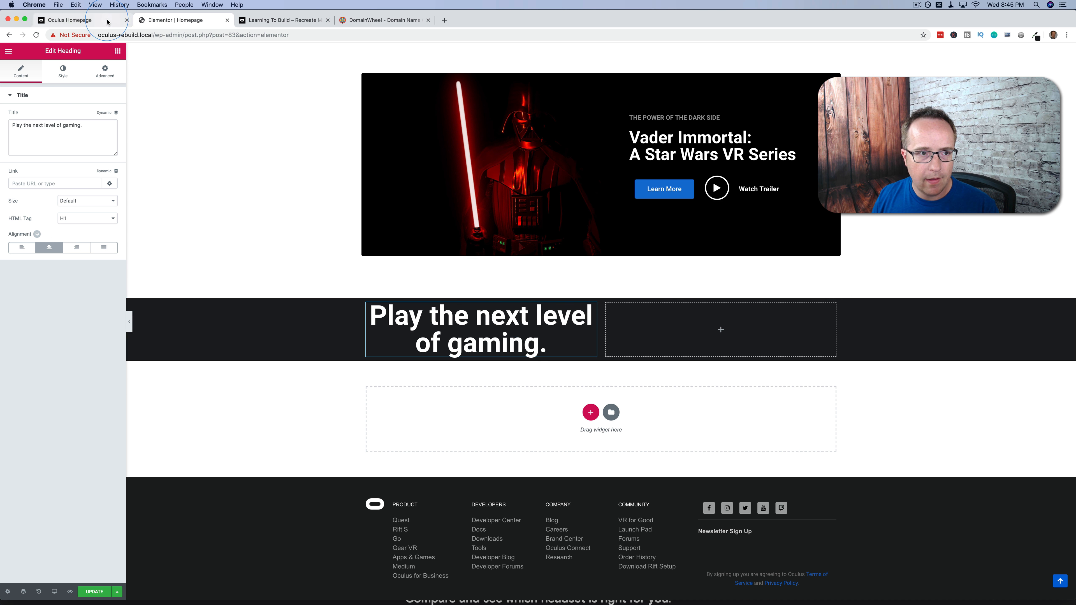
Copy the heading text "There's an Oculus headset for everyone." from the original Oculus page.
left_click(107, 22)
left_click_drag(319, 100, 377, 115)
left_click(435, 150)
left_click_drag(430, 160, 327, 106)
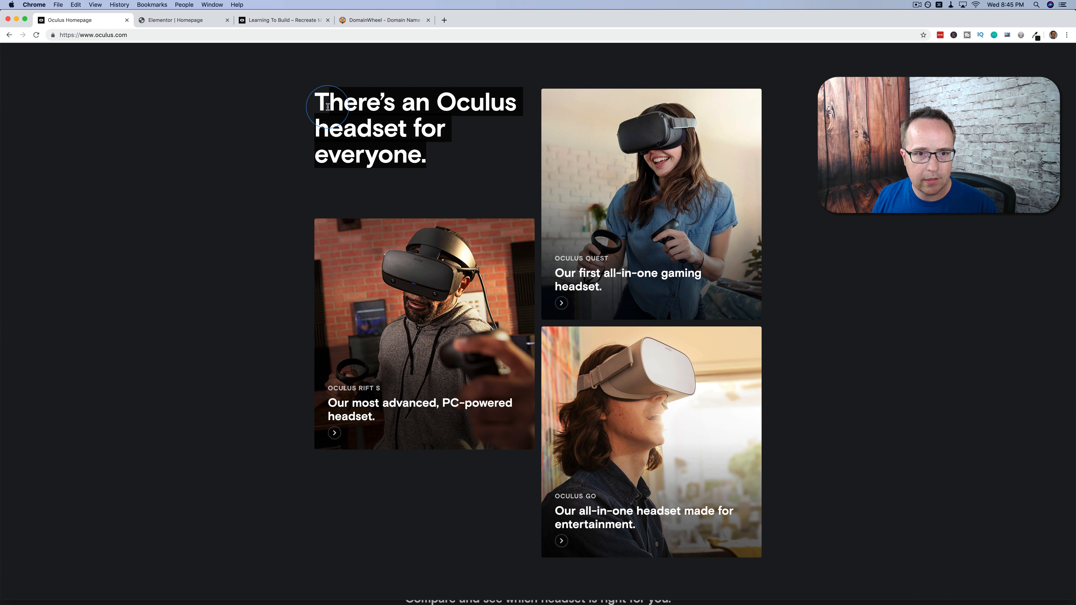
right_click(396, 124)
left_click(417, 146)
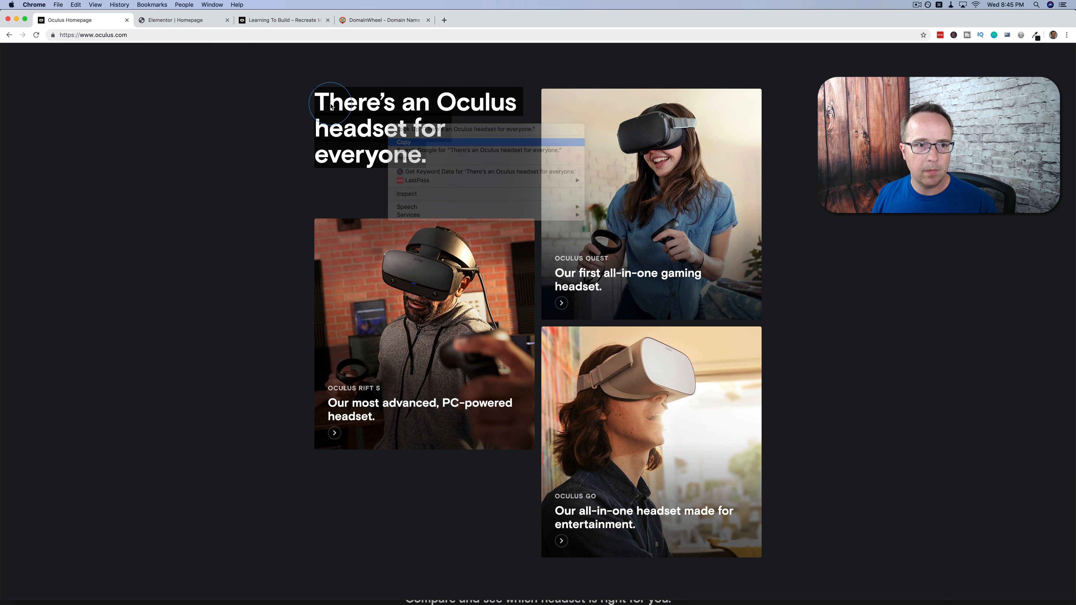
Replace the pasted heading's title with "There's an Oculus headset for everyone.".
left_click(175, 20)
left_click(508, 334)
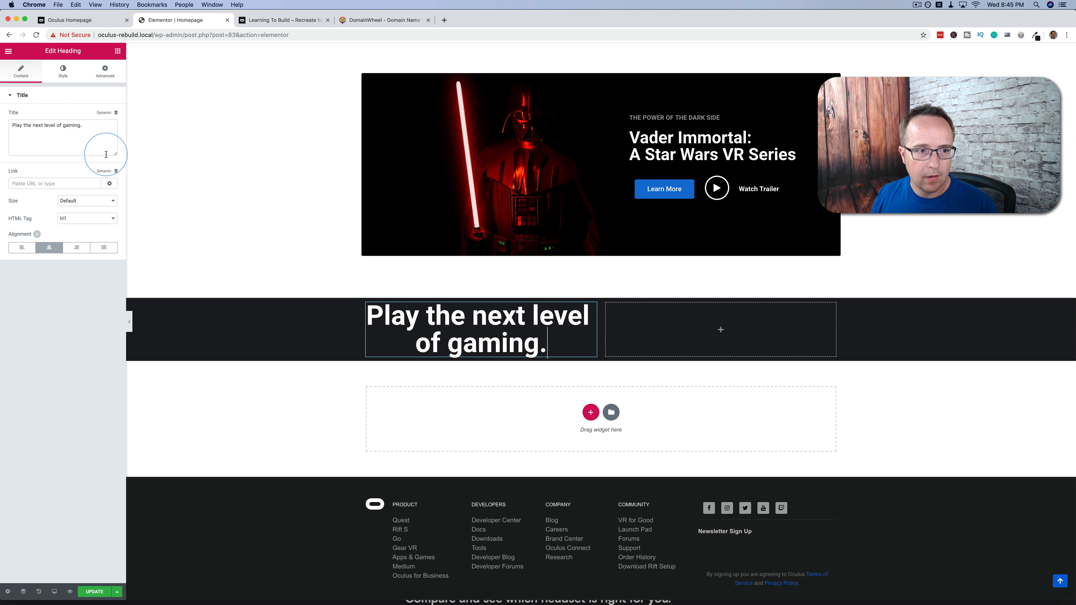
left_click(87, 137)
key("super+a")
key("super+v")
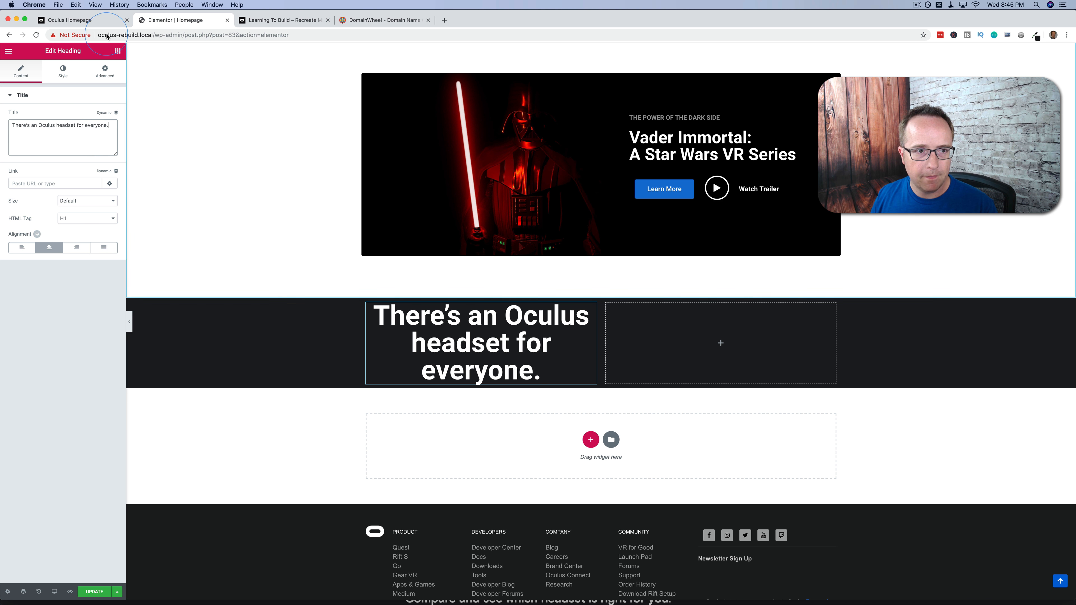
Left-align the new section's heading and compare it with the original Oculus page.
left_click(72, 23)
left_click(175, 23)
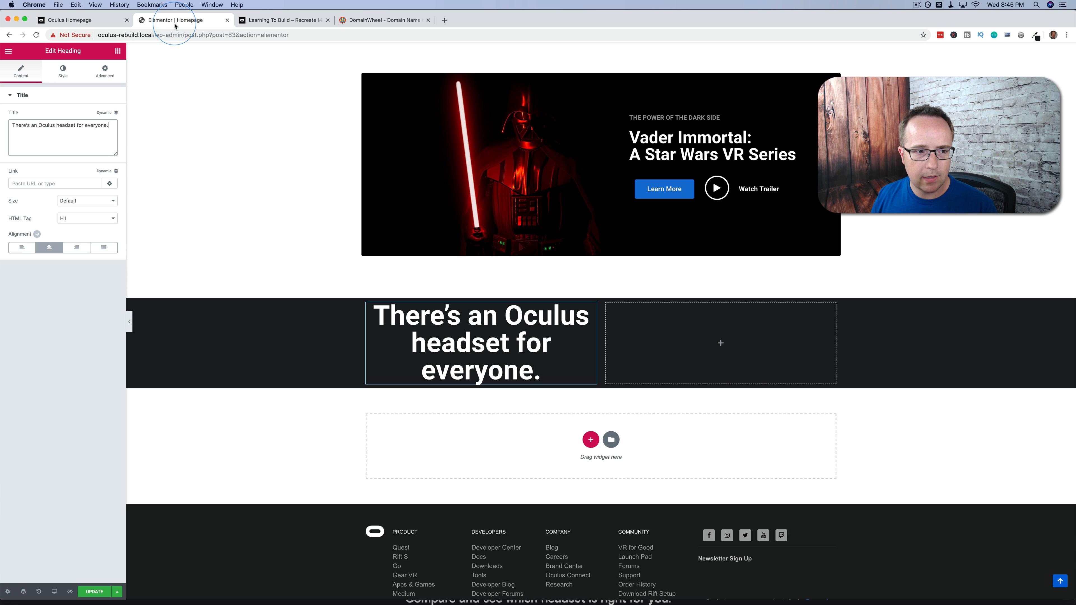
left_click(22, 247)
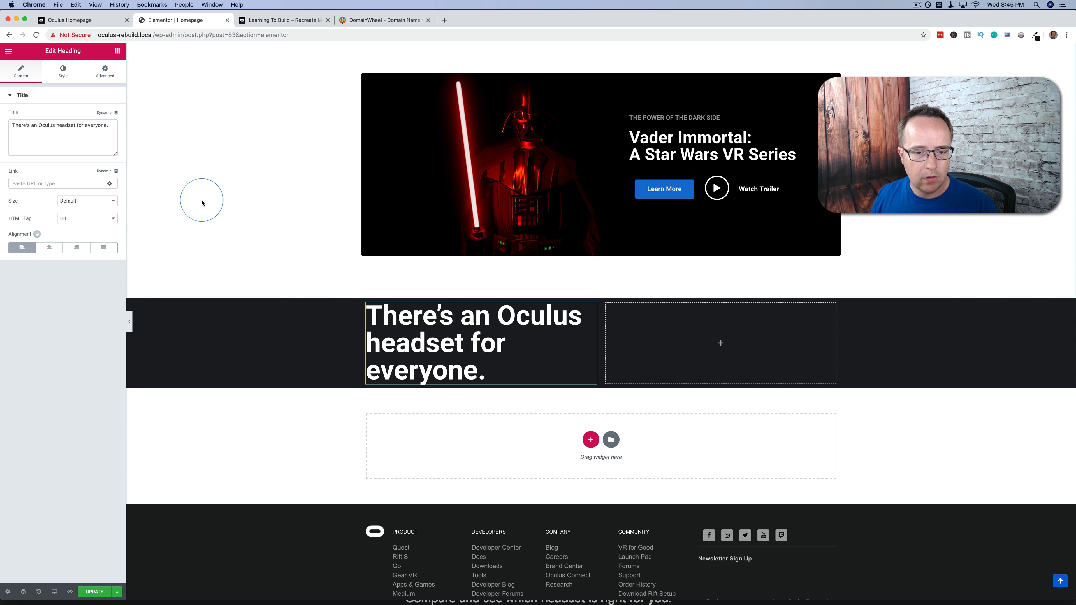
left_click(83, 21)
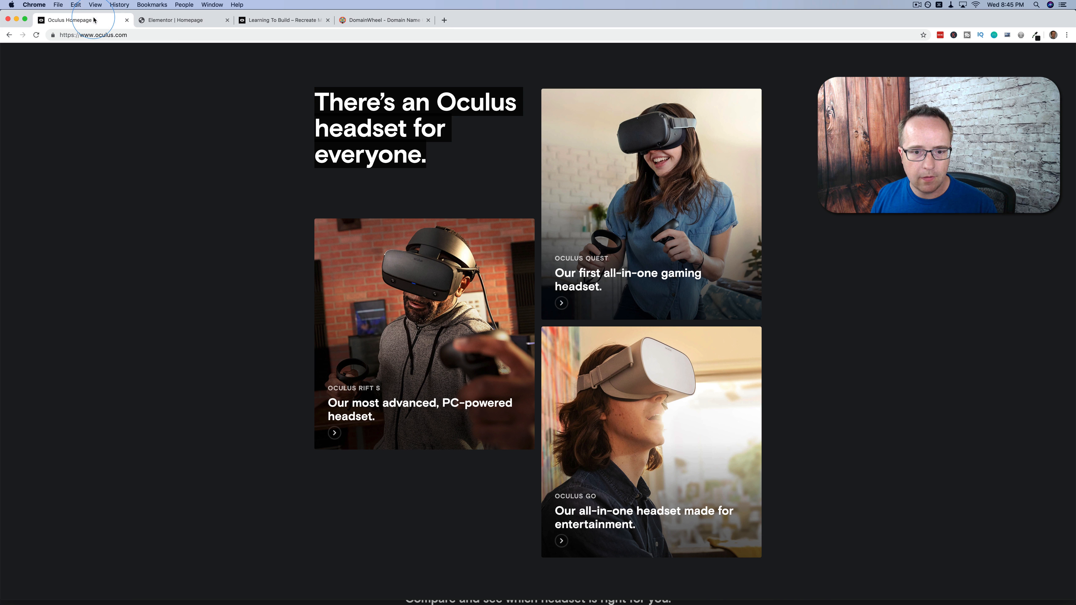
left_click(193, 23)
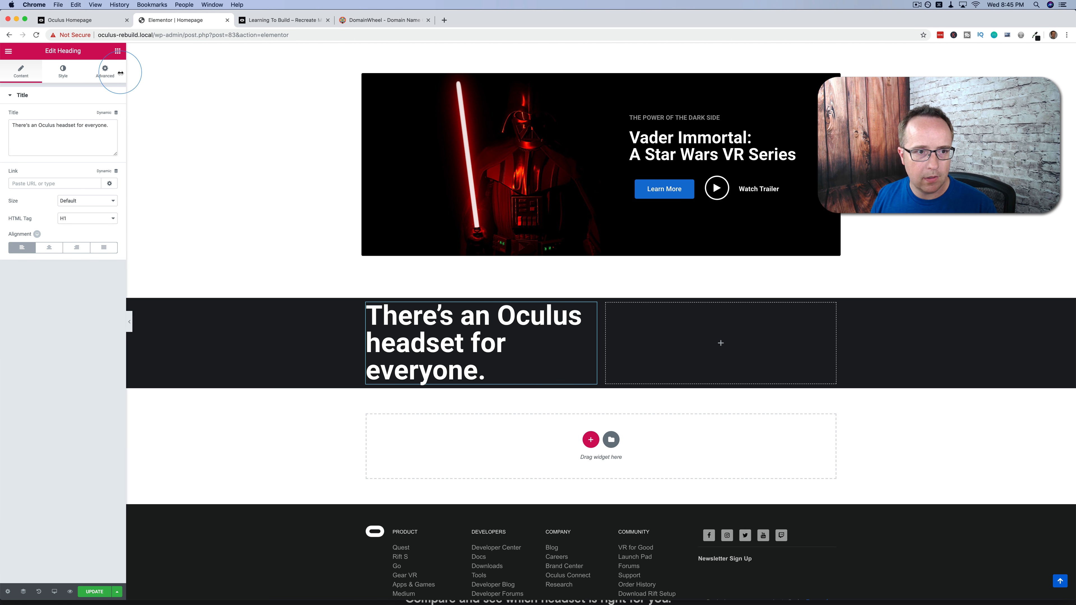
Add an Image widget below the heading and insert the existing Oculus Rift S photo from the media library.
left_click(117, 55)
left_click_drag(33, 172, 429, 368)
scroll(382, 356, "down", 3)
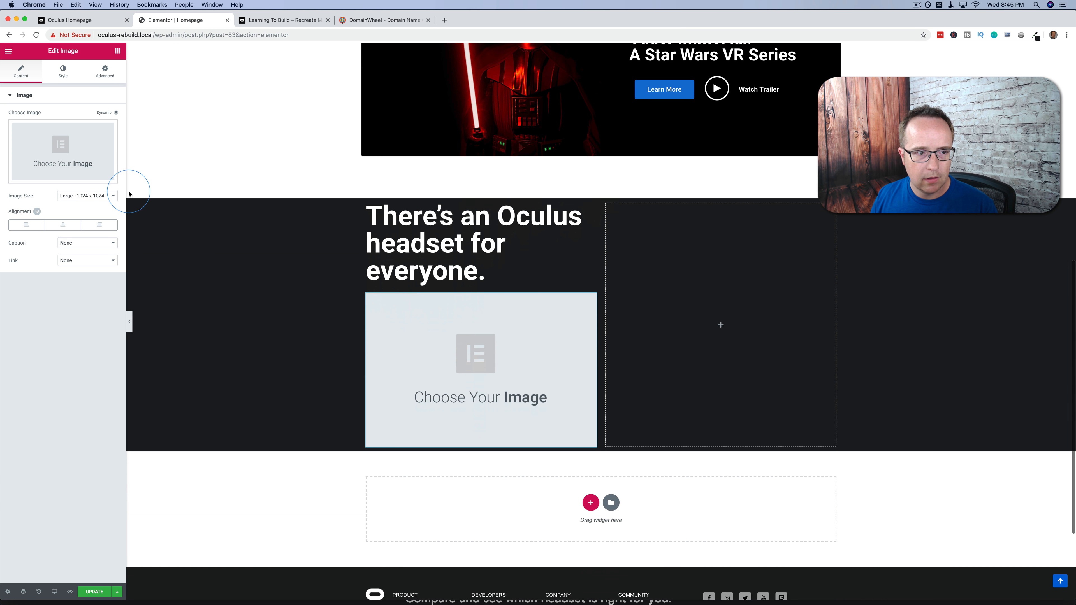
left_click(90, 160)
left_click(455, 168)
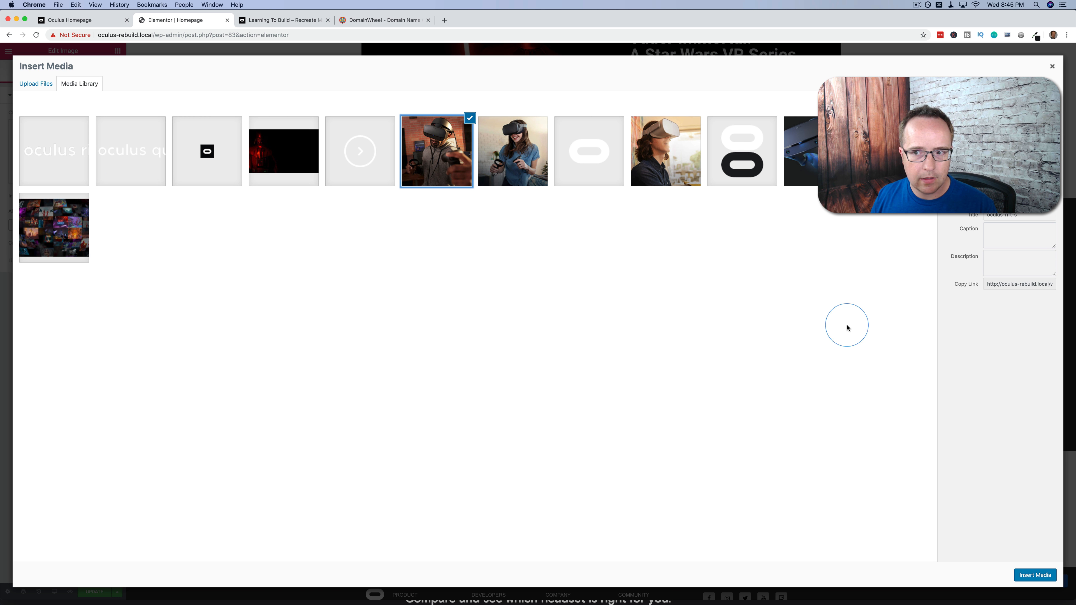
left_click(1034, 574)
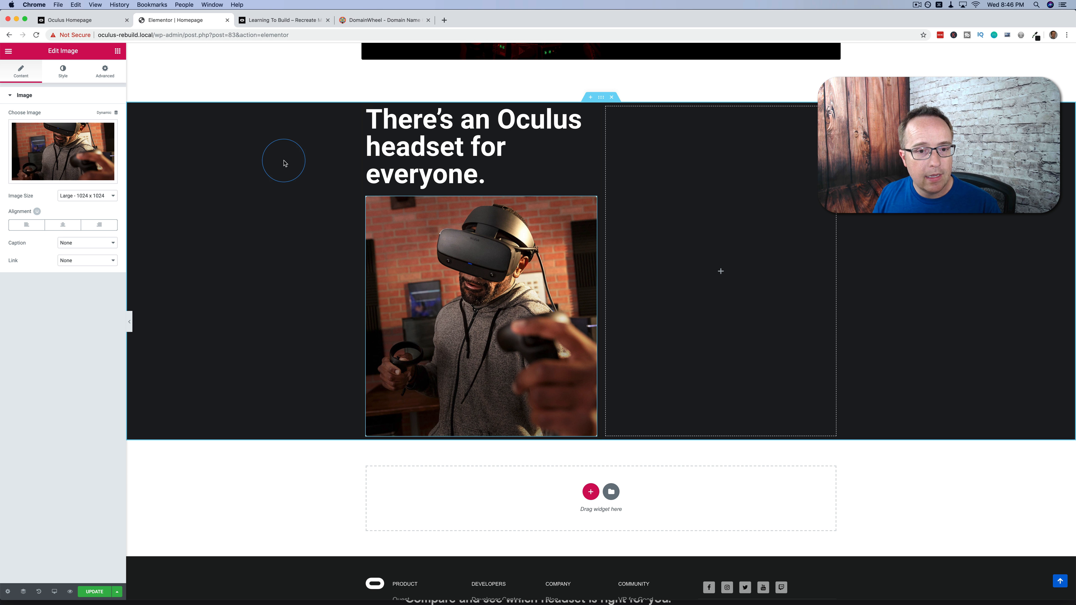
Check the Rift S card on the original Oculus page and set the rebuilt image's hover animation to Grow.
left_click(102, 19)
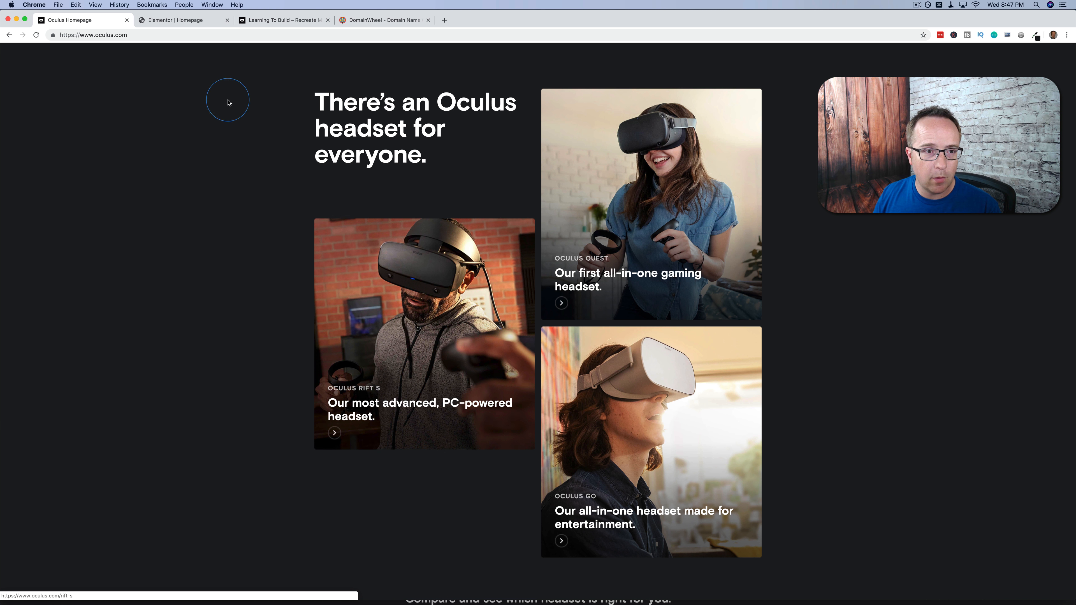
left_click(187, 19)
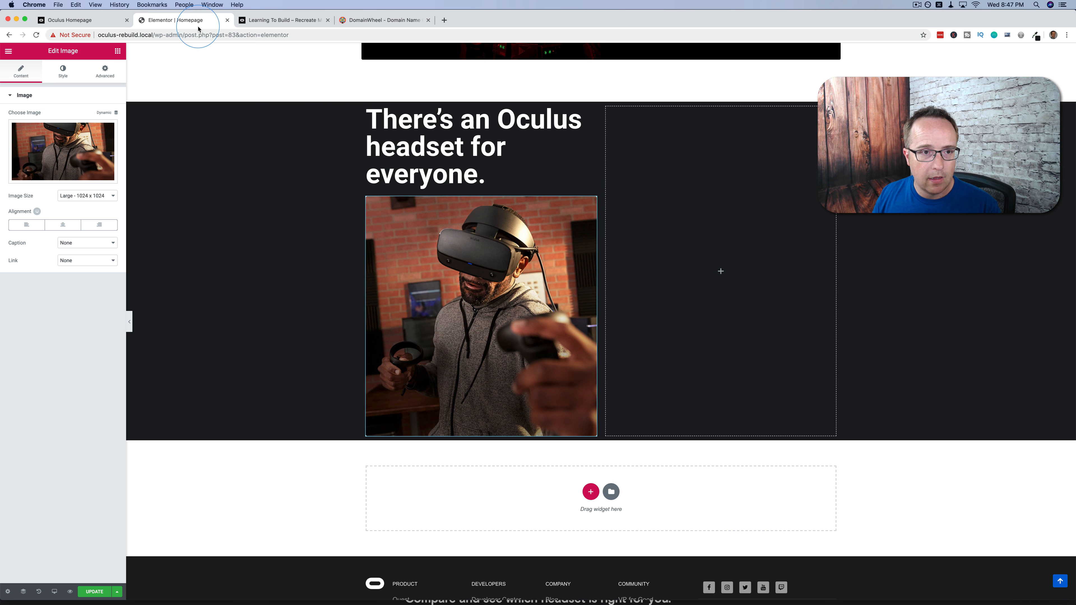
left_click(74, 75)
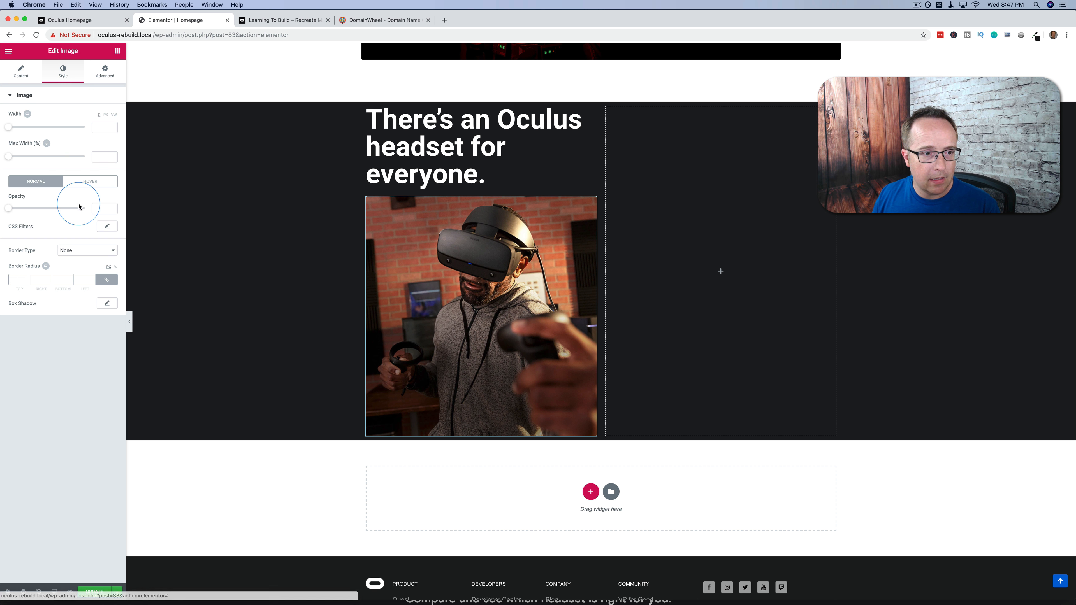
left_click(88, 183)
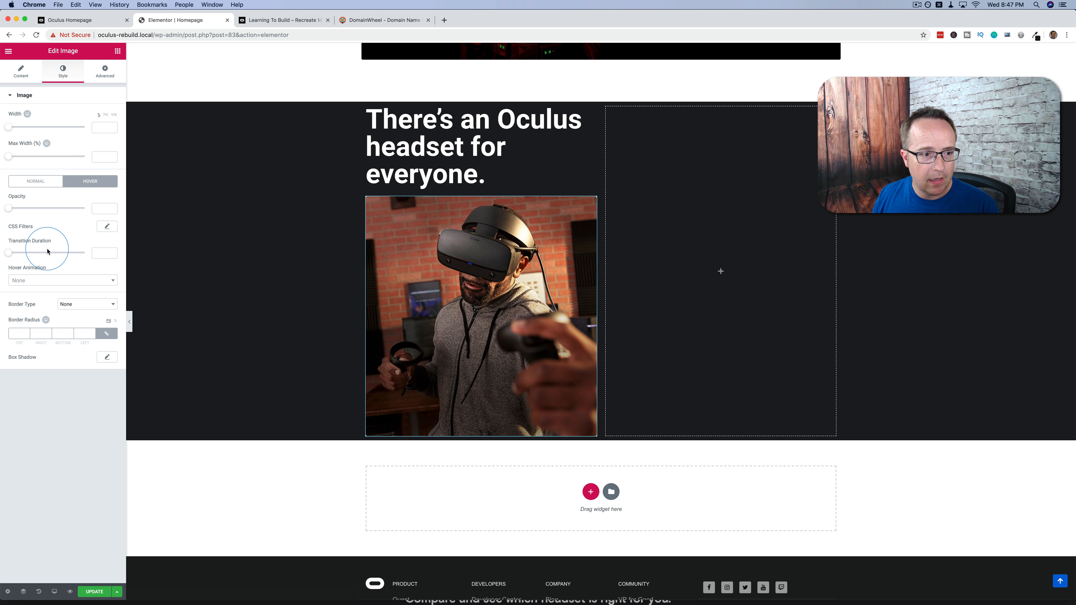
left_click(44, 280)
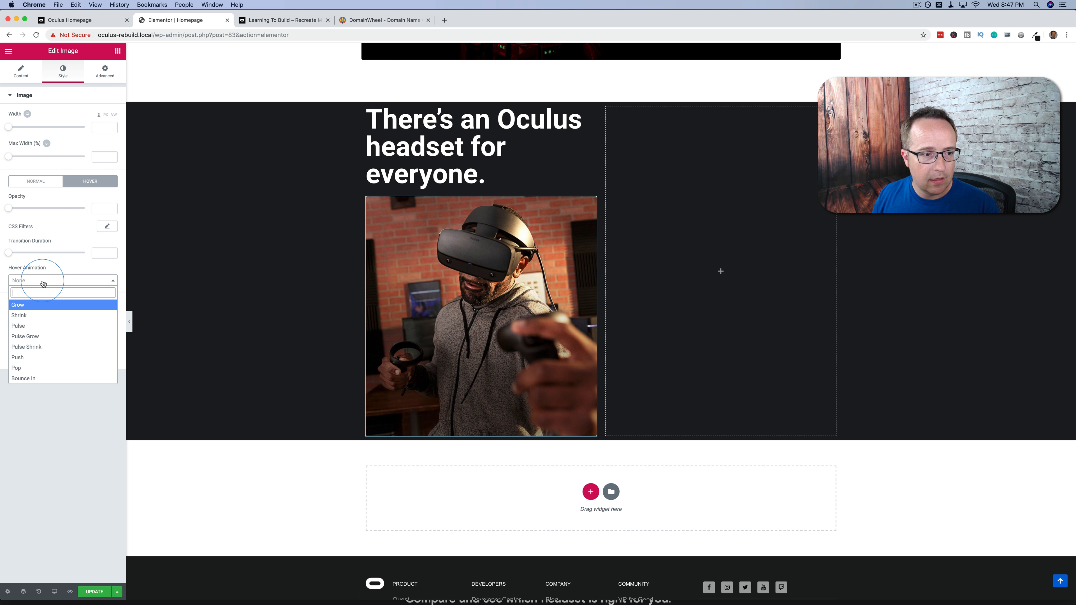
left_click(23, 306)
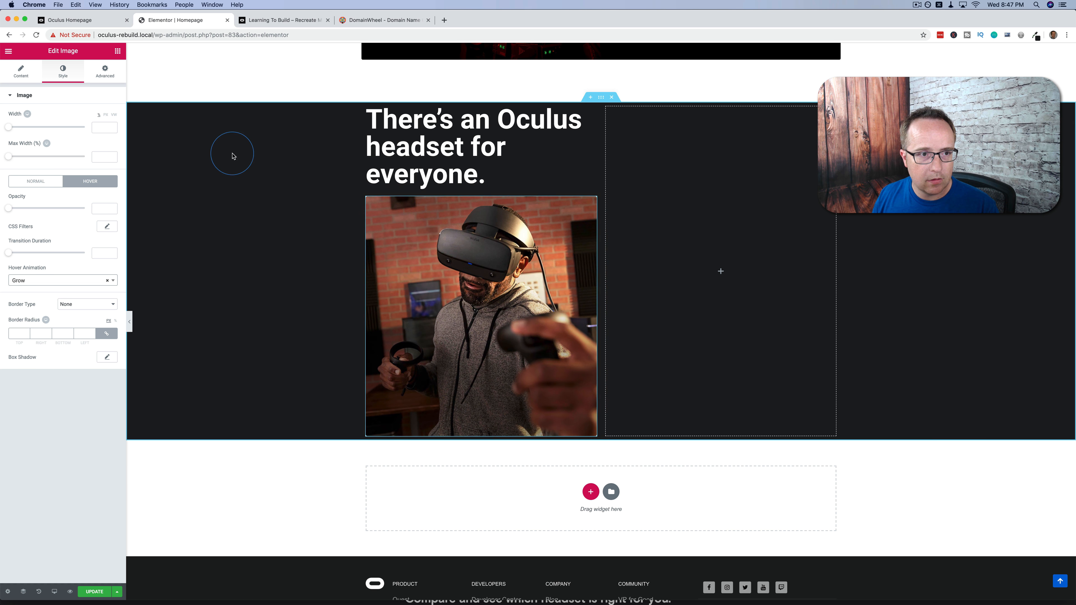
Compare the hover effect with the original page and set the image's hover transition duration to 1.2.
left_click(109, 26)
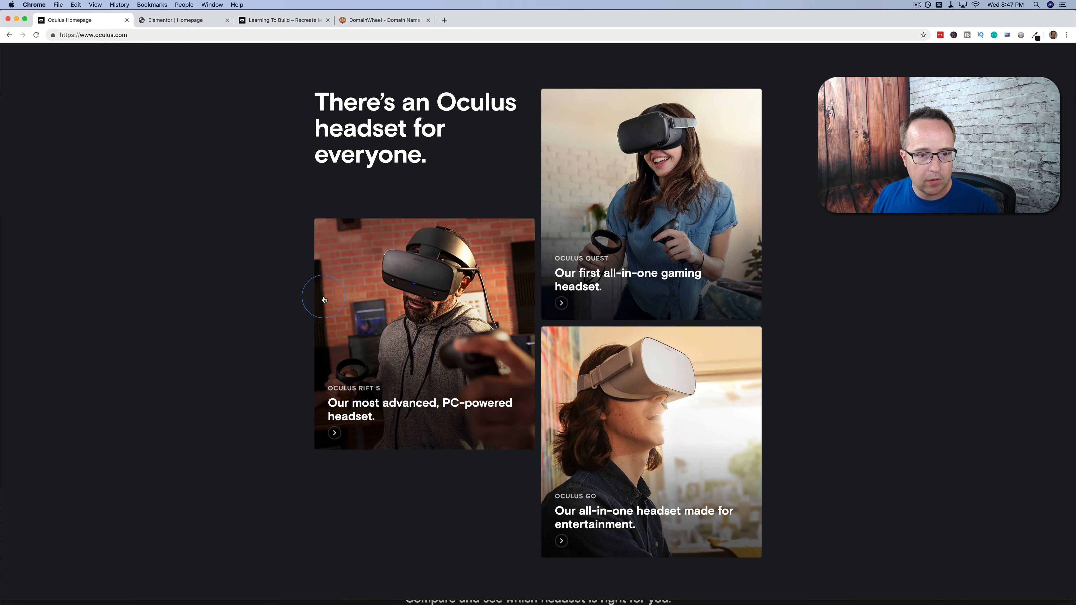
left_click(169, 22)
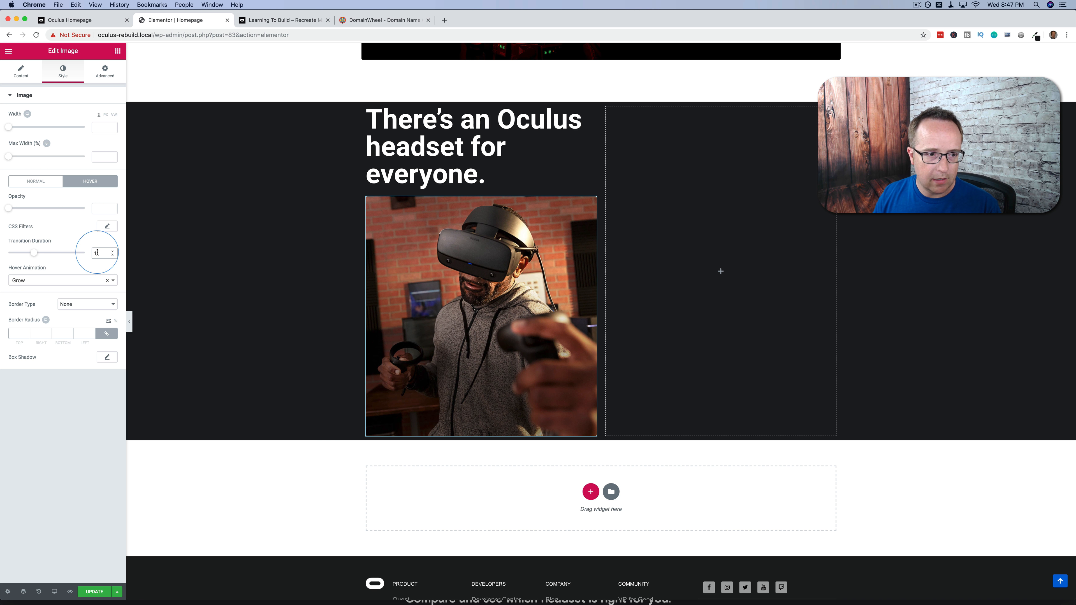
type(".2")
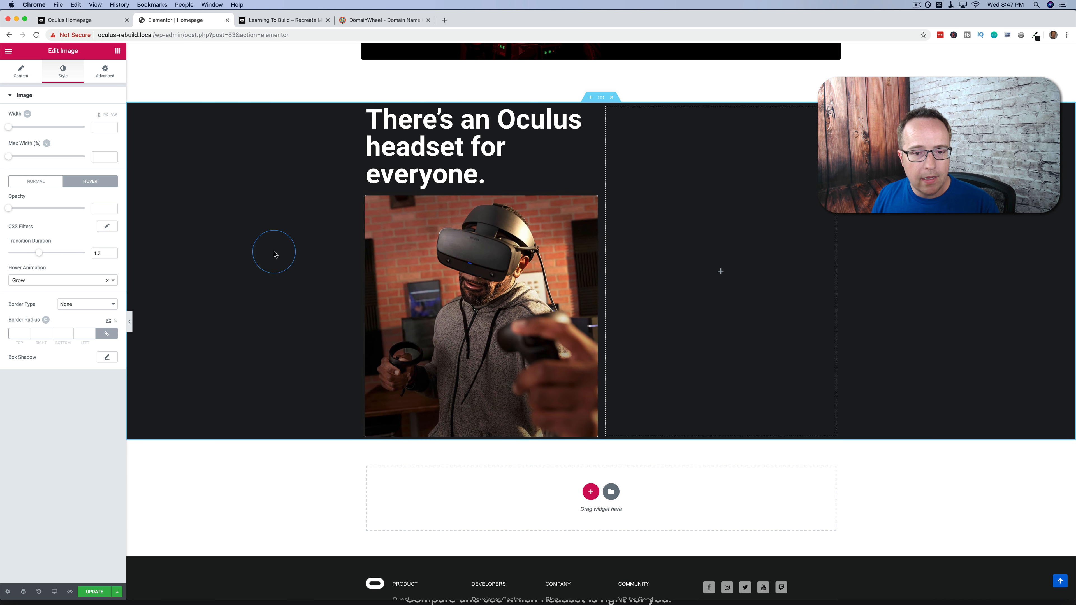
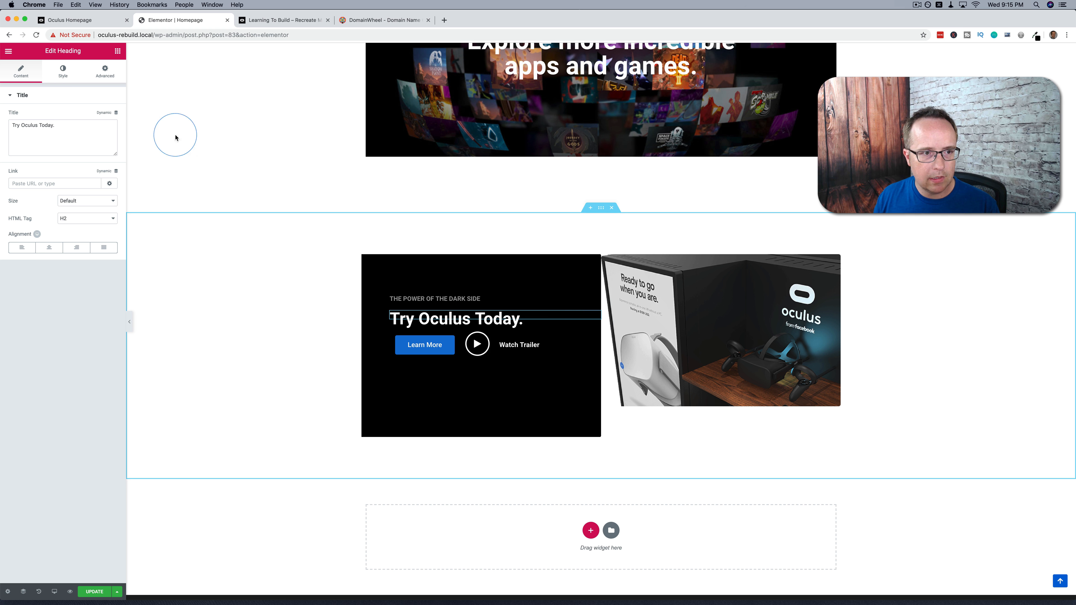
Clear the margin values of the "Try Oculus Today." heading.
left_click(105, 71)
left_click(67, 127)
left_click_drag(67, 127, 50, 129)
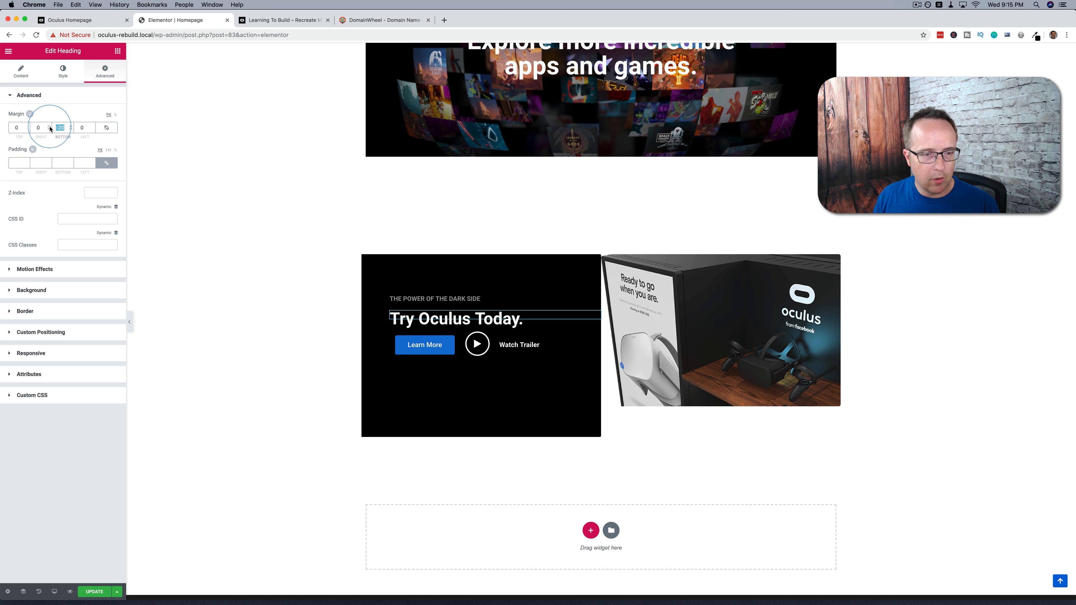
key("BackSpace")
left_click(97, 128)
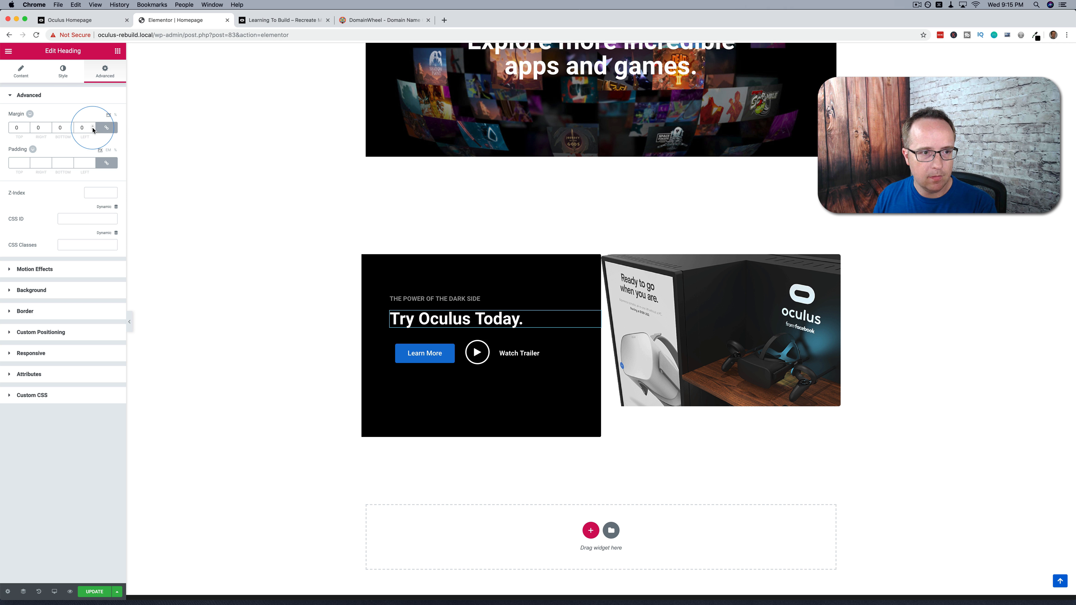
left_click(494, 328)
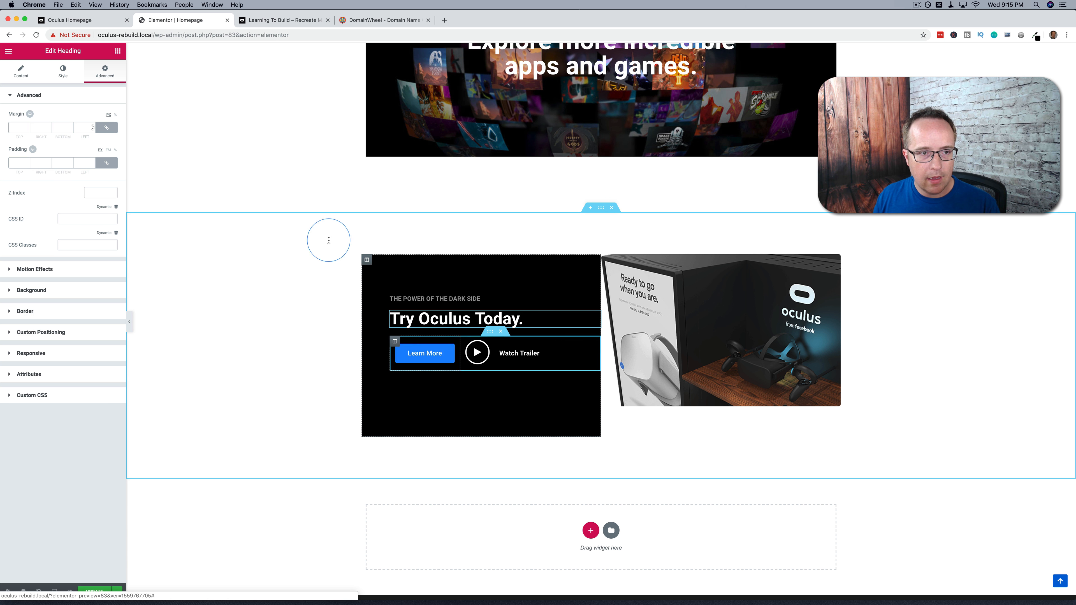
Copy the subheading text "Locate a live demo near you." from the original Oculus page.
left_click(133, 20)
left_click(200, 196)
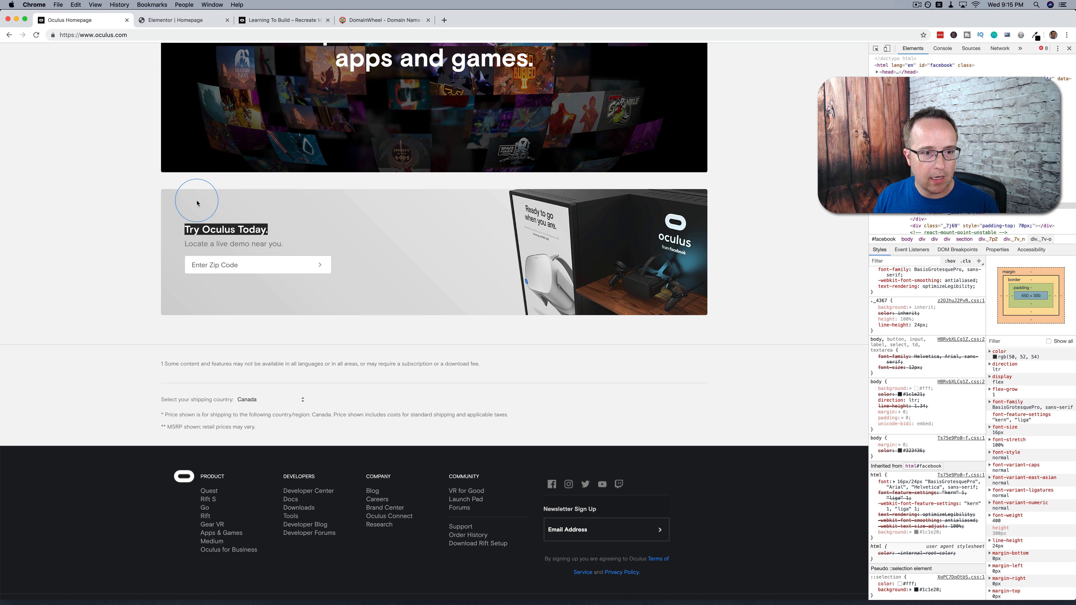
left_click_drag(185, 245, 286, 250)
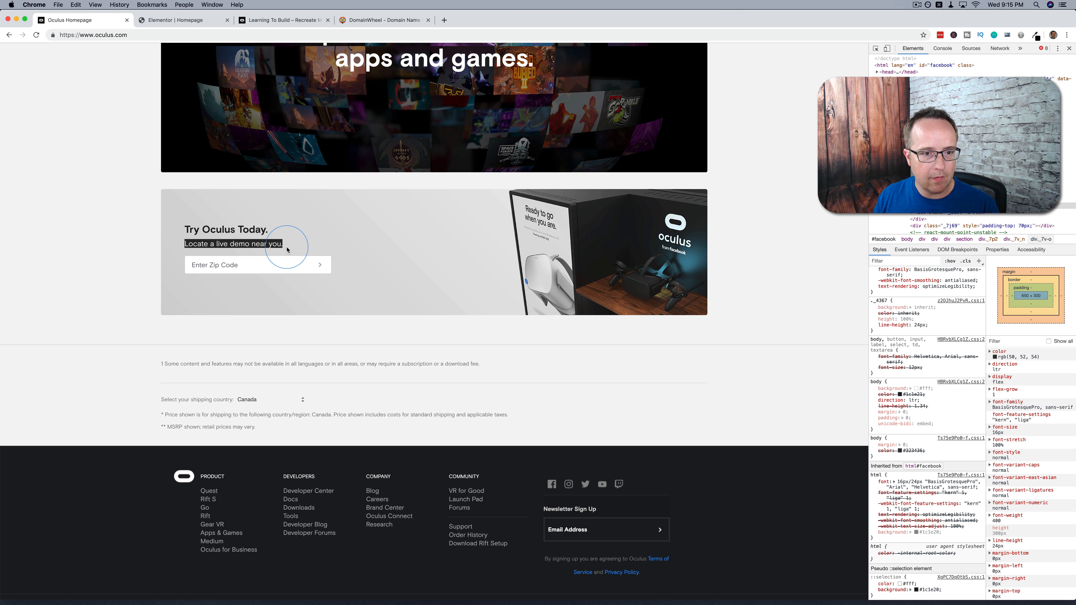
right_click(270, 246)
left_click(278, 264)
Replace the "THE POWER OF THE DARK SIDE" heading's title with "Locate a live demo near you." and move it below "Try Oculus Today.".
left_click(169, 22)
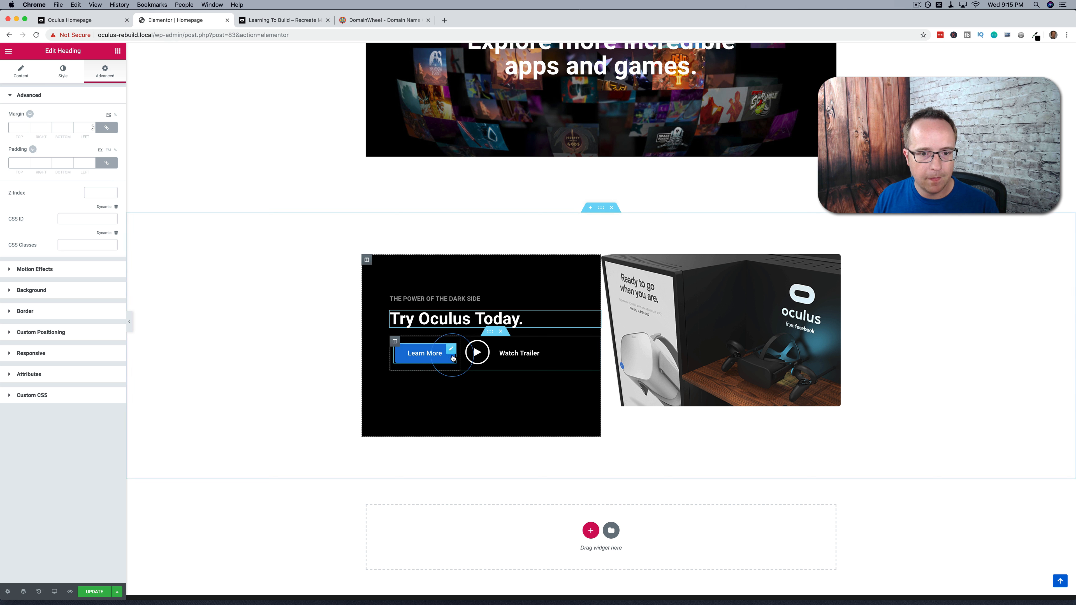
left_click(424, 299)
left_click(86, 137)
key("super+a")
key("super+v")
left_click_drag(596, 300, 521, 320)
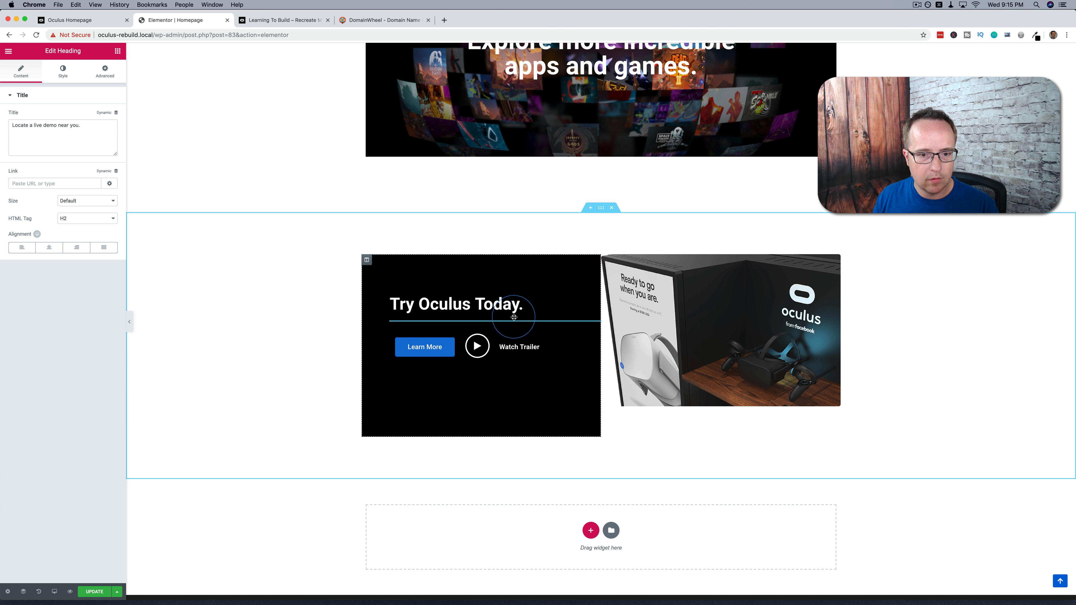
Set the "Locate a live demo near you." heading's typography to size 21 px and Normal weight.
left_click(66, 87)
left_click(106, 113)
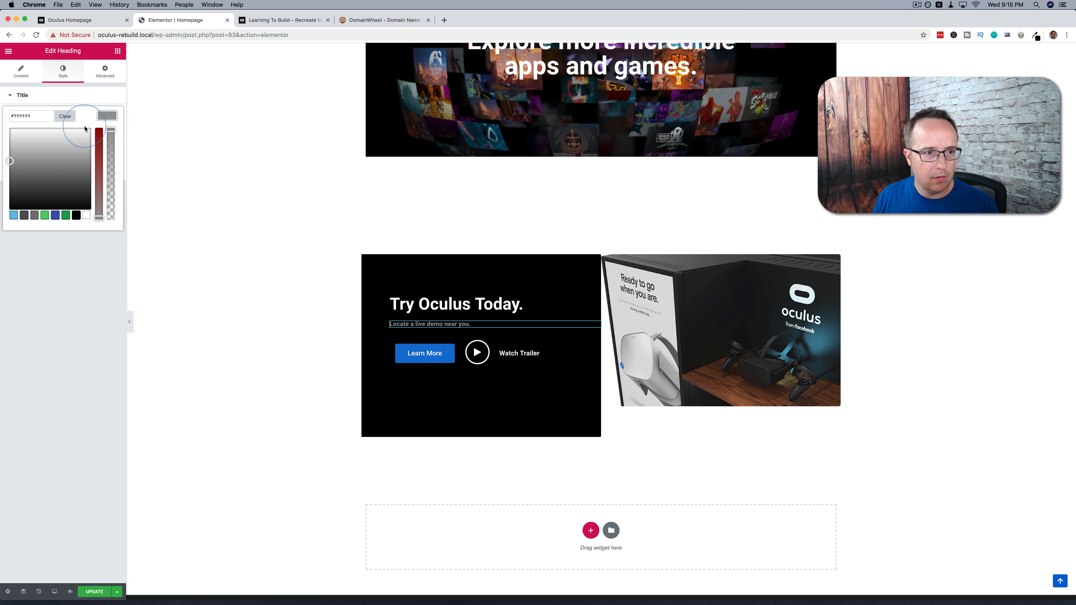
left_click(102, 112)
left_click(106, 134)
left_click(21, 184)
left_click_drag(24, 185, 22, 188)
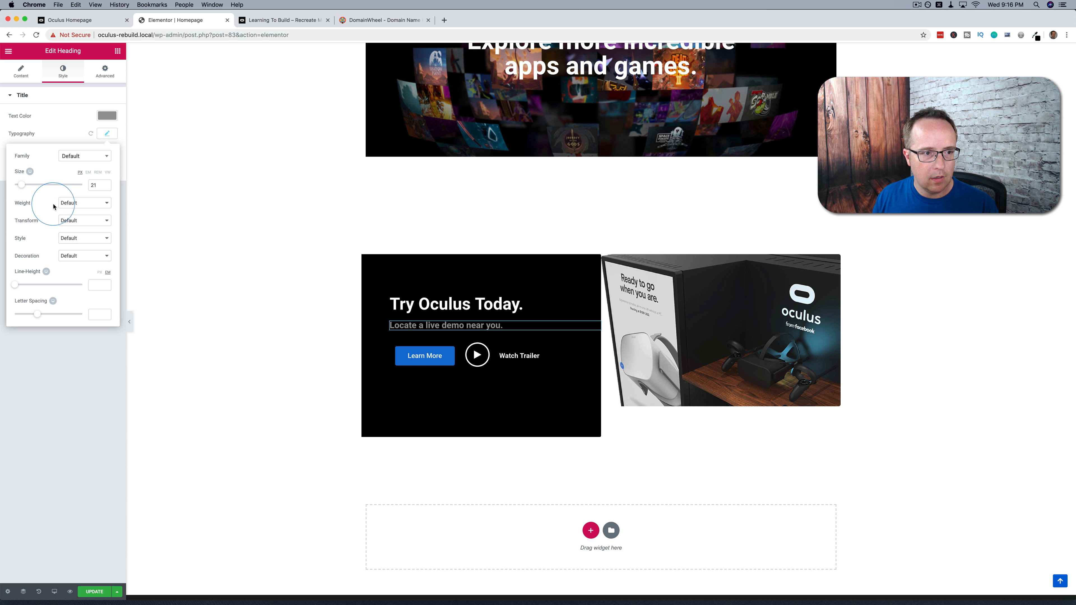
left_click(63, 203)
left_click(69, 212)
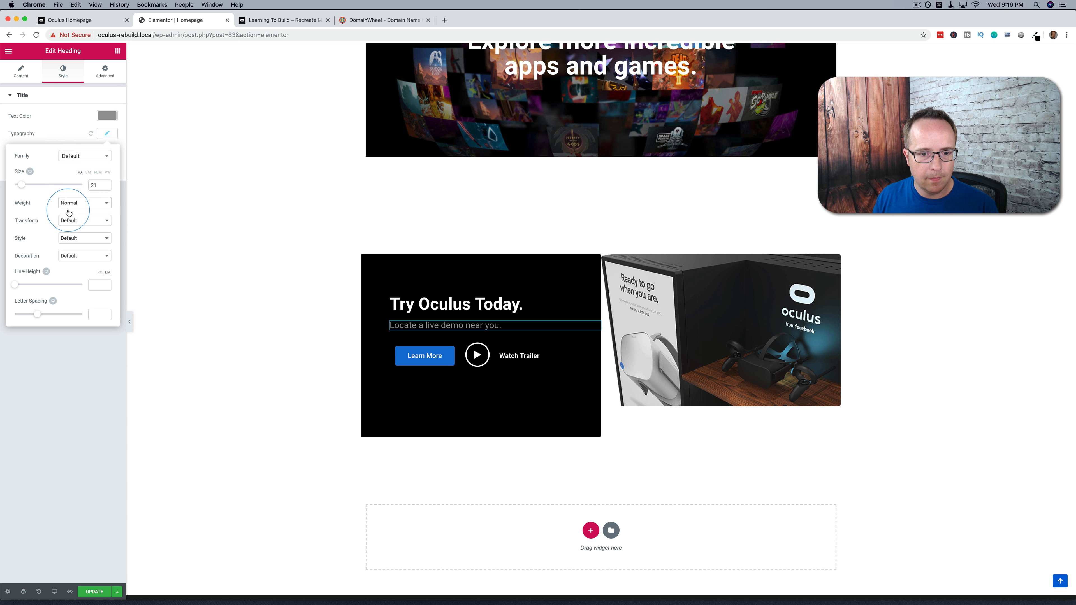
left_click(199, 233)
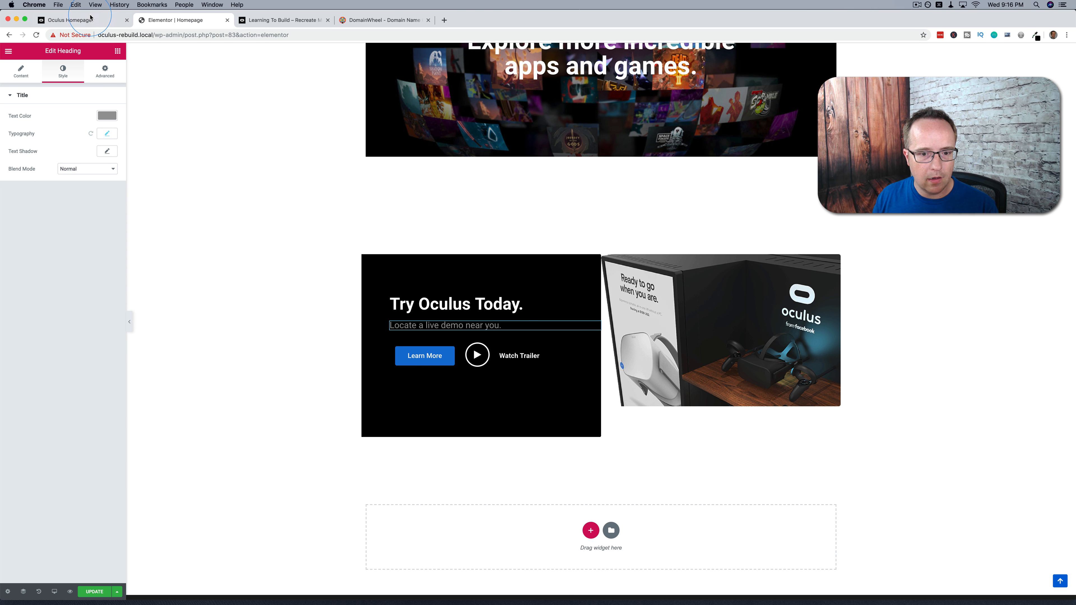
Compare the block with the original page and delete the inner section holding the Learn More button and Watch Trailer link.
left_click(70, 20)
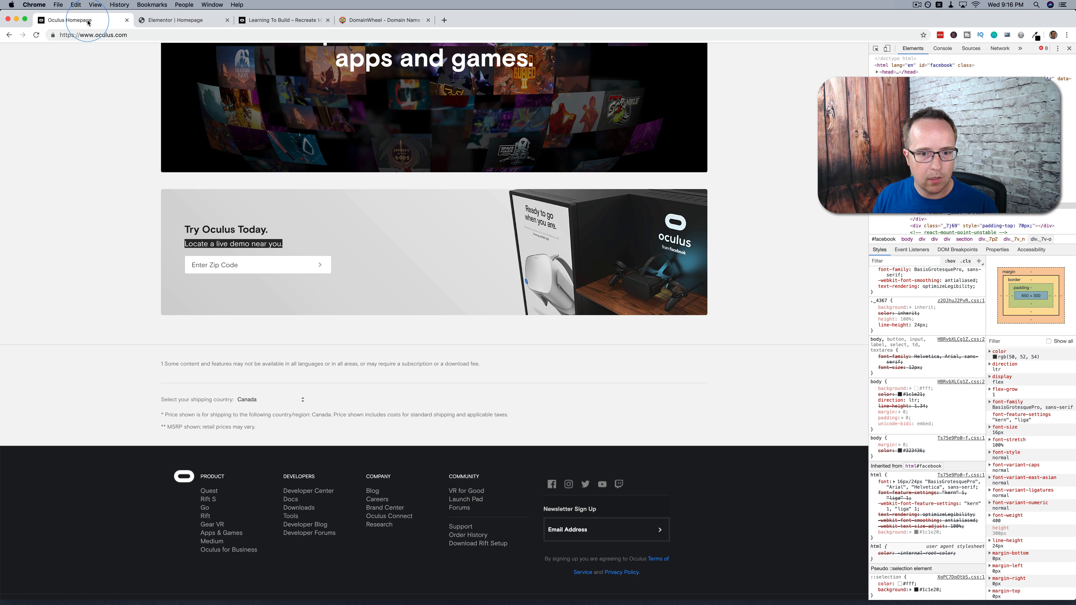
left_click(191, 26)
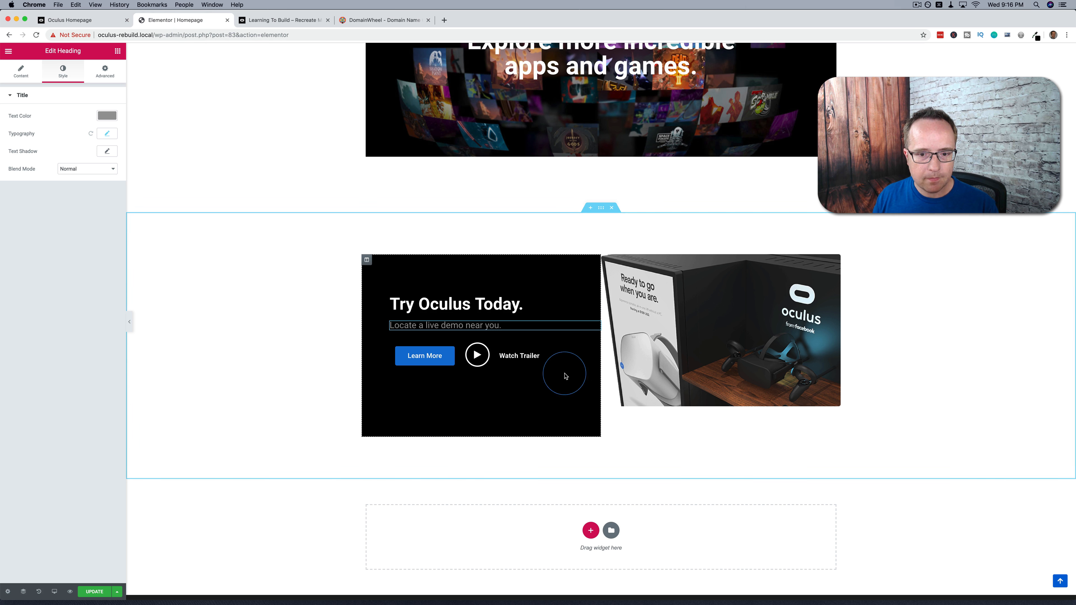
left_click(500, 333)
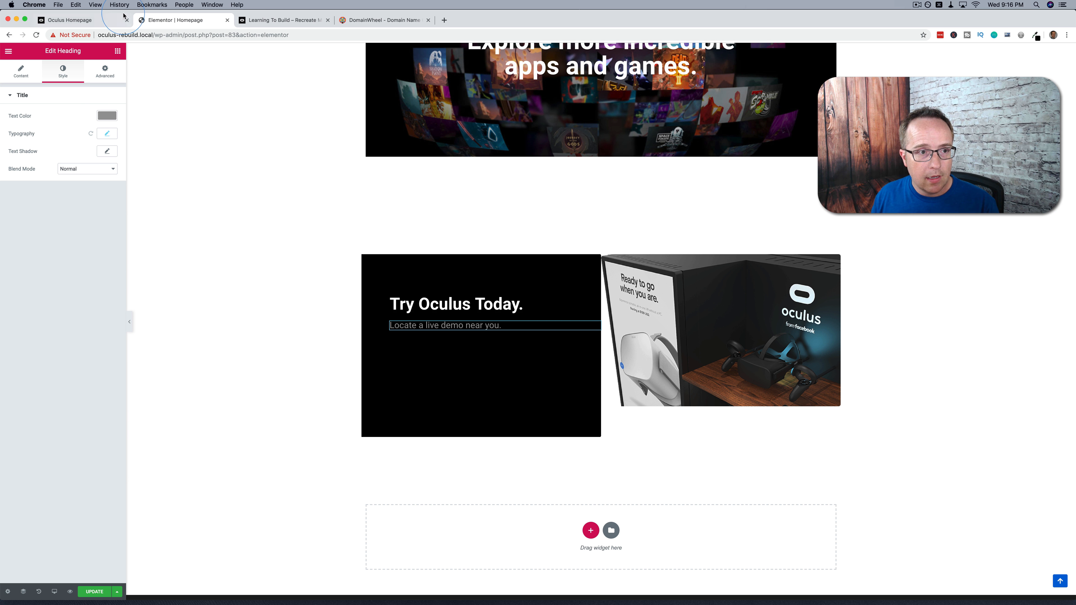
Look through the original page's inspected CSS rules and copy the html background colour #1c1e20.
left_click(96, 25)
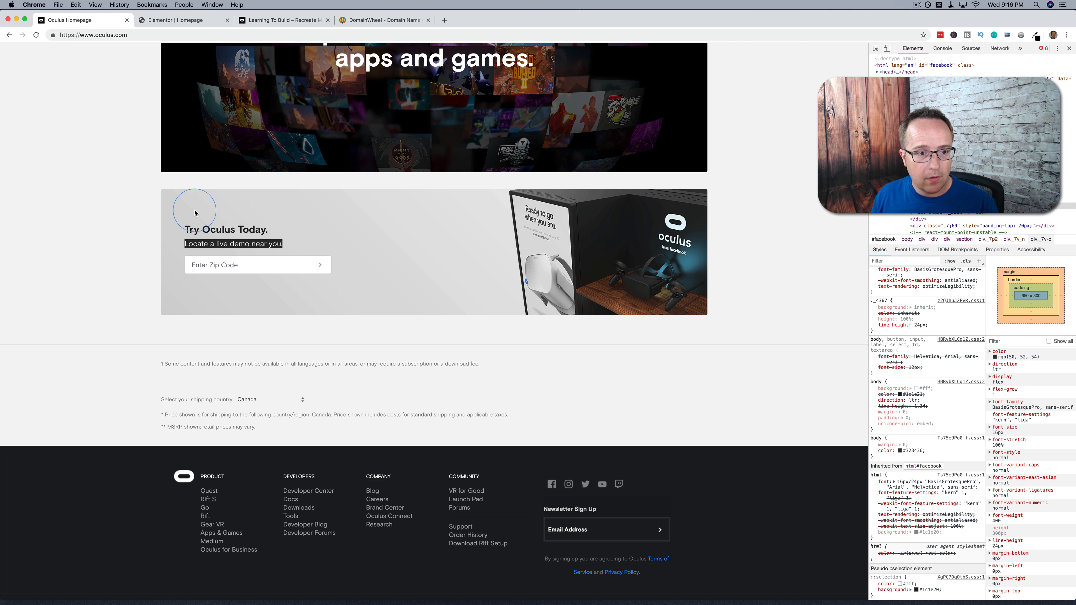
left_click(147, 224)
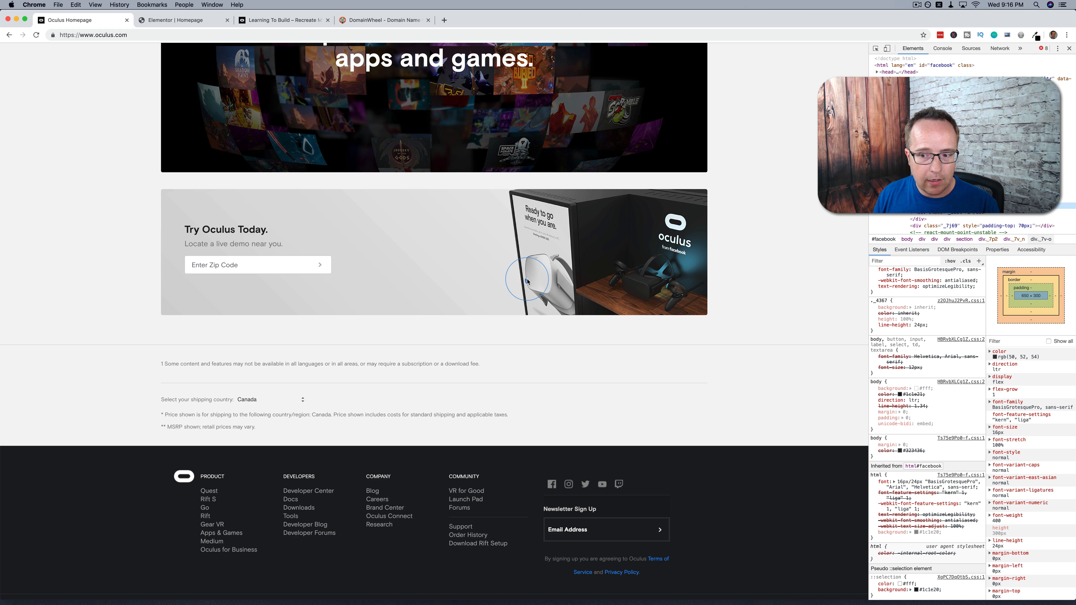
scroll(902, 410, "up", 10)
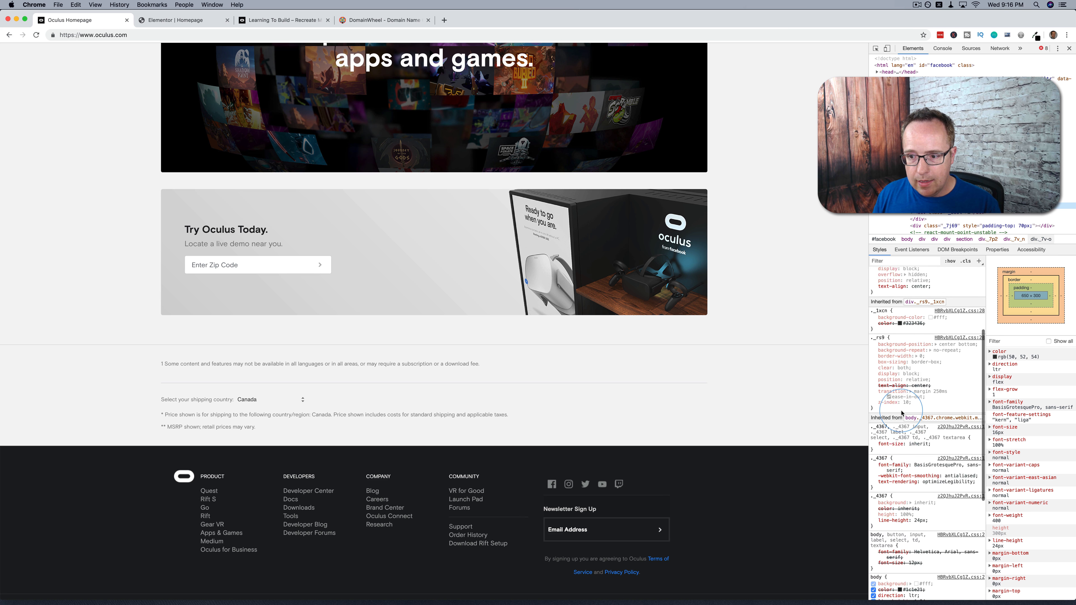
scroll(910, 382, "down", 6)
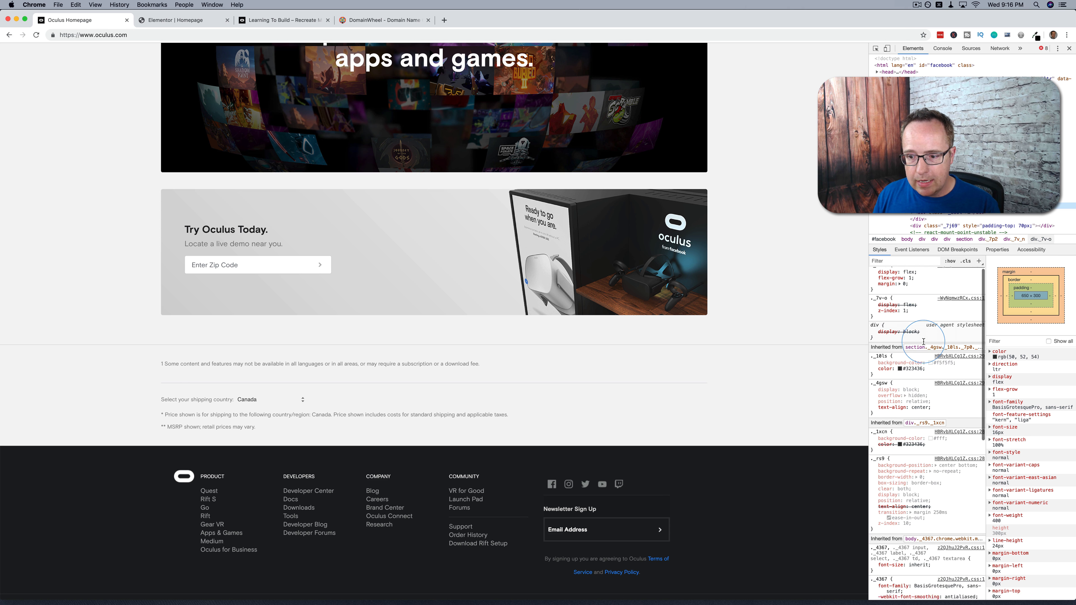
scroll(924, 341, "down", 7)
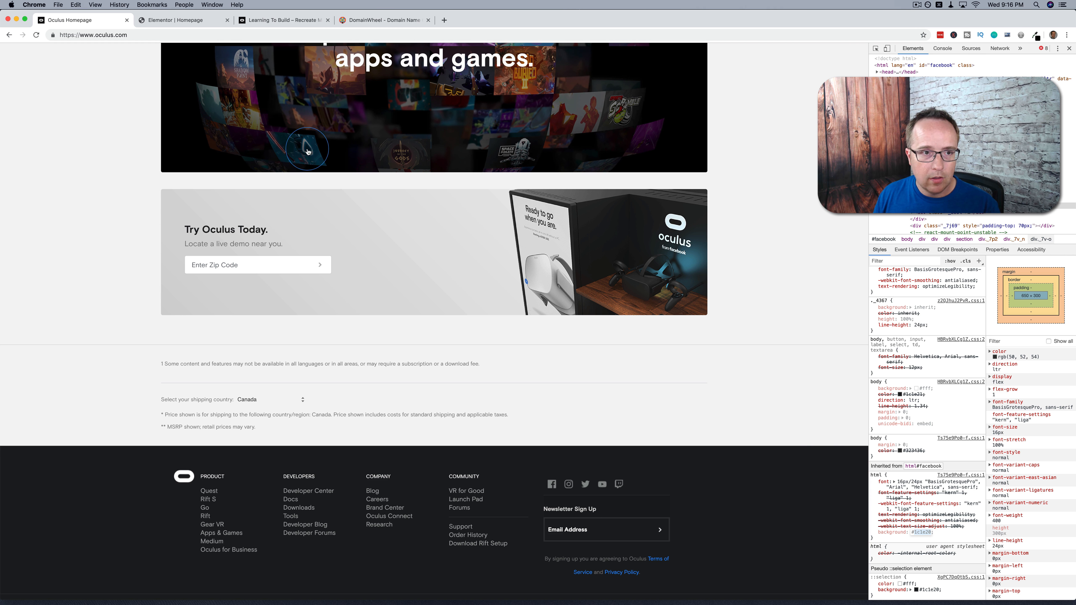
Clear the classic black background colour of the "Try Oculus Today." column in the rebuilt page.
left_click(190, 21)
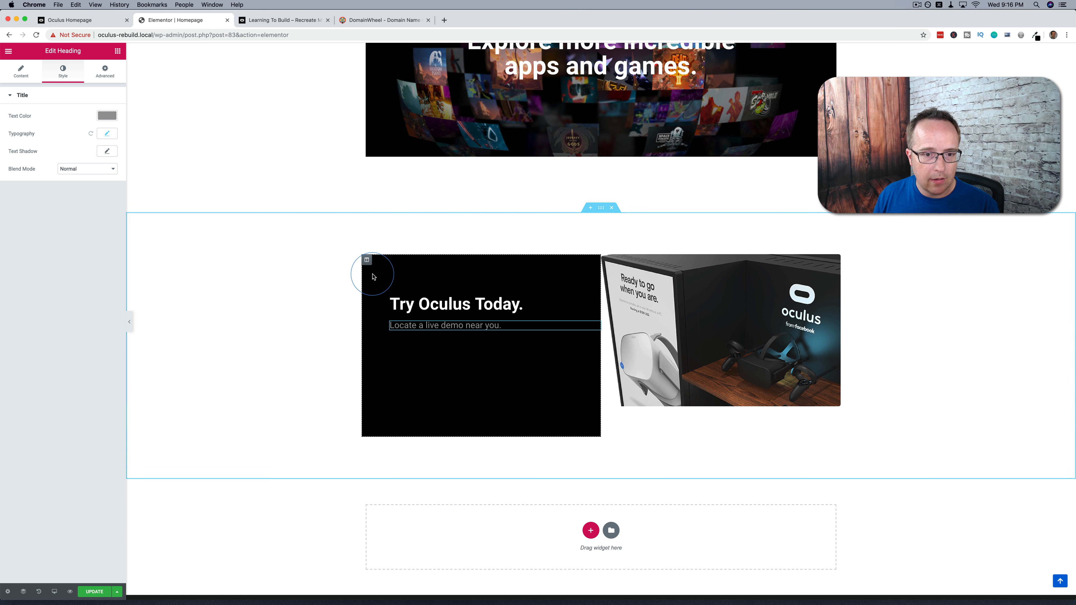
left_click(367, 260)
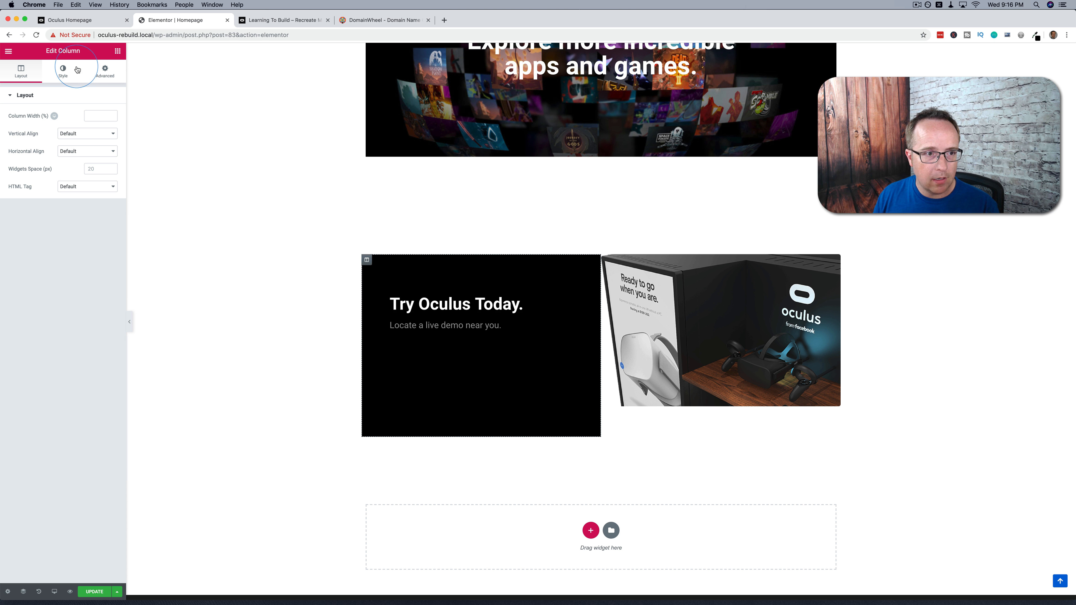
left_click(63, 70)
left_click(77, 135)
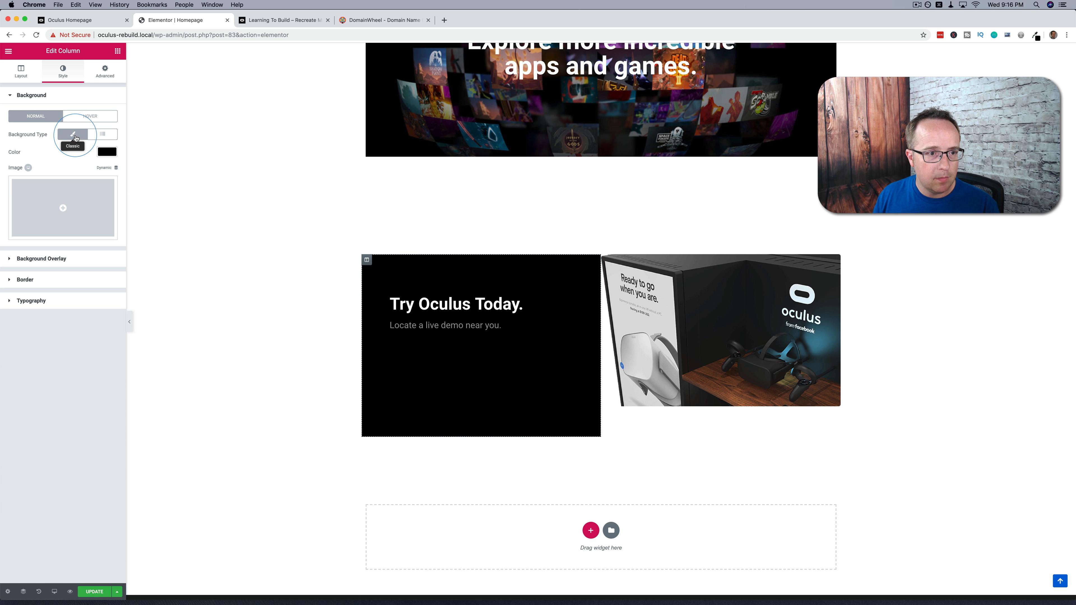
left_click(109, 153)
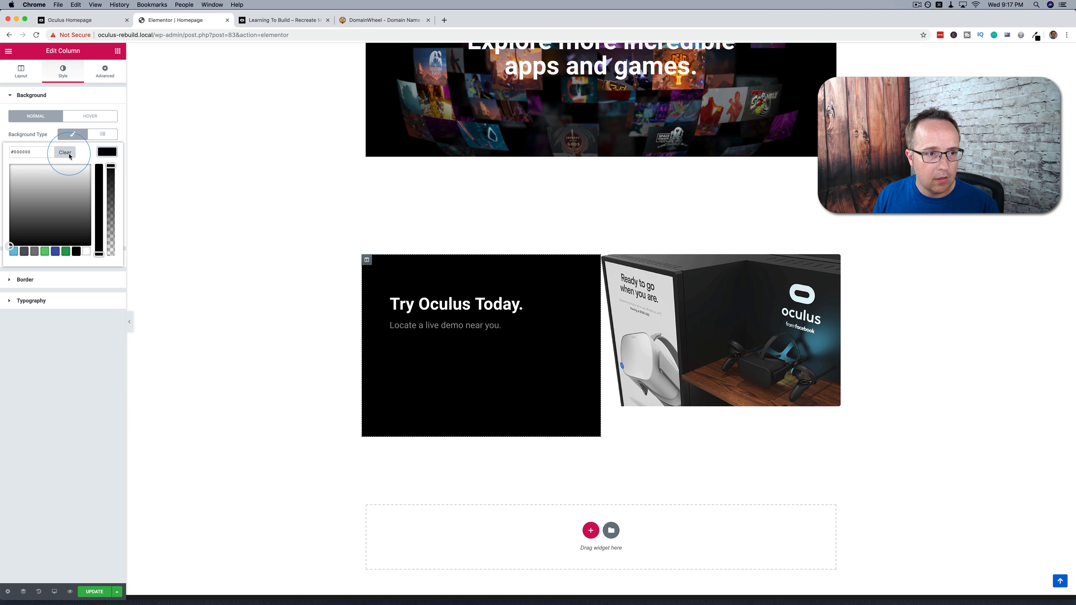
left_click(69, 156)
Switch the column's background type to gradient and set its first colour to #1c1e20.
left_click(102, 134)
left_click(104, 153)
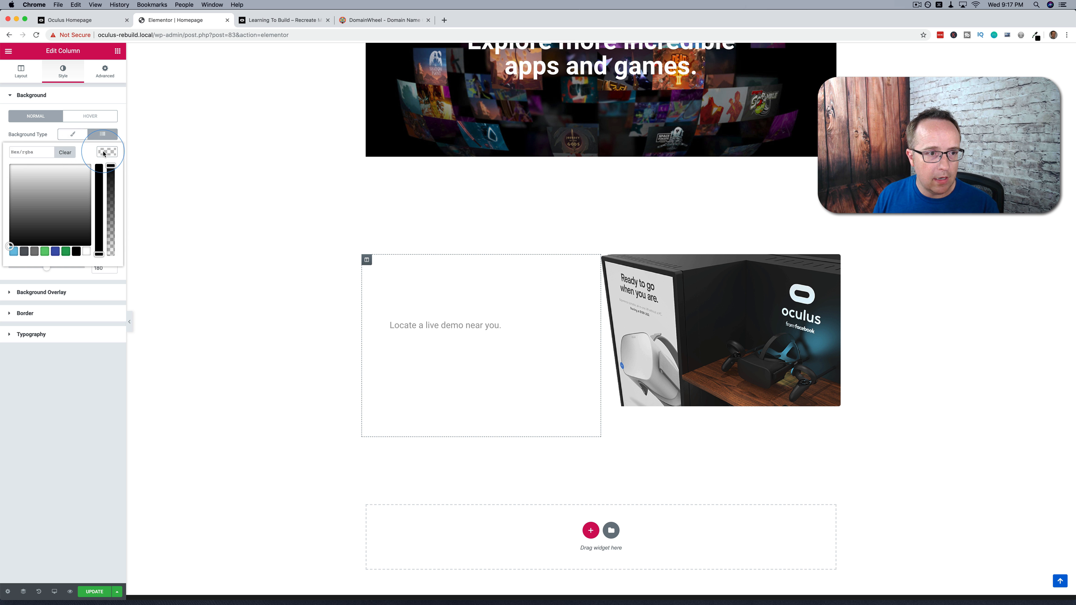
type("#1c1e20")
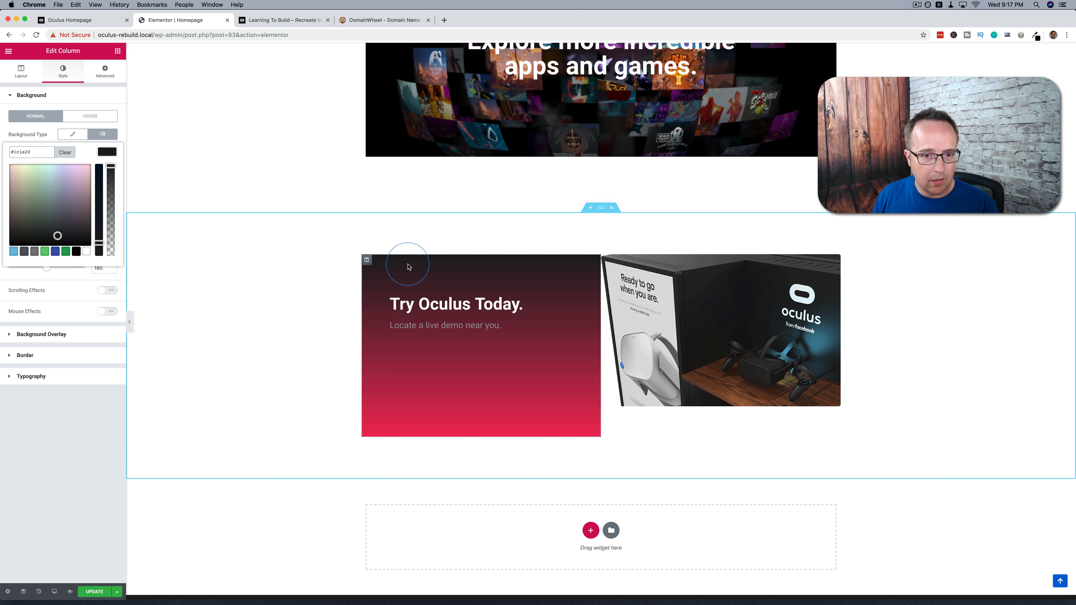
Copy the #f5f5f5 background colour from the original page's CSS and set it as the column gradient's second colour.
left_click(81, 22)
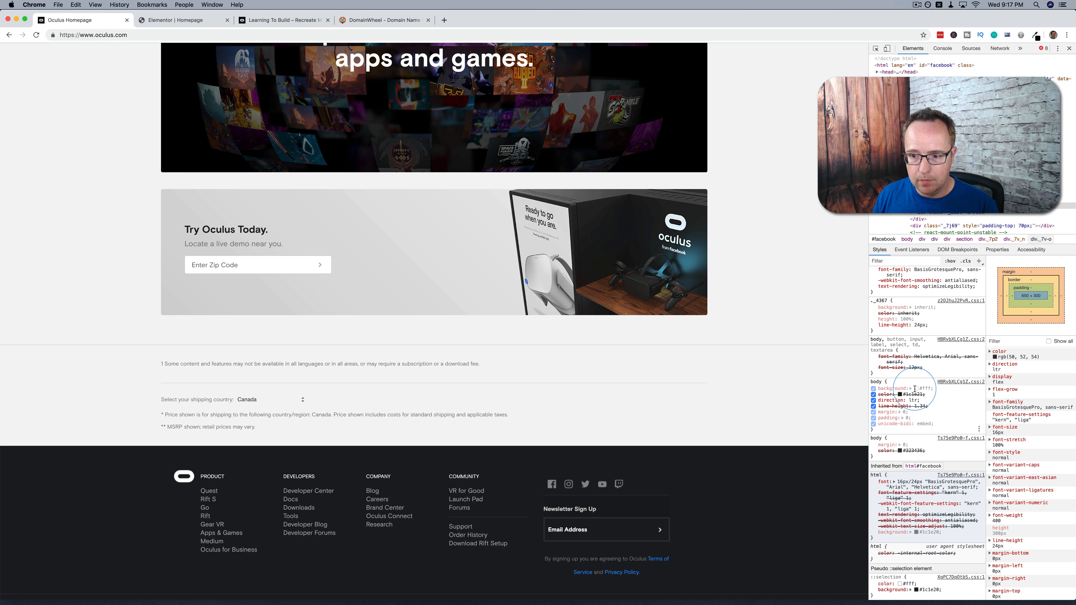
scroll(897, 384, "up", 10)
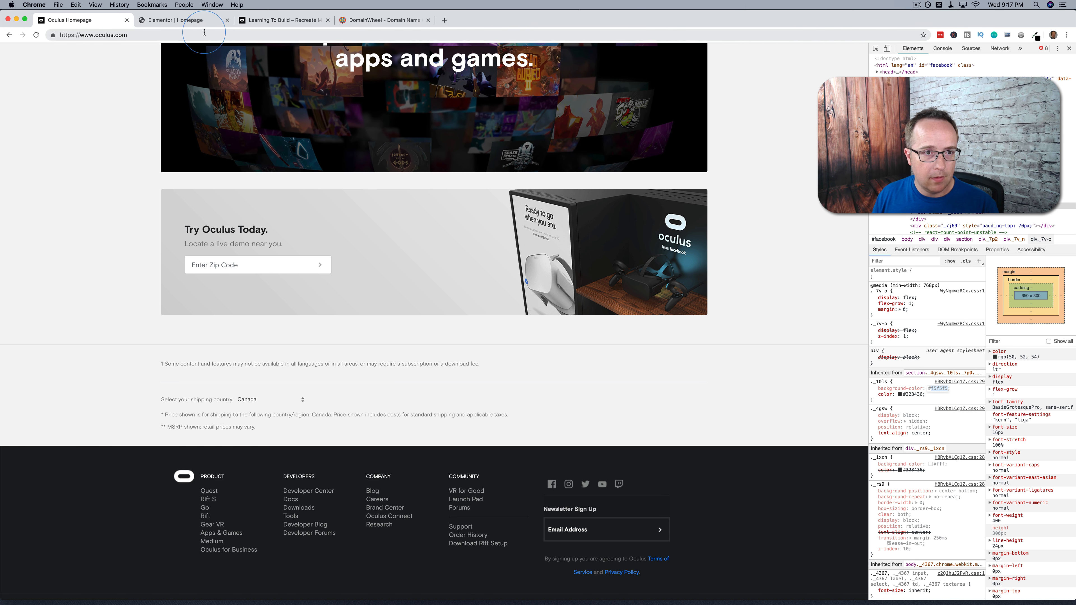
left_click(196, 22)
left_click(112, 157)
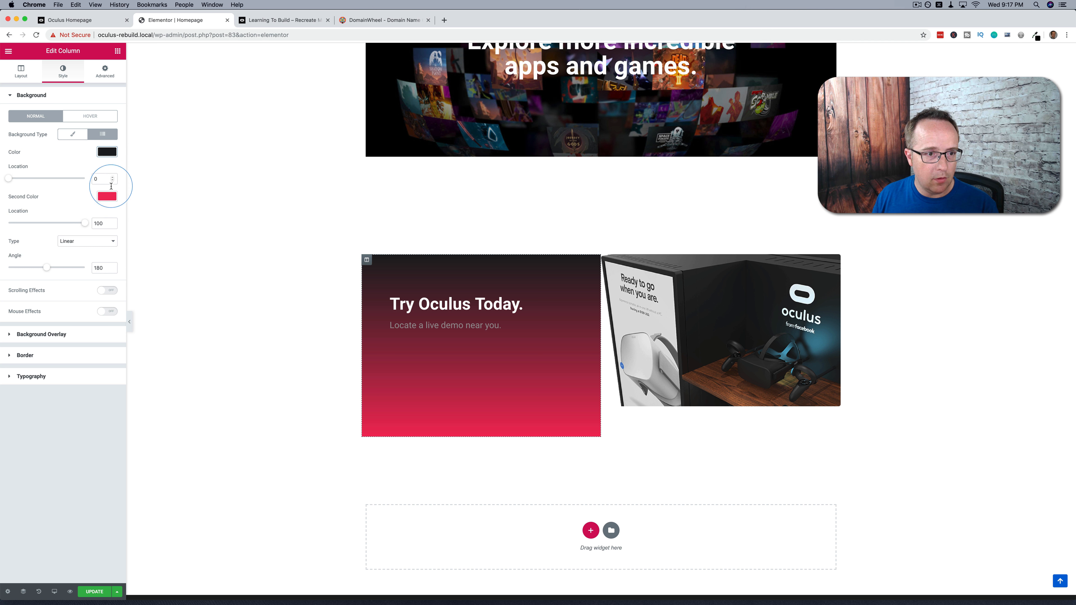
left_click(108, 197)
type("f5f5f5")
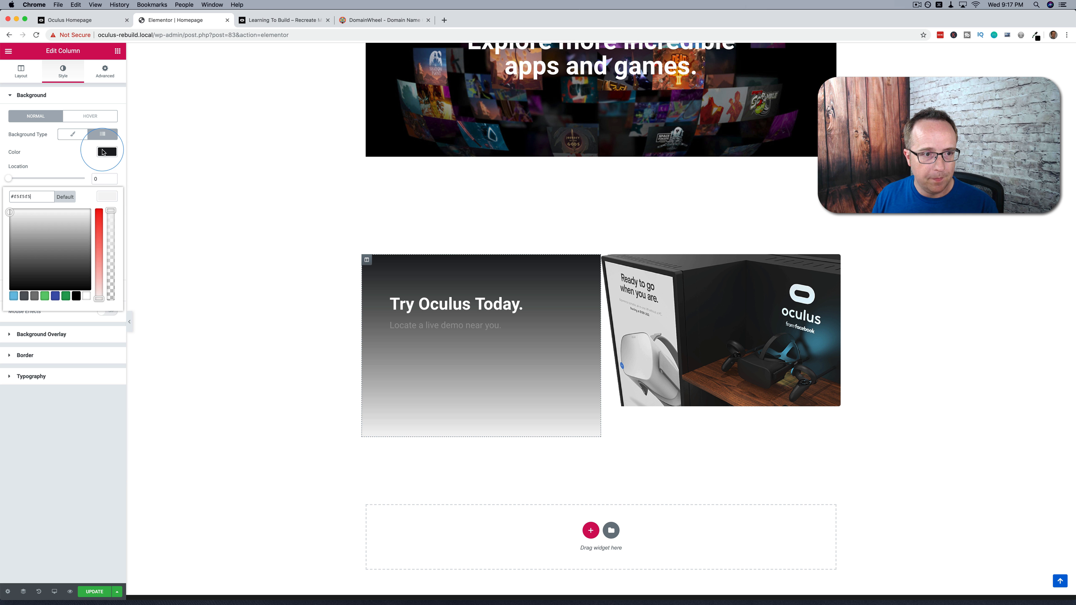
Change the gradient's first colour to a light grey, about #d1d1d1.
left_click(108, 153)
left_click(104, 198)
left_click(35, 252)
left_click_drag(23, 210, 11, 178)
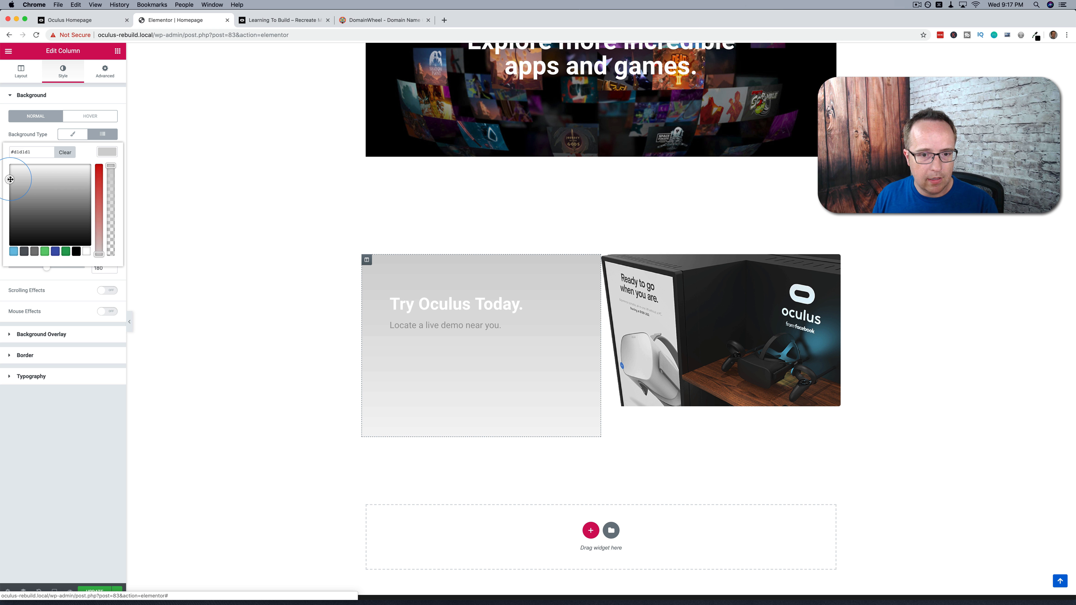
Adjust the gradient's second colour to the near-white #f9f9f9 and copy its hex value.
left_click(106, 152)
left_click(107, 195)
left_click_drag(29, 218, 10, 211)
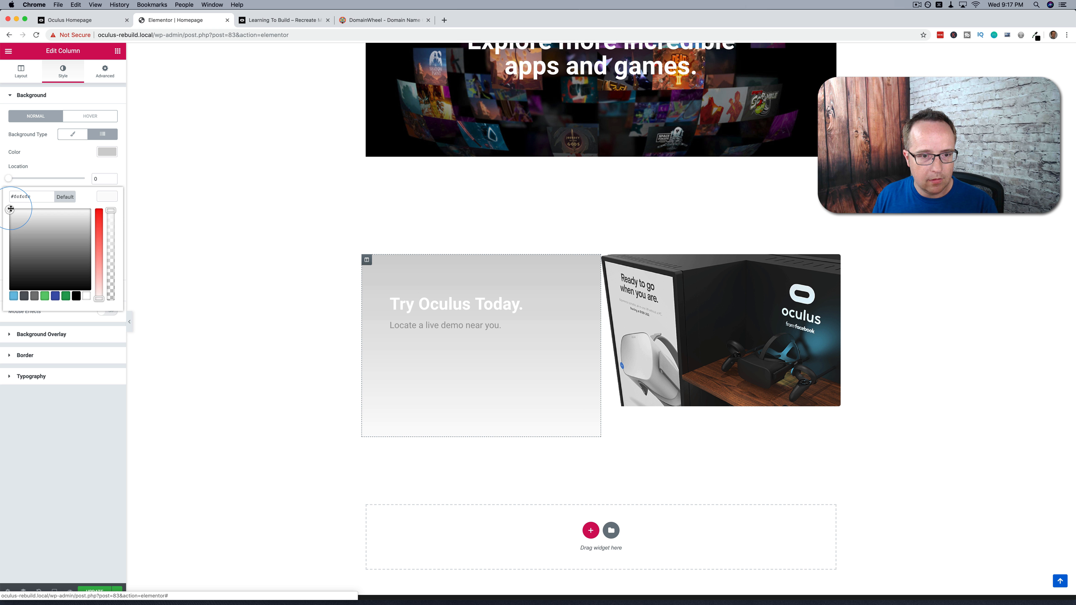
double_click(20, 198)
right_click(19, 197)
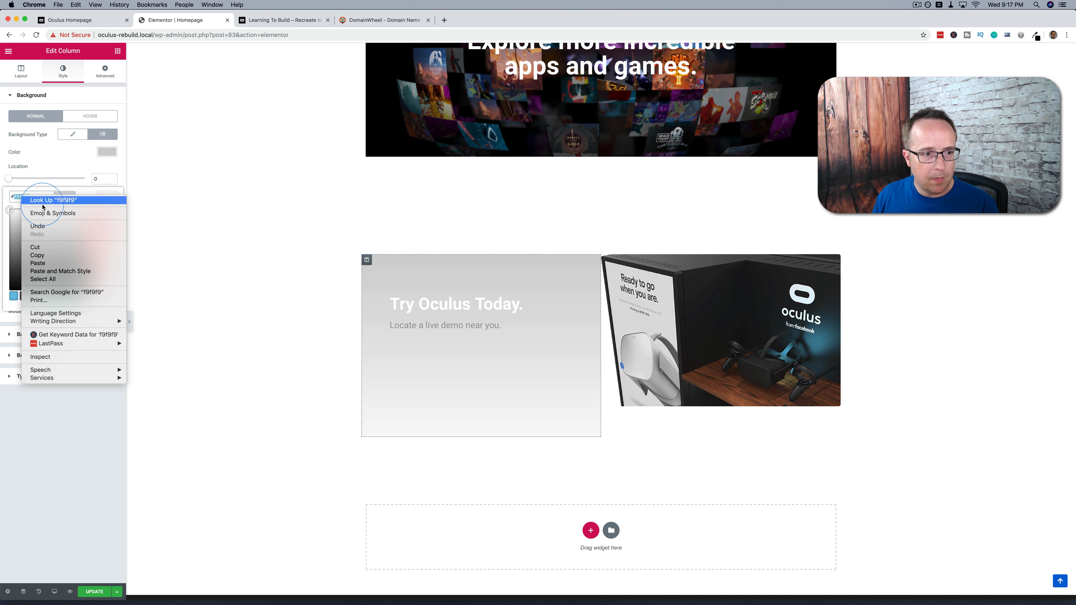
left_click(38, 255)
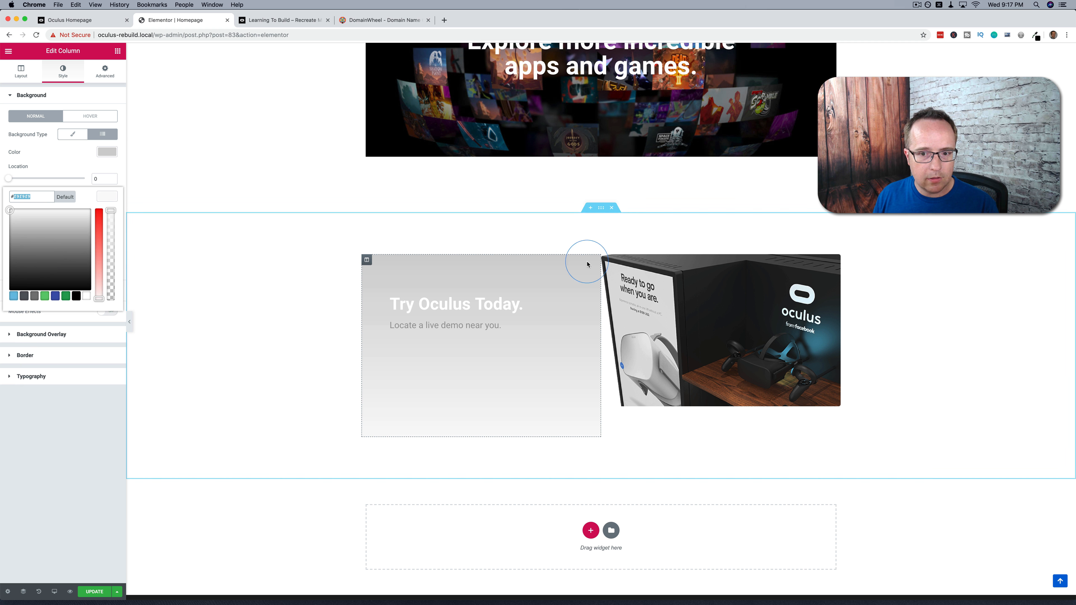
Give the image column the copied #f9f9f9 background colour and set the text column's gradient angle to 120.
left_click(606, 260)
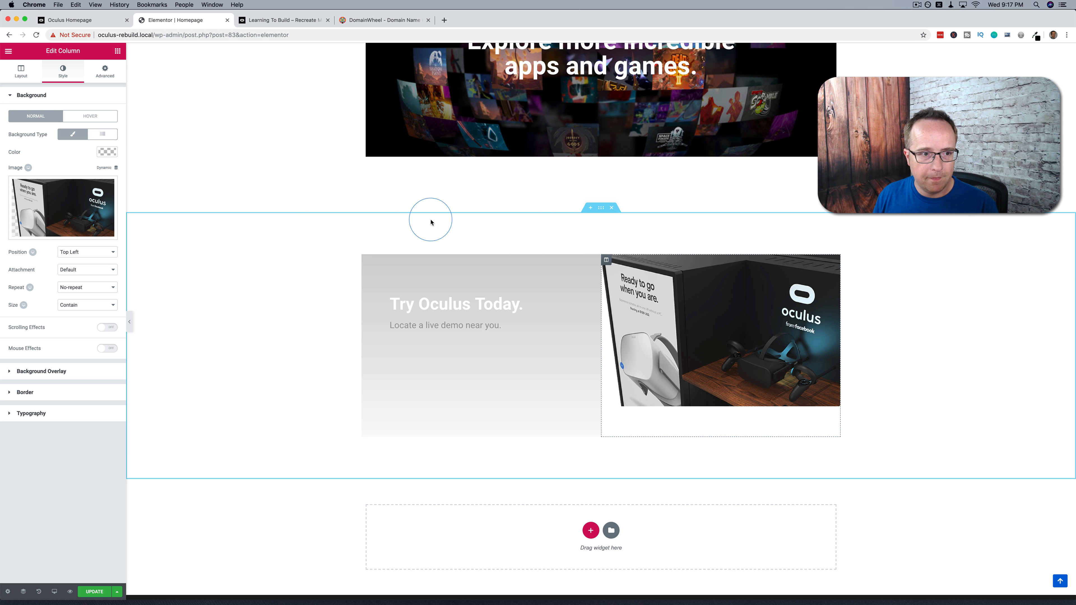
left_click(106, 152)
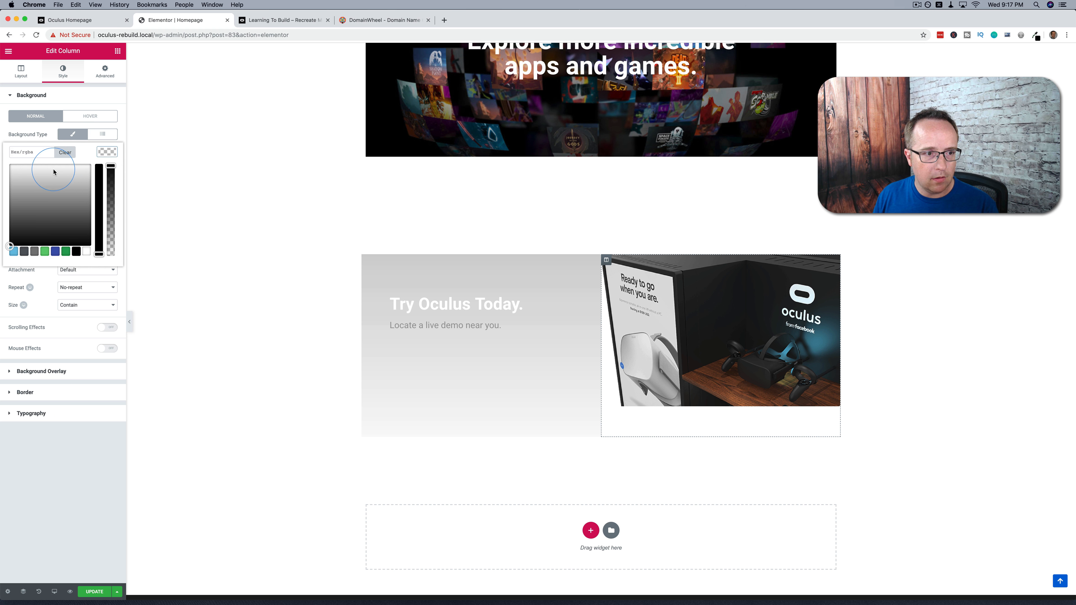
left_click(22, 152)
key("super+v")
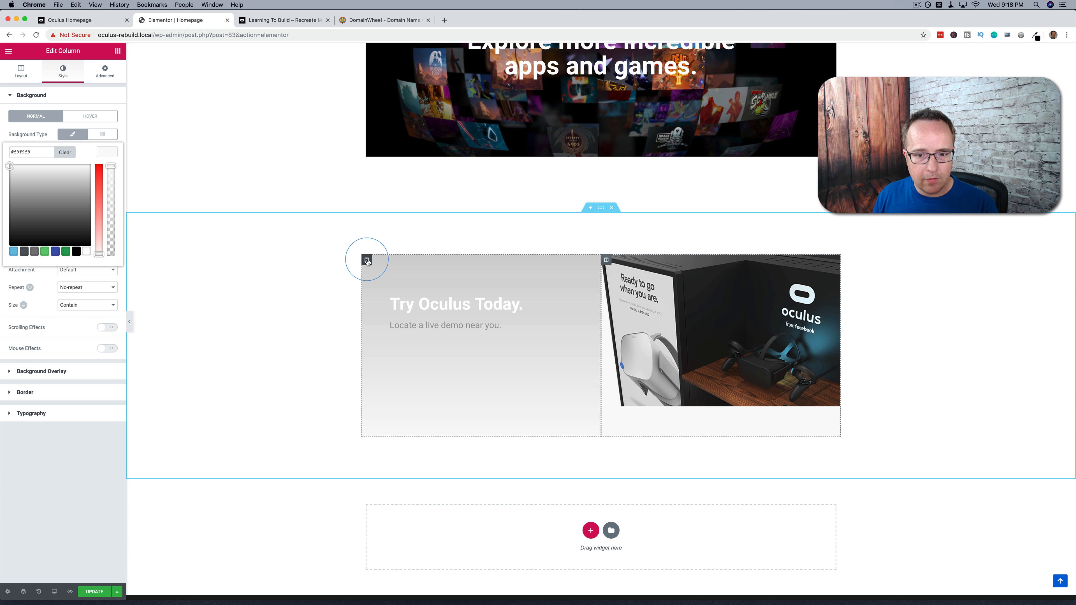
left_click(367, 260)
mouse_move(48, 268)
left_mouse_down()
mouse_move(70, 270)
mouse_move(41, 272)
left_mouse_up()
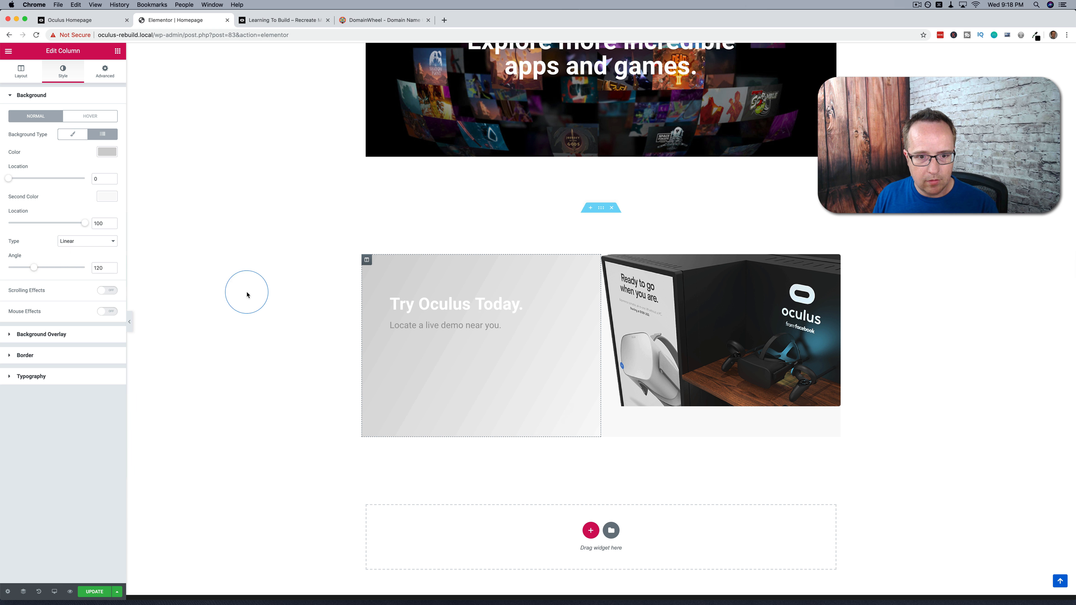
Set the padding of the image column's empty heading to 136 and position the column's background image Top Right.
left_click(624, 370)
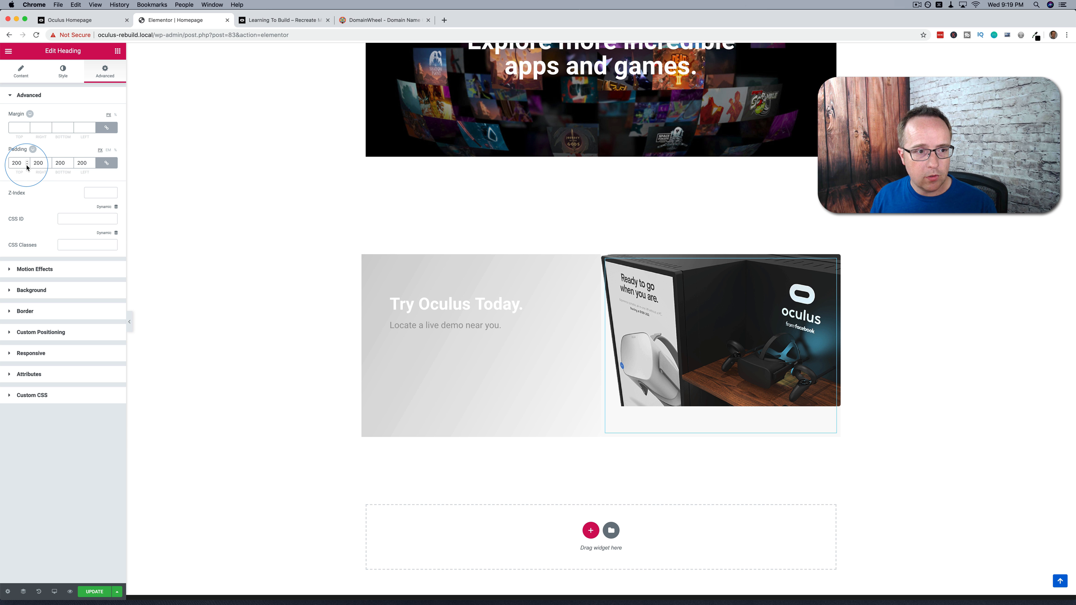
left_click_drag(27, 164, 27, 164)
left_click(66, 121)
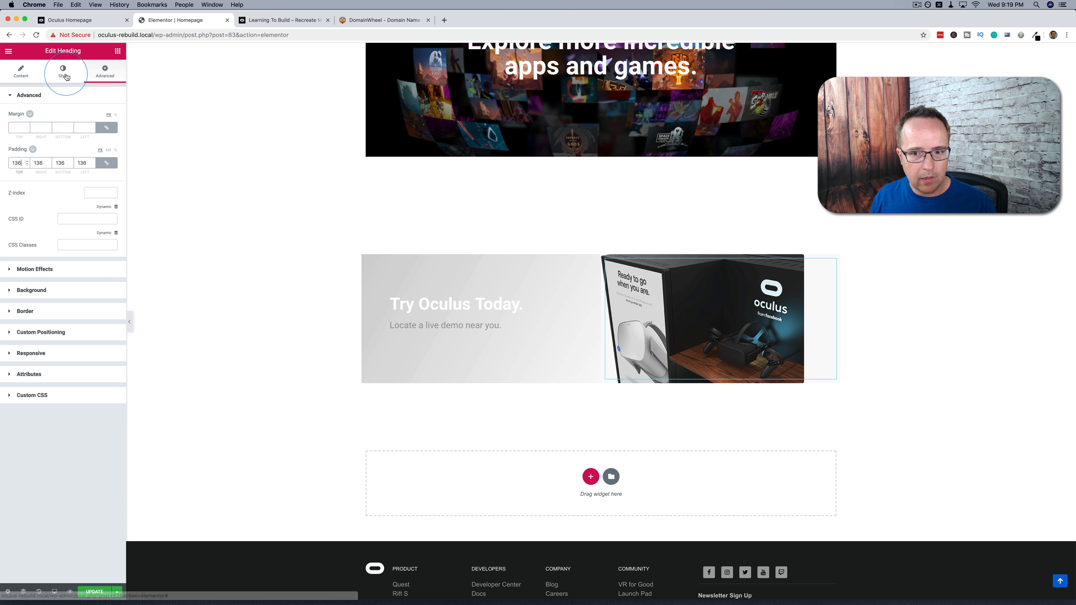
left_click(606, 260)
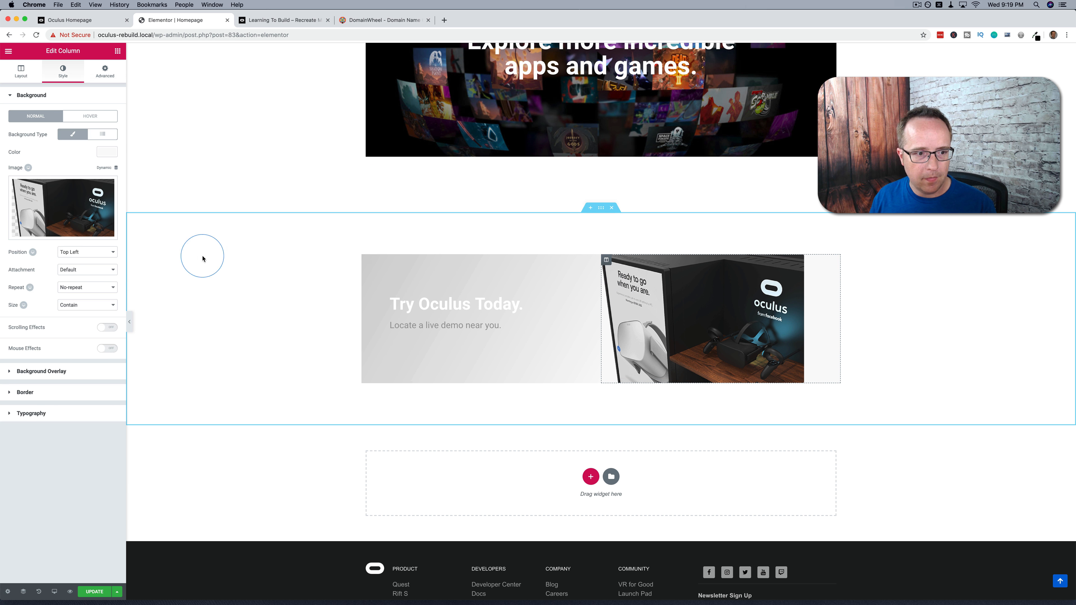
left_click(85, 252)
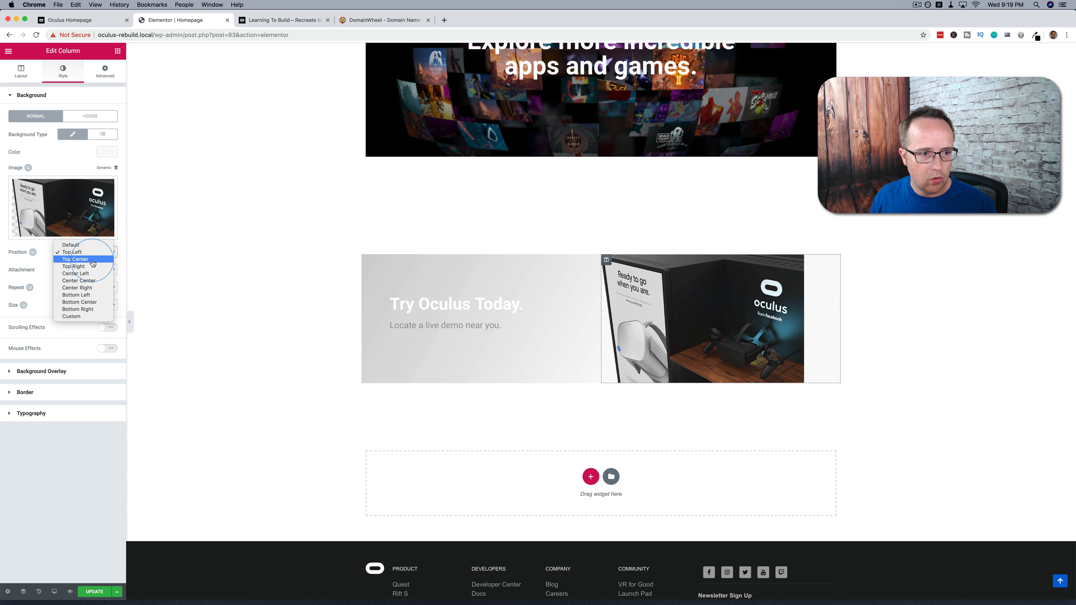
left_click(73, 266)
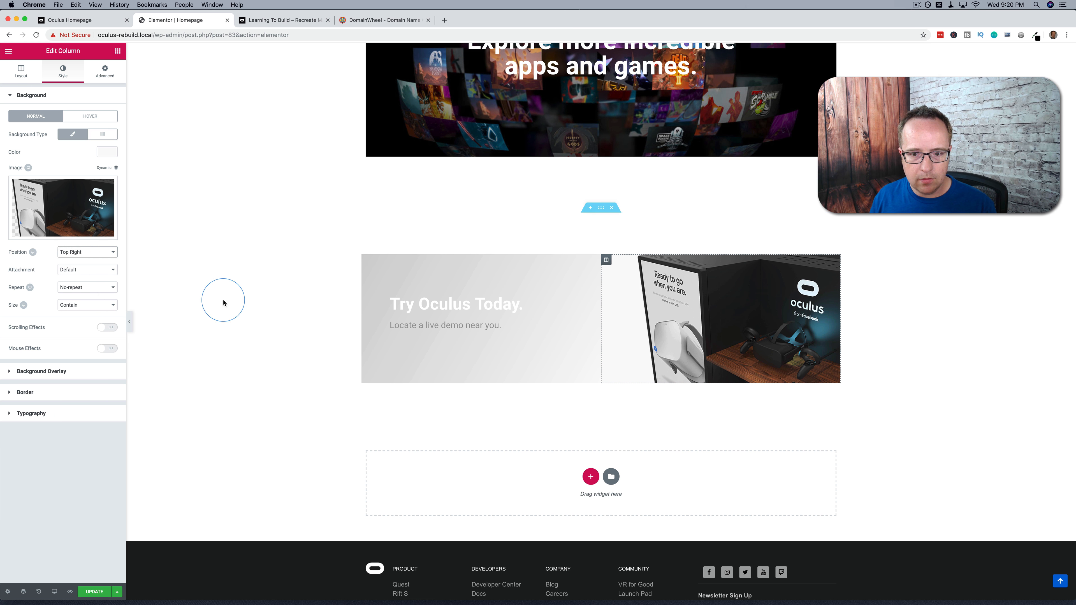
Reduce the location of the text column gradient's second colour so the light tone starts sooner.
left_click(595, 260)
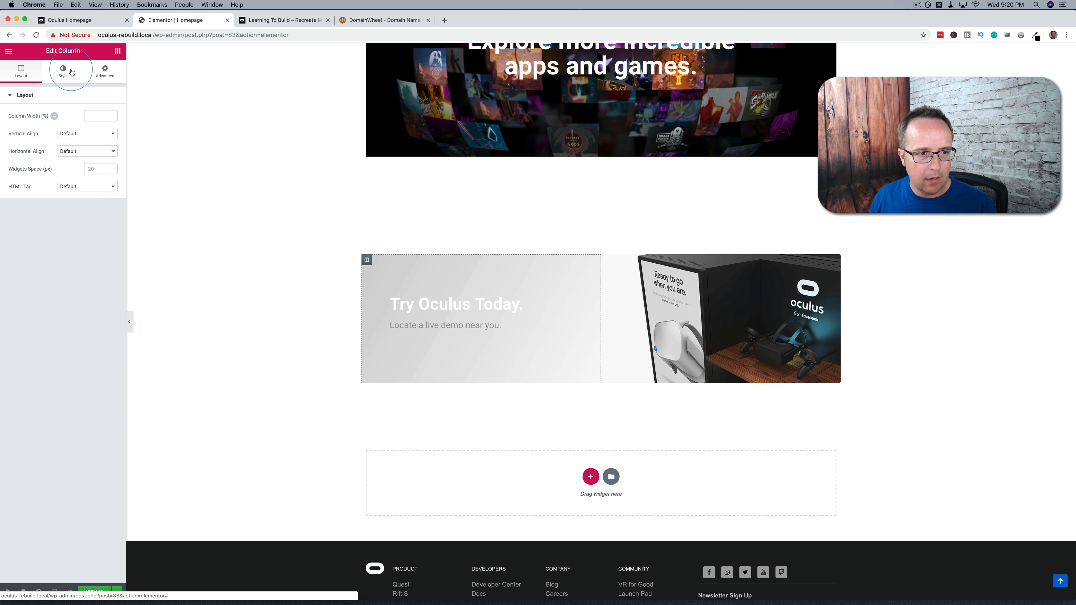
left_click(72, 73)
left_click_drag(83, 221, 59, 222)
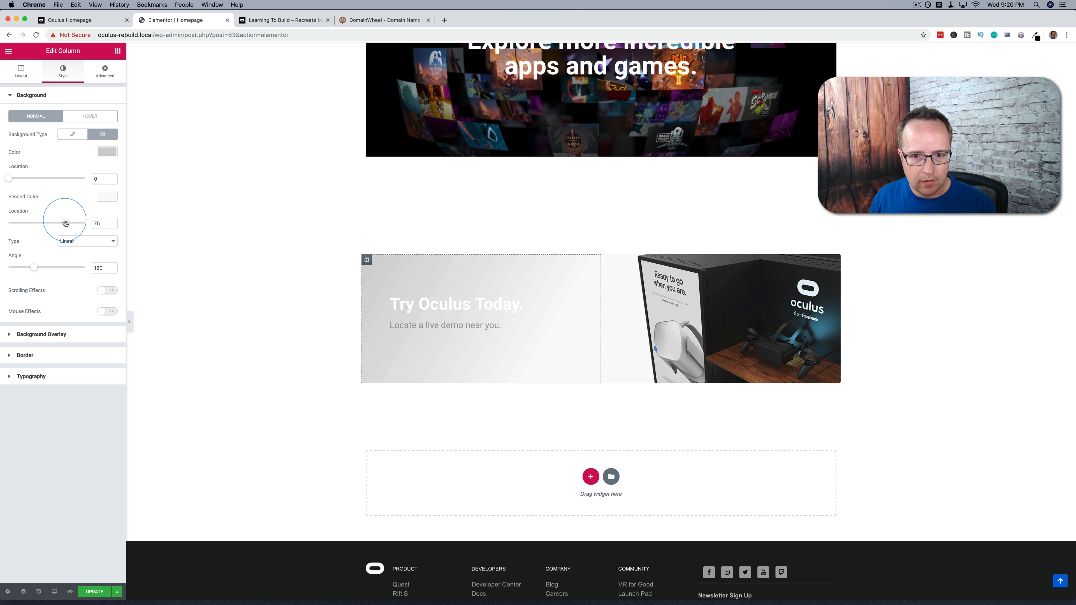
left_click(367, 147)
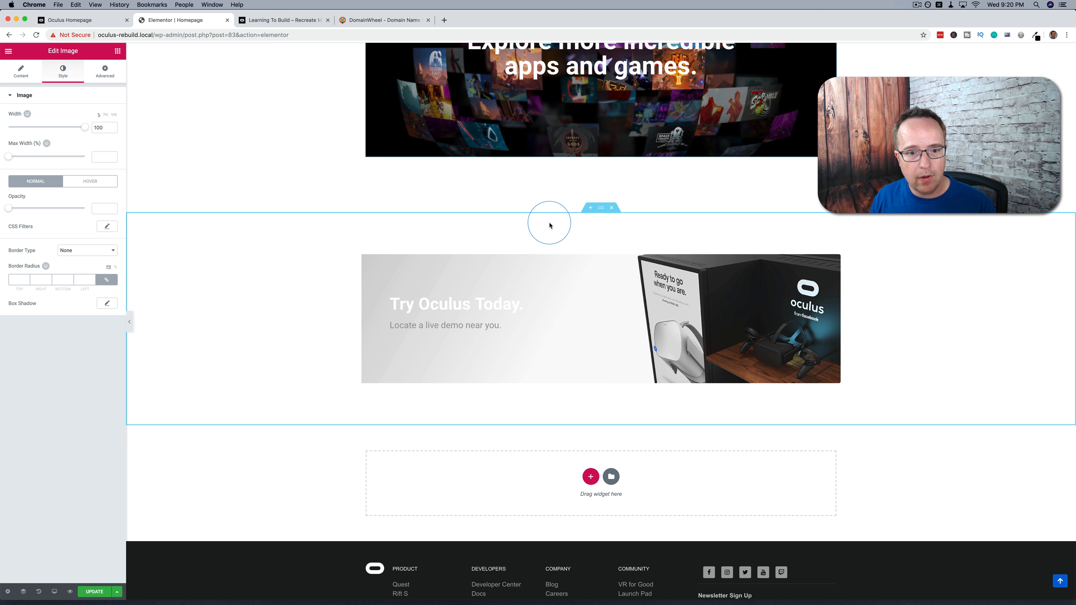
Set the "Try Oculus Today." heading's text colour to #000000 and reduce its font size to match the original page.
left_click(107, 25)
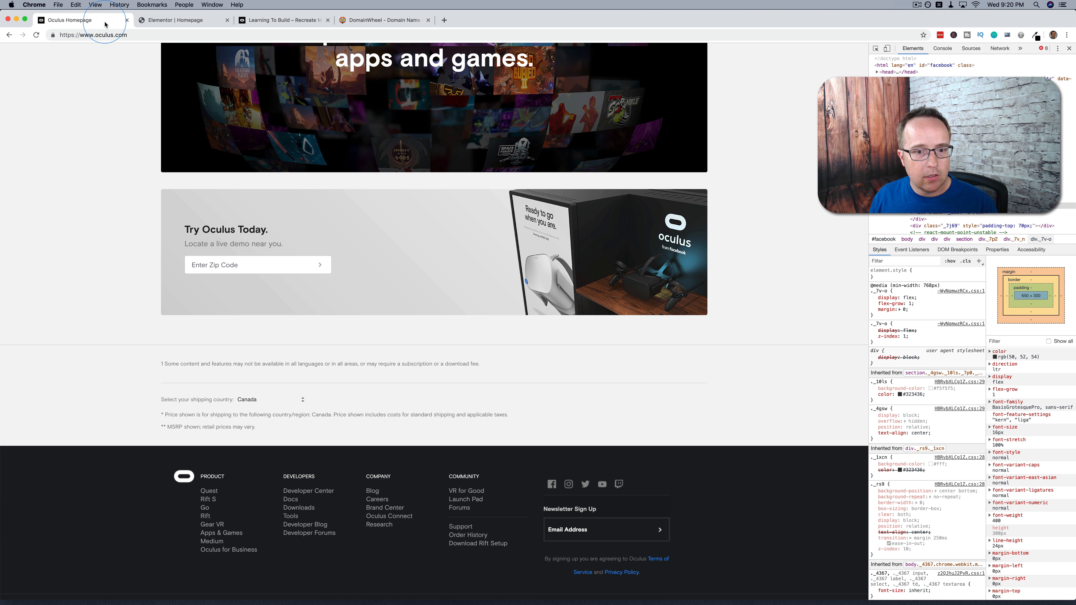
left_click(183, 20)
left_click(449, 303)
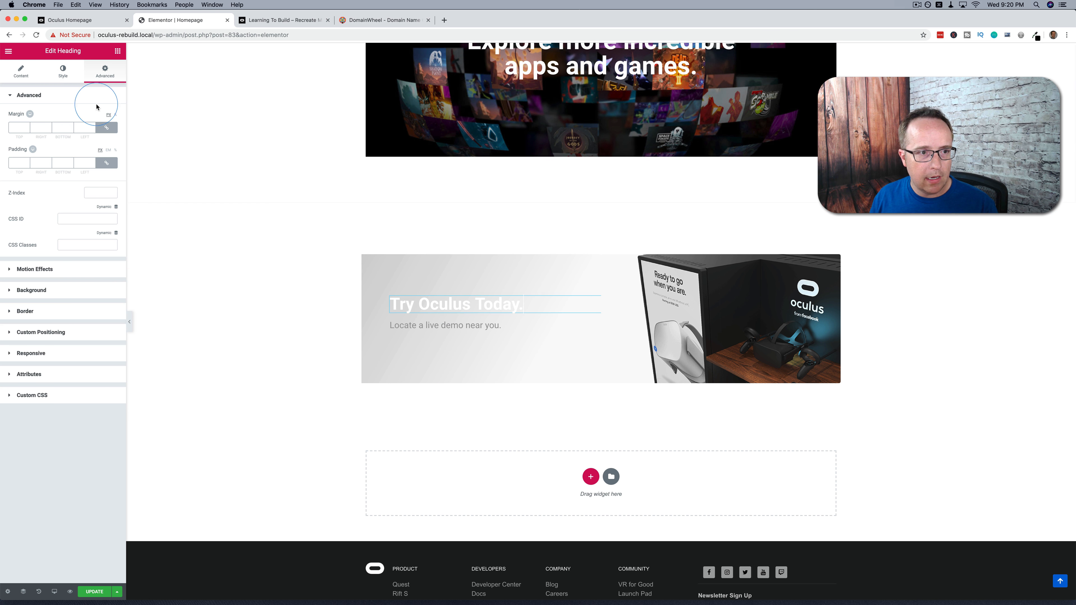
left_click(75, 79)
left_click(104, 115)
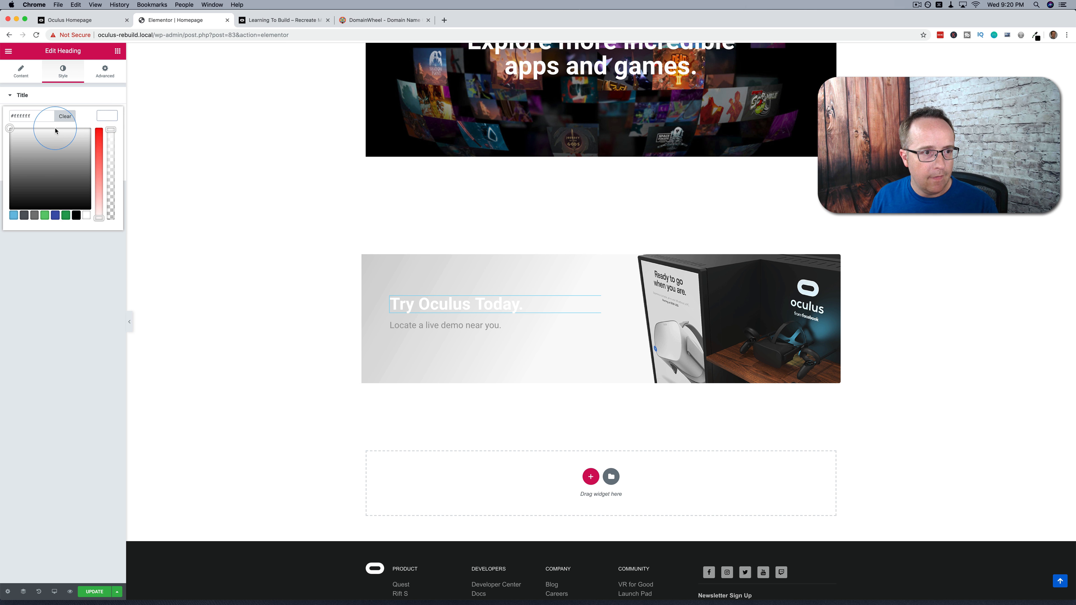
left_click(75, 216)
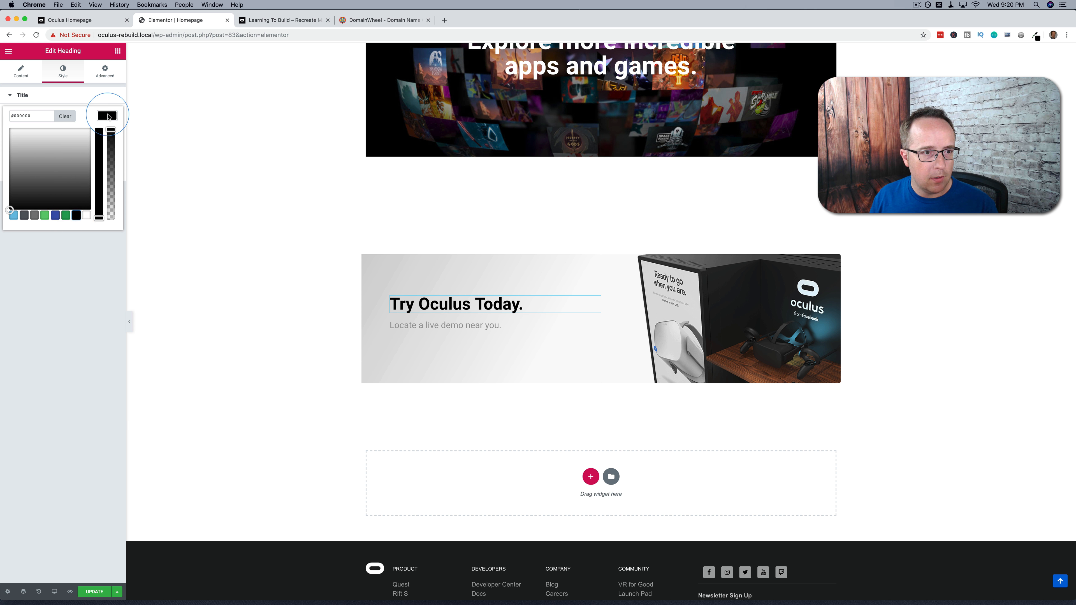
left_click(211, 216)
left_click(92, 21)
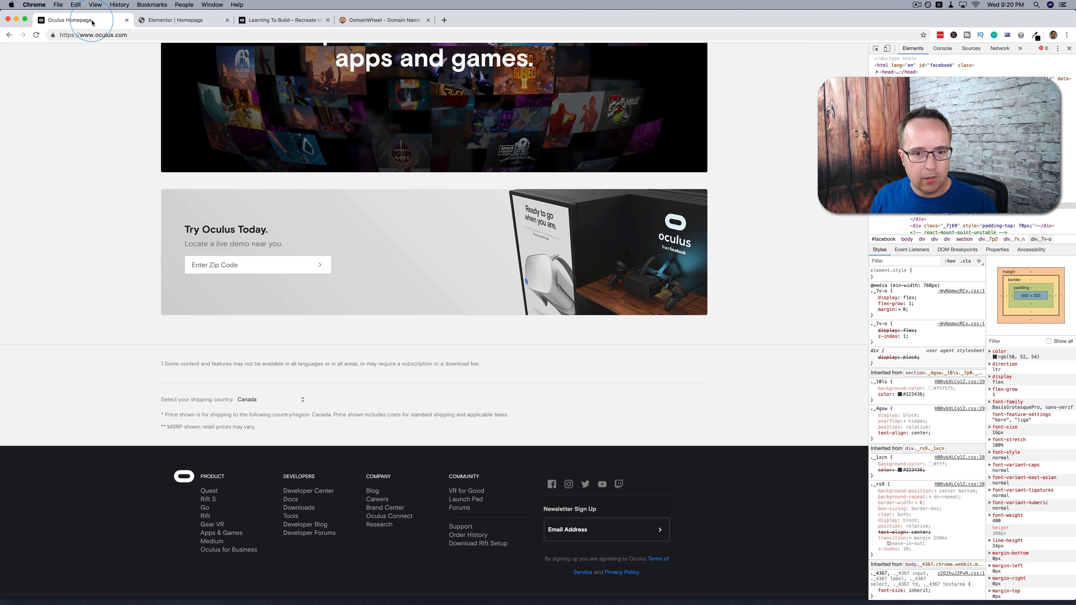
left_click(164, 25)
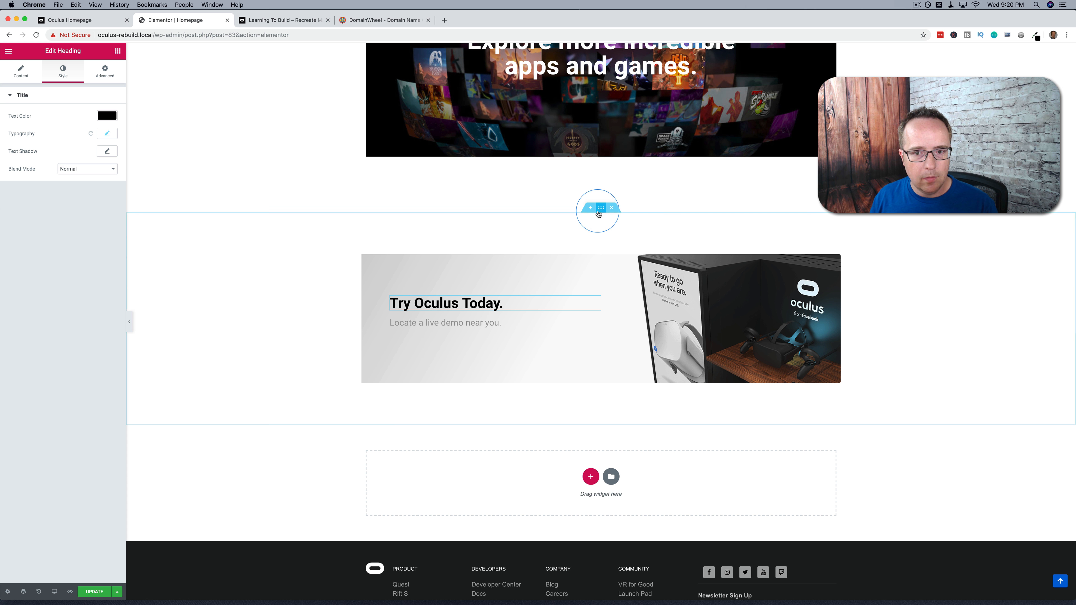
Set the "Try Oculus Today." section's top padding to 0 and reduce the bottom padding of the apps and games section above.
left_click(601, 207)
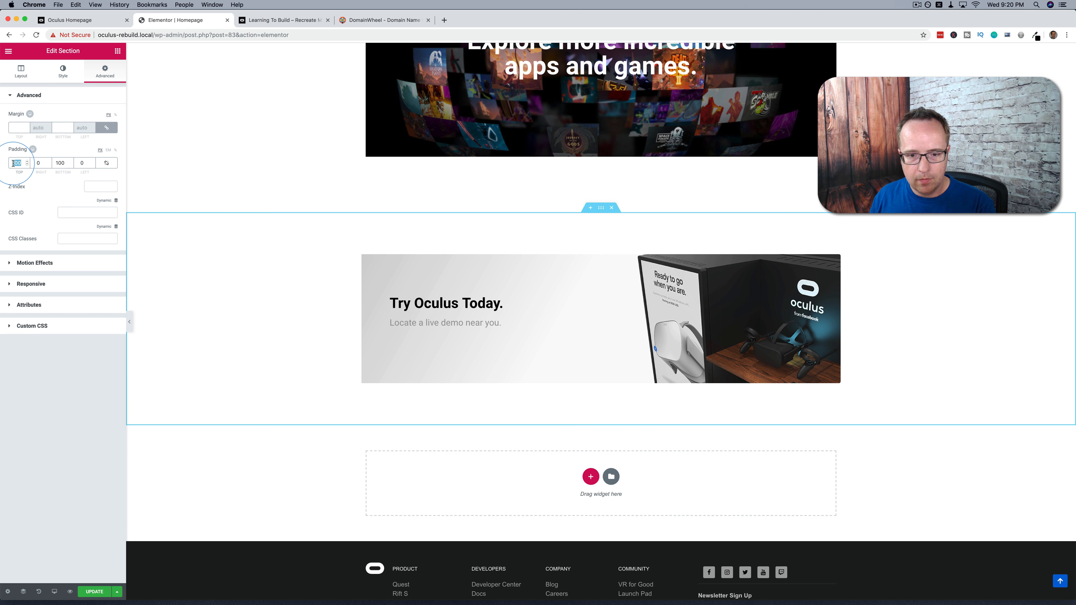
type("0")
scroll(569, 170, "up", 3)
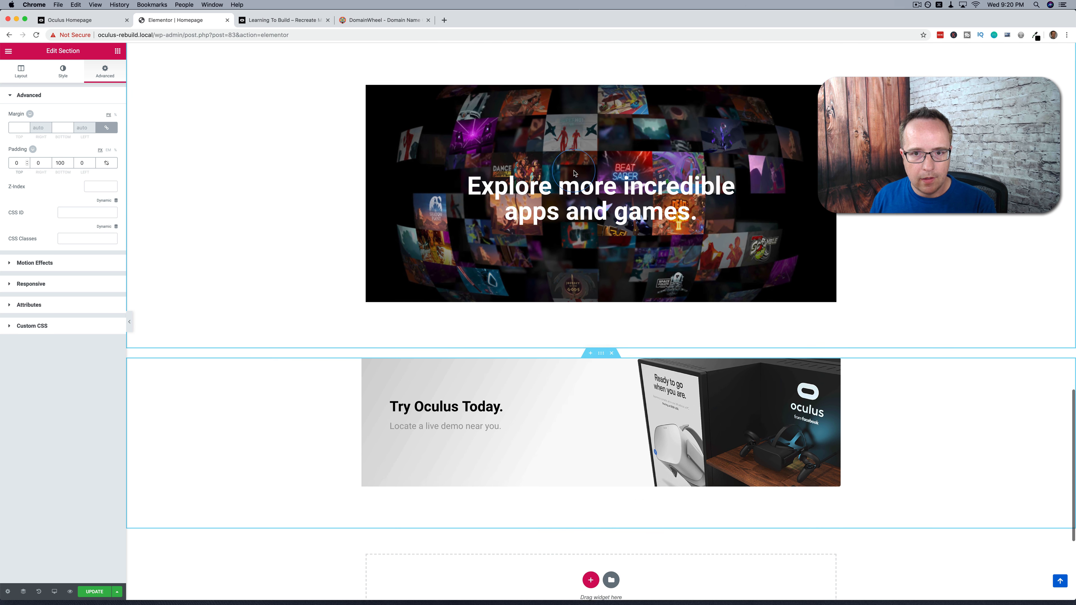
left_click(601, 54)
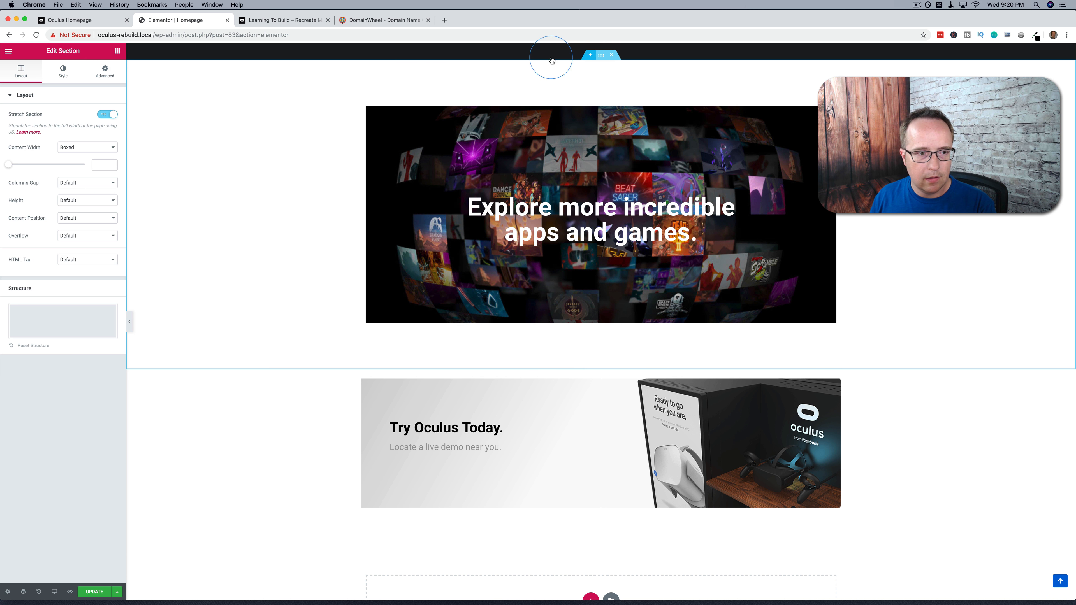
left_click(115, 75)
scroll(423, 297, "down", 5)
Examine the notes between the "Try Oculus Today." block and the footer on the original page, and close the developer tools.
left_click(85, 20)
scroll(147, 300, "down", 2)
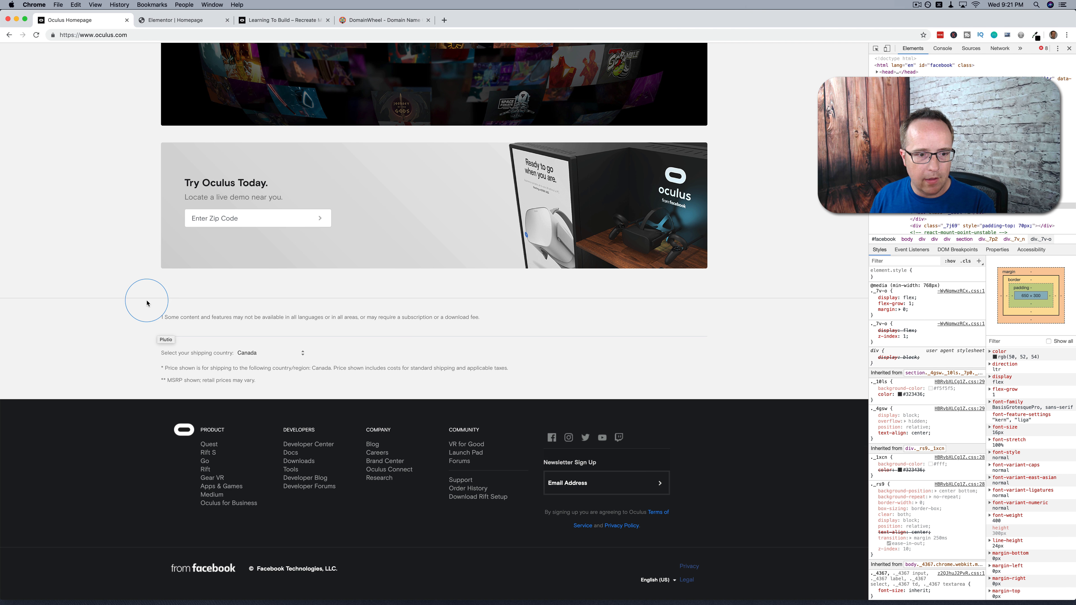
left_click_drag(148, 303, 355, 394)
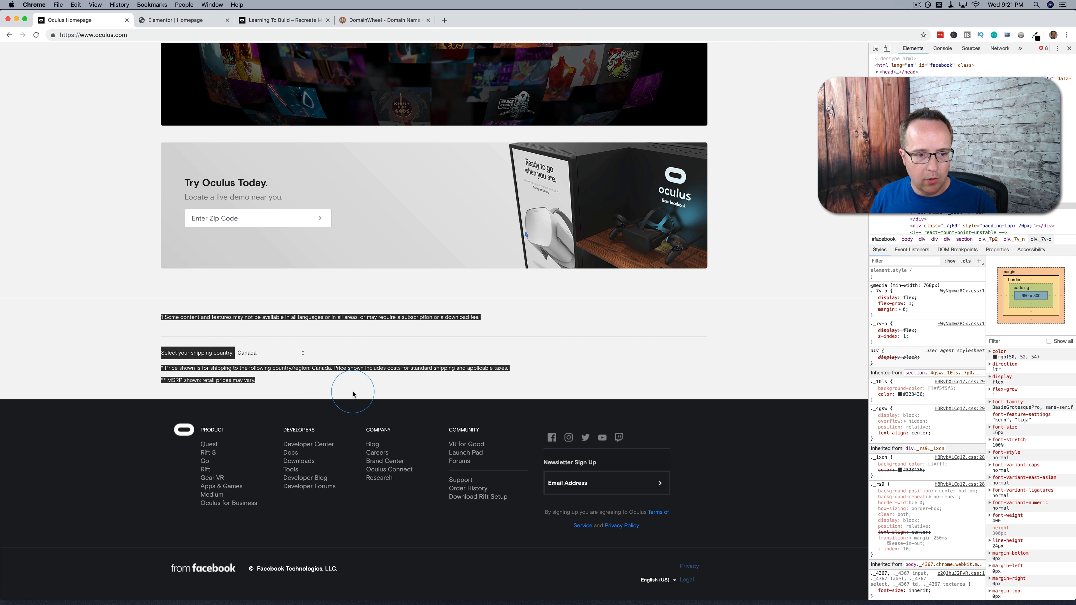
left_click(181, 314)
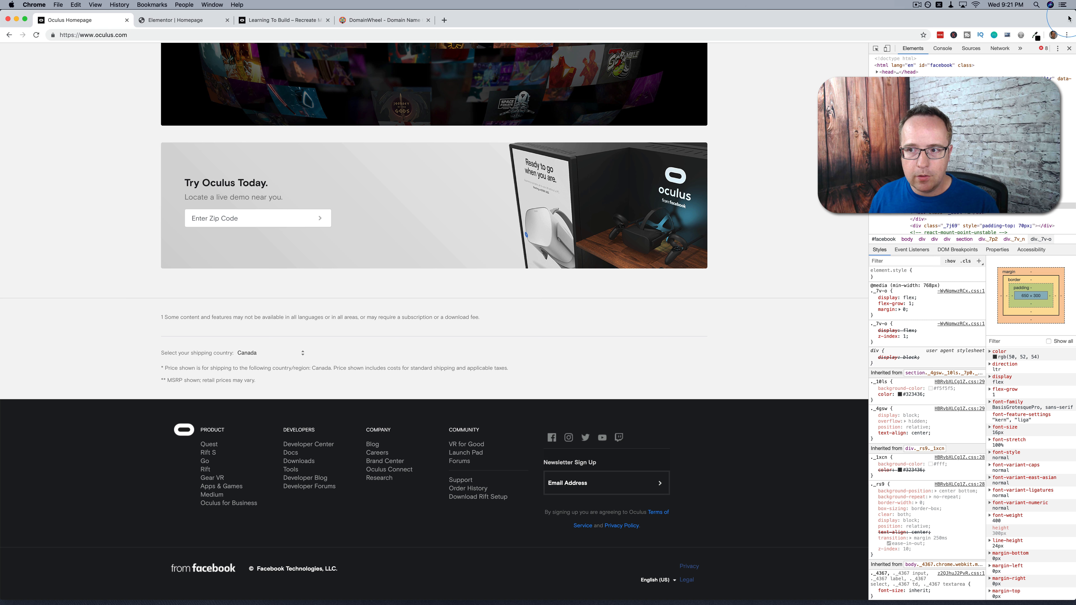
left_click(1068, 52)
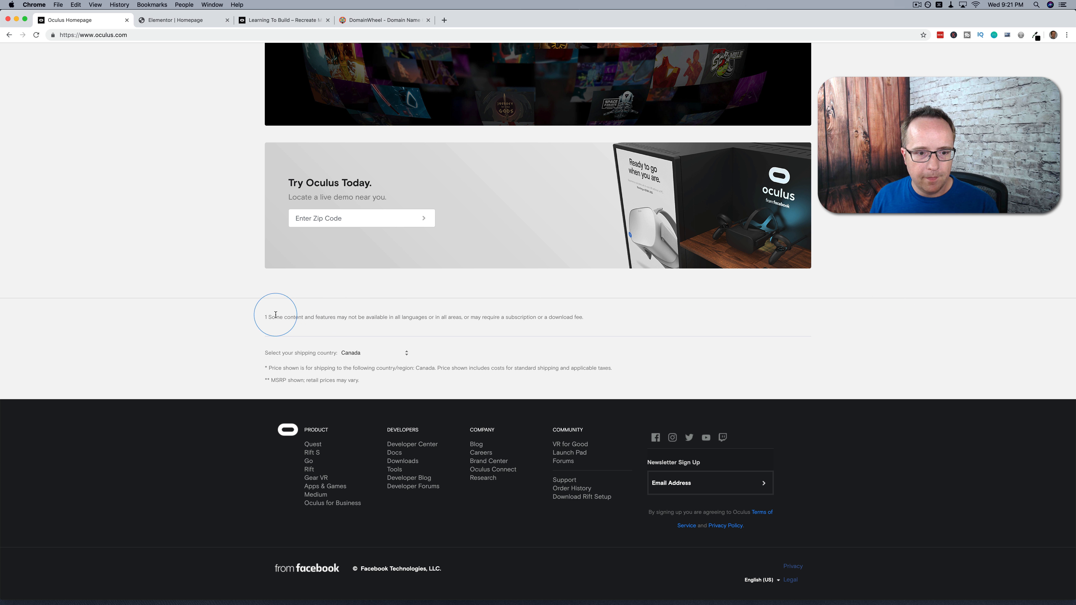
Copy the original page's footnote beginning "1 Some content and features may not be available in all languages".
left_click(156, 22)
left_click(81, 20)
left_click_drag(265, 317, 578, 317)
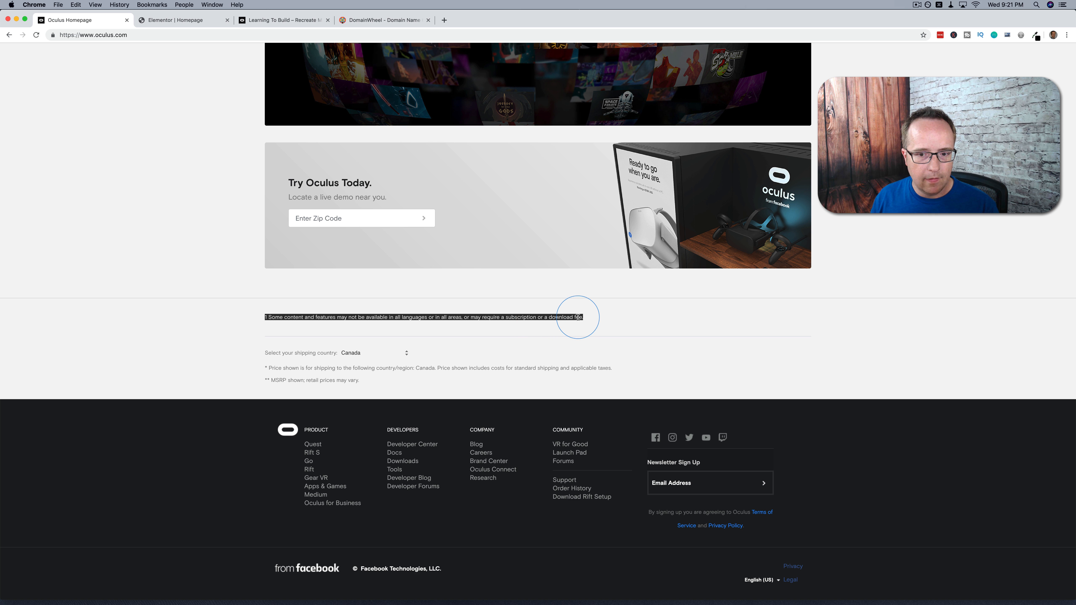
right_click(579, 317)
left_click(593, 335)
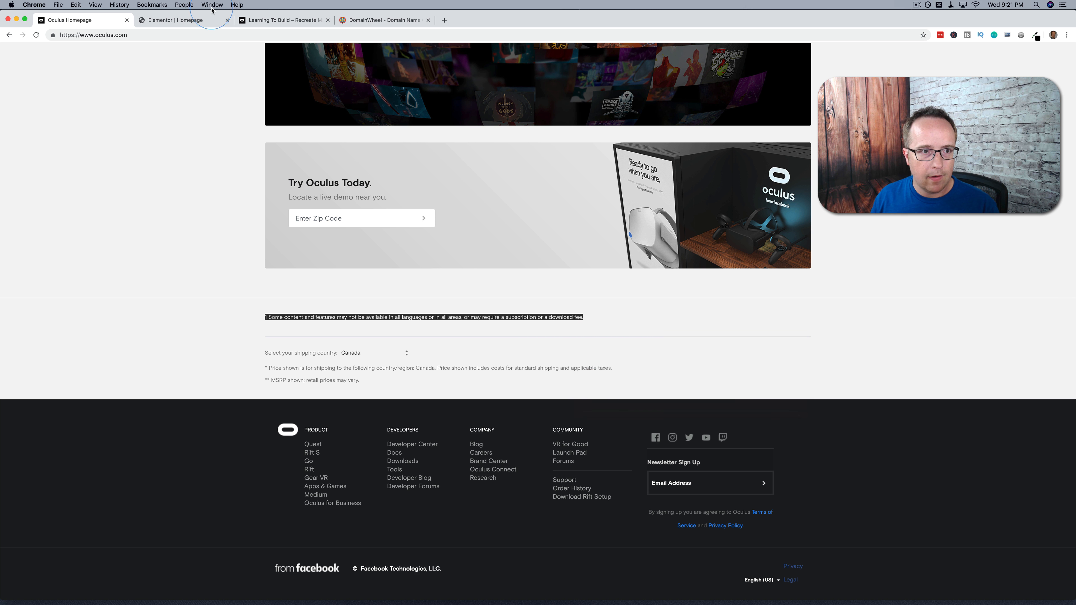
Add a text editor widget below the "Try Oculus Today." section and replace its placeholder text with the copied footnote.
left_click(199, 19)
left_click(489, 347)
left_click_drag(91, 180, 489, 347)
left_click(77, 201)
key("super+a")
key("super+v")
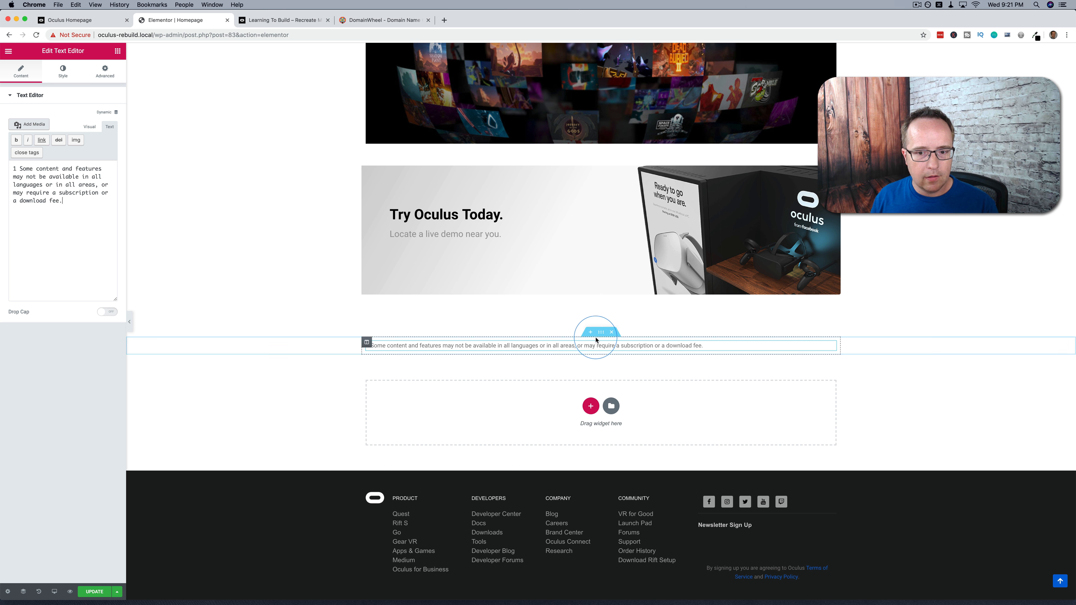
Open the border settings of the new footnote section.
left_click(597, 336)
left_click(62, 72)
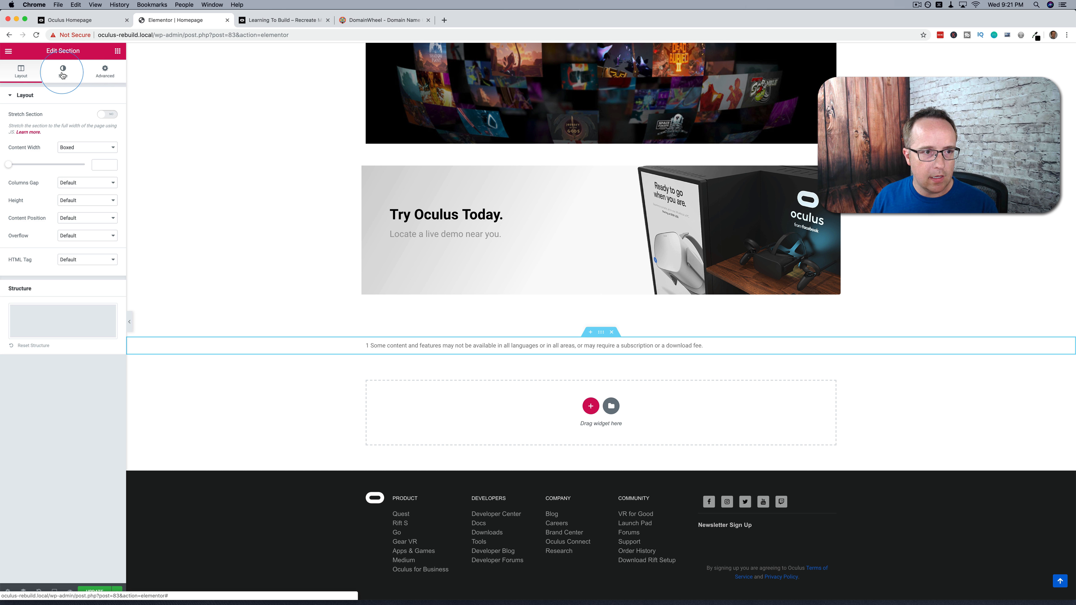
left_click(50, 163)
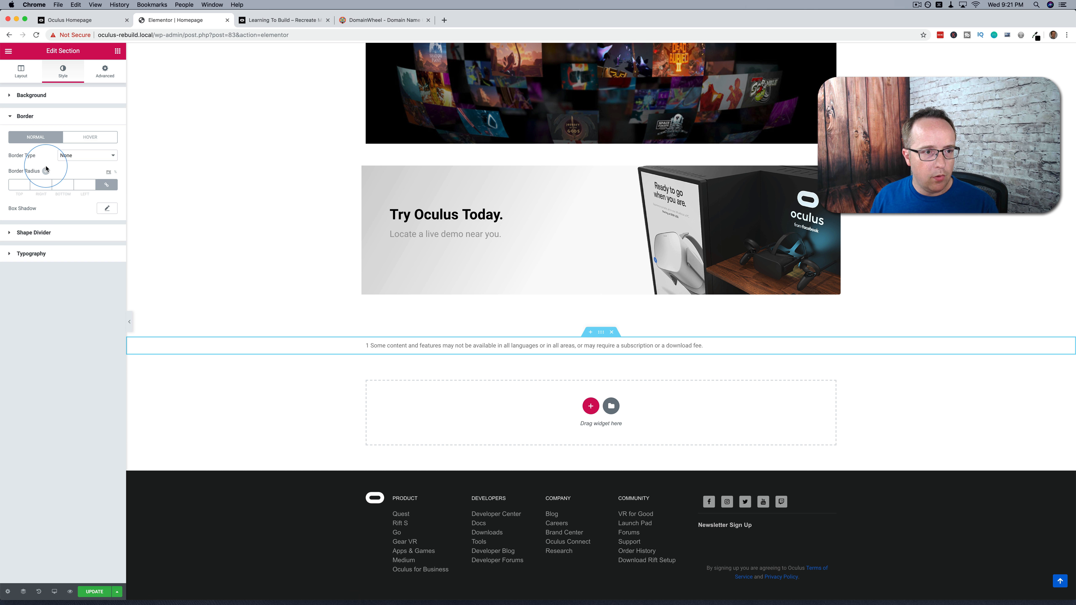